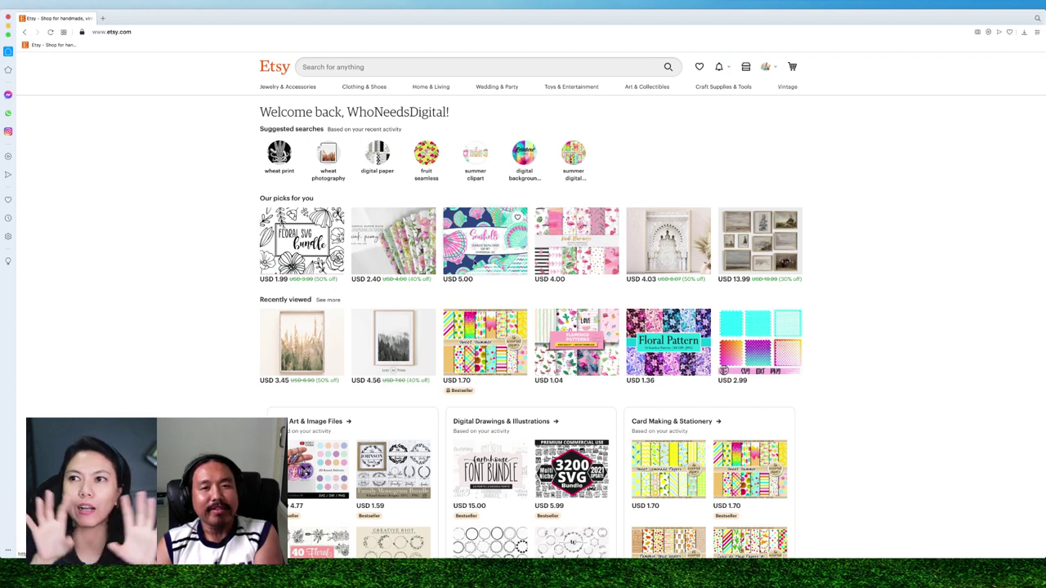
Open the boho nature prints listing and view its second, third and fourth photos.
{"action": "scroll", "coordinate": [367, 298], "scroll_direction": "down", "scroll_amount": 1}
{"action": "left_click", "coordinate": [339, 307]}
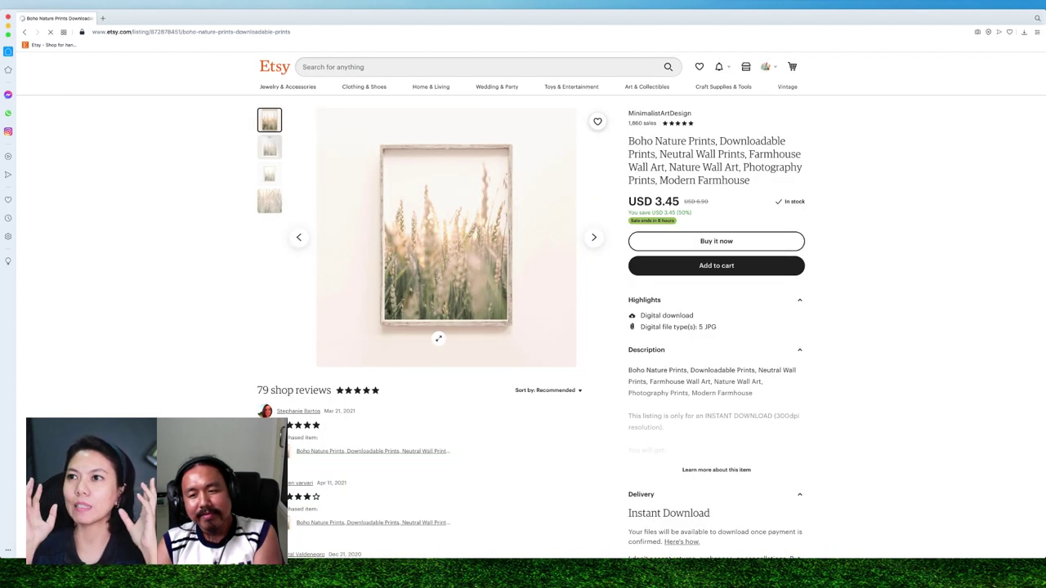
{"action": "left_click", "coordinate": [269, 147]}
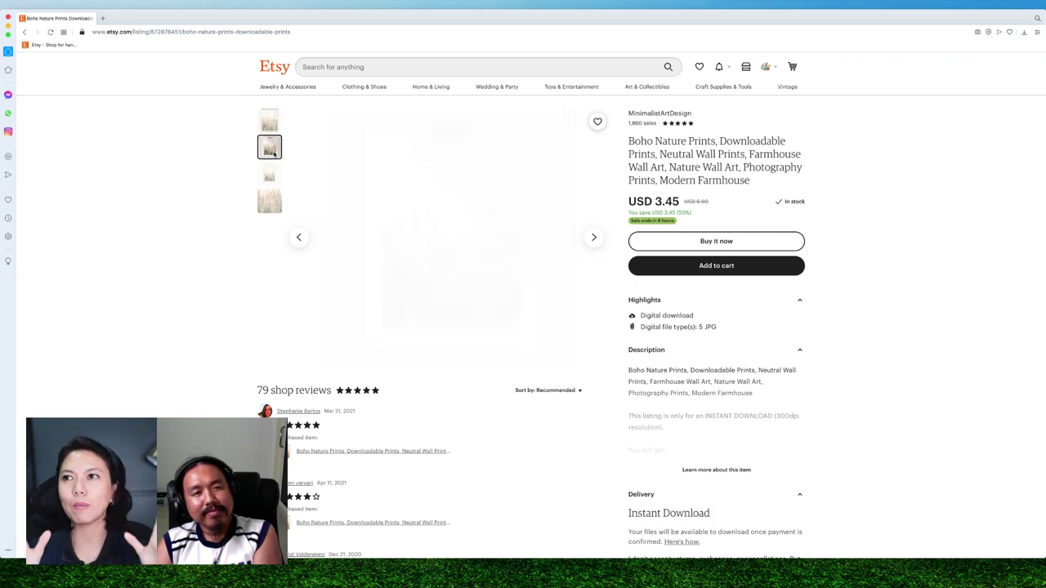
{"action": "left_click", "coordinate": [269, 173]}
{"action": "left_click", "coordinate": [269, 204]}
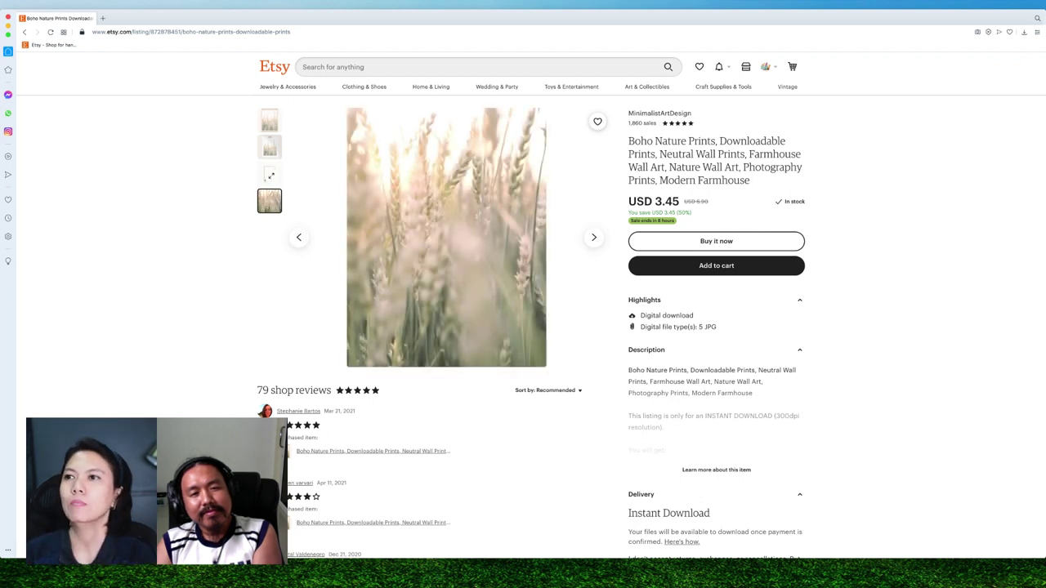
{"action": "left_click", "coordinate": [271, 175]}
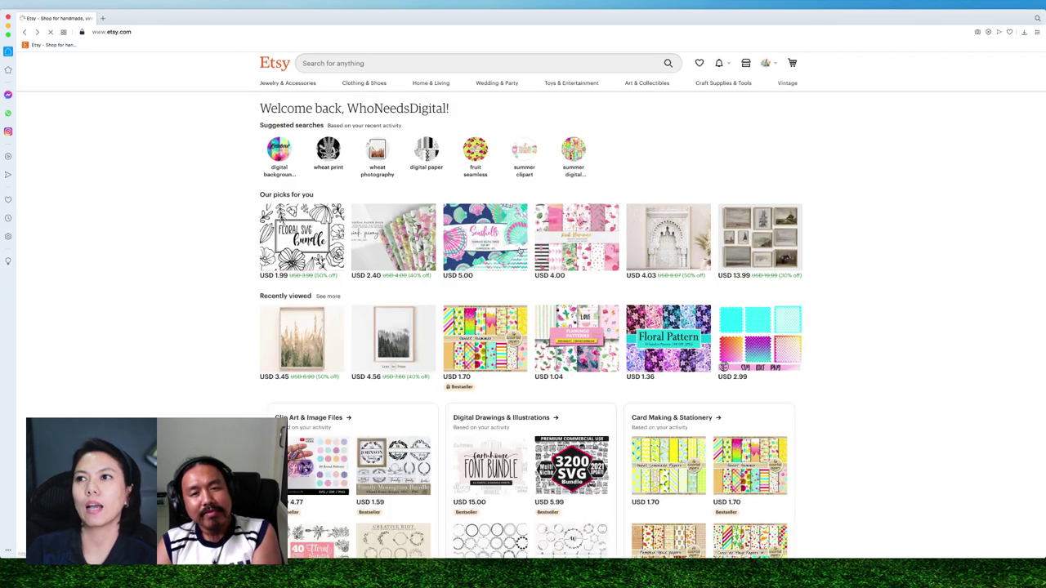
Open the forest print in a new tab and browse its bench, bedroom, vase and hanging-chair scenes.
{"action": "scroll", "coordinate": [411, 323], "scroll_direction": "down", "scroll_amount": 1}
{"action": "left_click", "coordinate": [411, 322]}
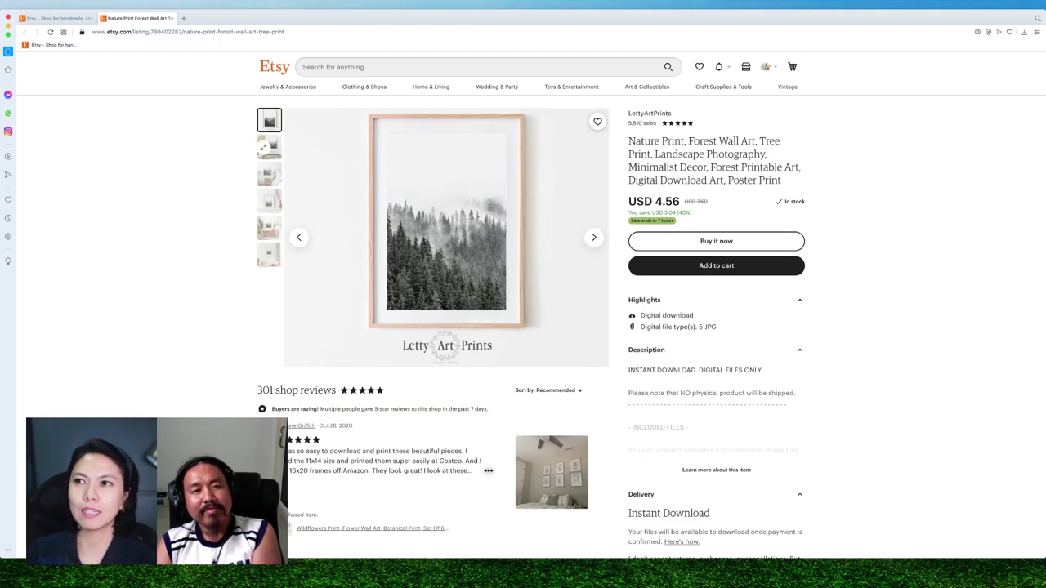
{"action": "left_click", "coordinate": [267, 147]}
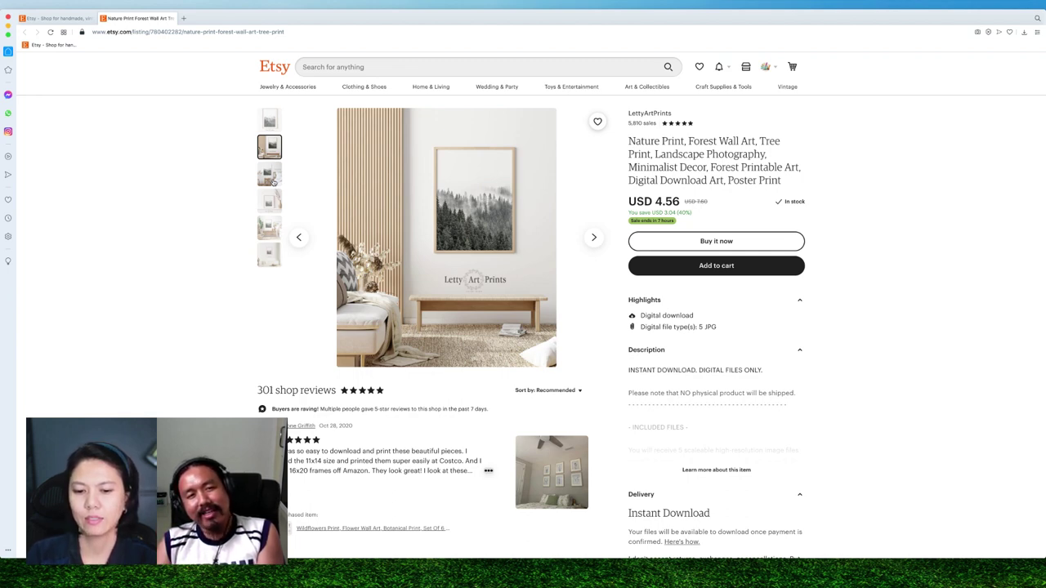
{"action": "left_click", "coordinate": [273, 181]}
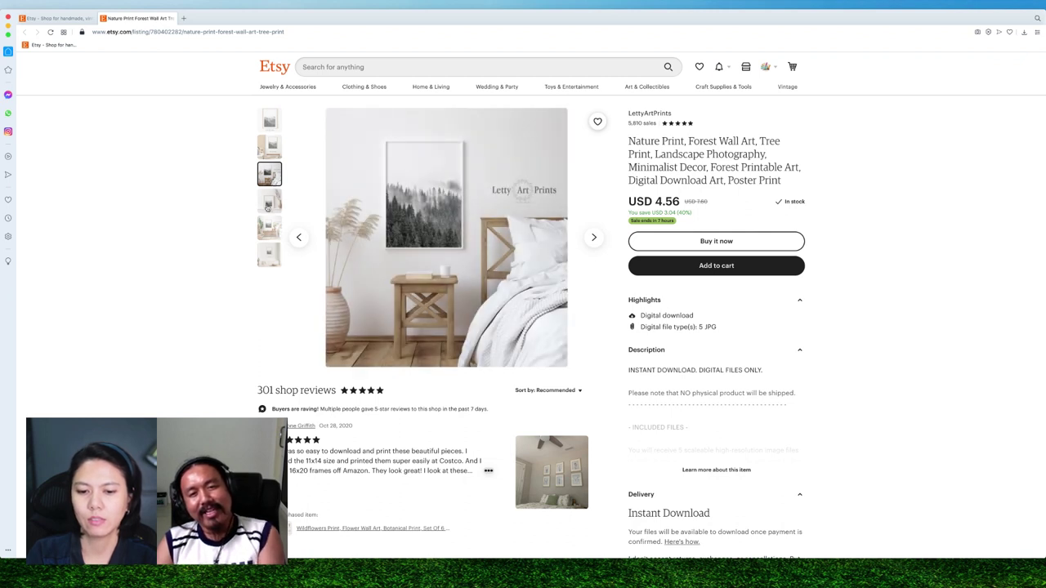
{"action": "left_click", "coordinate": [268, 201]}
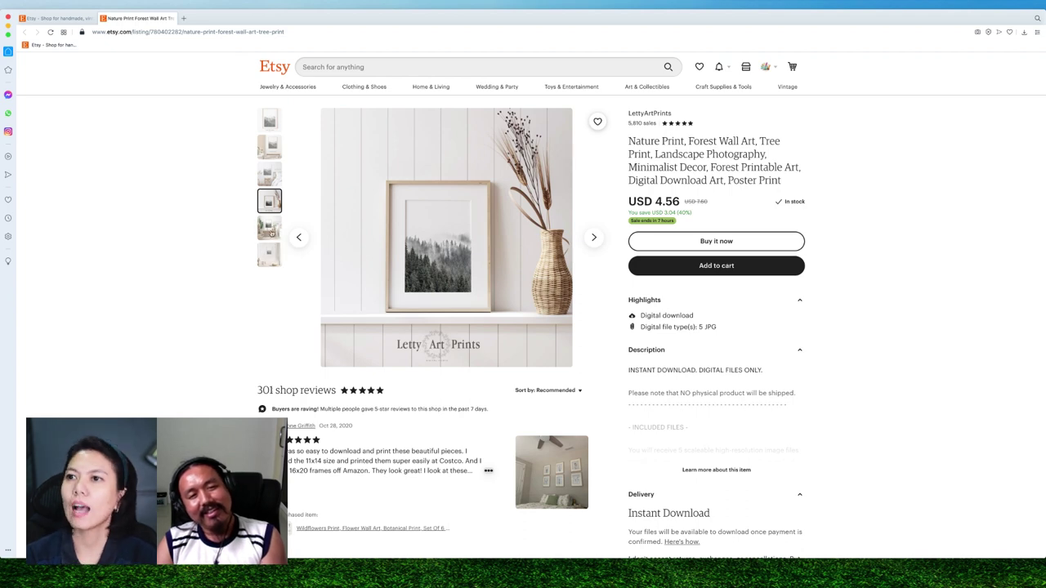
{"action": "left_click", "coordinate": [271, 230]}
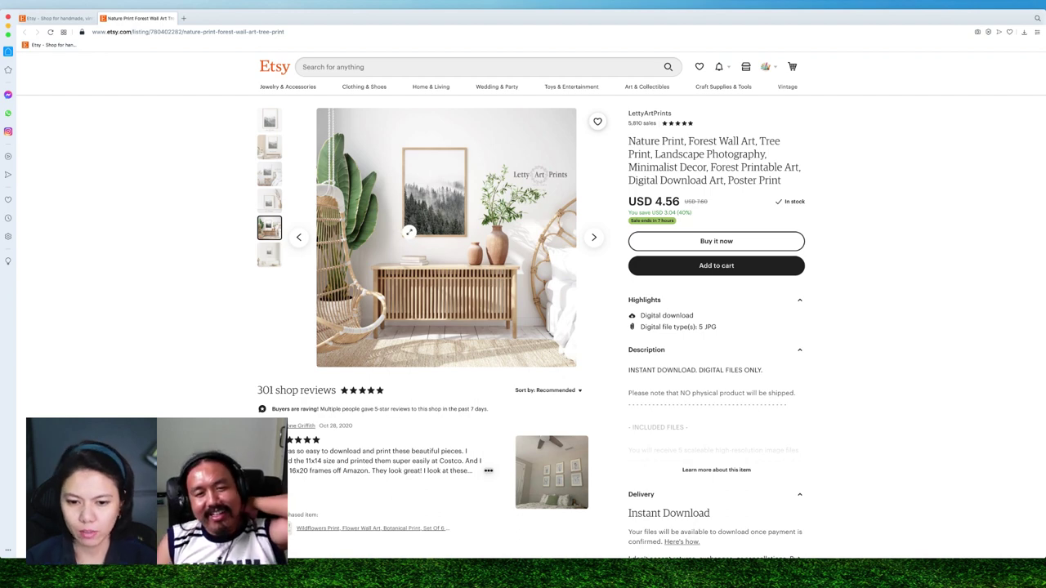
{"action": "left_click", "coordinate": [270, 260]}
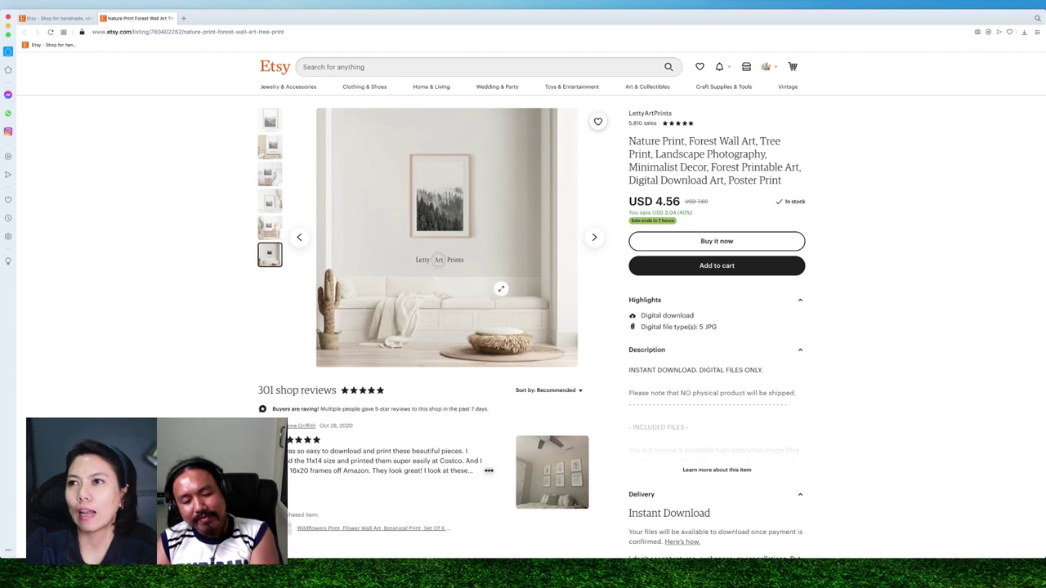
{"action": "scroll", "coordinate": [501, 288], "scroll_direction": "down", "scroll_amount": 1}
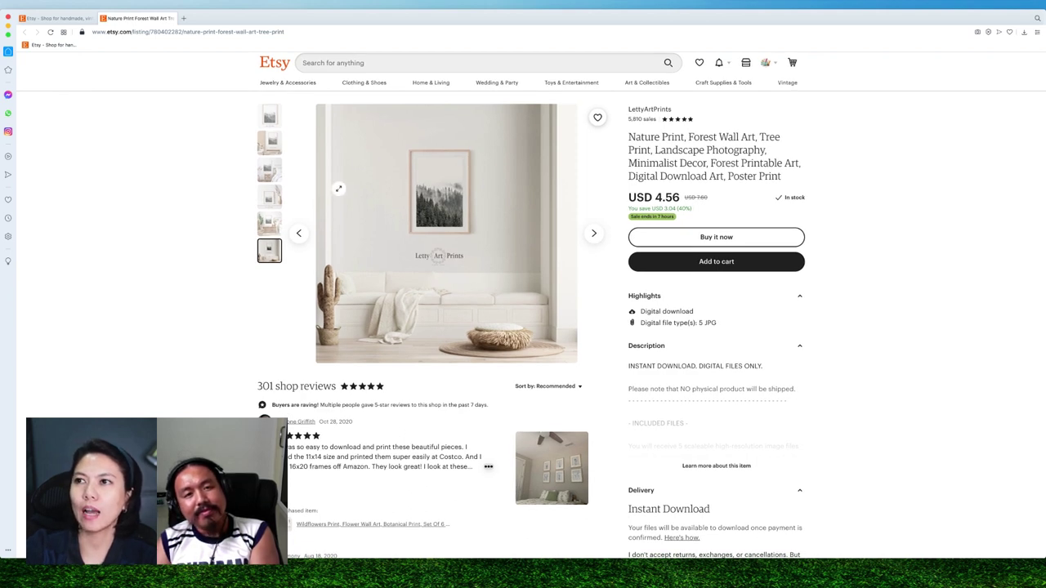
{"action": "left_click", "coordinate": [266, 199]}
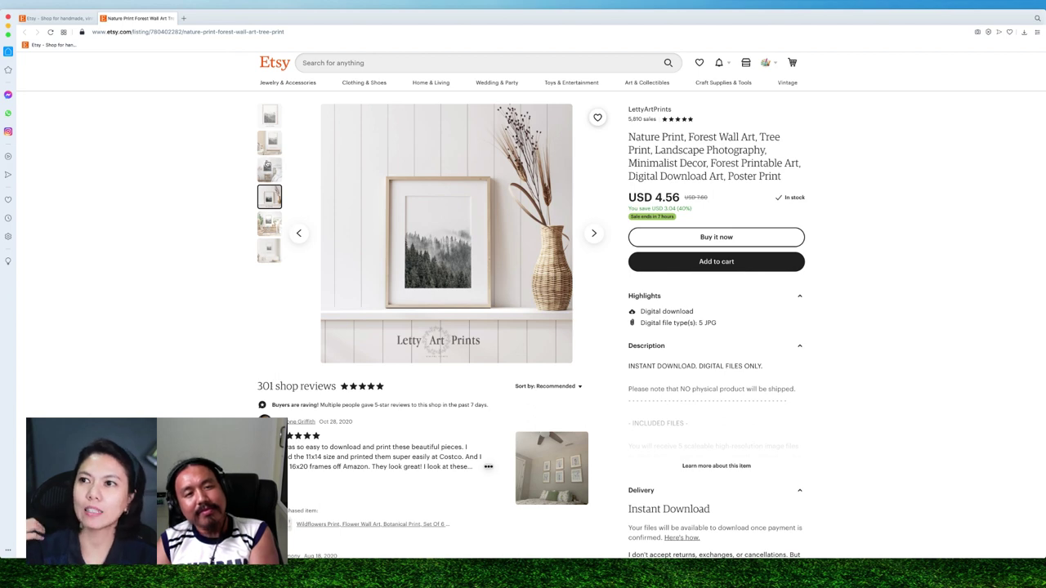
{"action": "left_click", "coordinate": [267, 168]}
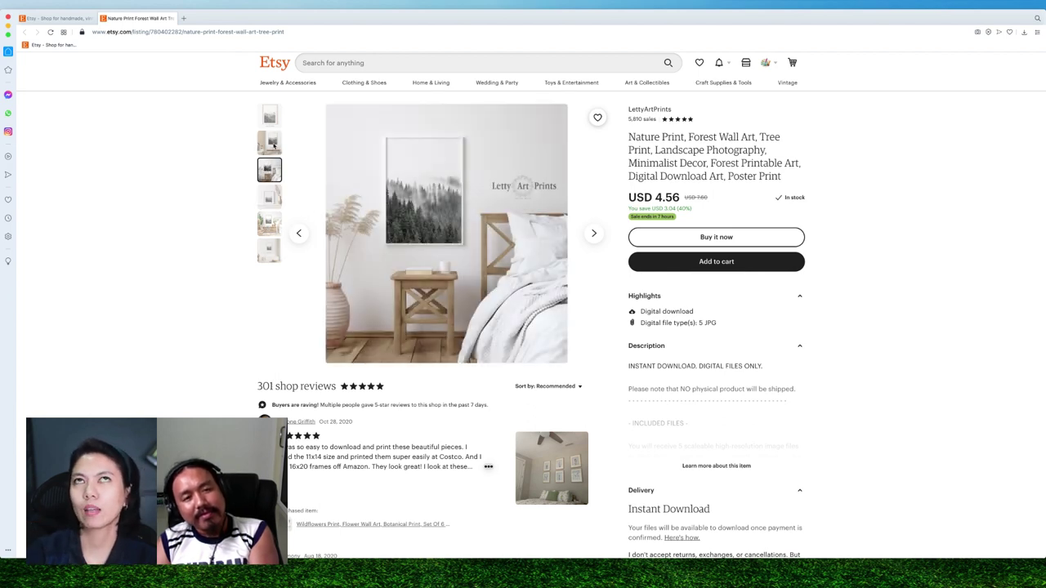
{"action": "left_click", "coordinate": [351, 64]}
Search Etsy for 'wall art'.
{"action": "type", "text": "ไฟสส"}
{"action": "key", "text": "BackSpace"}
{"action": "type", "text": "wall art"}
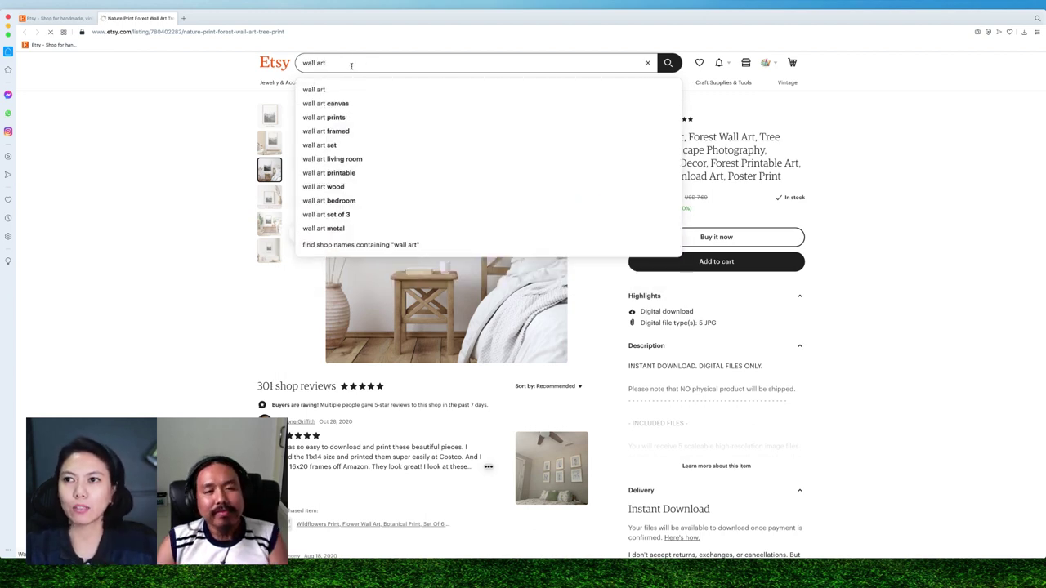
{"action": "key", "text": "Return"}
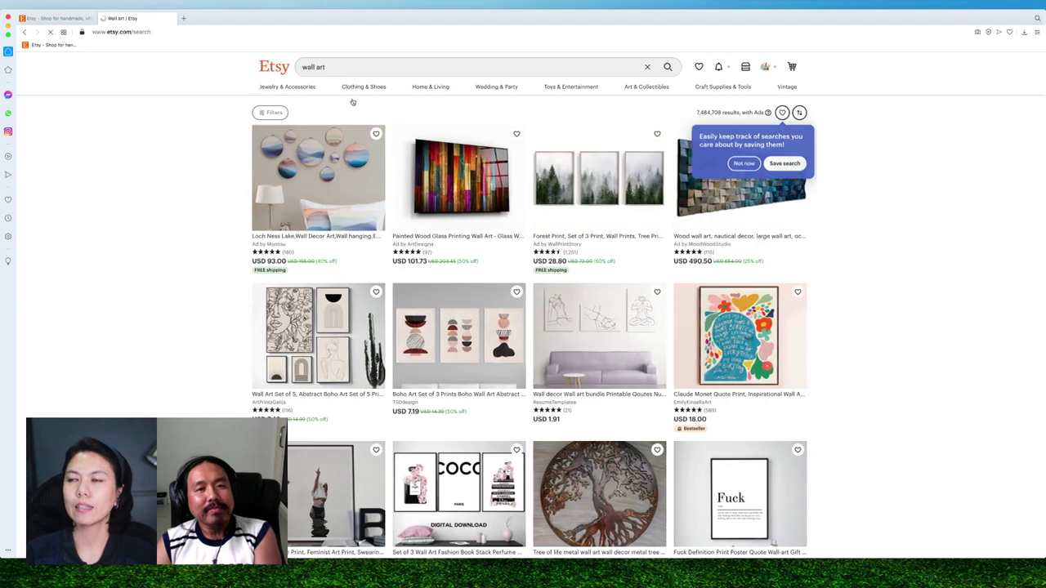
{"action": "scroll", "coordinate": [536, 255], "scroll_direction": "down", "scroll_amount": 5}
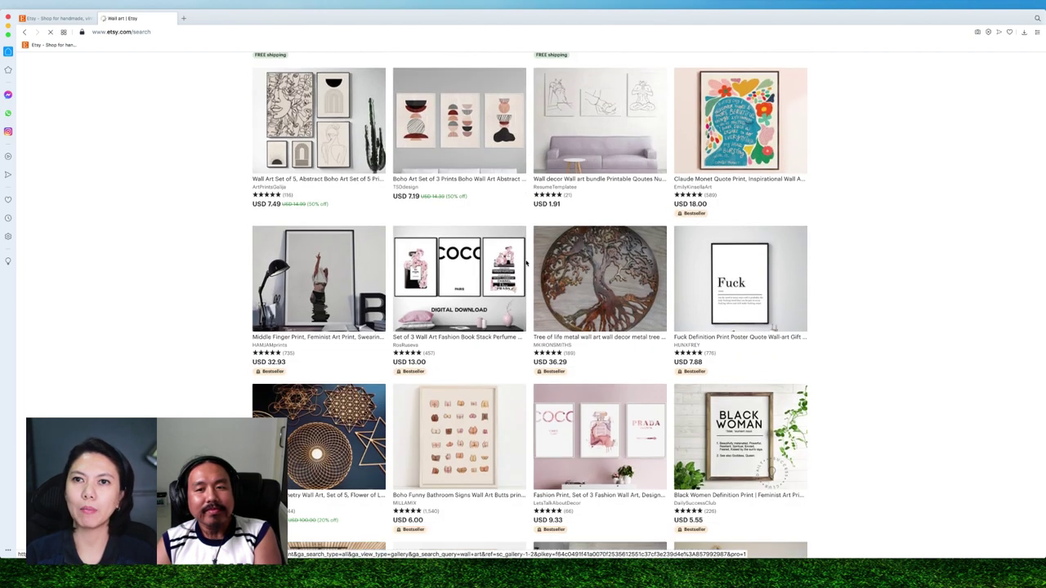
{"action": "scroll", "coordinate": [526, 263], "scroll_direction": "up", "scroll_amount": 2}
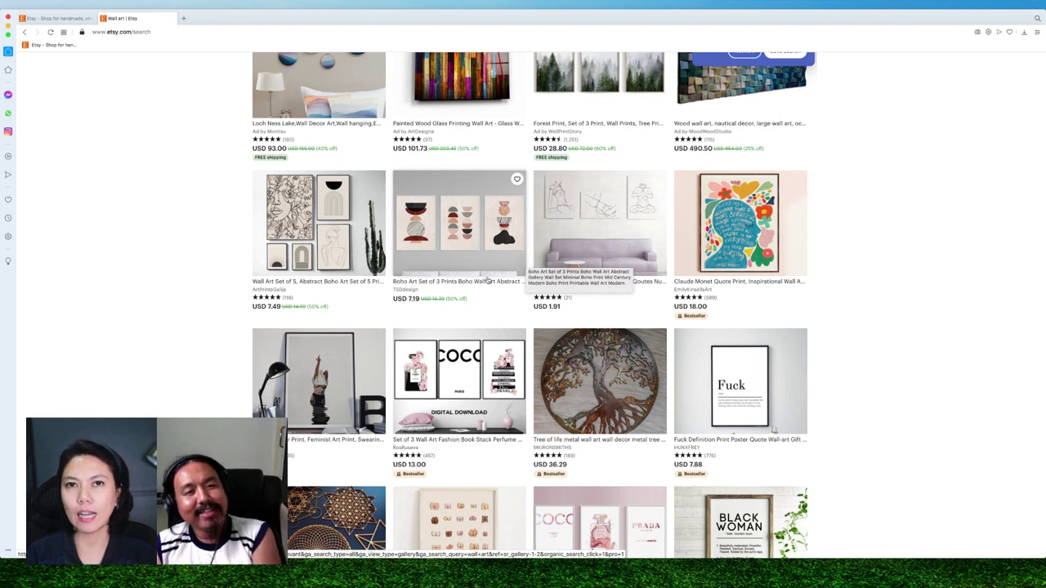
{"action": "mouse_move", "coordinate": [319, 139]}
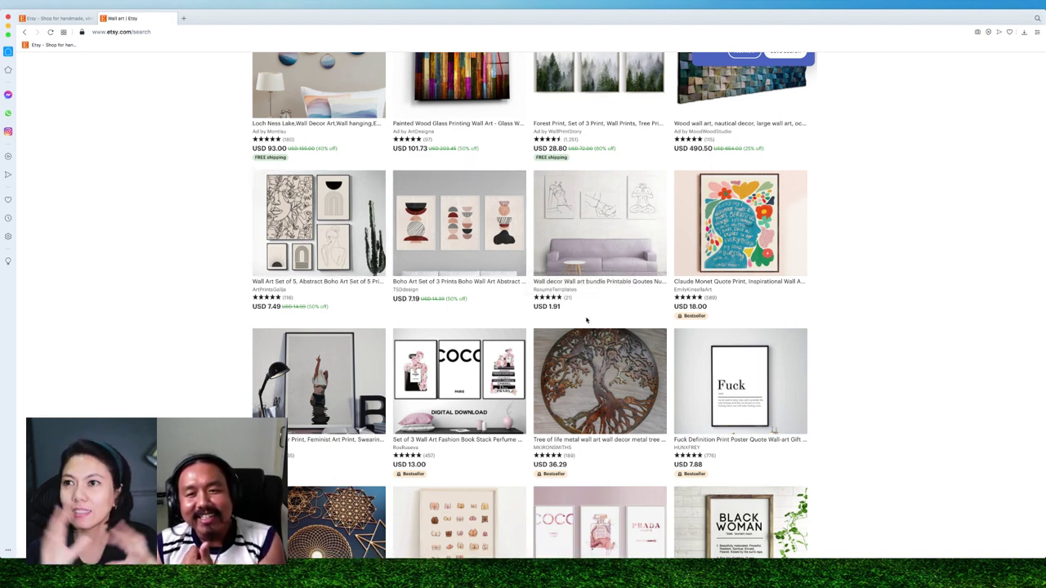
Open the wall decor bundle and the Navy and Silver abstract listing in background tabs.
{"action": "right_click", "coordinate": [583, 285]}
{"action": "left_click", "coordinate": [629, 290]}
{"action": "scroll", "coordinate": [503, 336], "scroll_direction": "down", "scroll_amount": 1}
{"action": "scroll", "coordinate": [503, 337], "scroll_direction": "down", "scroll_amount": 1}
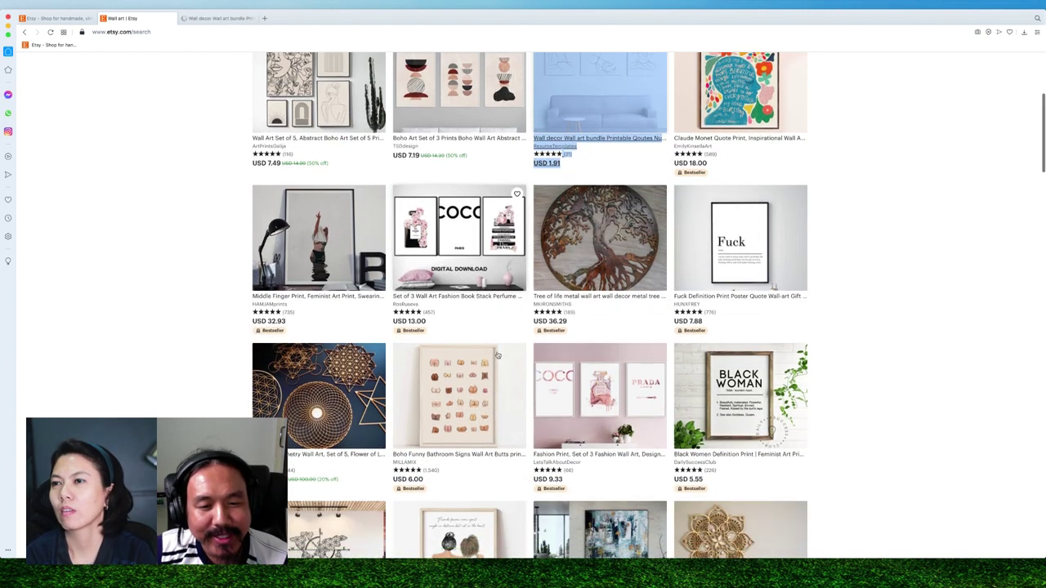
{"action": "scroll", "coordinate": [473, 326], "scroll_direction": "down", "scroll_amount": 2}
{"action": "scroll", "coordinate": [442, 315], "scroll_direction": "down", "scroll_amount": 3}
{"action": "scroll", "coordinate": [411, 302], "scroll_direction": "down", "scroll_amount": 1}
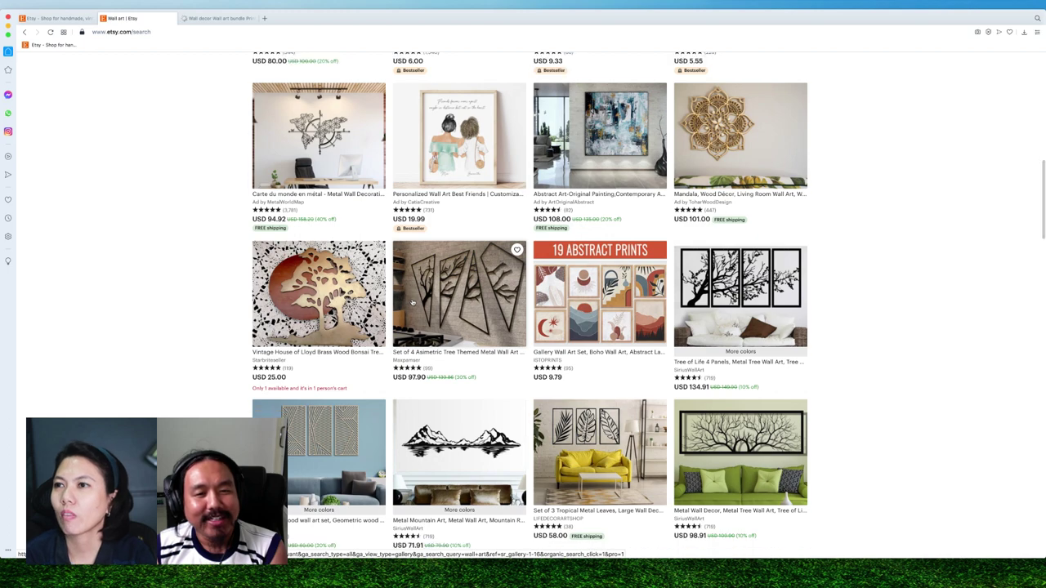
{"action": "scroll", "coordinate": [412, 302], "scroll_direction": "down", "scroll_amount": 3}
{"action": "scroll", "coordinate": [413, 302], "scroll_direction": "down", "scroll_amount": 1}
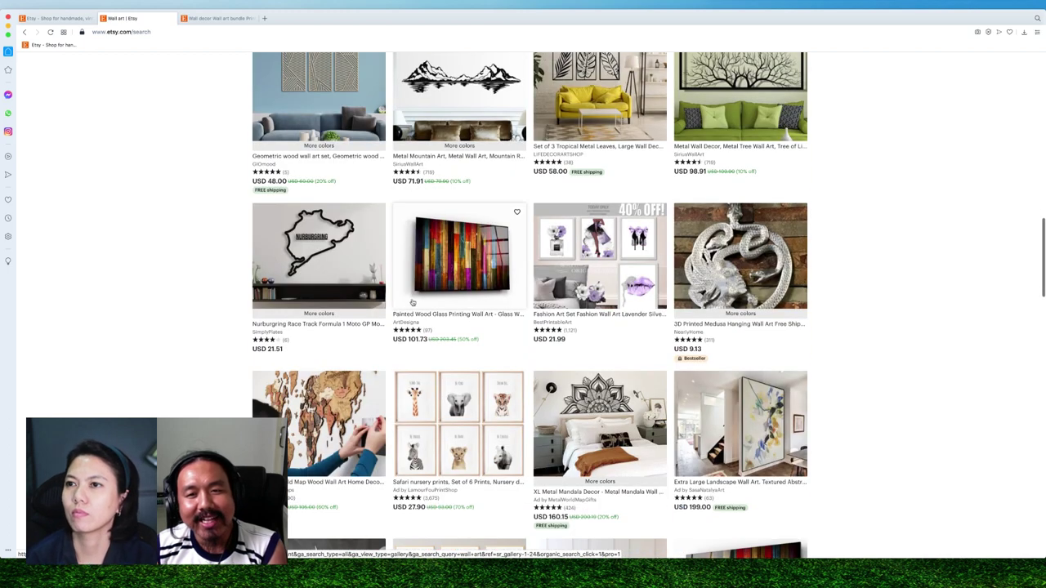
{"action": "scroll", "coordinate": [412, 302], "scroll_direction": "down", "scroll_amount": 1}
{"action": "scroll", "coordinate": [458, 327], "scroll_direction": "down", "scroll_amount": 1}
{"action": "scroll", "coordinate": [523, 360], "scroll_direction": "down", "scroll_amount": 1}
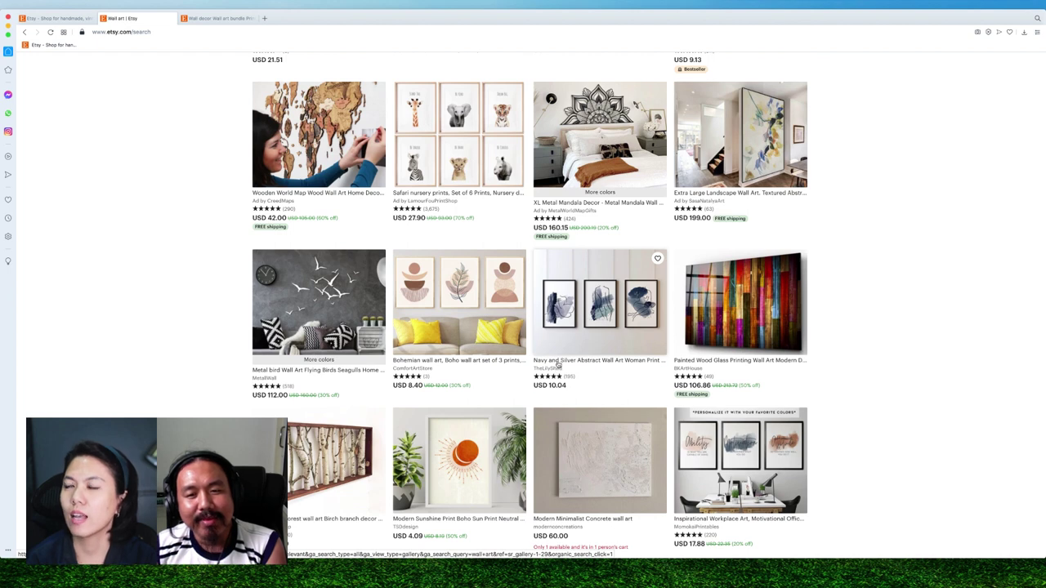
{"action": "right_click", "coordinate": [559, 366]}
{"action": "left_click", "coordinate": [571, 362]}
Open the succulent prints listing in a new tab and switch to the wall decor bundle.
{"action": "scroll", "coordinate": [564, 379], "scroll_direction": "down", "scroll_amount": 2}
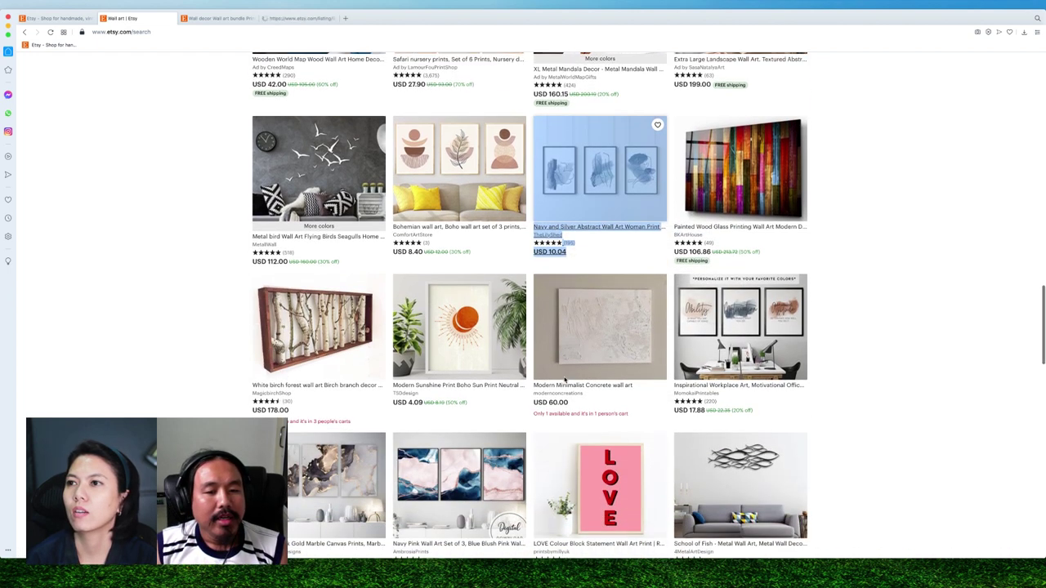
{"action": "scroll", "coordinate": [564, 378], "scroll_direction": "down", "scroll_amount": 2}
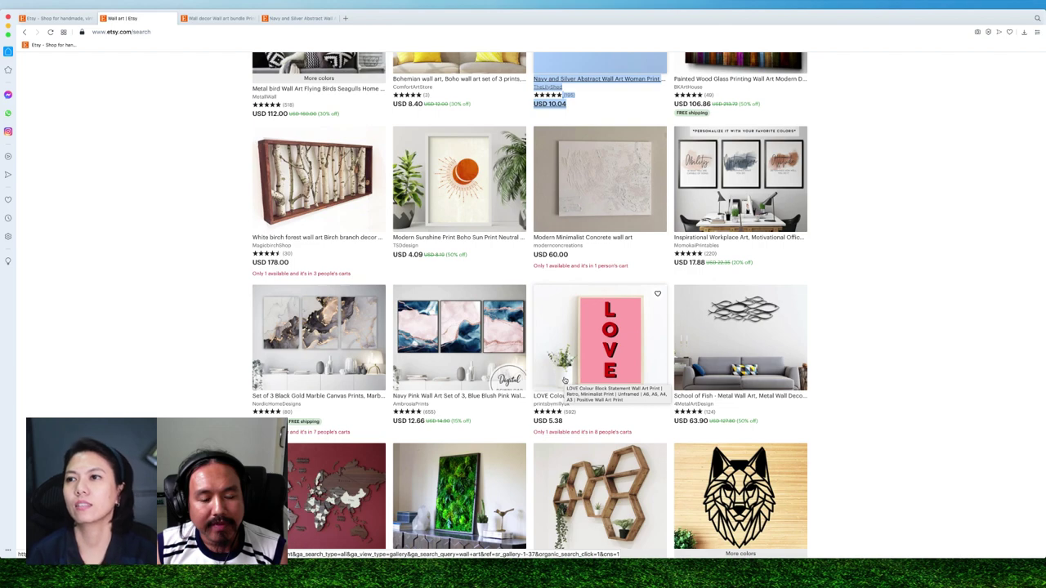
{"action": "scroll", "coordinate": [564, 380], "scroll_direction": "down", "scroll_amount": 3}
{"action": "scroll", "coordinate": [571, 372], "scroll_direction": "down", "scroll_amount": 2}
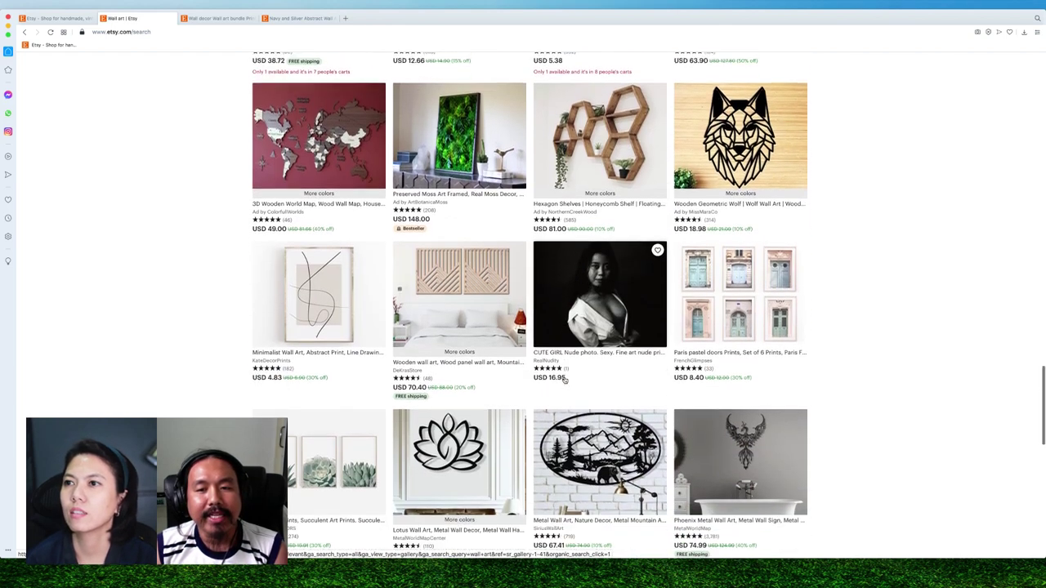
{"action": "scroll", "coordinate": [602, 331], "scroll_direction": "down", "scroll_amount": 1}
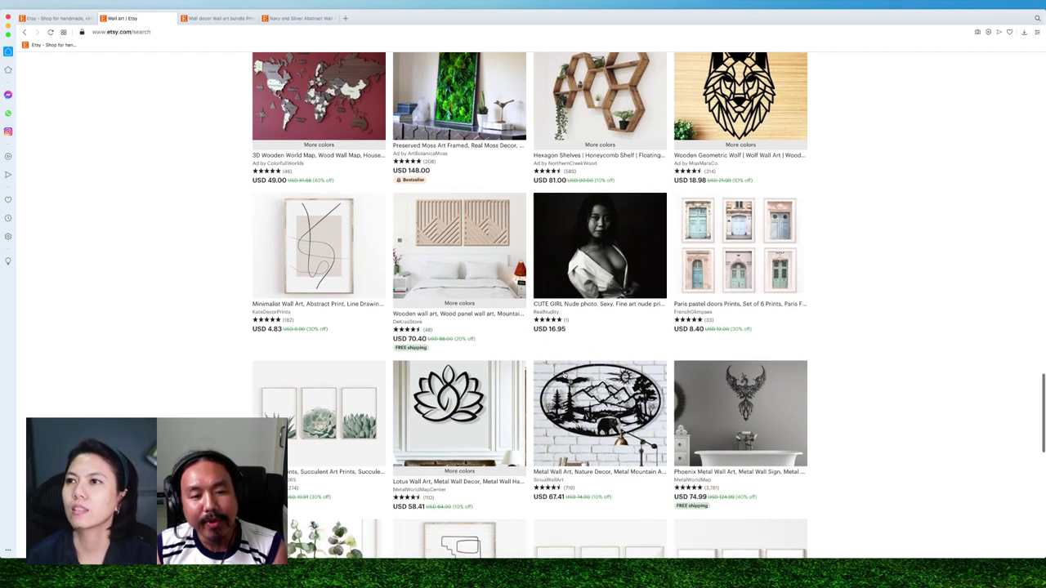
{"action": "right_click", "coordinate": [318, 455]}
{"action": "left_click", "coordinate": [331, 456]}
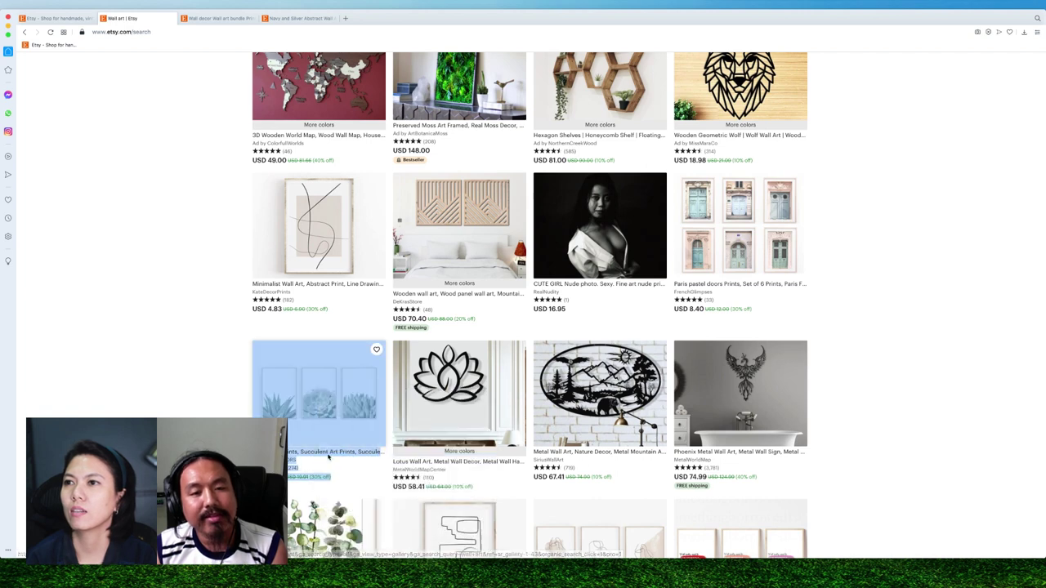
{"action": "right_click", "coordinate": [327, 390]}
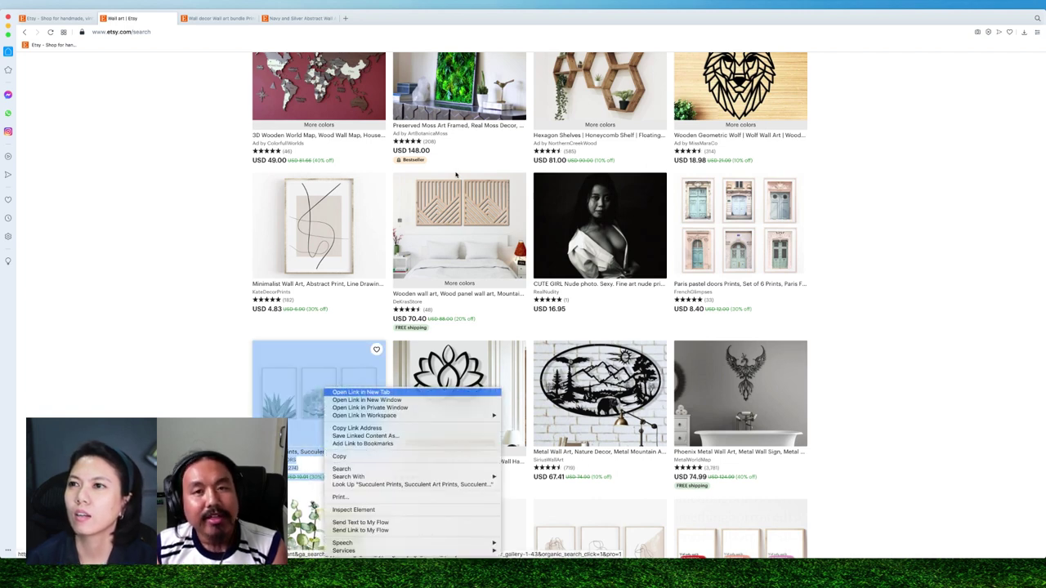
{"action": "left_click", "coordinate": [361, 392]}
{"action": "left_click", "coordinate": [219, 18]}
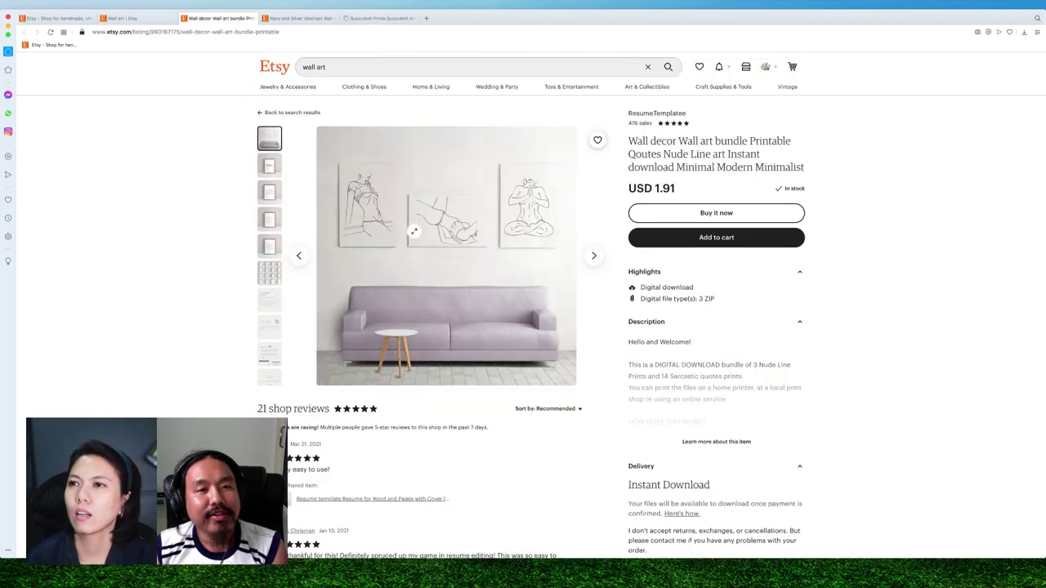
Browse the wall decor bundle photos, including the framed quote grid, then close that tab.
{"action": "left_click", "coordinate": [269, 167]}
{"action": "left_click", "coordinate": [270, 219]}
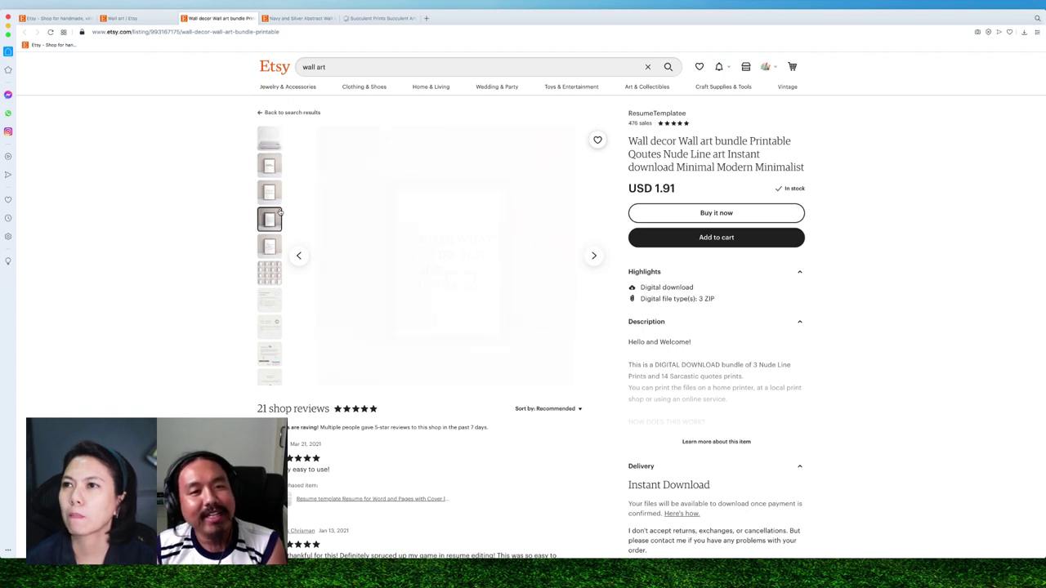
{"action": "left_click", "coordinate": [270, 272]}
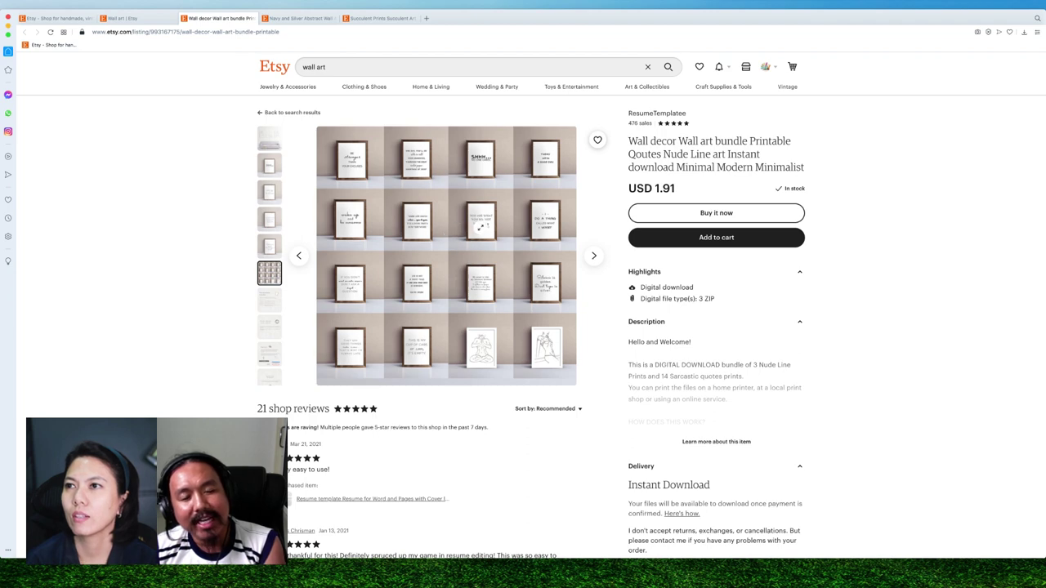
{"action": "left_click", "coordinate": [269, 244]}
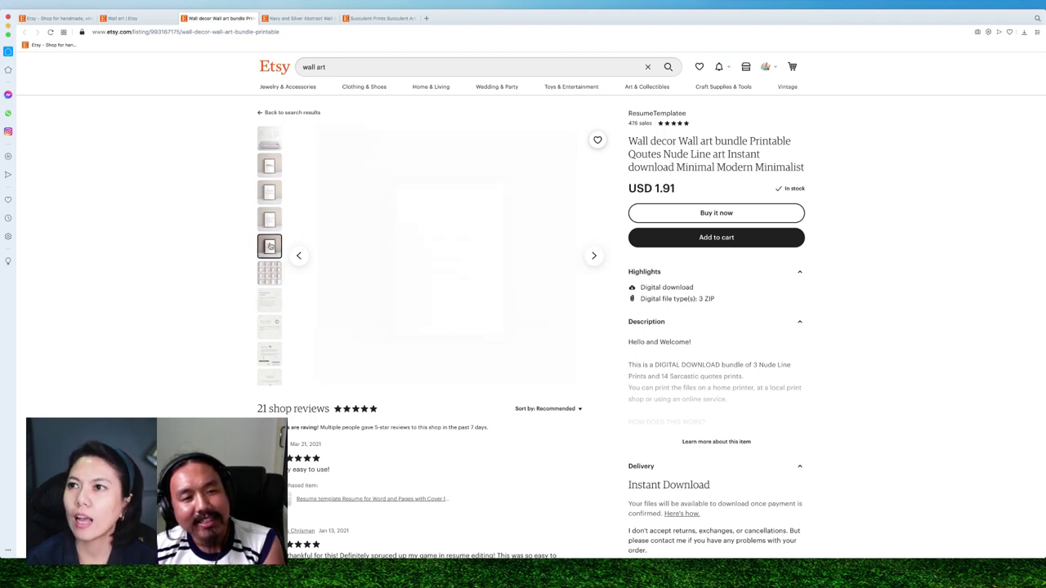
{"action": "left_click", "coordinate": [266, 219]}
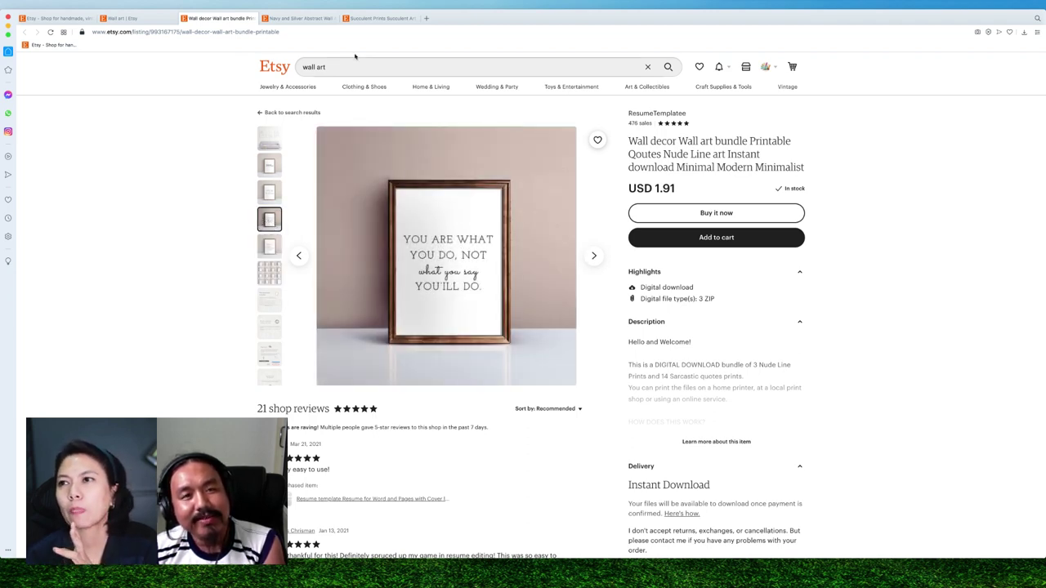
{"action": "left_click", "coordinate": [183, 20]}
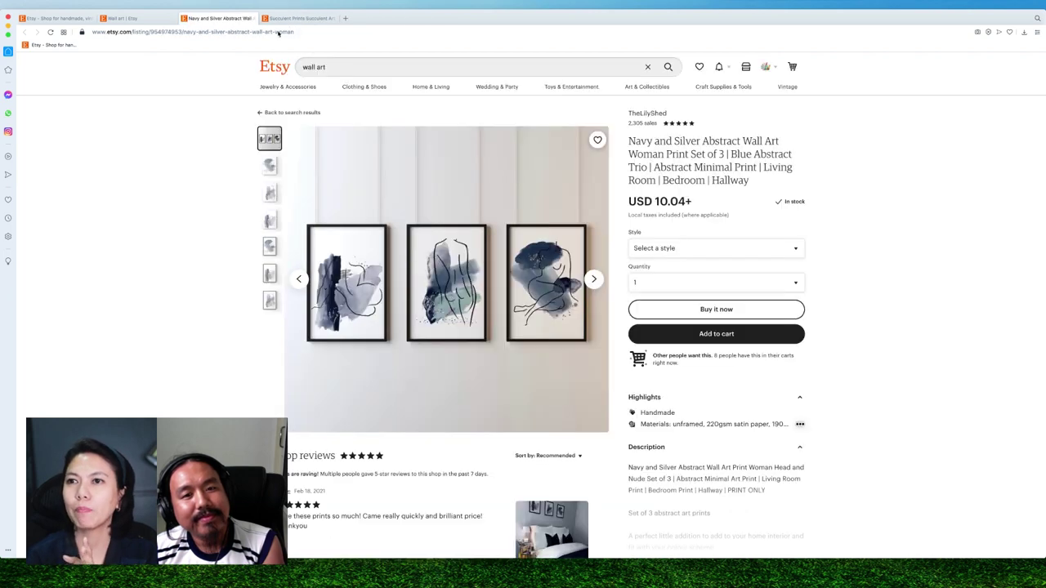
View the Navy and Silver abstract set's photos up to the seventh, then close its tab.
{"action": "left_click", "coordinate": [271, 166]}
{"action": "left_click", "coordinate": [270, 193]}
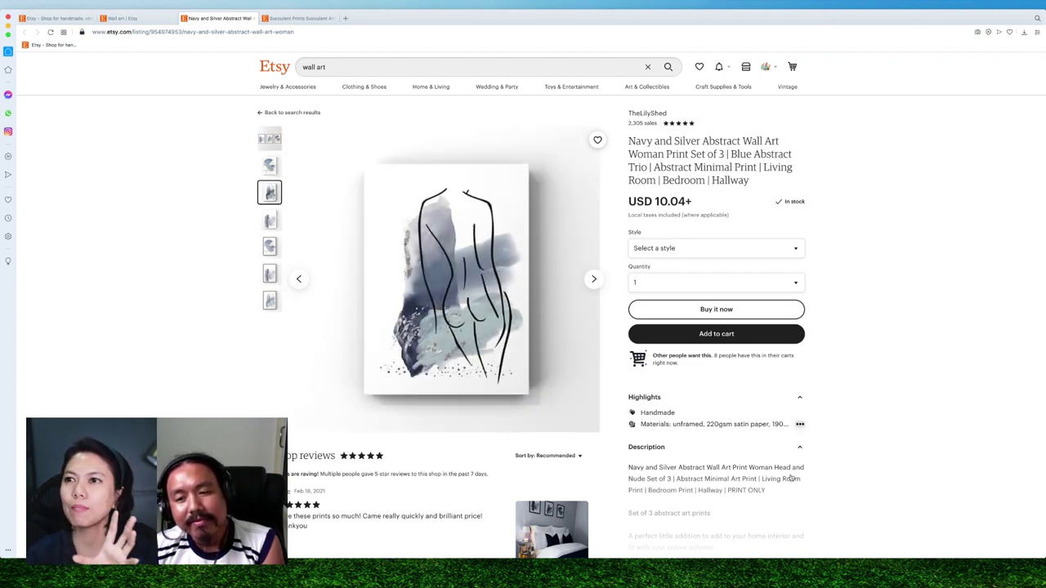
{"action": "left_click", "coordinate": [708, 576]}
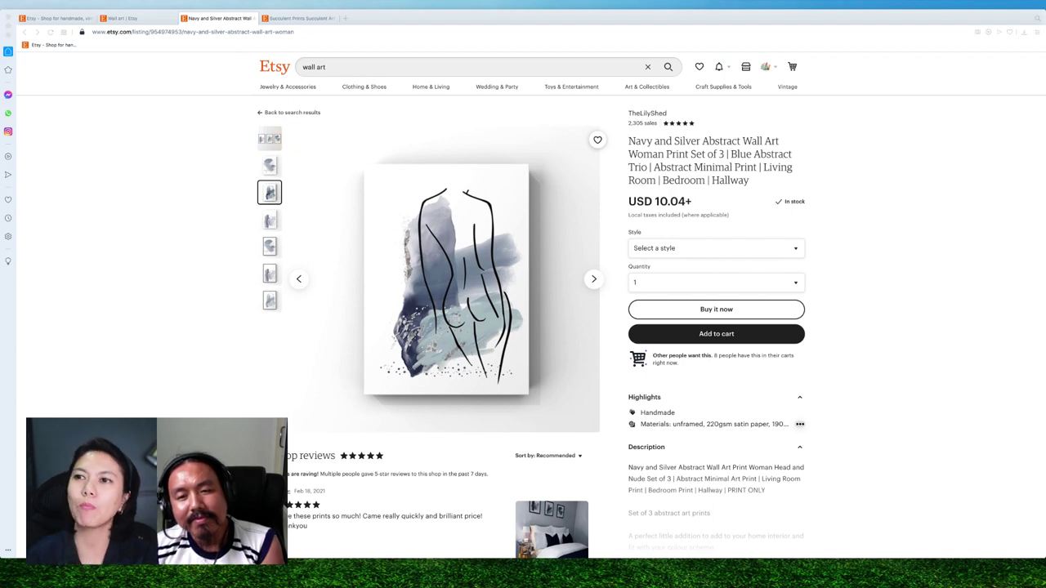
{"action": "left_click", "coordinate": [431, 113]}
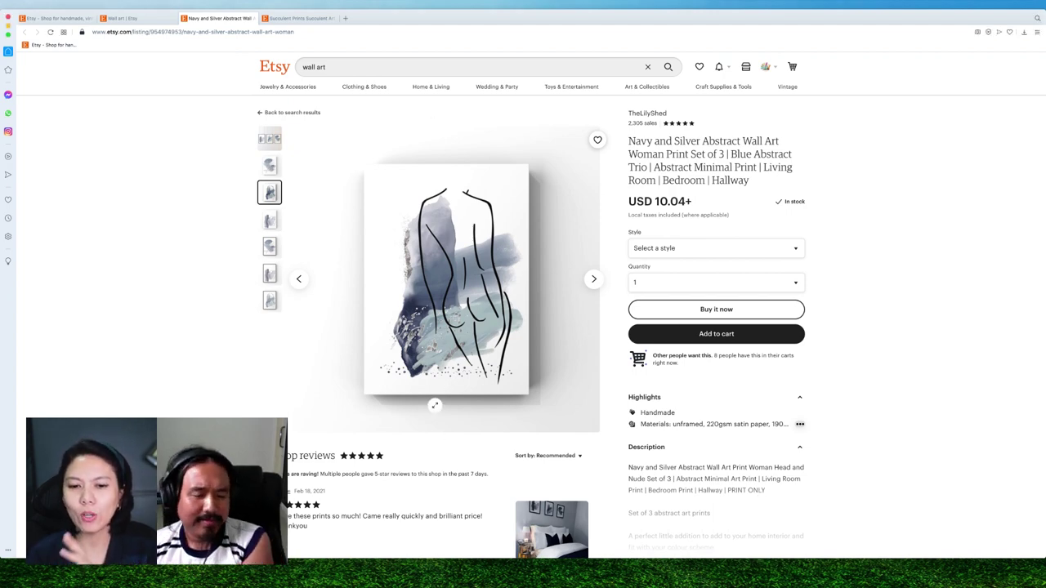
{"action": "left_click", "coordinate": [270, 219]}
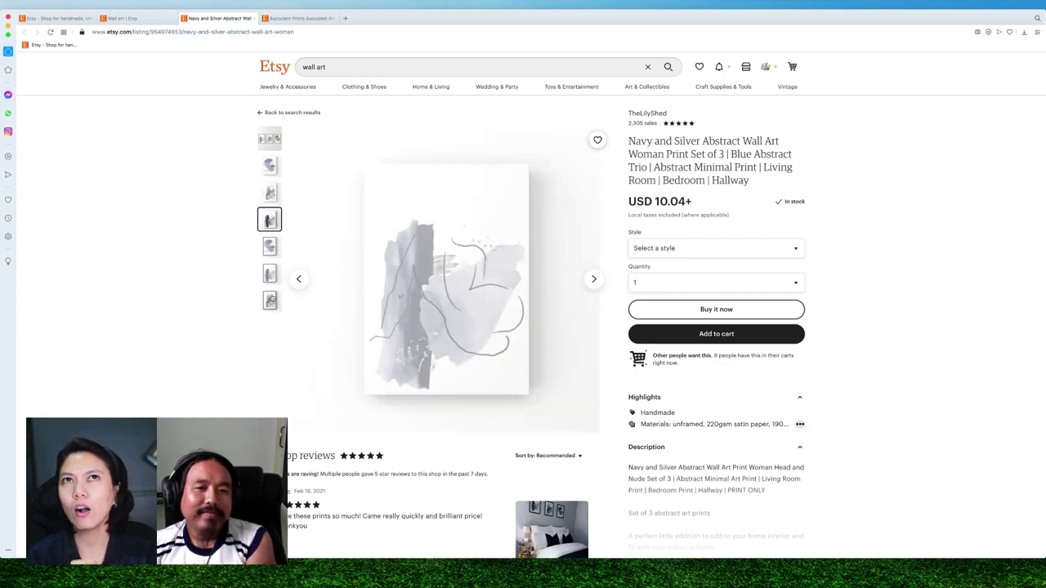
{"action": "left_click", "coordinate": [271, 246]}
{"action": "left_click", "coordinate": [274, 278]}
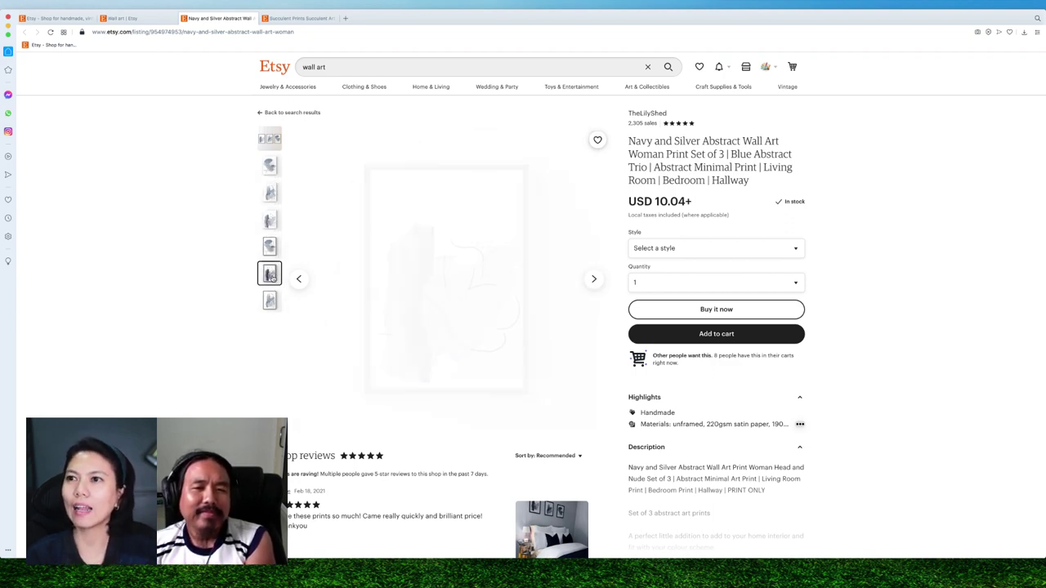
{"action": "left_click", "coordinate": [270, 302]}
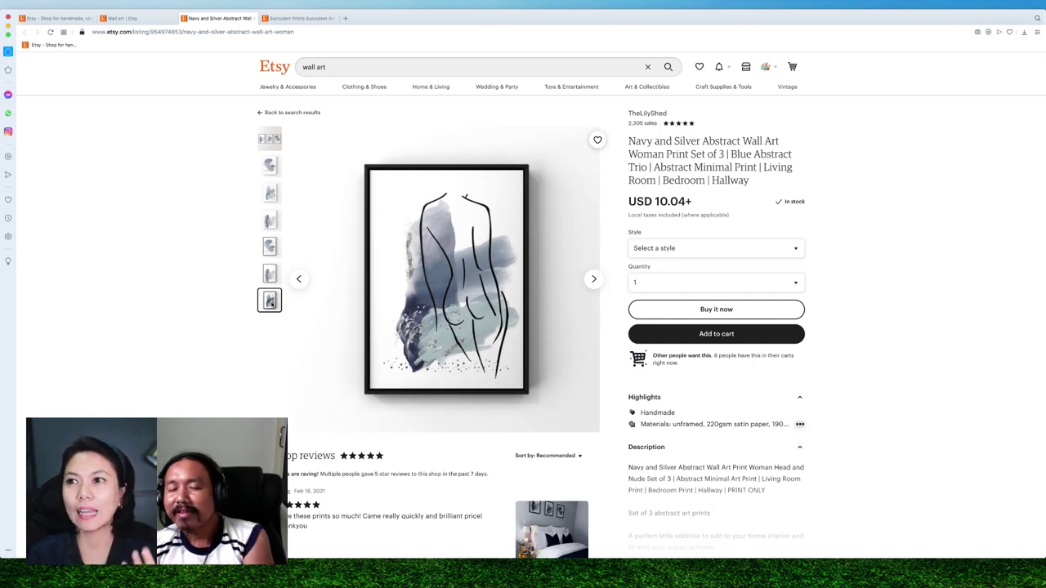
{"action": "left_click", "coordinate": [254, 17]}
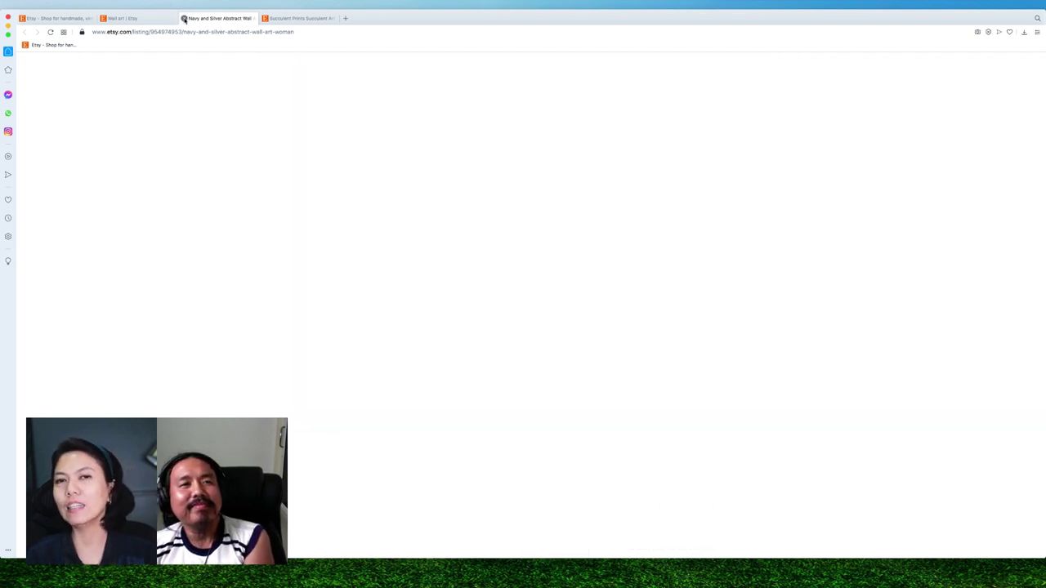
{"action": "left_click", "coordinate": [275, 168]}
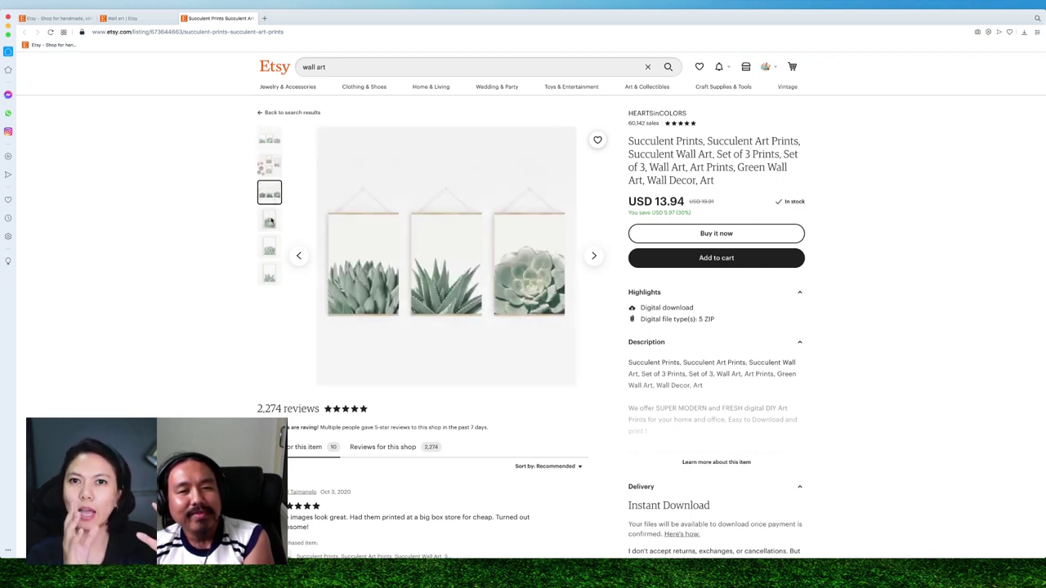
{"action": "left_click", "coordinate": [270, 220]}
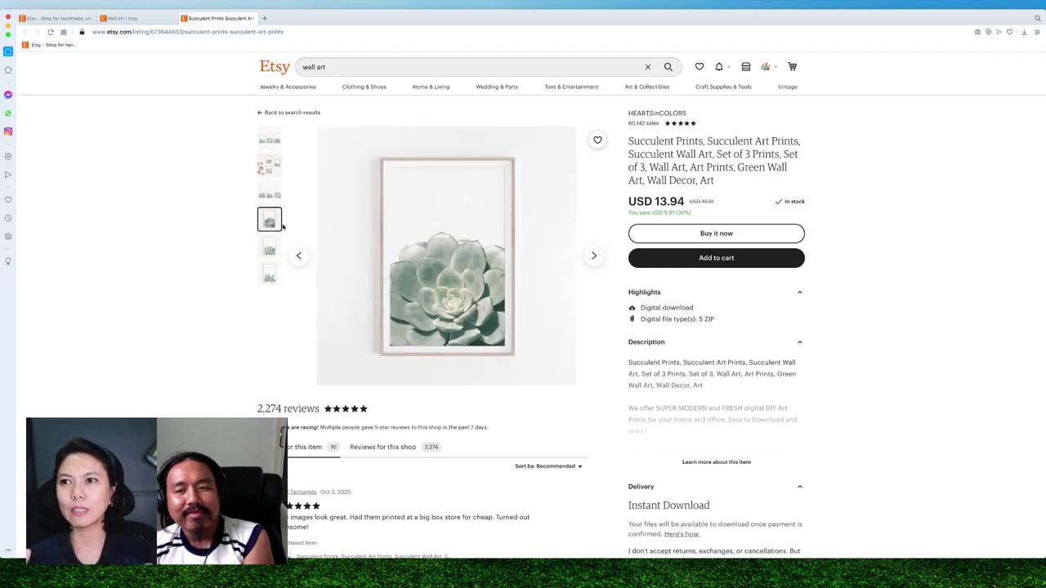
{"action": "left_click", "coordinate": [269, 249]}
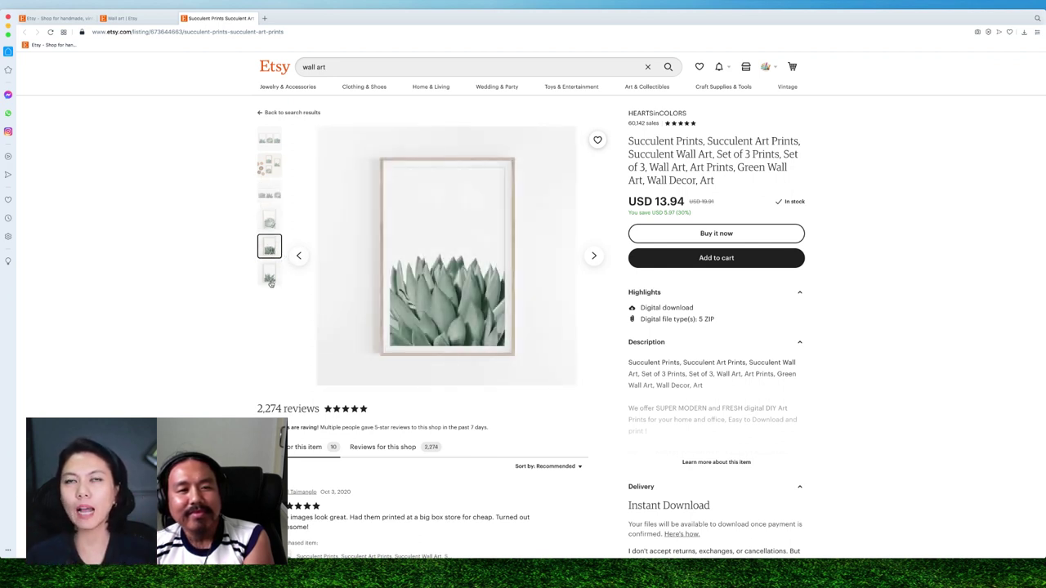
{"action": "left_click", "coordinate": [271, 277]}
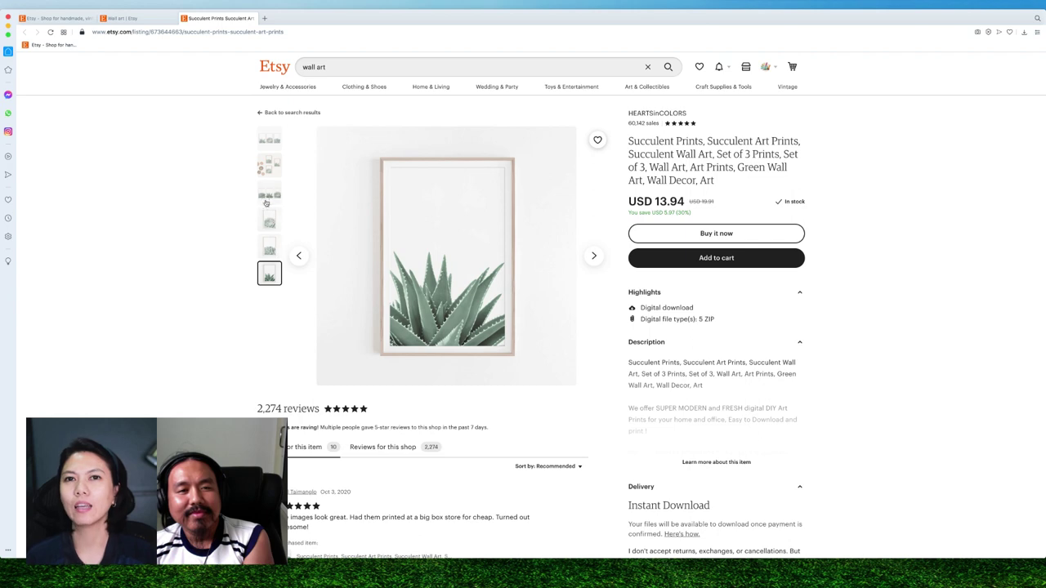
{"action": "left_click", "coordinate": [266, 202]}
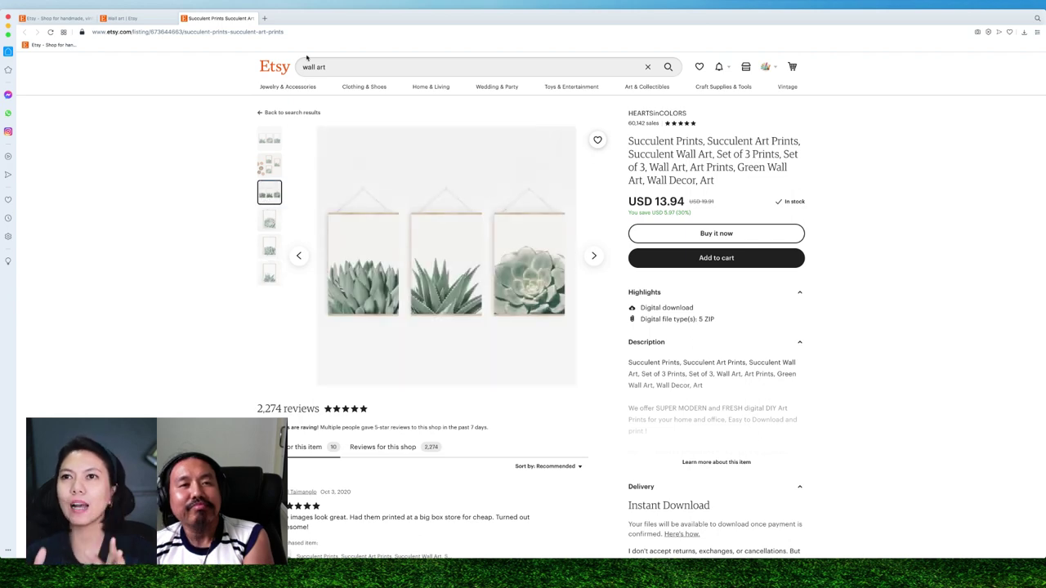
{"action": "left_click", "coordinate": [185, 18]}
Go to page 2 of the wall art results and scroll through it.
{"action": "scroll", "coordinate": [262, 379], "scroll_direction": "down", "scroll_amount": 5}
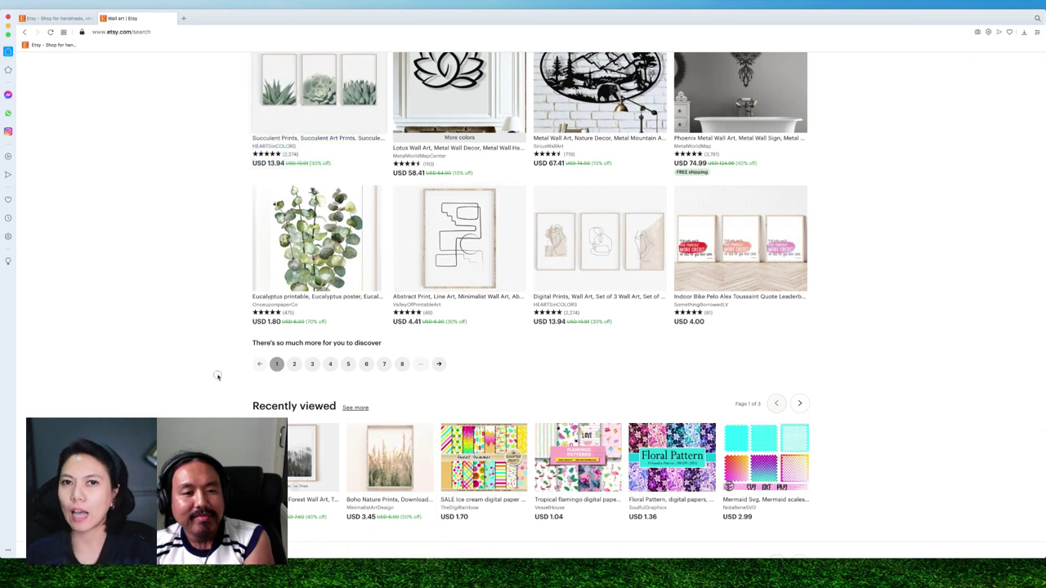
{"action": "left_click", "coordinate": [294, 364]}
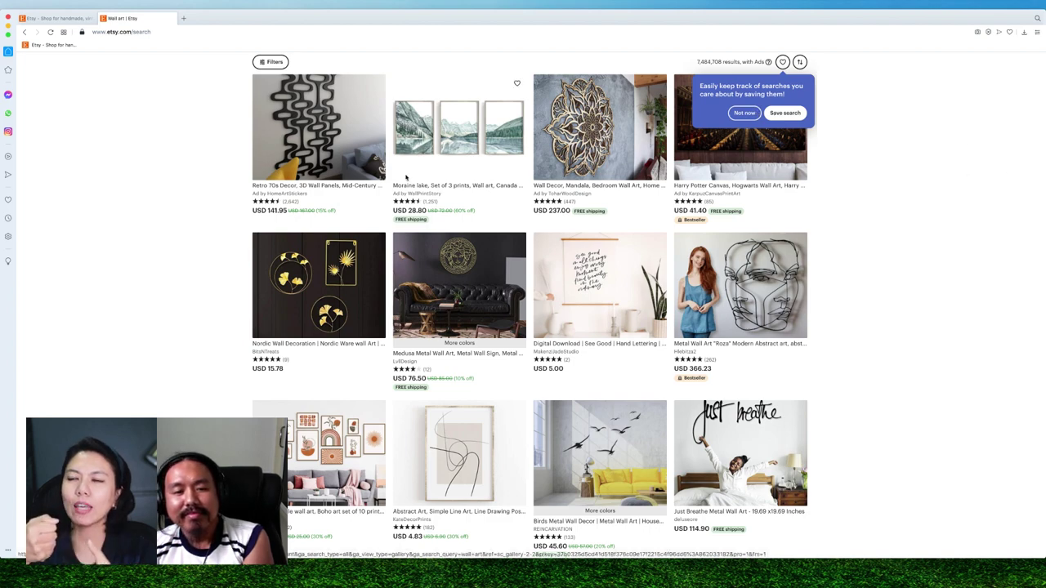
{"action": "scroll", "coordinate": [540, 237], "scroll_direction": "down", "scroll_amount": 4}
{"action": "scroll", "coordinate": [540, 233], "scroll_direction": "down", "scroll_amount": 1}
{"action": "scroll", "coordinate": [571, 253], "scroll_direction": "down", "scroll_amount": 2}
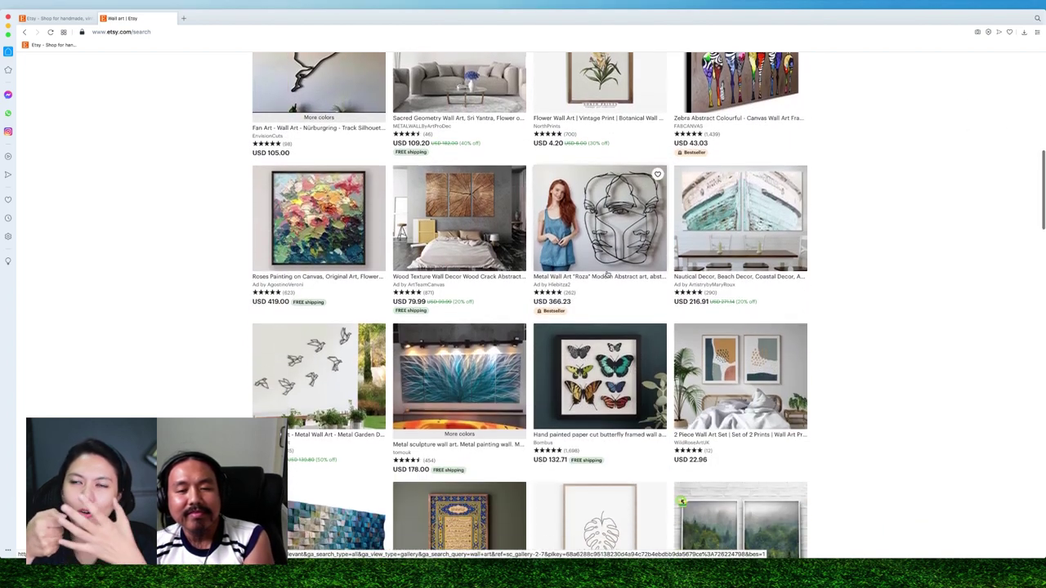
{"action": "scroll", "coordinate": [607, 276], "scroll_direction": "down", "scroll_amount": 2}
{"action": "scroll", "coordinate": [692, 275], "scroll_direction": "down", "scroll_amount": 1}
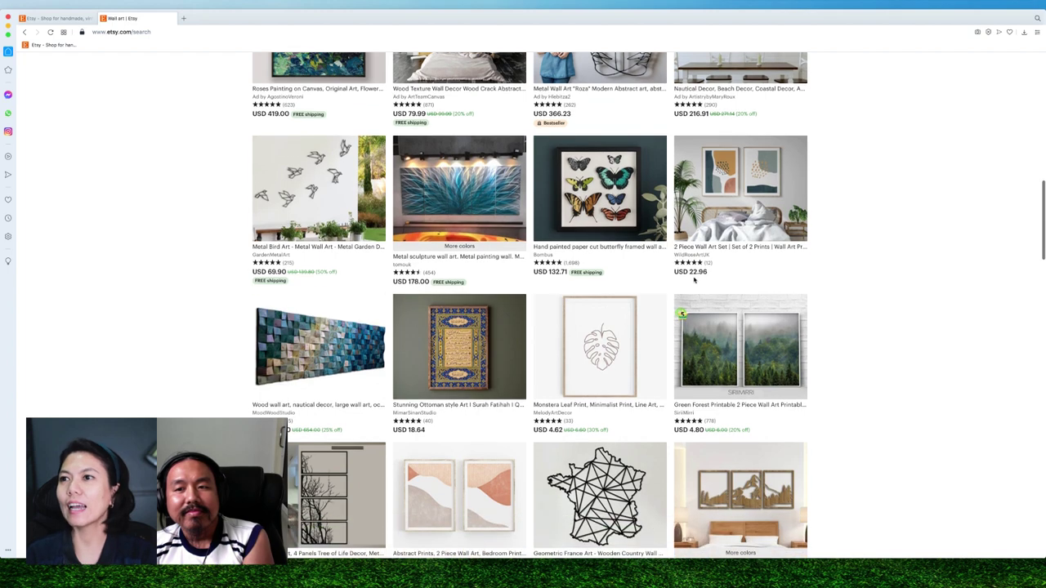
{"action": "scroll", "coordinate": [707, 241], "scroll_direction": "down", "scroll_amount": 1}
Open the Green Forest Printable listing in a new tab and keep scrolling the results.
{"action": "right_click", "coordinate": [724, 301]}
{"action": "left_click", "coordinate": [744, 305]}
{"action": "scroll", "coordinate": [611, 313], "scroll_direction": "down", "scroll_amount": 2}
{"action": "scroll", "coordinate": [612, 313], "scroll_direction": "down", "scroll_amount": 1}
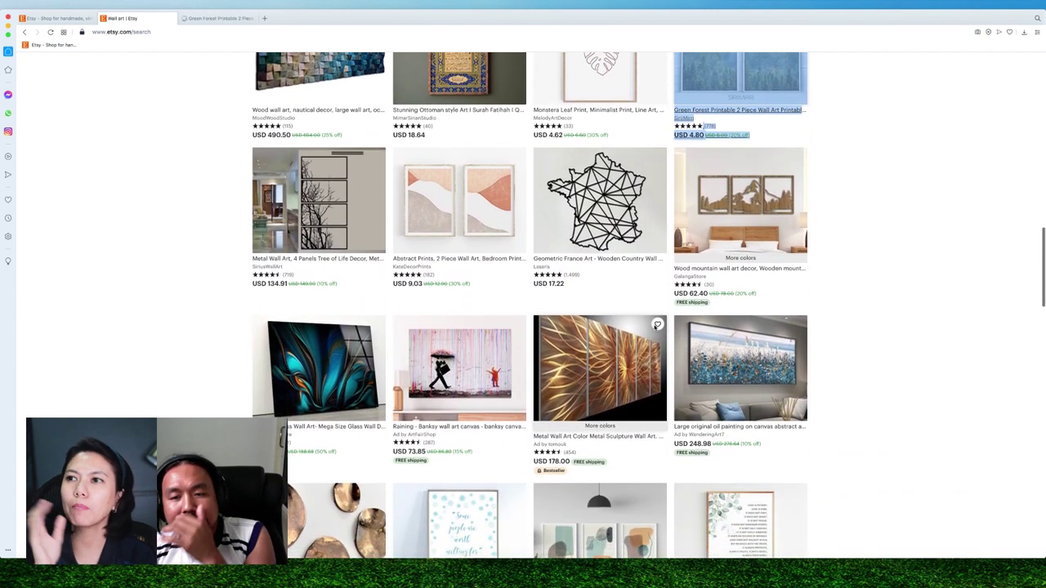
{"action": "scroll", "coordinate": [645, 322], "scroll_direction": "down", "scroll_amount": 3}
{"action": "scroll", "coordinate": [650, 327], "scroll_direction": "down", "scroll_amount": 1}
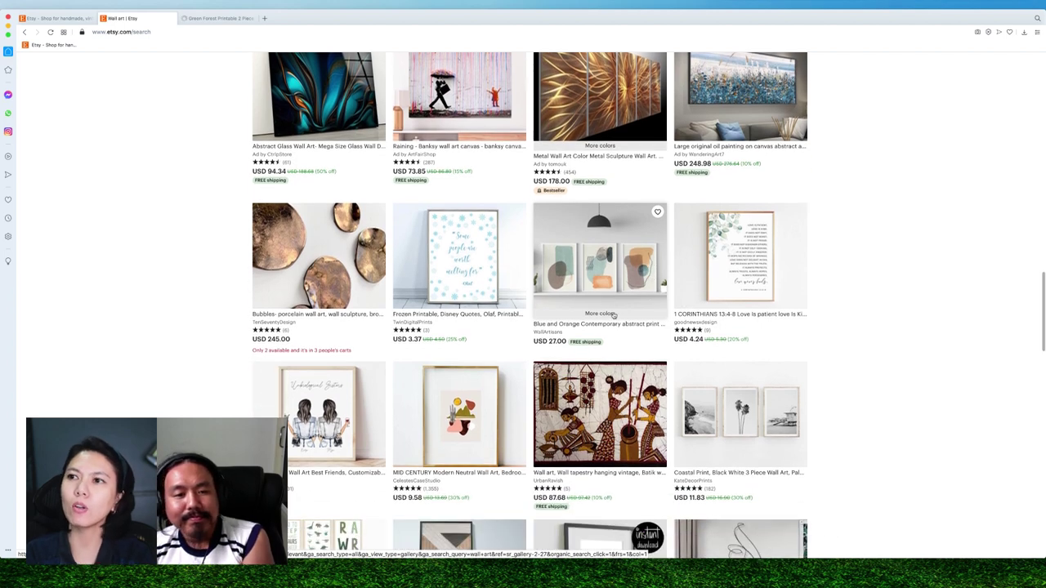
{"action": "scroll", "coordinate": [620, 314], "scroll_direction": "down", "scroll_amount": 2}
{"action": "scroll", "coordinate": [602, 306], "scroll_direction": "down", "scroll_amount": 2}
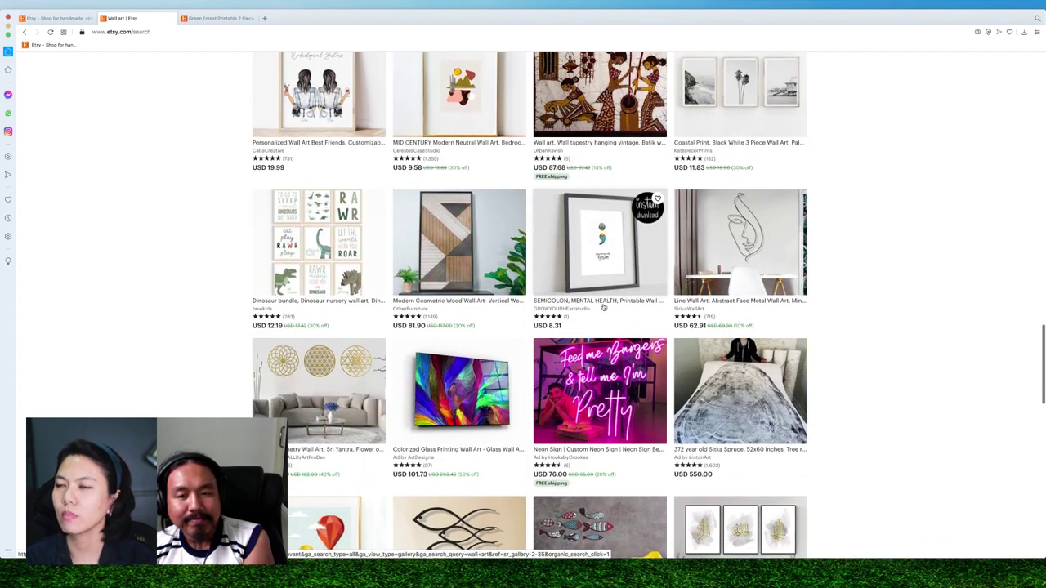
{"action": "scroll", "coordinate": [602, 306], "scroll_direction": "down", "scroll_amount": 1}
{"action": "scroll", "coordinate": [602, 308], "scroll_direction": "up", "scroll_amount": 10}
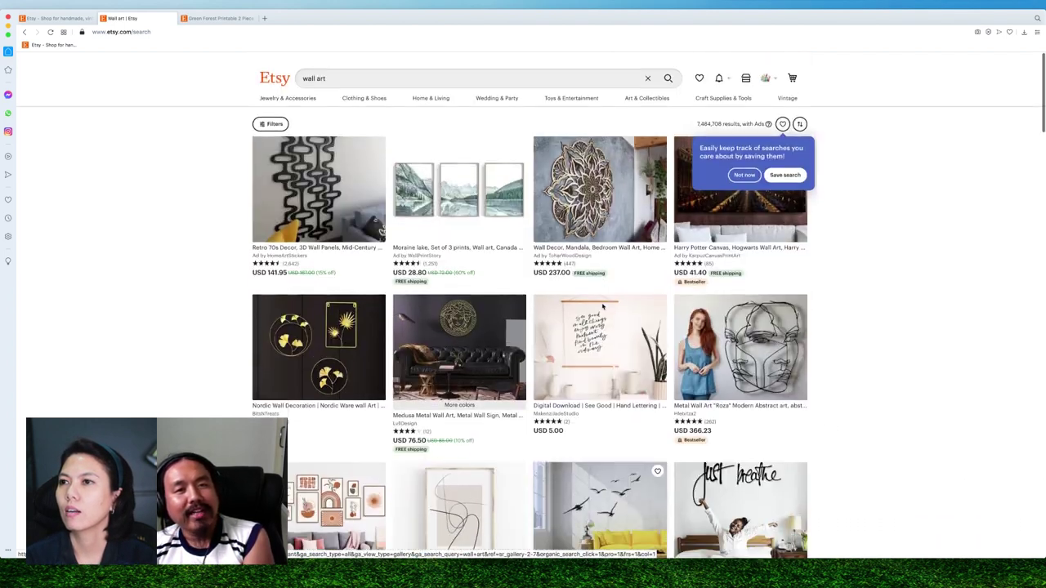
View the Green Forest listing's photos through the foggy forest print, then close its tab.
{"action": "left_click", "coordinate": [205, 18]}
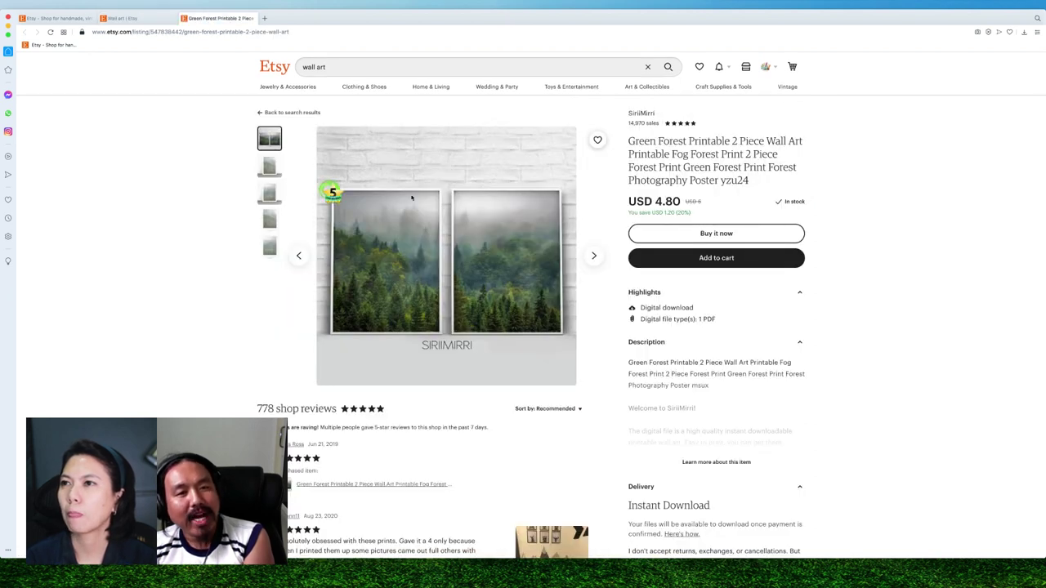
{"action": "left_click", "coordinate": [268, 174]}
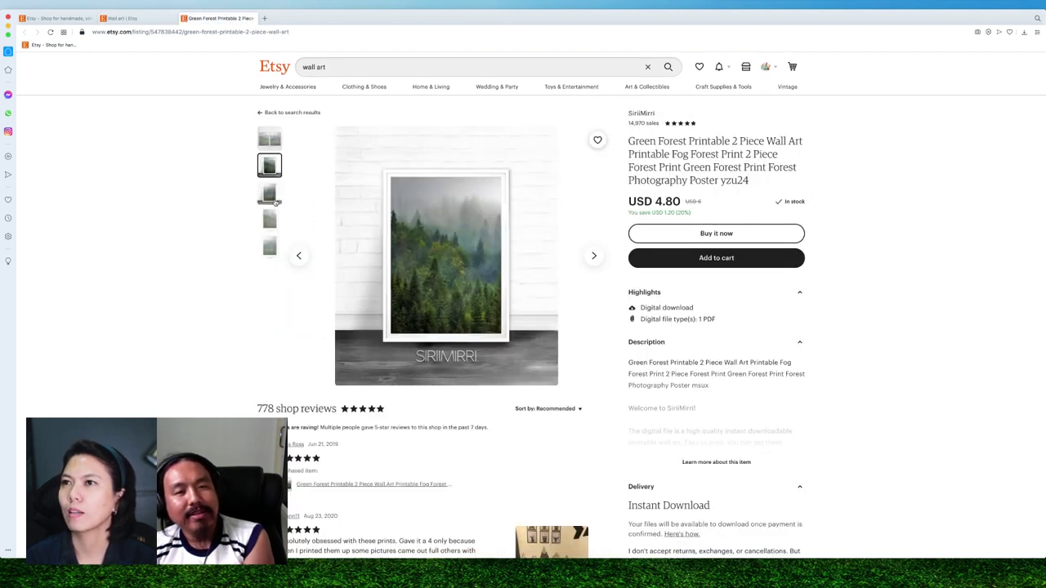
{"action": "left_click", "coordinate": [276, 201]}
{"action": "left_click", "coordinate": [270, 222]}
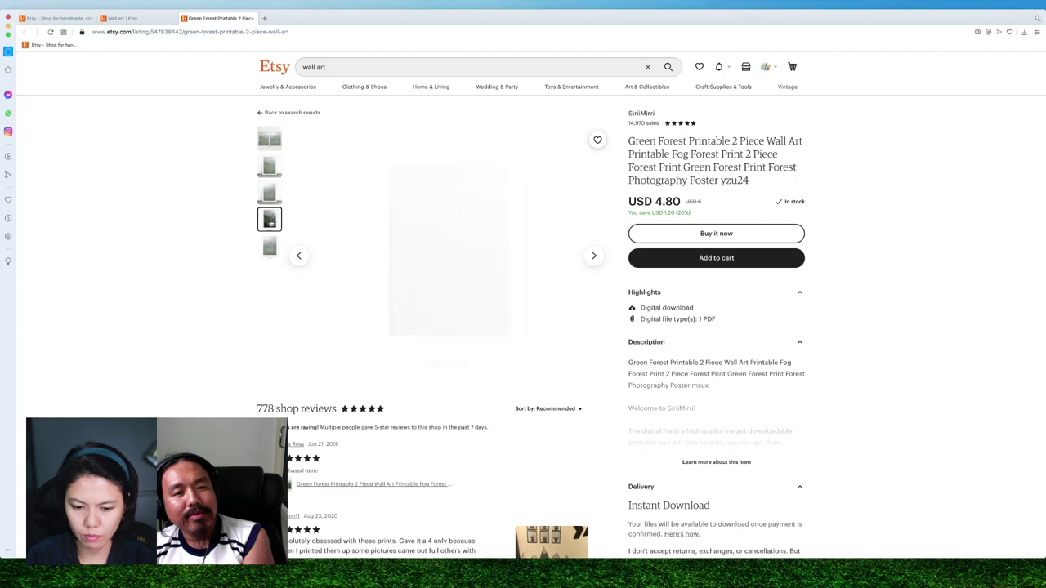
{"action": "left_click", "coordinate": [272, 251]}
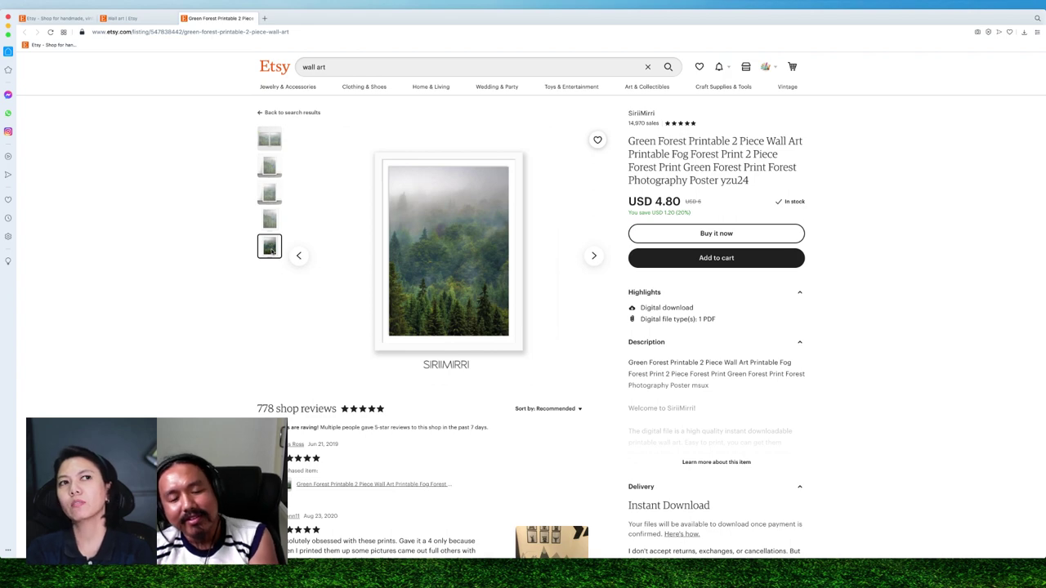
{"action": "left_click", "coordinate": [183, 19]}
{"action": "scroll", "coordinate": [299, 90], "scroll_direction": "down", "scroll_amount": 3}
{"action": "scroll", "coordinate": [299, 90], "scroll_direction": "up", "scroll_amount": 3}
Search for 'wallart printable' using the search suggestion.
{"action": "left_click", "coordinate": [300, 68]}
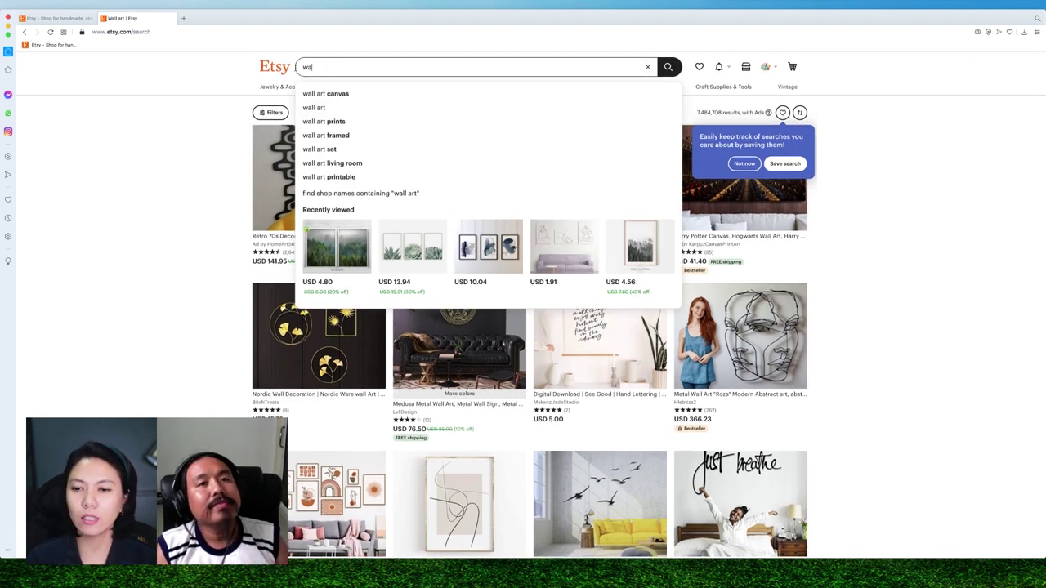
{"action": "type", "text": "ll"}
{"action": "key", "text": "BackSpace"}
{"action": "type", "text": "a"}
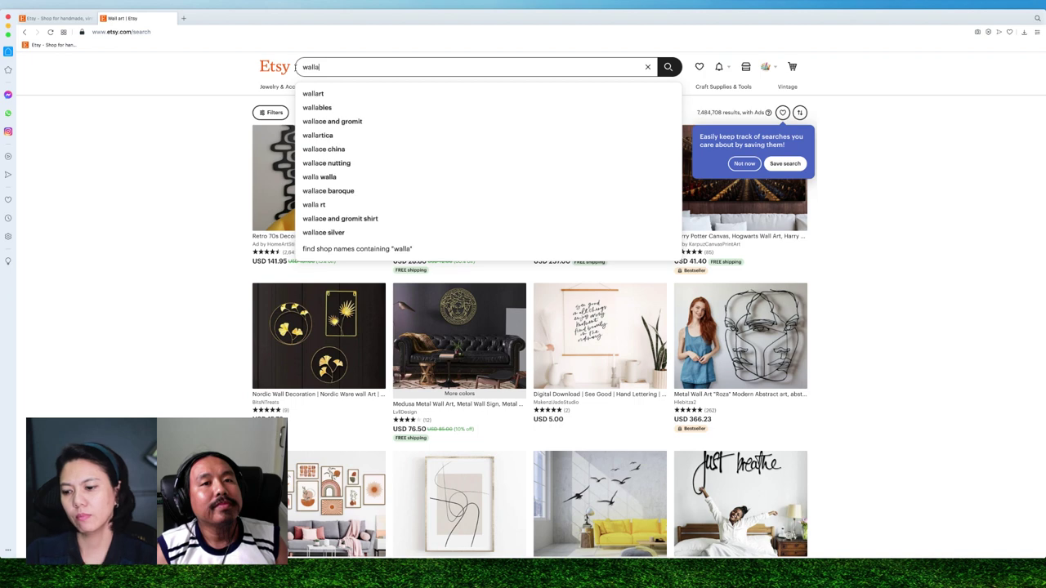
{"action": "type", "text": "rt pho"}
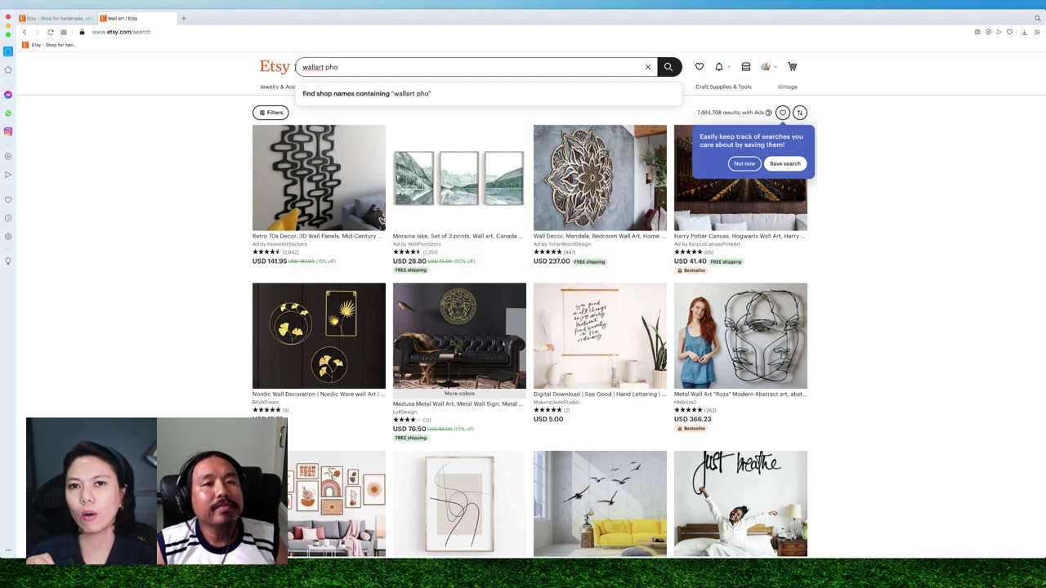
{"action": "key", "text": "BackSpace"}
{"action": "key", "text": "BackSpace"}
{"action": "type", "text": "r"}
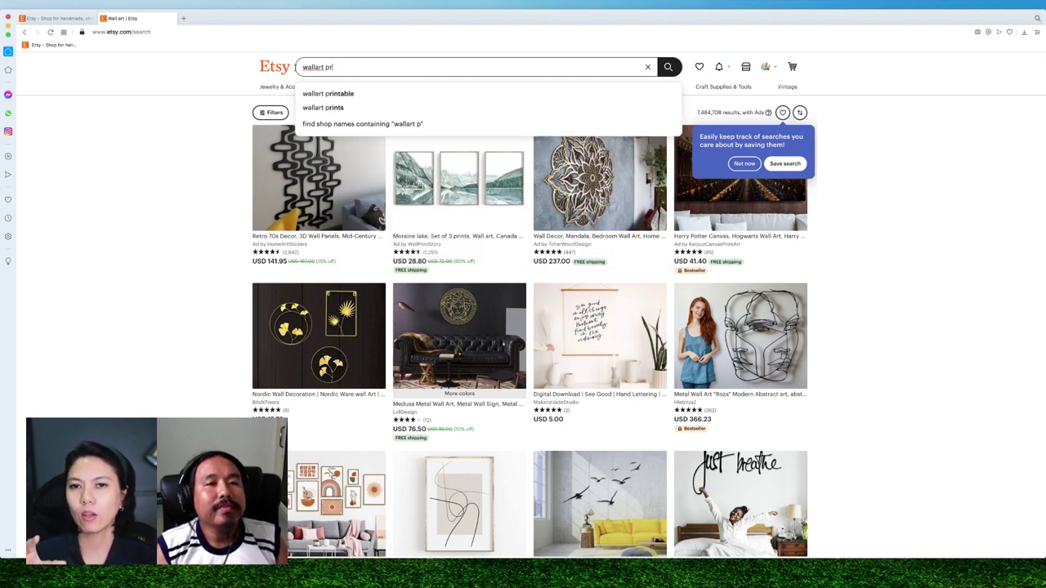
{"action": "key", "text": "Down"}
{"action": "key", "text": "Return"}
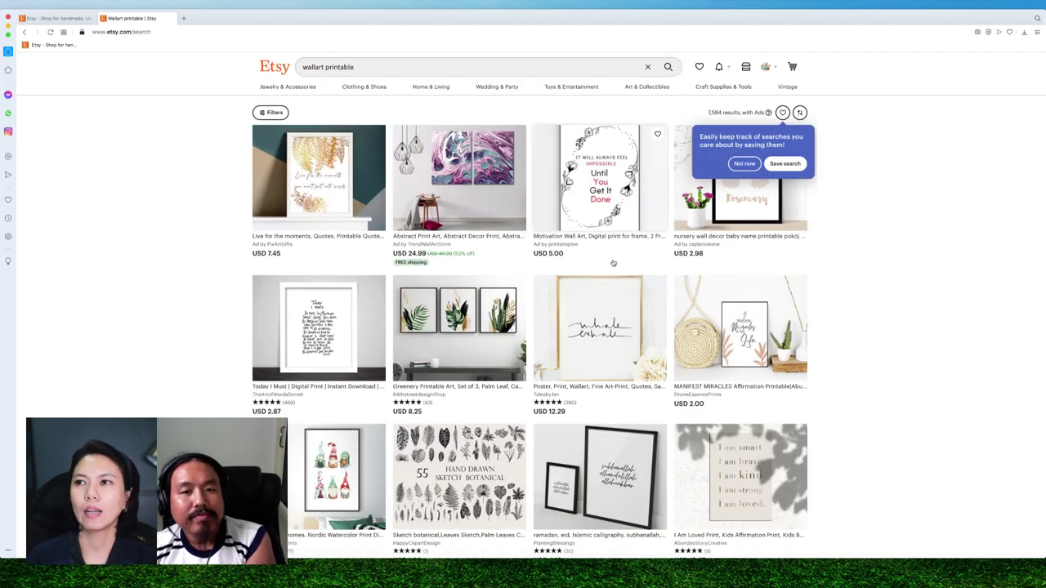
Scroll through the 7,584 wallart printable results and back to the top.
{"action": "scroll", "coordinate": [592, 257], "scroll_direction": "down", "scroll_amount": 2}
{"action": "scroll", "coordinate": [613, 262], "scroll_direction": "down", "scroll_amount": 2}
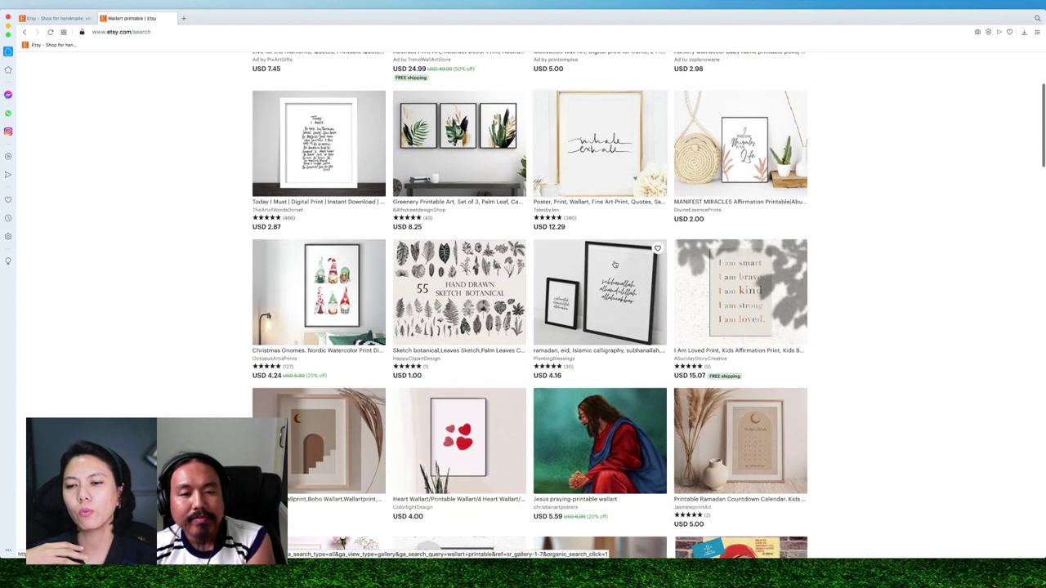
{"action": "scroll", "coordinate": [617, 265], "scroll_direction": "down", "scroll_amount": 3}
{"action": "scroll", "coordinate": [625, 272], "scroll_direction": "down", "scroll_amount": 2}
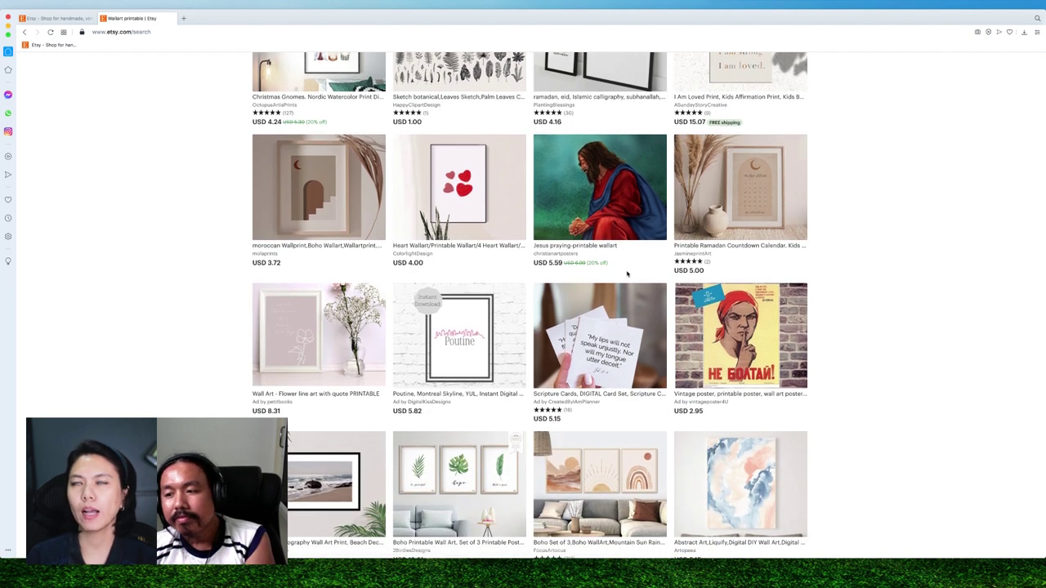
{"action": "left_click", "coordinate": [112, 572]}
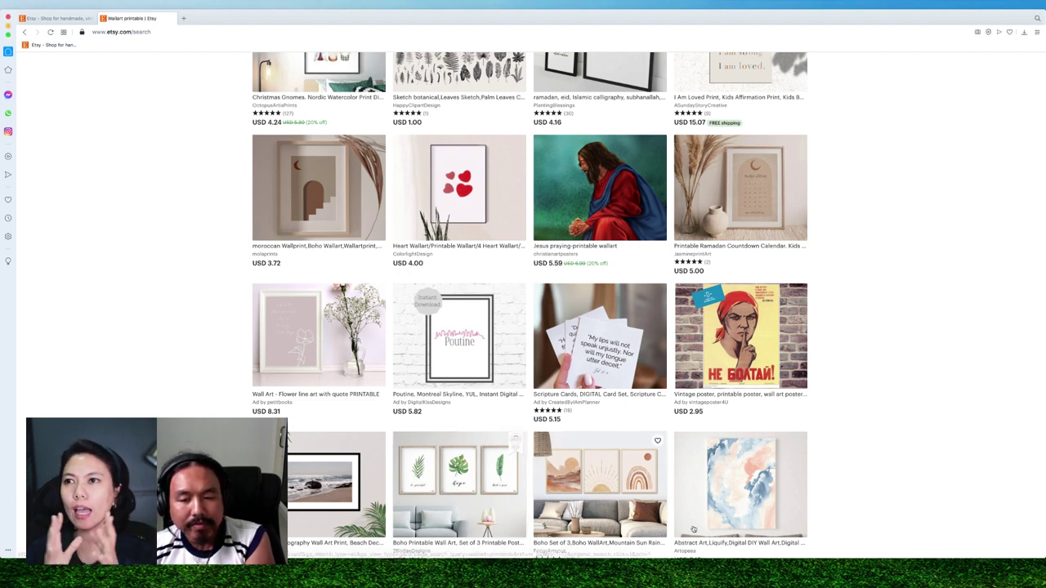
{"action": "left_click", "coordinate": [694, 577]}
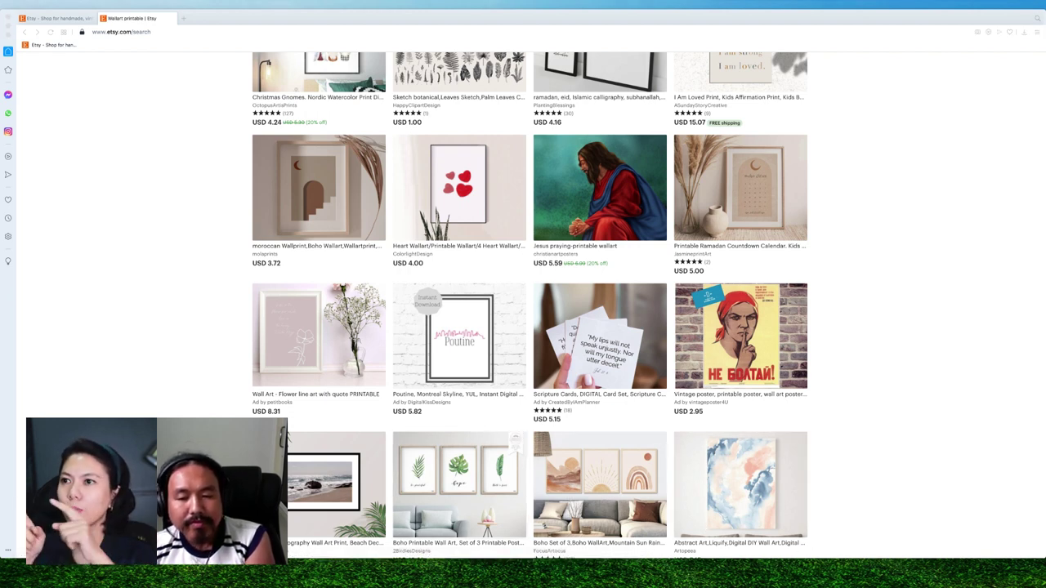
{"action": "scroll", "coordinate": [81, 414], "scroll_direction": "up", "scroll_amount": 5}
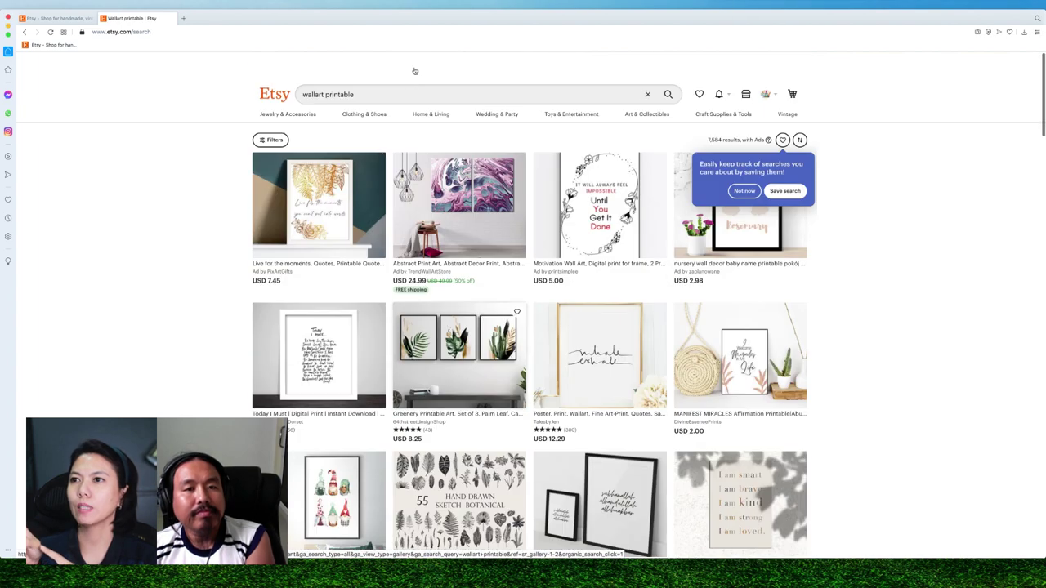
{"action": "right_click", "coordinate": [463, 388]}
{"action": "left_click", "coordinate": [486, 394]}
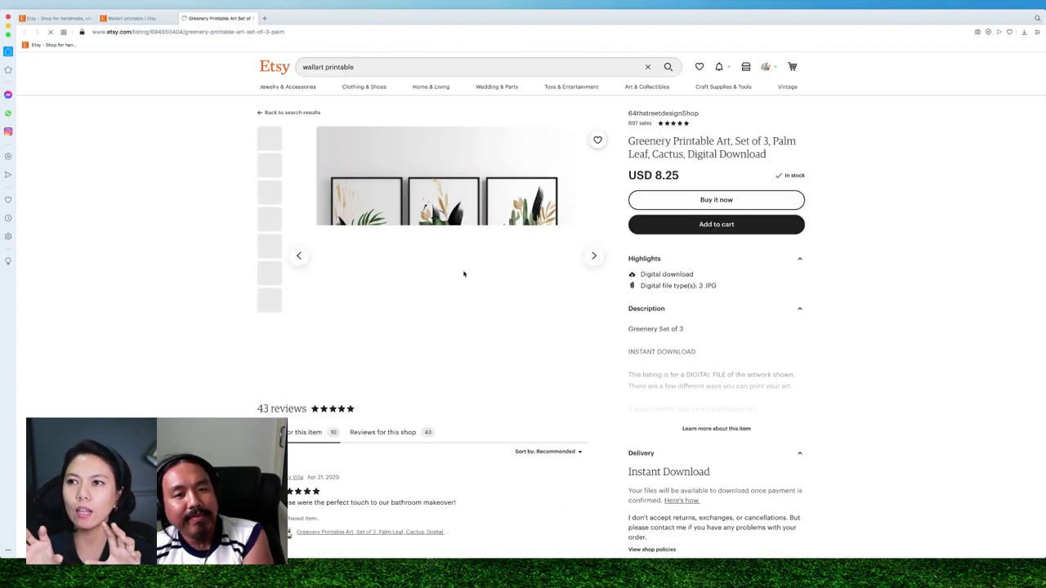
{"action": "left_click", "coordinate": [269, 166]}
{"action": "left_click", "coordinate": [269, 193]}
{"action": "left_click", "coordinate": [269, 222]}
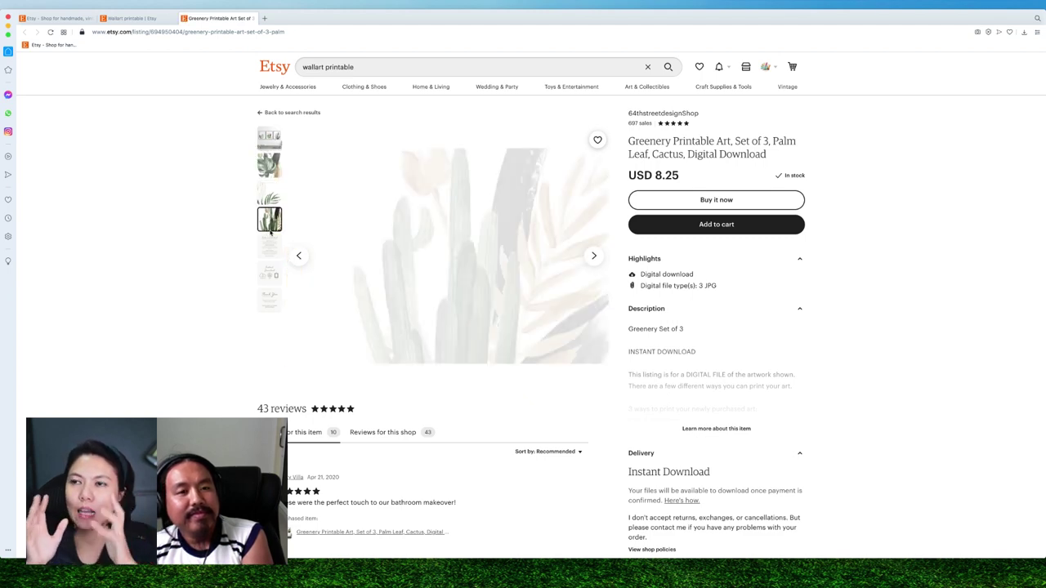
{"action": "left_click", "coordinate": [270, 138]}
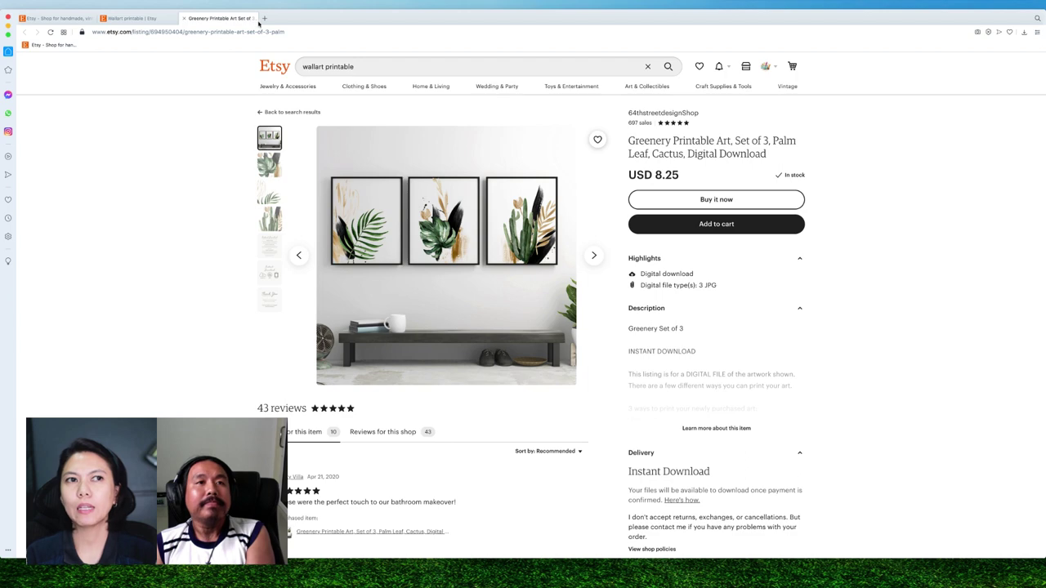
{"action": "left_click", "coordinate": [183, 18]}
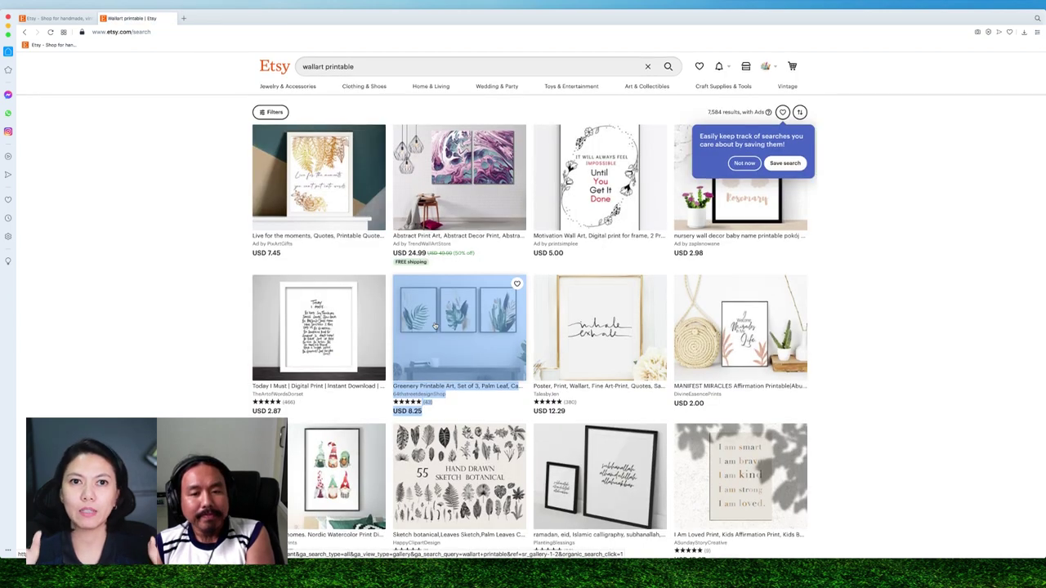
Open the Christmas Gnomes and Boho listings in new tabs.
{"action": "scroll", "coordinate": [214, 324], "scroll_direction": "down", "scroll_amount": 4}
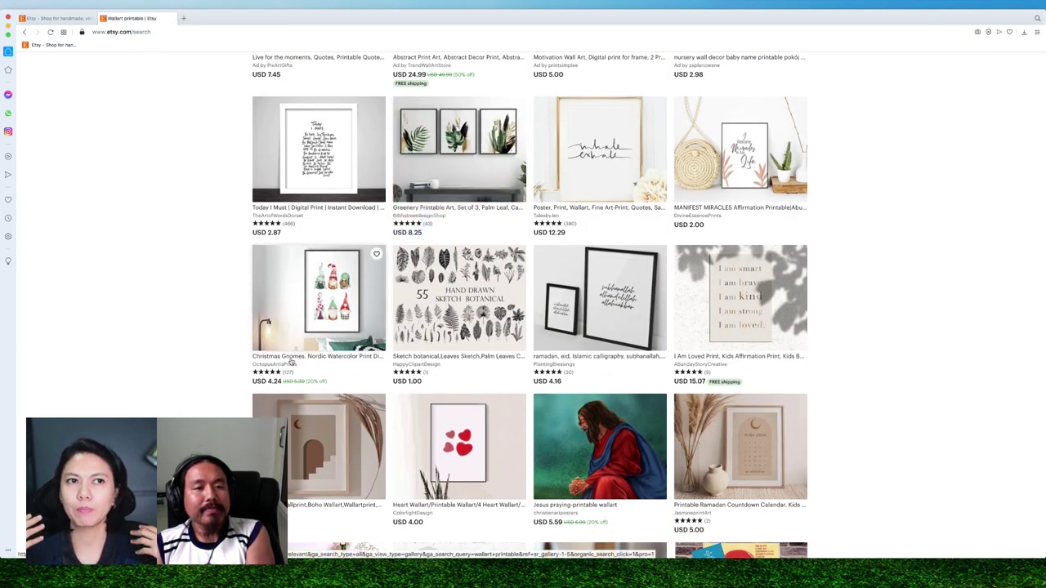
{"action": "right_click", "coordinate": [290, 357]}
{"action": "scroll", "coordinate": [444, 372], "scroll_direction": "down", "scroll_amount": 5}
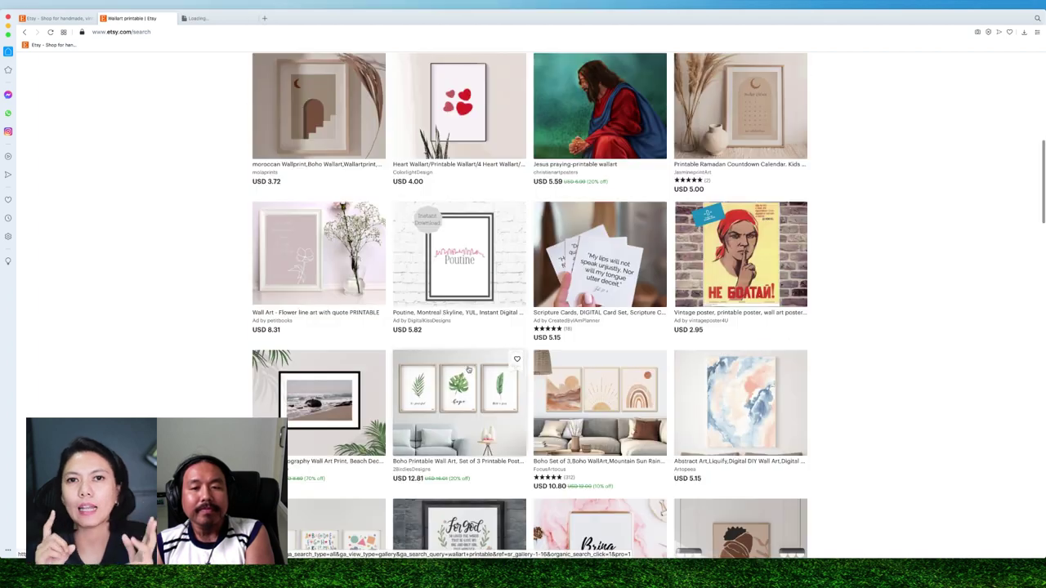
{"action": "scroll", "coordinate": [446, 373], "scroll_direction": "down", "scroll_amount": 2}
{"action": "right_click", "coordinate": [450, 369]}
{"action": "left_click", "coordinate": [474, 374]}
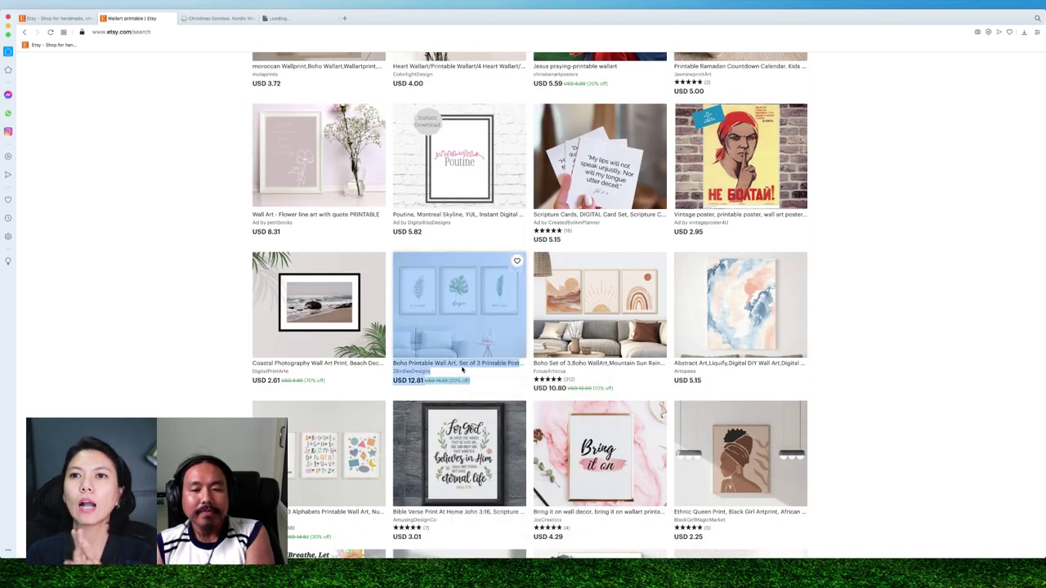
Open the fawn and Nature is my house listings in new tabs, then view Christmas Gnomes.
{"action": "scroll", "coordinate": [490, 376], "scroll_direction": "down", "scroll_amount": 2}
{"action": "scroll", "coordinate": [546, 384], "scroll_direction": "down", "scroll_amount": 2}
{"action": "scroll", "coordinate": [547, 384], "scroll_direction": "down", "scroll_amount": 3}
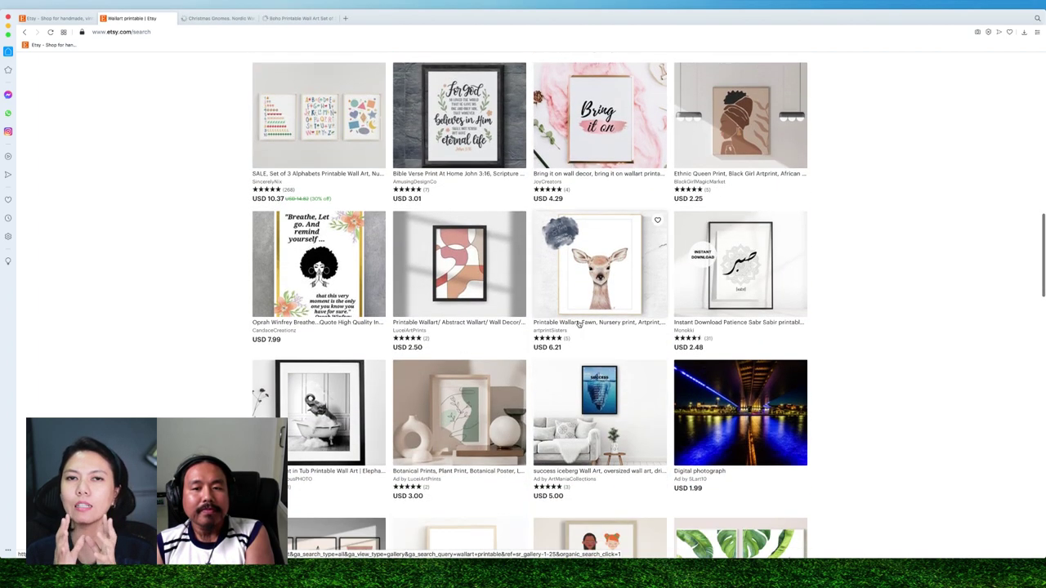
{"action": "right_click", "coordinate": [581, 325]}
{"action": "left_click", "coordinate": [590, 325]}
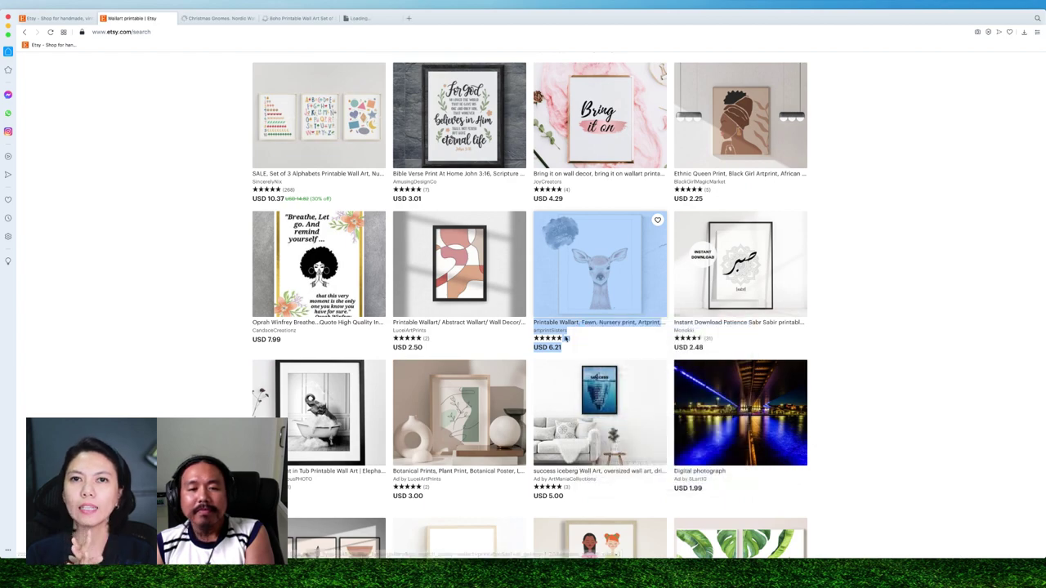
{"action": "scroll", "coordinate": [531, 351], "scroll_direction": "down", "scroll_amount": 5}
{"action": "scroll", "coordinate": [506, 355], "scroll_direction": "down", "scroll_amount": 1}
{"action": "scroll", "coordinate": [498, 357], "scroll_direction": "down", "scroll_amount": 2}
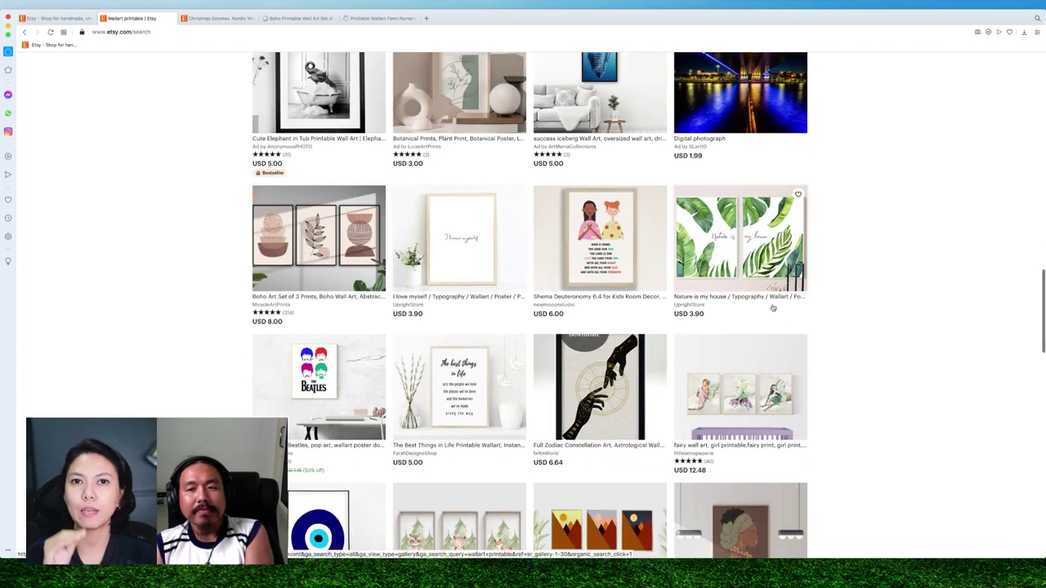
{"action": "right_click", "coordinate": [752, 297]}
{"action": "left_click", "coordinate": [760, 302]}
{"action": "left_click", "coordinate": [216, 18]}
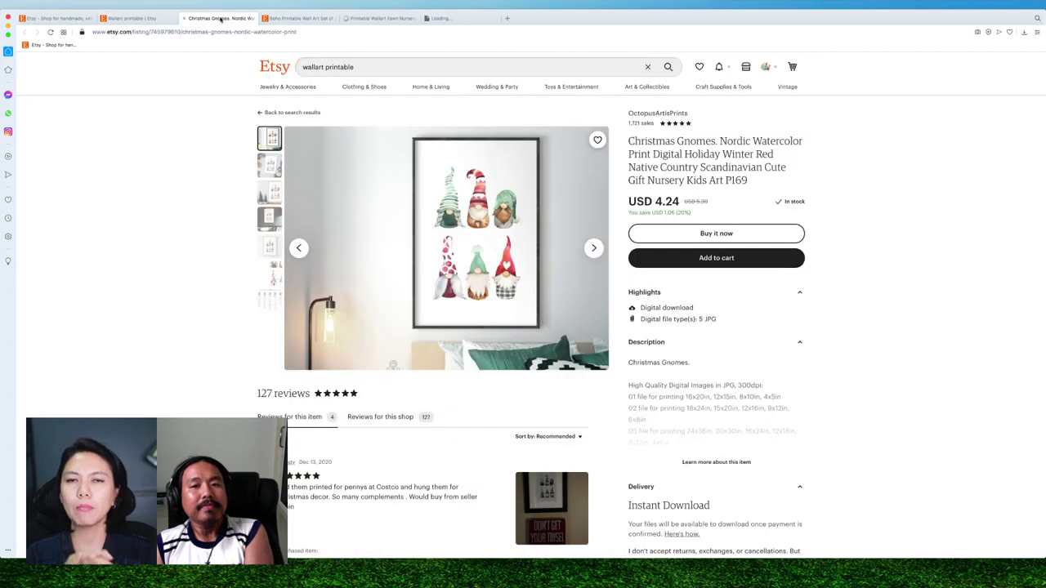
Browse the gnomes photos (oranges and pine, pine trees, framed above table, close-up), then view Boho.
{"action": "left_click", "coordinate": [266, 165]}
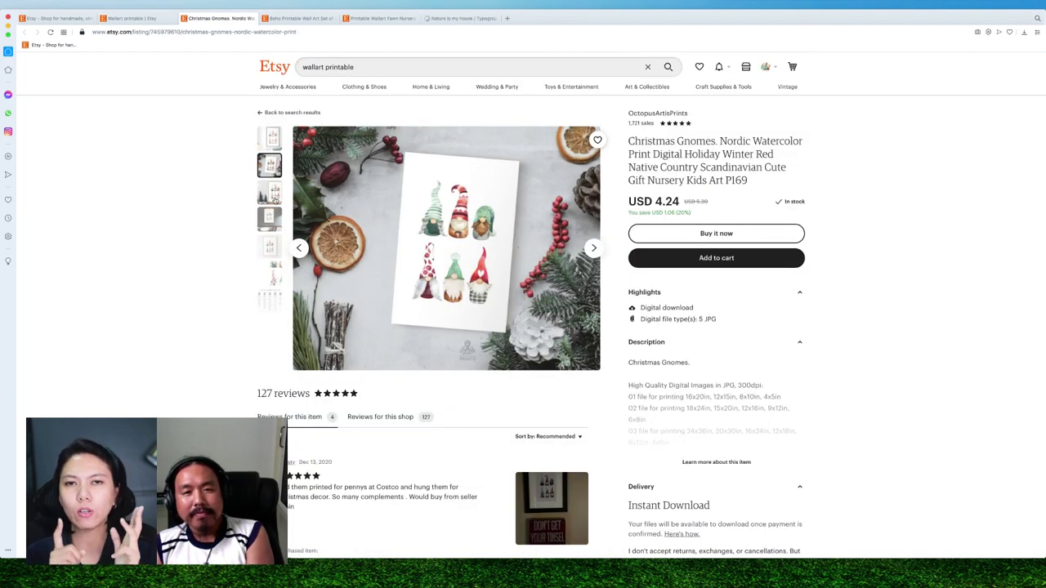
{"action": "left_click", "coordinate": [270, 192]}
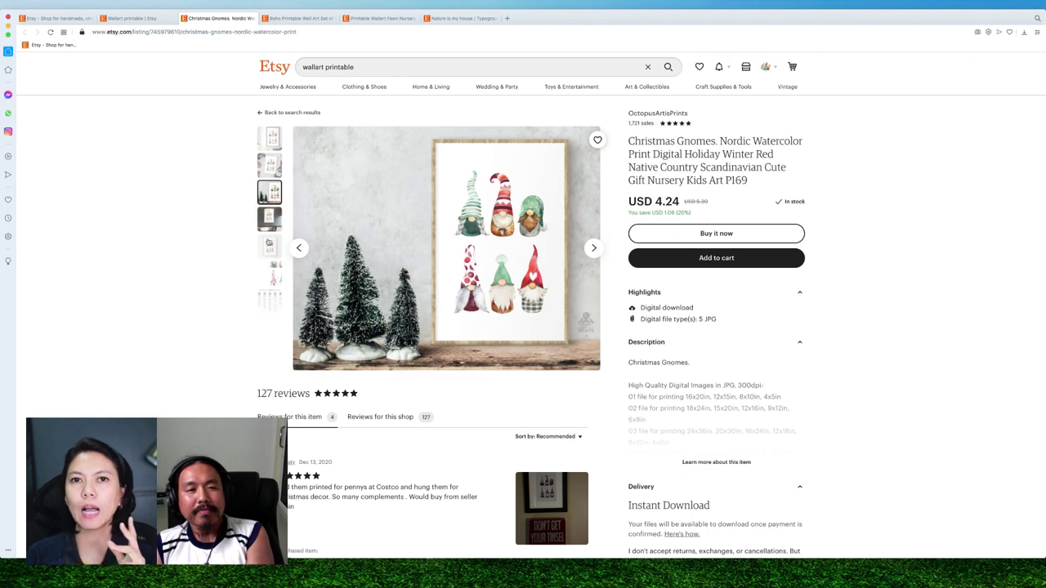
{"action": "left_click", "coordinate": [271, 218]}
{"action": "left_click", "coordinate": [271, 246]}
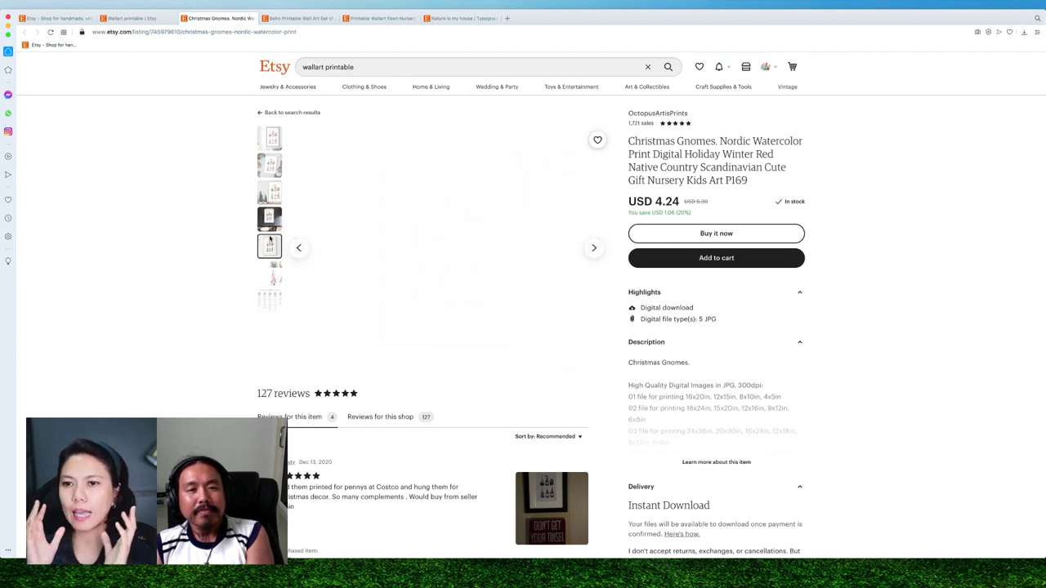
{"action": "left_click", "coordinate": [274, 281]}
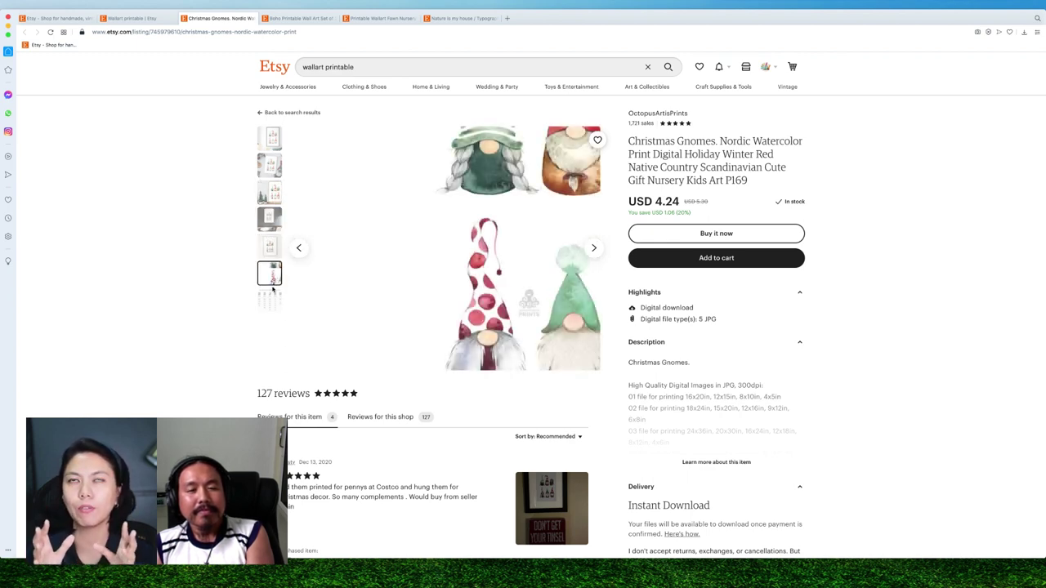
{"action": "left_click", "coordinate": [281, 23]}
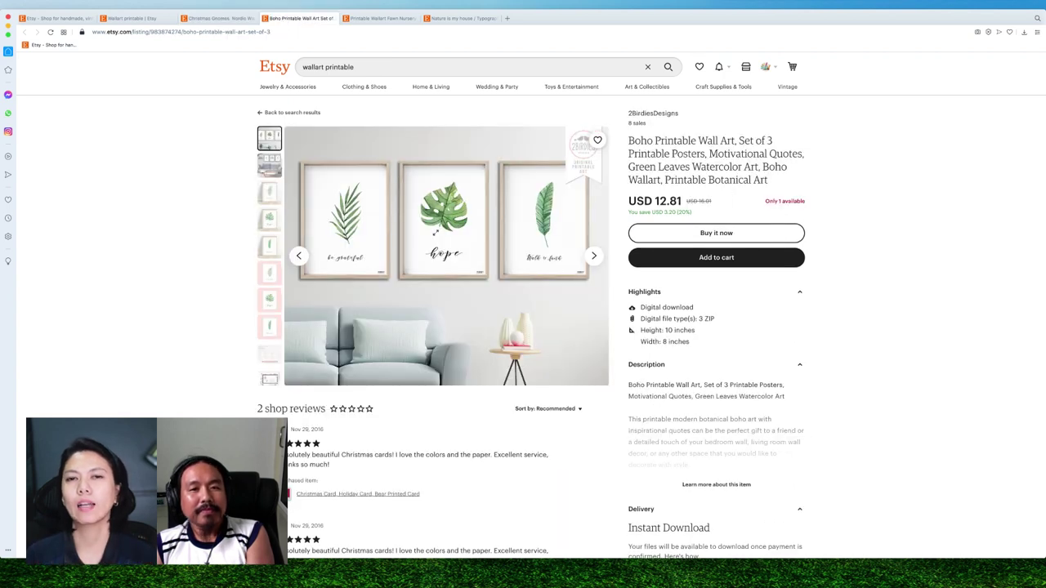
Step through the Boho photos from 'be grateful' to the pink 'Walk in faith' print, then close it.
{"action": "left_click", "coordinate": [267, 196]}
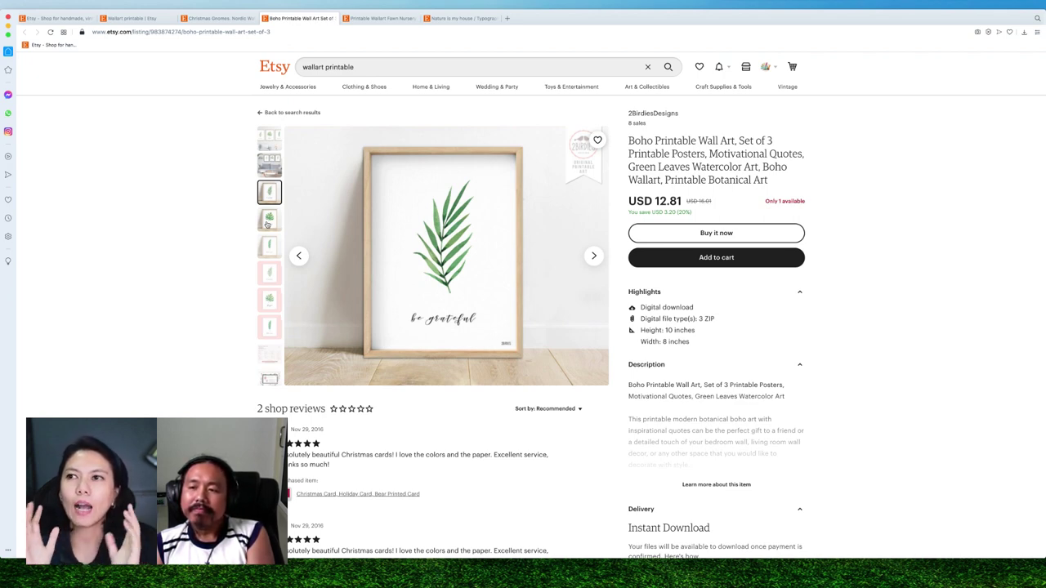
{"action": "left_click", "coordinate": [266, 224]}
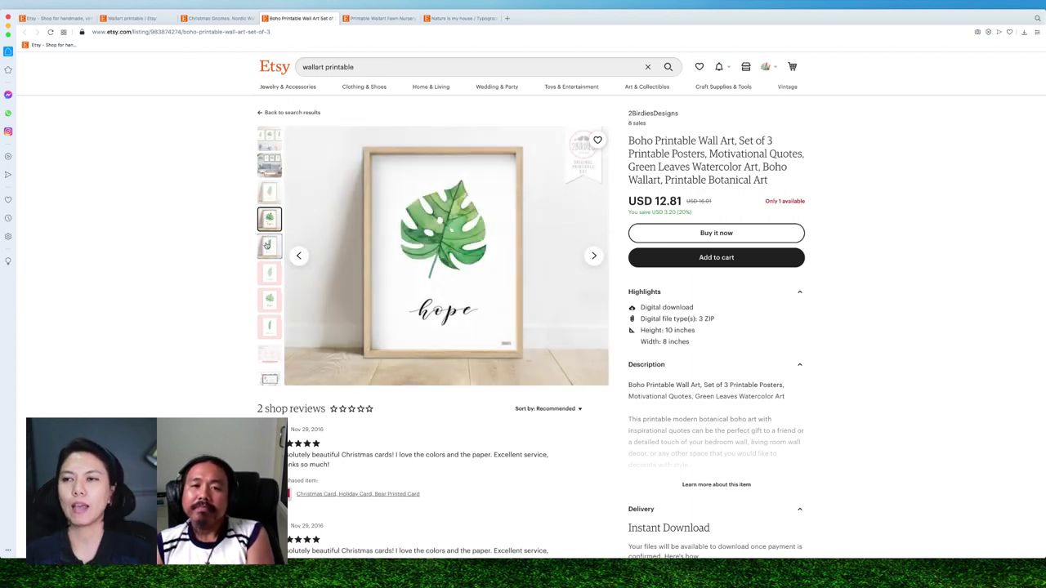
{"action": "left_click", "coordinate": [266, 244]}
{"action": "left_click", "coordinate": [272, 281]}
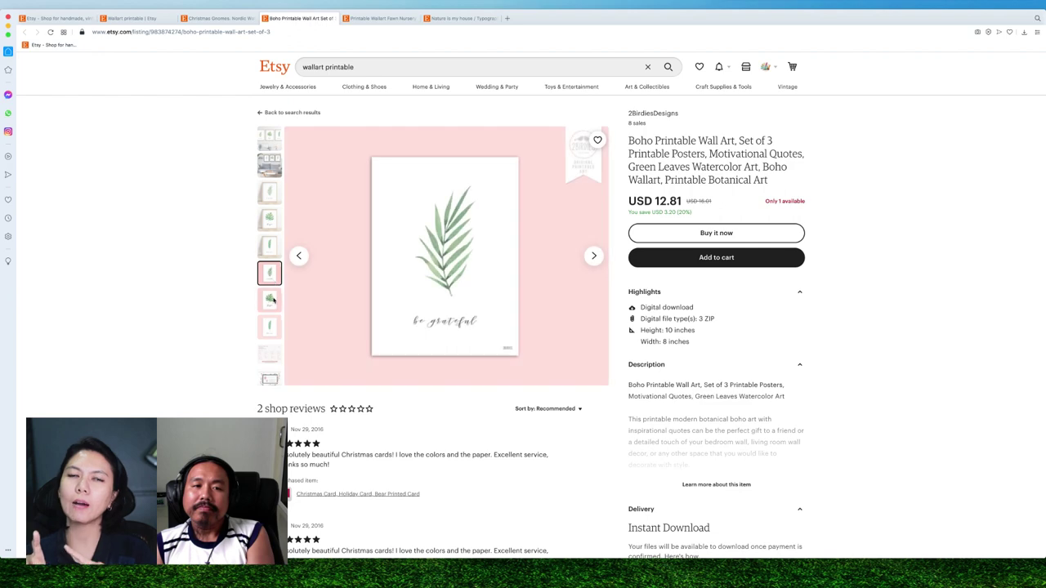
{"action": "left_click", "coordinate": [270, 301]}
{"action": "left_click", "coordinate": [270, 327]}
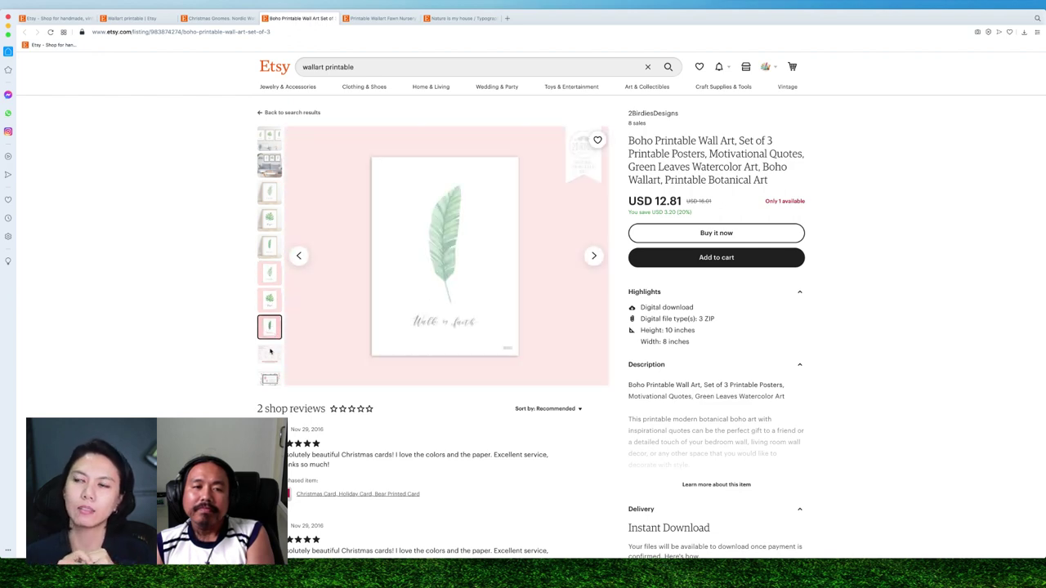
{"action": "left_click", "coordinate": [264, 19]}
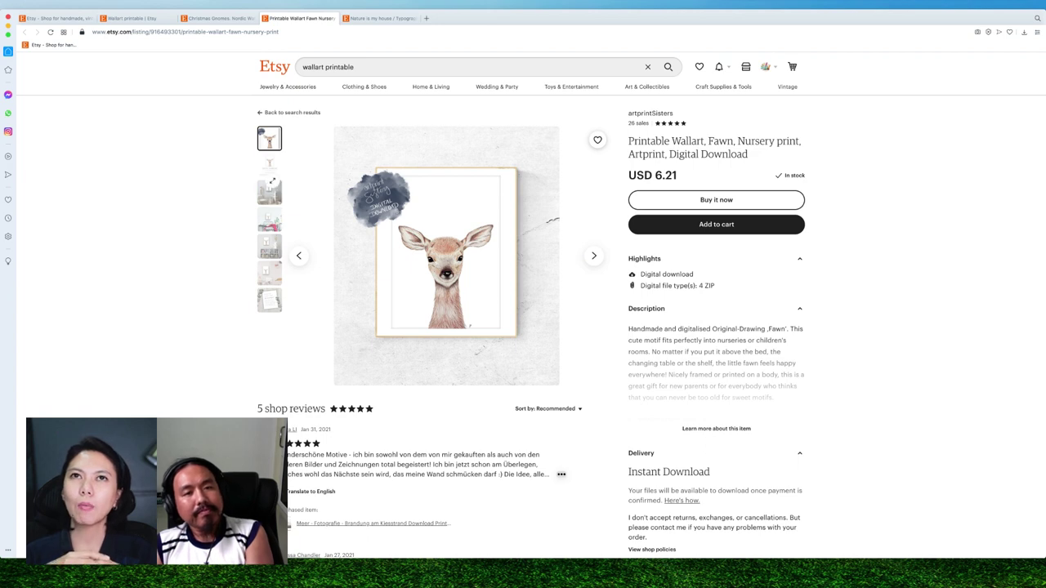
Flip through the fawn nursery print's photos, from the digital-download info to the seventh image.
{"action": "left_click", "coordinate": [270, 165]}
{"action": "left_click", "coordinate": [270, 191]}
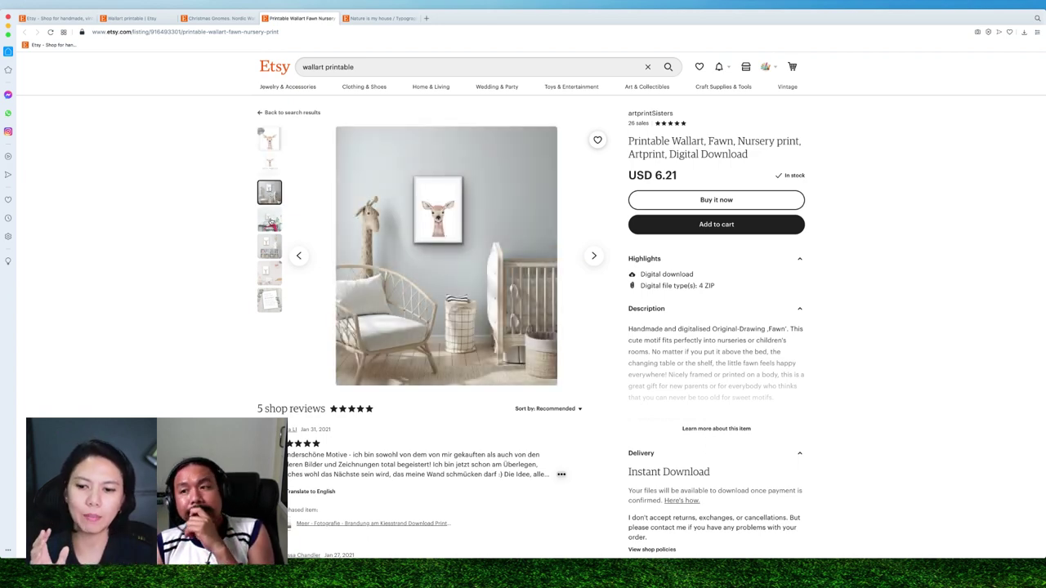
{"action": "left_click", "coordinate": [270, 220]}
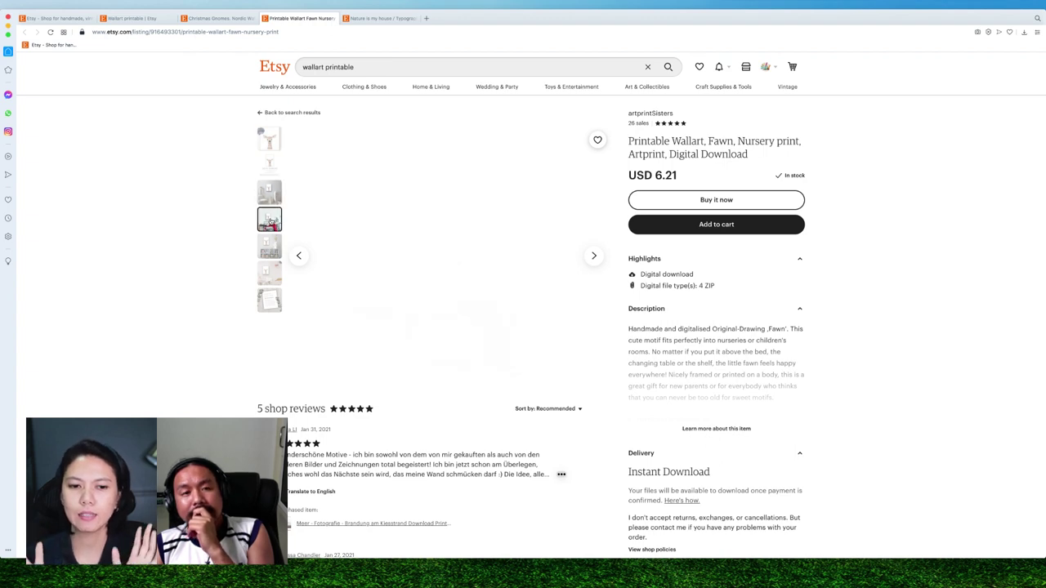
{"action": "left_click", "coordinate": [268, 242]}
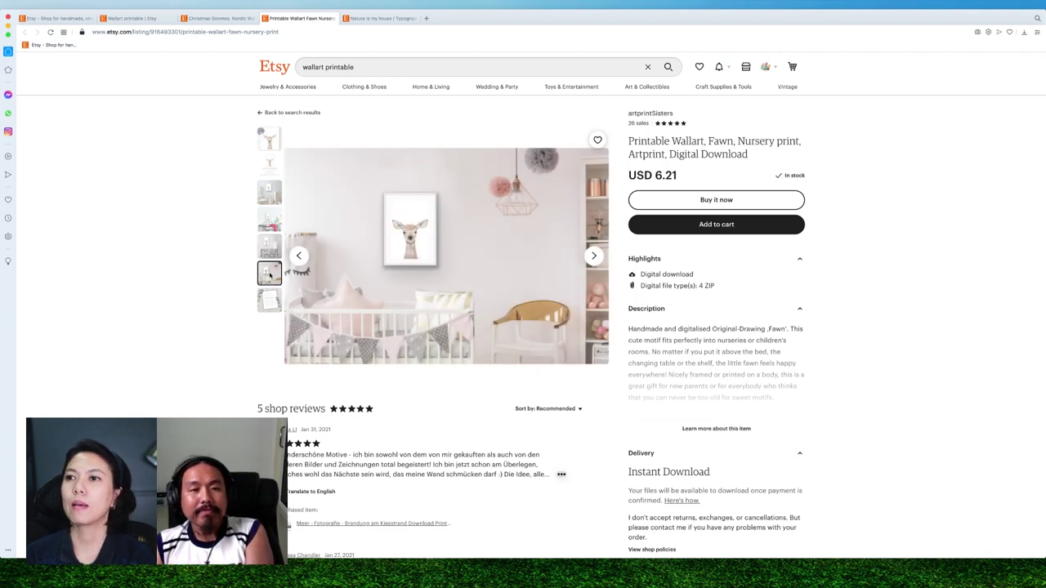
{"action": "left_click", "coordinate": [268, 302]}
Return to the fifth fawn photo, close the Fawn listing, and view the second Nature is my house photo.
{"action": "left_click", "coordinate": [268, 273]}
{"action": "left_click", "coordinate": [269, 245]}
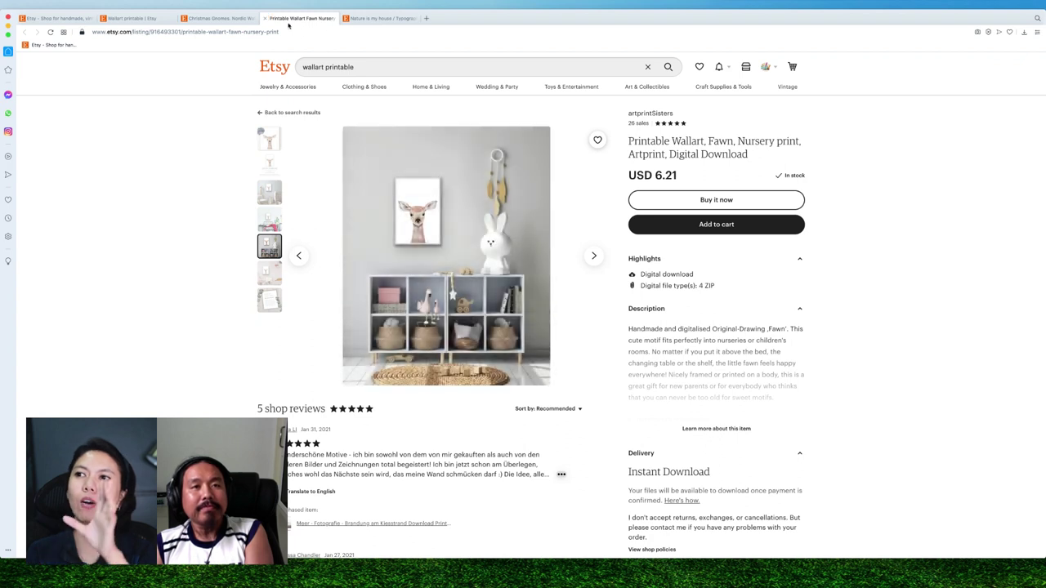
{"action": "left_click", "coordinate": [264, 18]}
{"action": "left_click", "coordinate": [269, 166]}
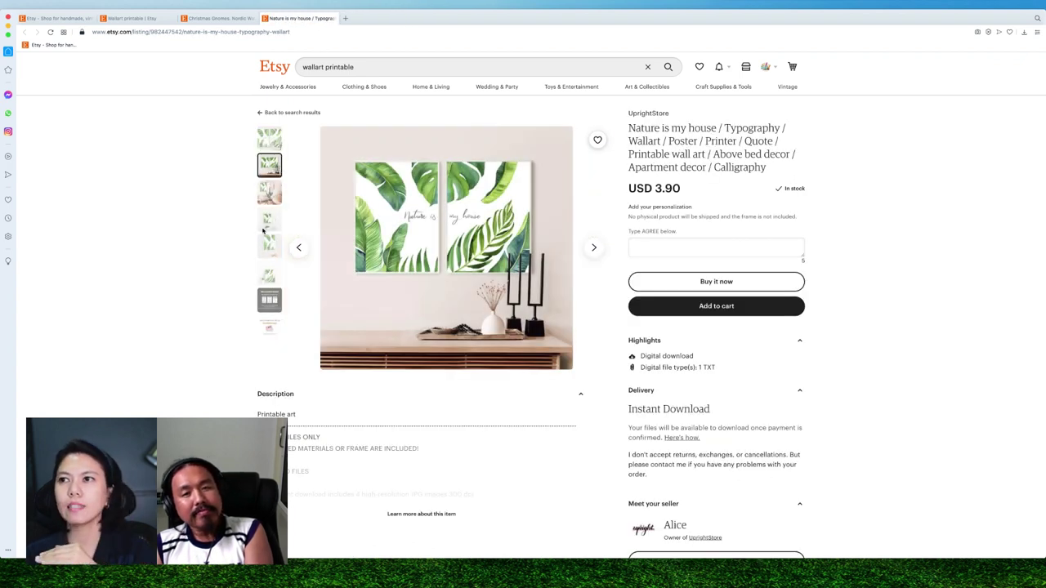
Review the Nature is my house listing's fourth photo, full item description and title.
{"action": "left_click", "coordinate": [267, 222]}
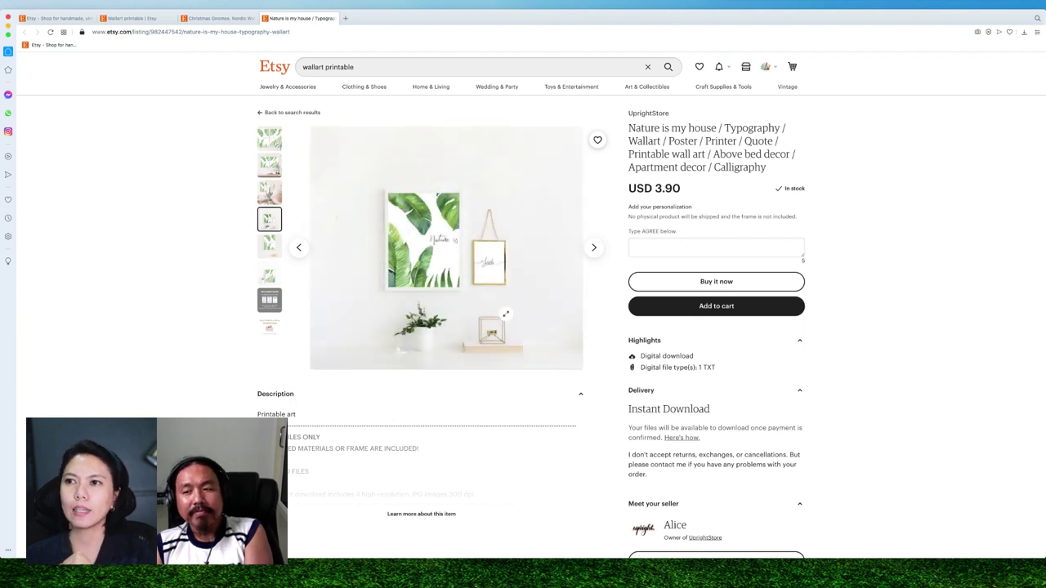
{"action": "scroll", "coordinate": [490, 327], "scroll_direction": "down", "scroll_amount": 5}
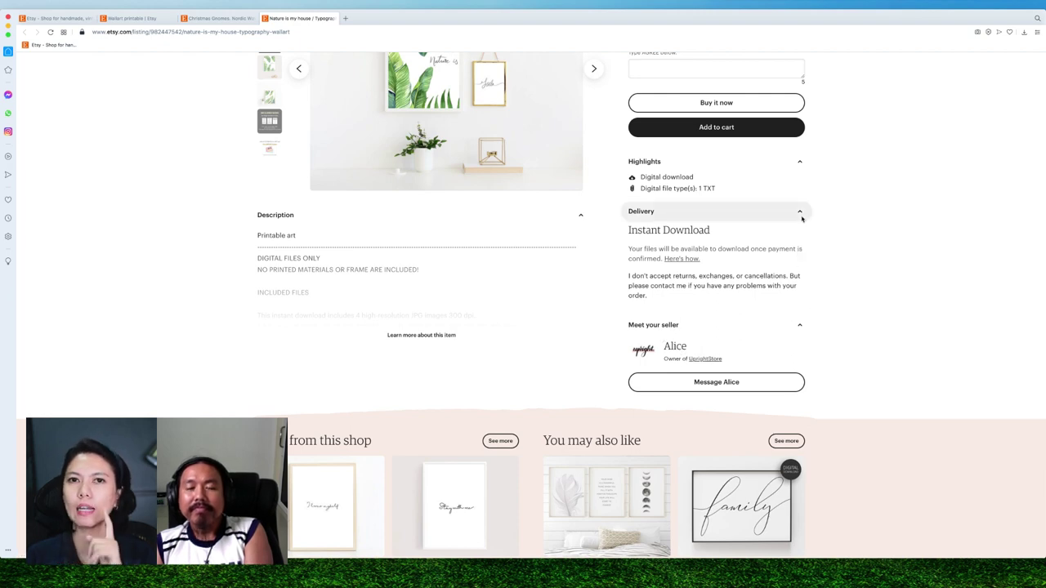
{"action": "scroll", "coordinate": [671, 298], "scroll_direction": "down", "scroll_amount": 1}
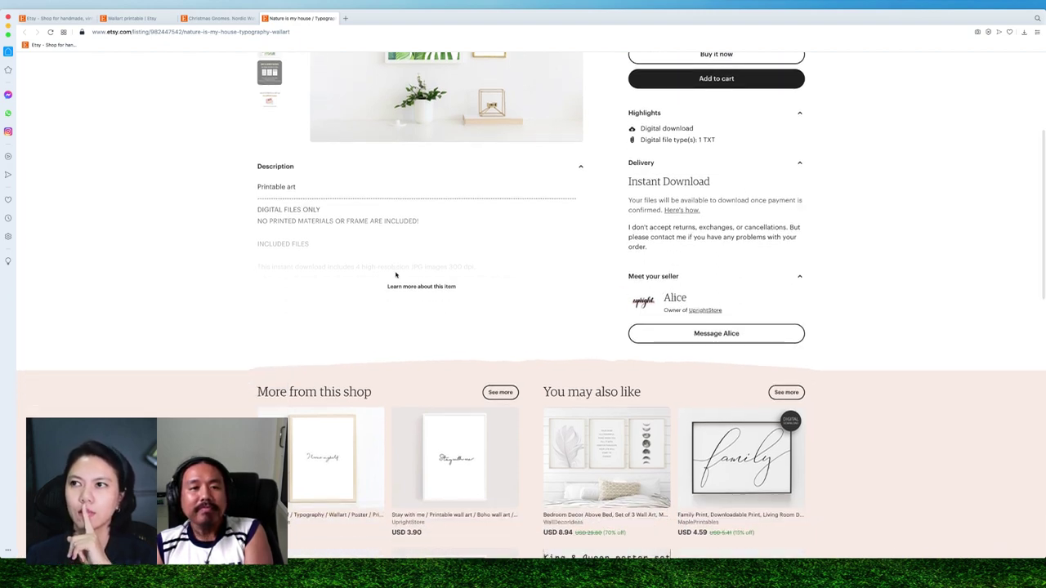
{"action": "left_click", "coordinate": [436, 286]}
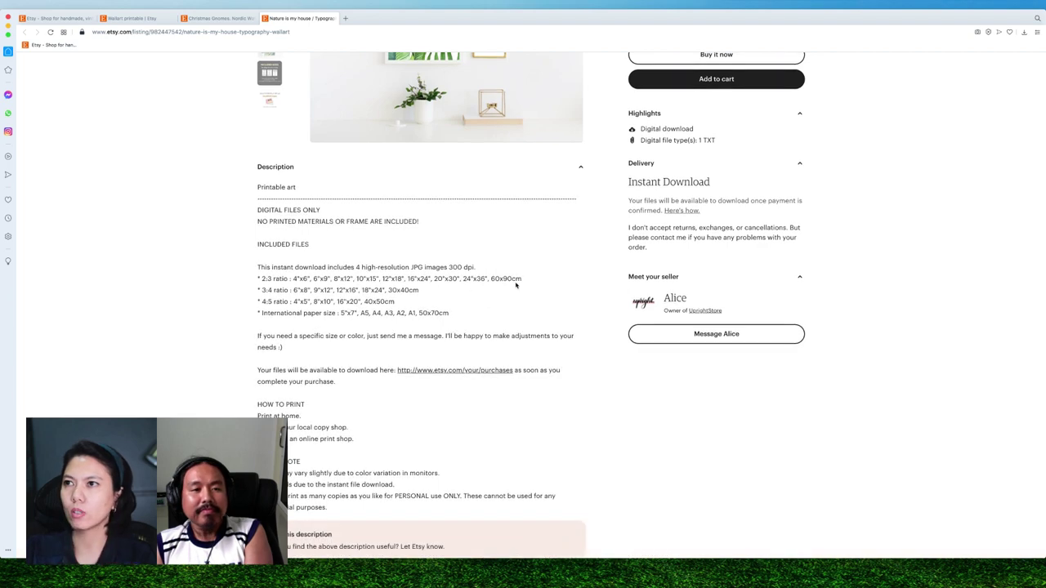
{"action": "scroll", "coordinate": [515, 285], "scroll_direction": "up", "scroll_amount": 2}
{"action": "scroll", "coordinate": [522, 278], "scroll_direction": "up", "scroll_amount": 4}
{"action": "left_click_drag", "start_coordinate": [629, 128], "coordinate": [765, 167]}
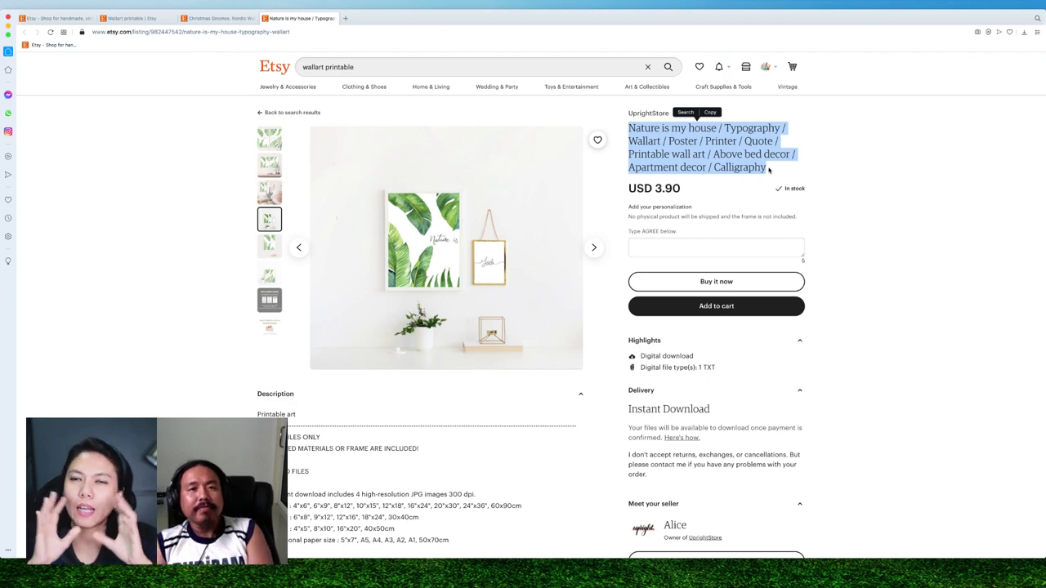
Search Etsy for 'wallart printable christmas'.
{"action": "left_click", "coordinate": [386, 67]}
{"action": "type", "text": "christmas"}
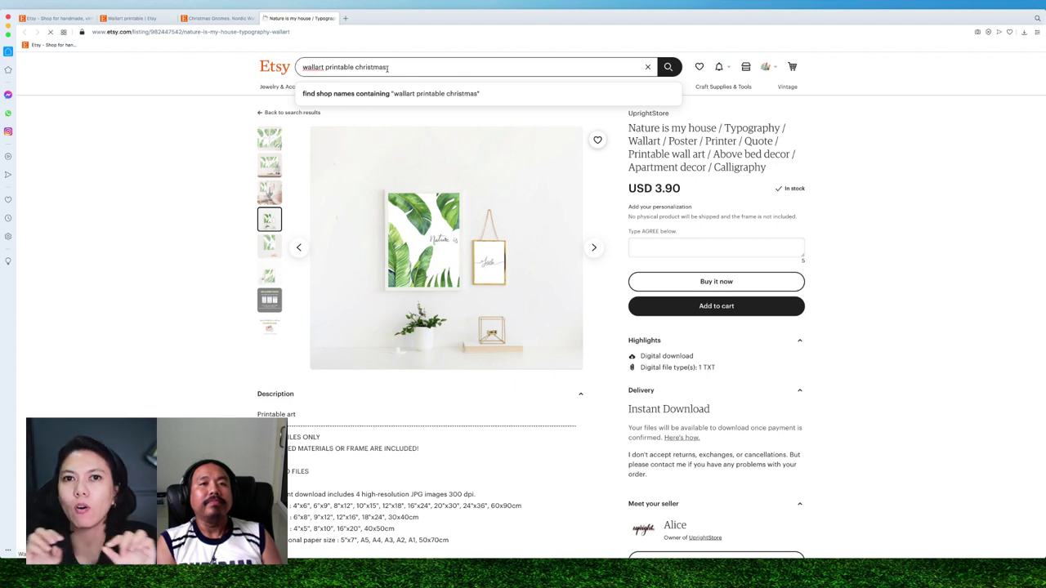
{"action": "key", "text": "Return"}
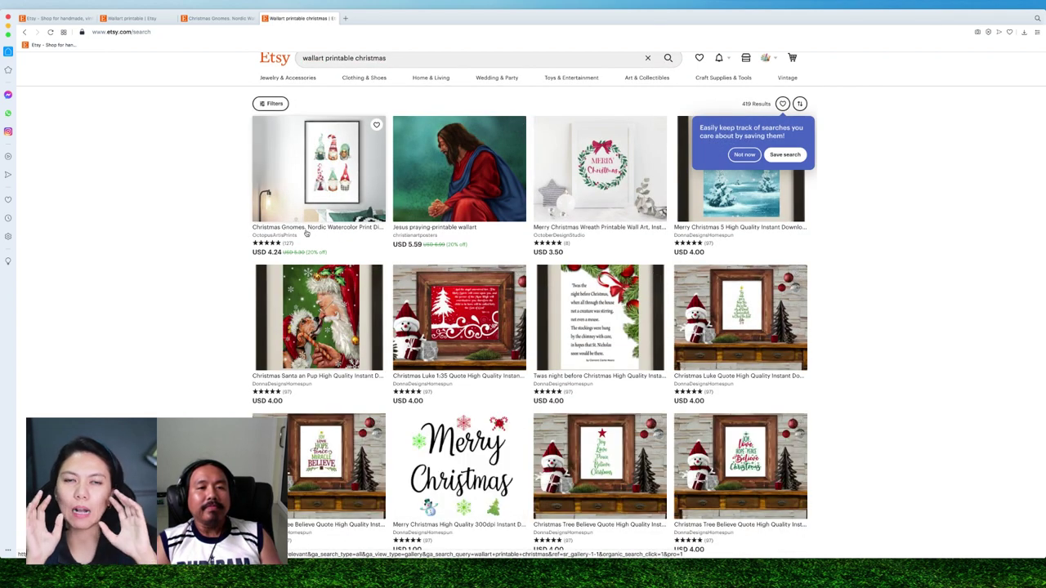
Open the Christmas Gnomes Nordic Watercolor Print (USD 4.24) in a new tab, then return to the results.
{"action": "left_click", "coordinate": [311, 232]}
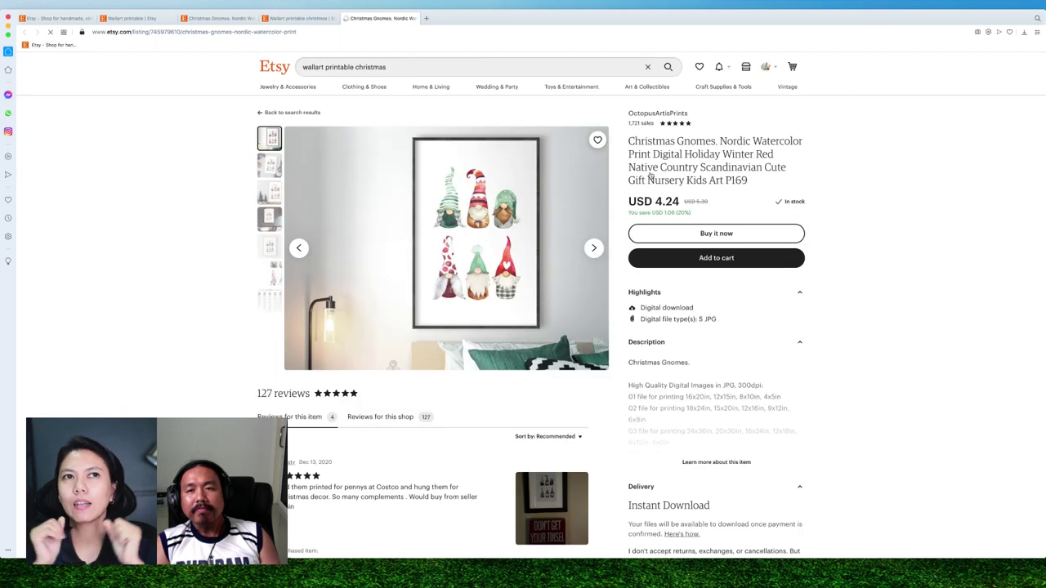
{"action": "left_click_drag", "start_coordinate": [629, 141], "coordinate": [754, 188]}
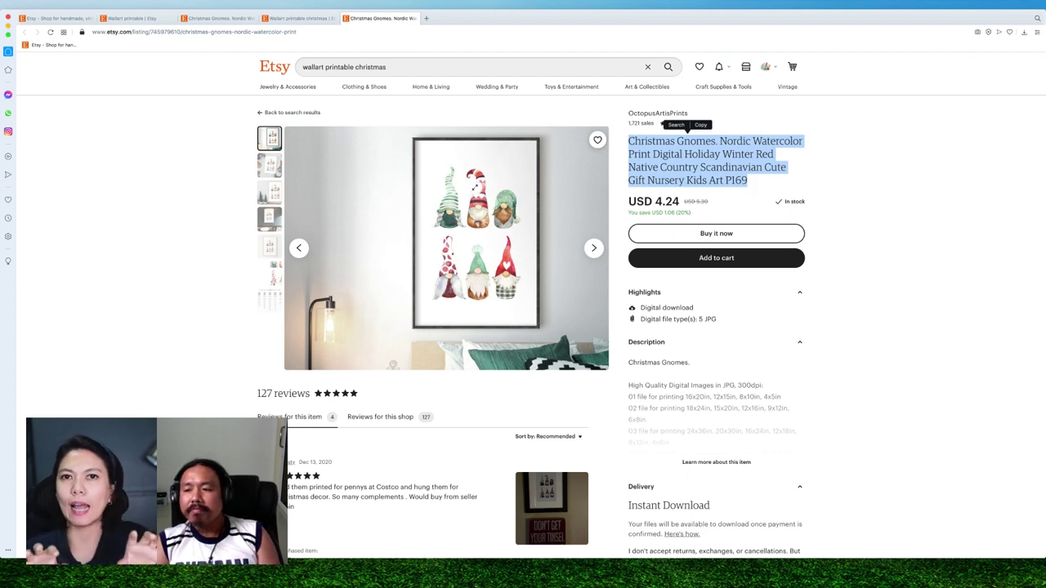
{"action": "left_click", "coordinate": [302, 18]}
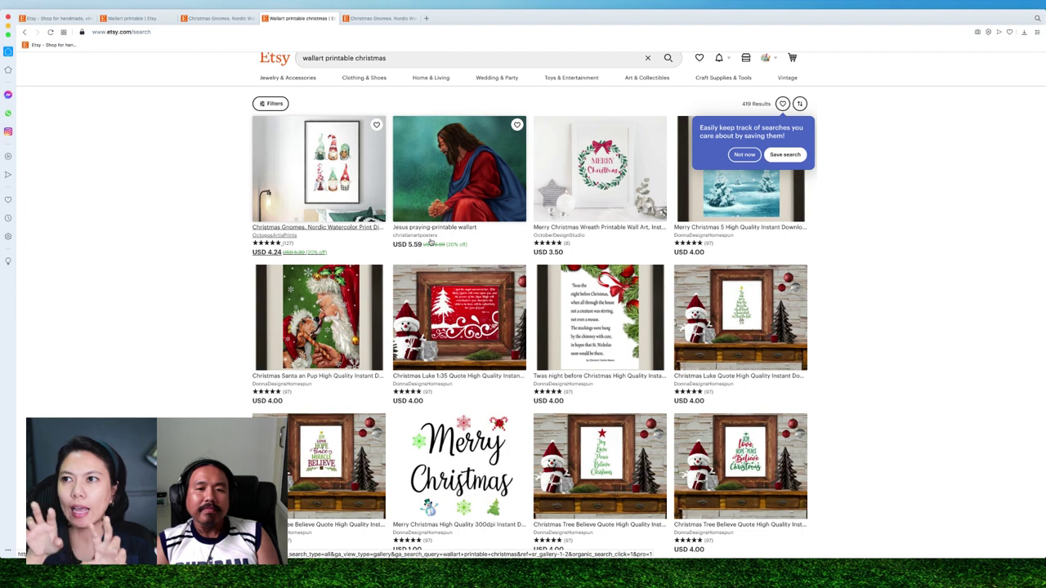
Open the Oh Christmas Tree Digital Print (USD 3.50) from the Christmas results in a new tab.
{"action": "scroll", "coordinate": [395, 178], "scroll_direction": "down", "scroll_amount": 3}
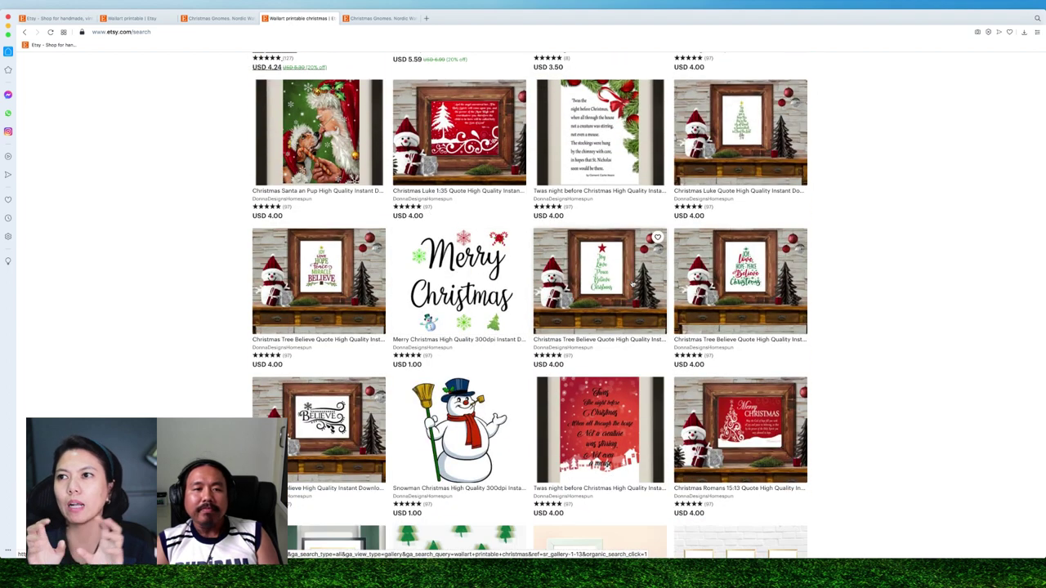
{"action": "scroll", "coordinate": [490, 278], "scroll_direction": "down", "scroll_amount": 1}
{"action": "scroll", "coordinate": [507, 302], "scroll_direction": "down", "scroll_amount": 1}
{"action": "scroll", "coordinate": [572, 327], "scroll_direction": "down", "scroll_amount": 1}
{"action": "scroll", "coordinate": [574, 335], "scroll_direction": "down", "scroll_amount": 1}
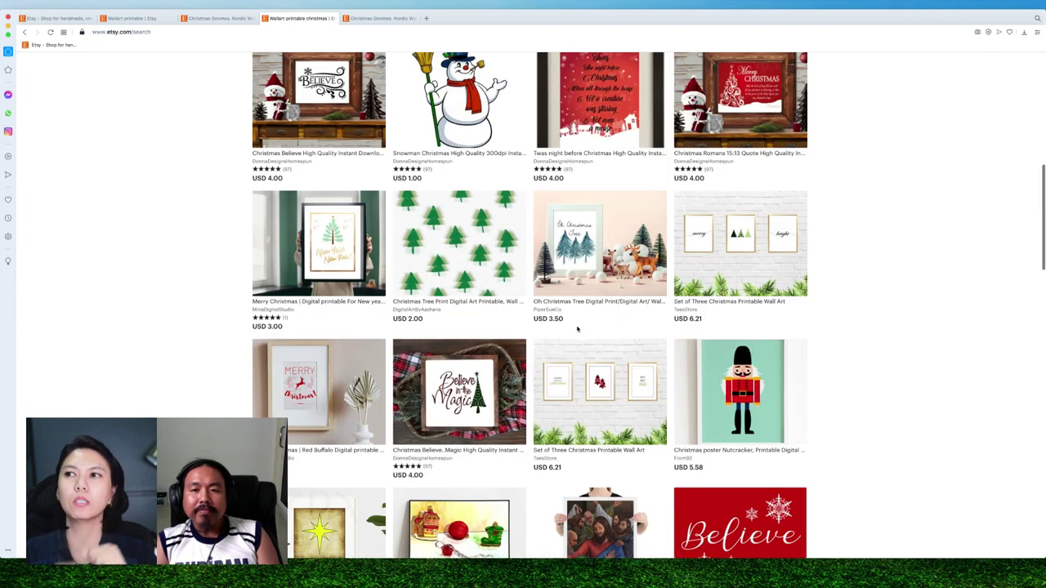
{"action": "right_click", "coordinate": [574, 302]}
{"action": "left_click", "coordinate": [611, 306]}
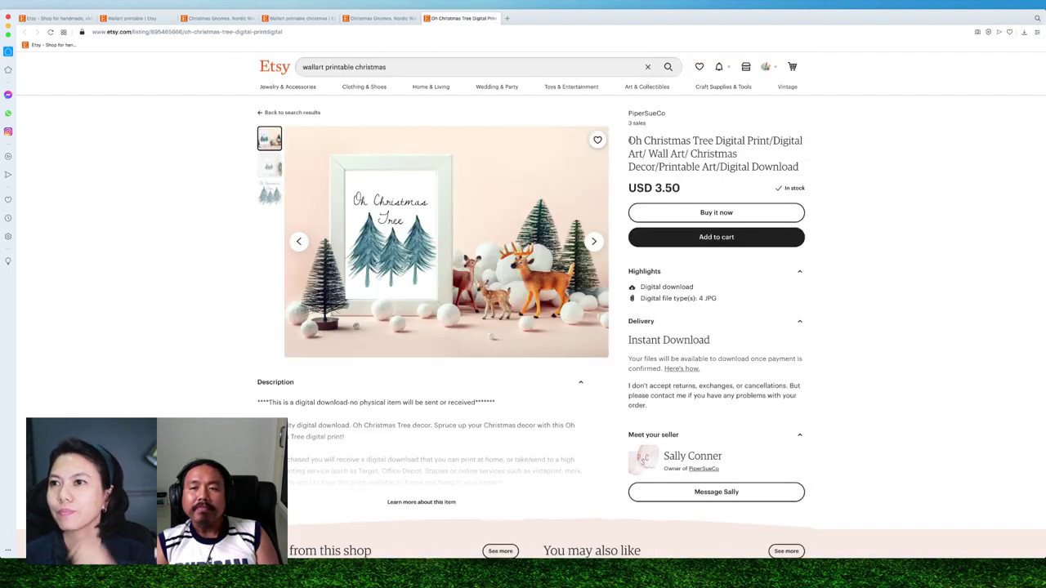
{"action": "left_click_drag", "start_coordinate": [626, 141], "coordinate": [818, 177]}
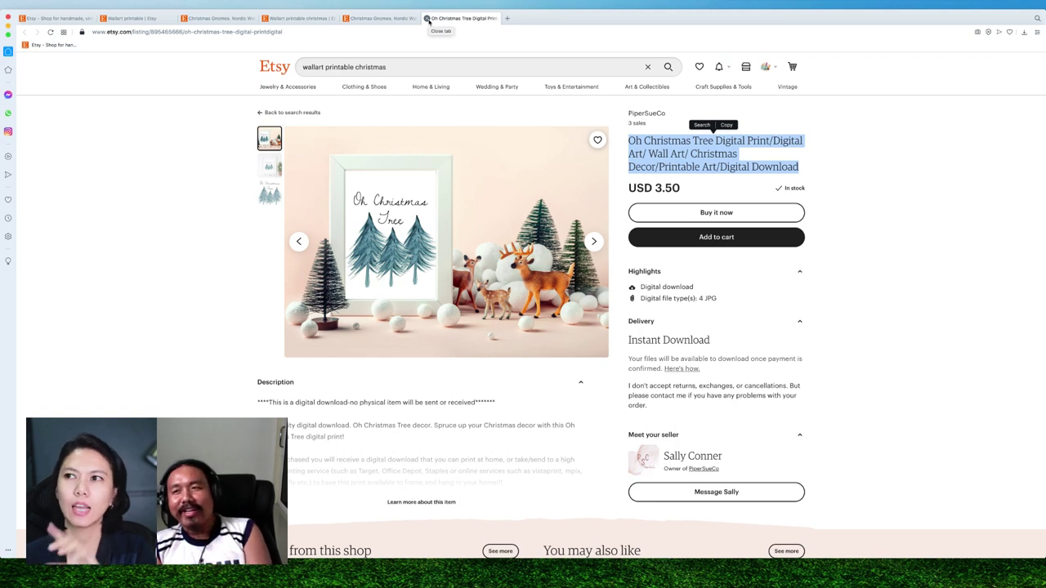
Close the Oh Christmas Tree, both Christmas Gnomes and Christmas results tabs, keeping only Etsy home.
{"action": "left_click", "coordinate": [425, 18]}
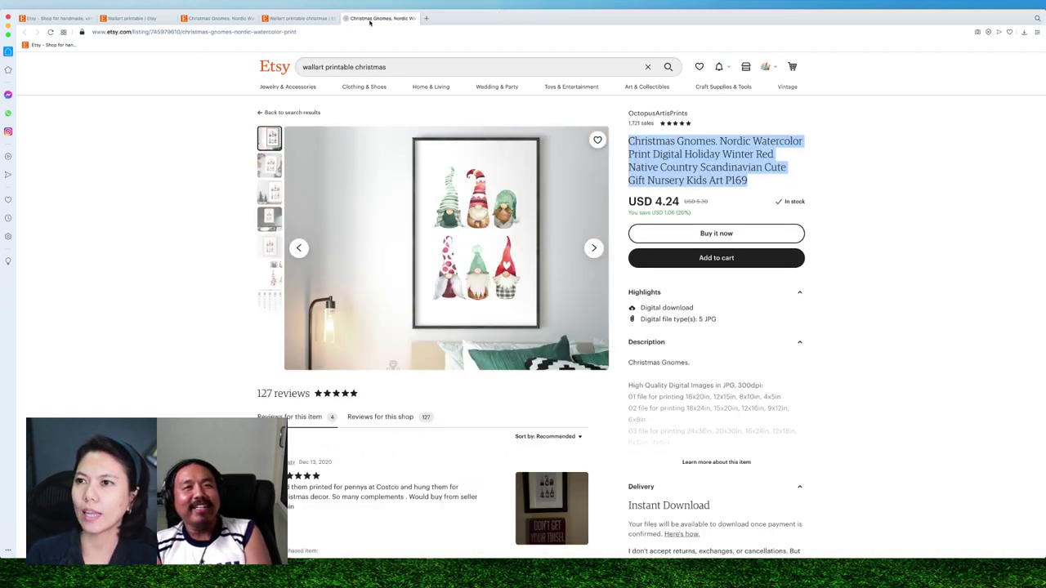
{"action": "left_click", "coordinate": [345, 18]}
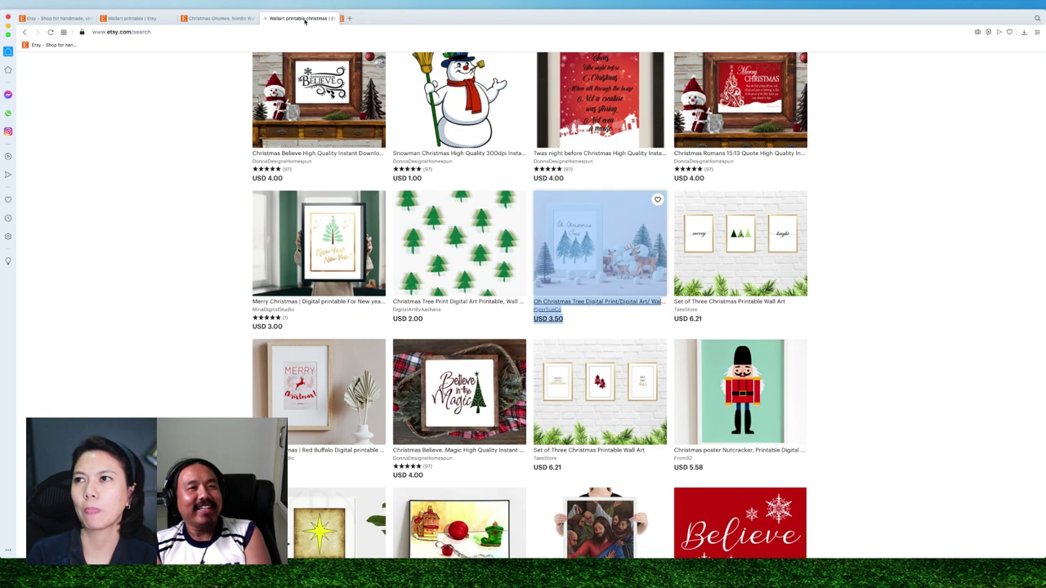
{"action": "left_click", "coordinate": [264, 18]}
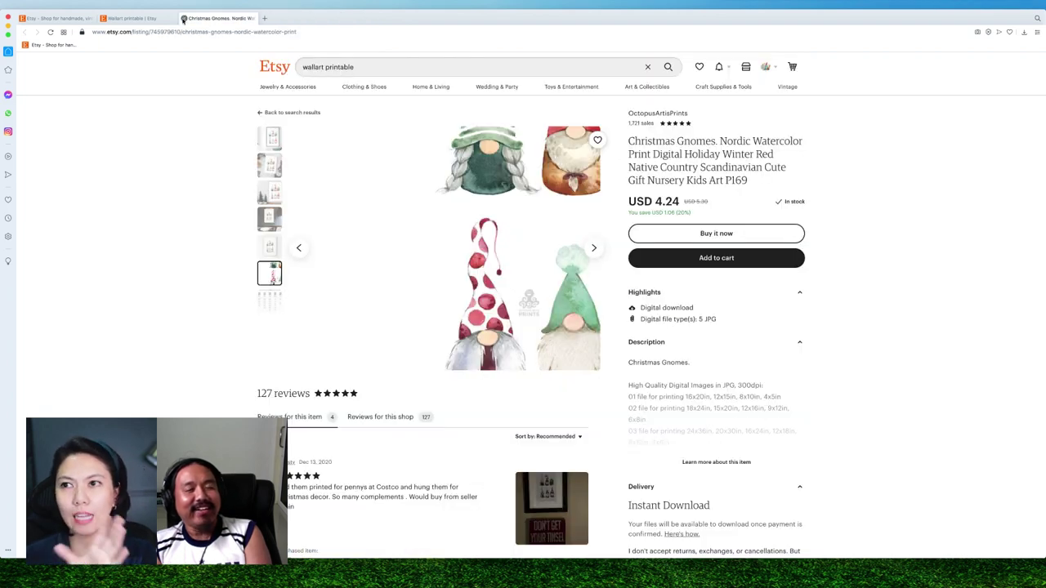
{"action": "left_click", "coordinate": [184, 18]}
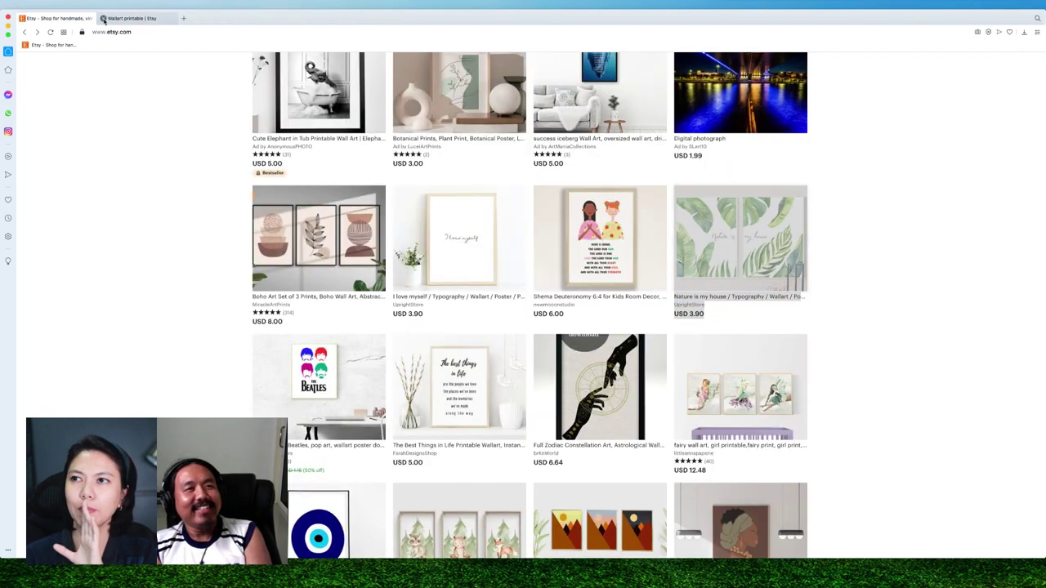
{"action": "left_click", "coordinate": [103, 18]}
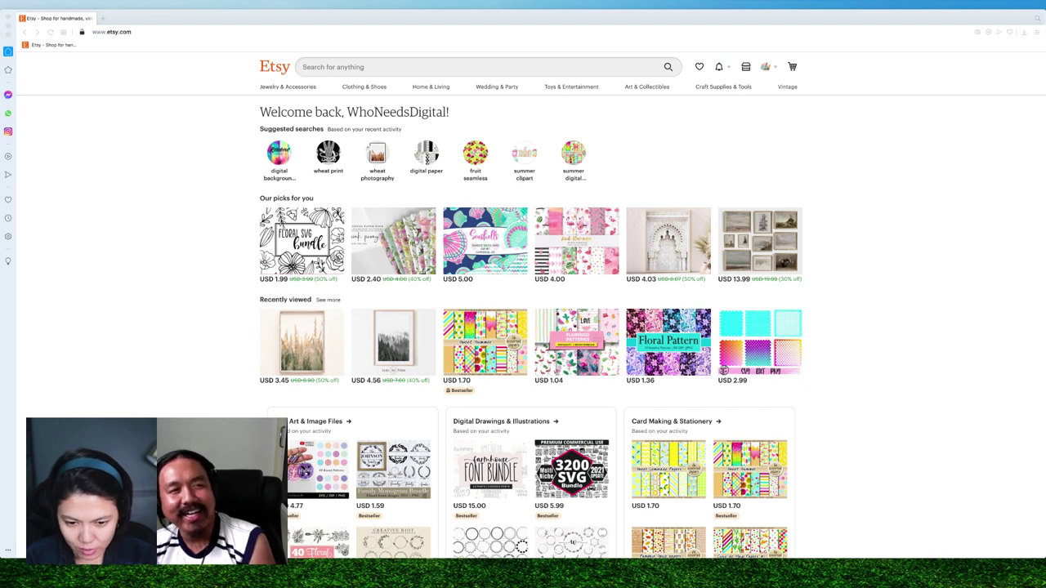
Reload Etsy home and open the Shop Manager dashboard showing 33 views, 16 visits and 3 active listings.
{"action": "left_click", "coordinate": [94, 70]}
{"action": "mouse_move", "coordinate": [770, 492]}
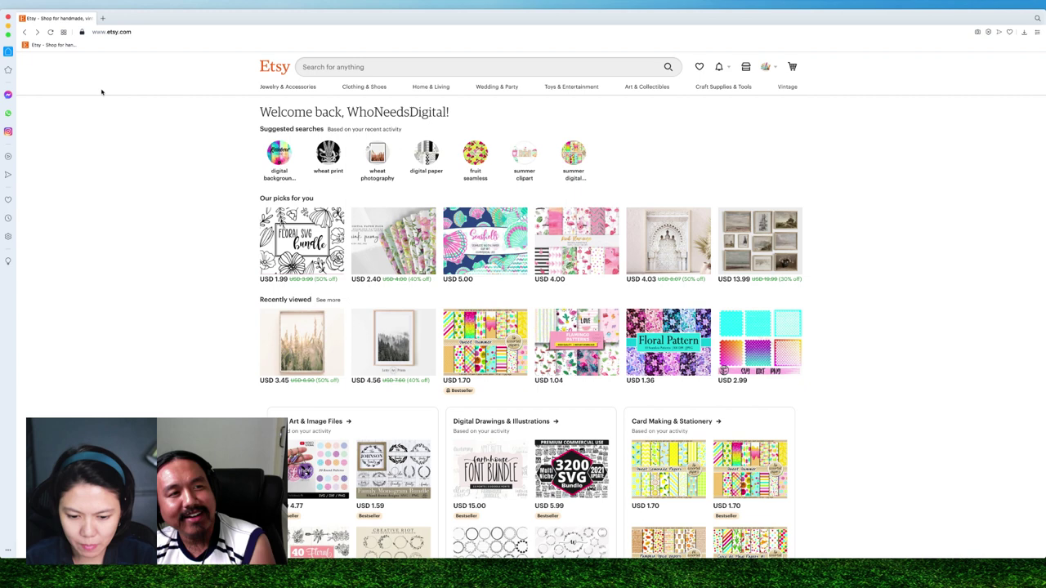
{"action": "left_click", "coordinate": [57, 46]}
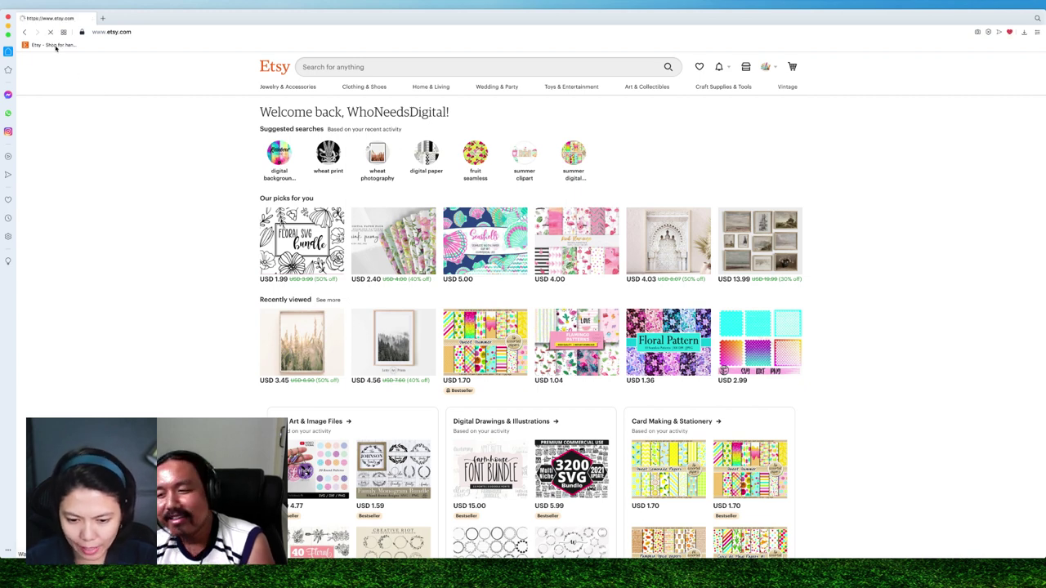
{"action": "left_click", "coordinate": [745, 70]}
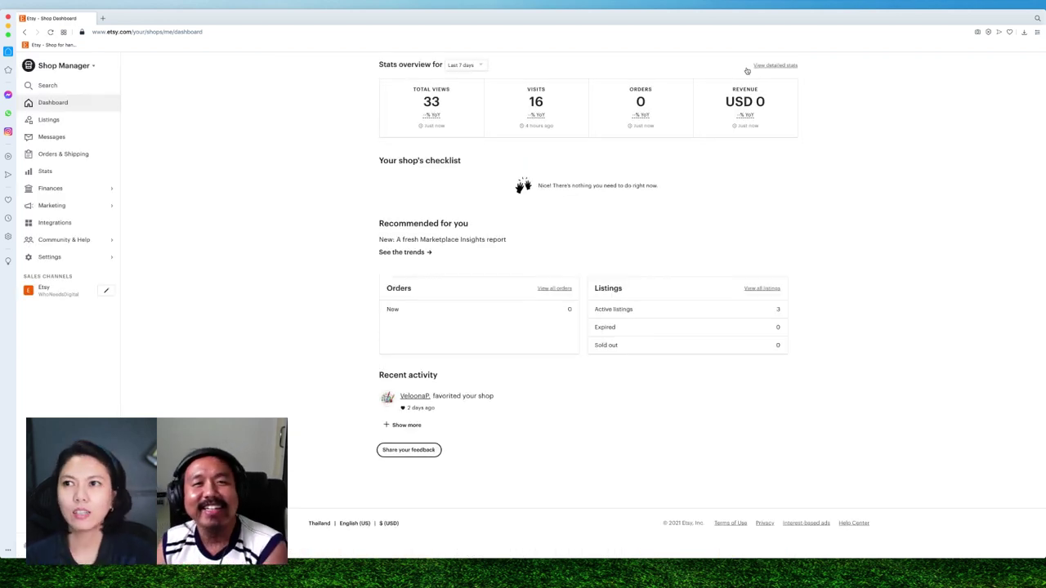
{"action": "left_click", "coordinate": [43, 291]}
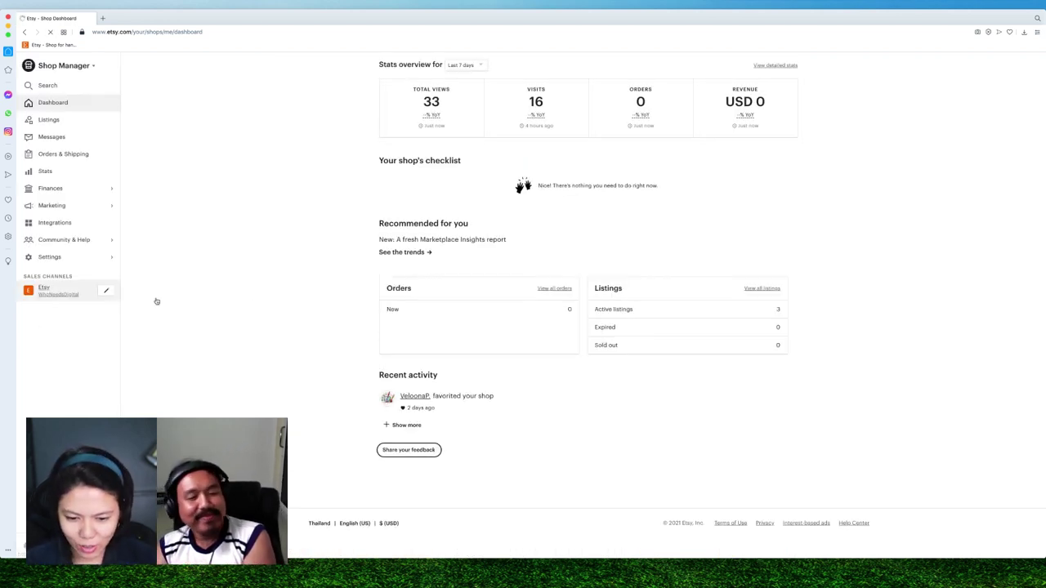
Scroll through the WhoNeedsDigital storefront's banner and its three USD 2.50 Summer Pattern listings.
{"action": "scroll", "coordinate": [597, 279], "scroll_direction": "down", "scroll_amount": 1}
{"action": "scroll", "coordinate": [597, 279], "scroll_direction": "up", "scroll_amount": 1}
{"action": "scroll", "coordinate": [597, 279], "scroll_direction": "down", "scroll_amount": 3}
{"action": "scroll", "coordinate": [597, 279], "scroll_direction": "down", "scroll_amount": 1}
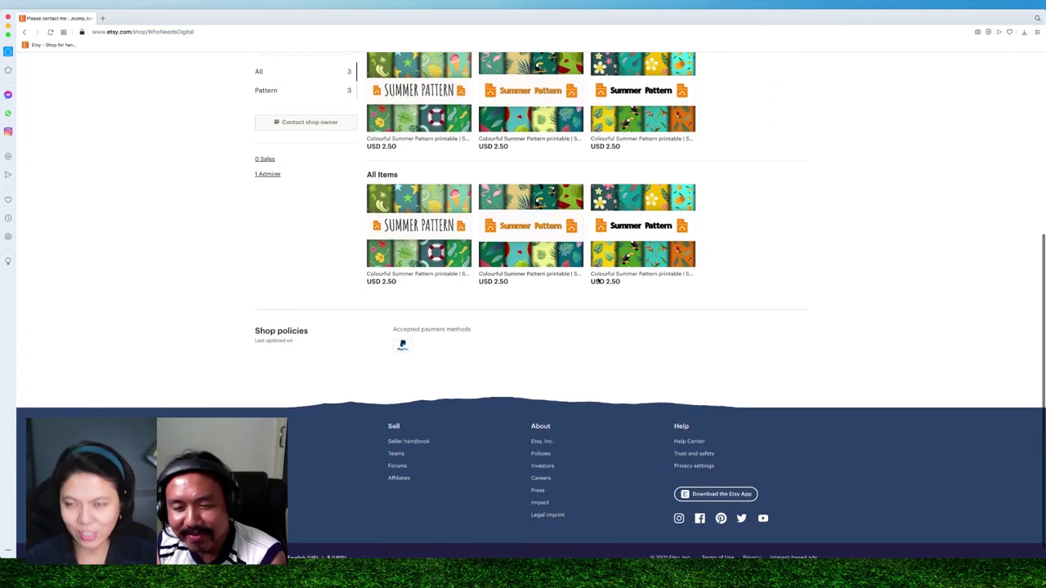
{"action": "scroll", "coordinate": [597, 279], "scroll_direction": "up", "scroll_amount": 3}
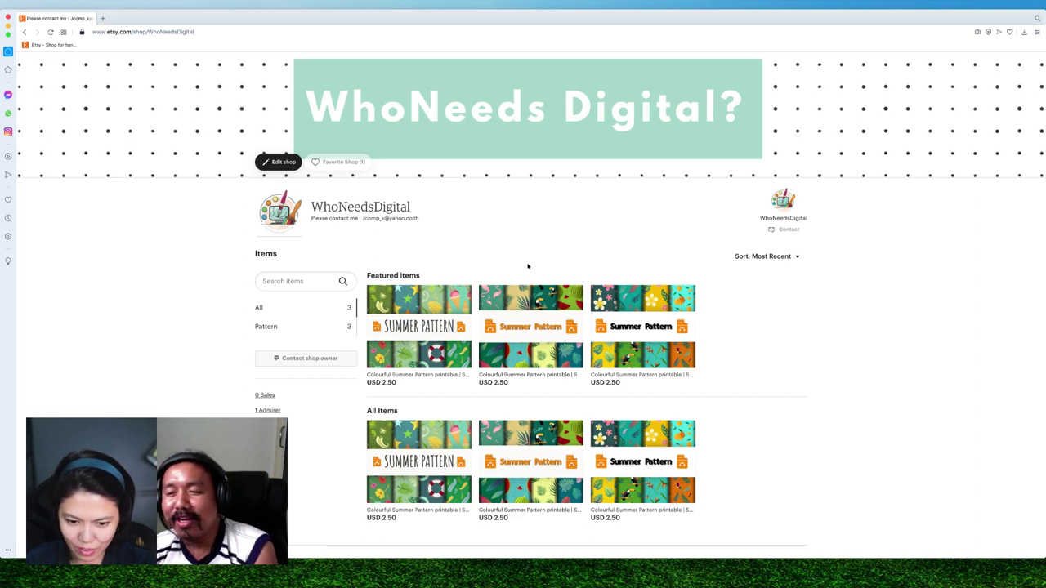
{"action": "scroll", "coordinate": [528, 266], "scroll_direction": "down", "scroll_amount": 1}
{"action": "scroll", "coordinate": [527, 266], "scroll_direction": "down", "scroll_amount": 1}
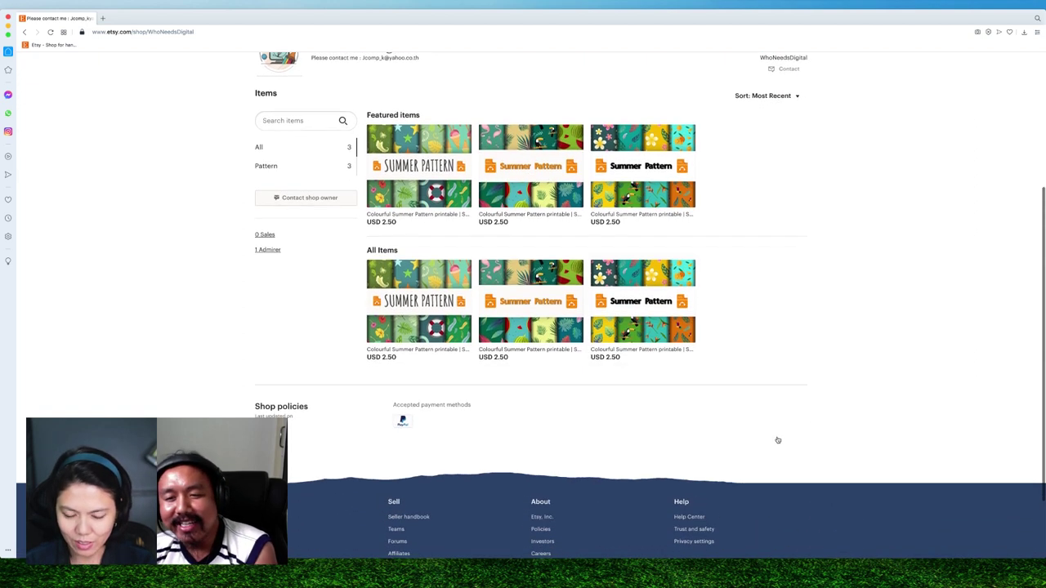
{"action": "scroll", "coordinate": [531, 245], "scroll_direction": "up", "scroll_amount": 5}
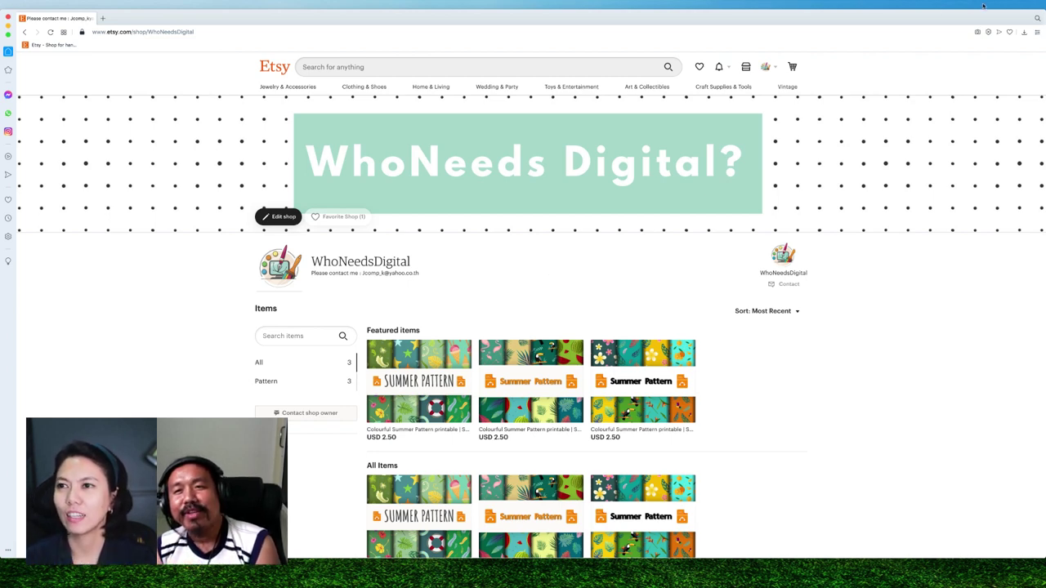
Go to Shop Manager's Listings page with the three active Colourful Summer Pattern items.
{"action": "left_click", "coordinate": [745, 68]}
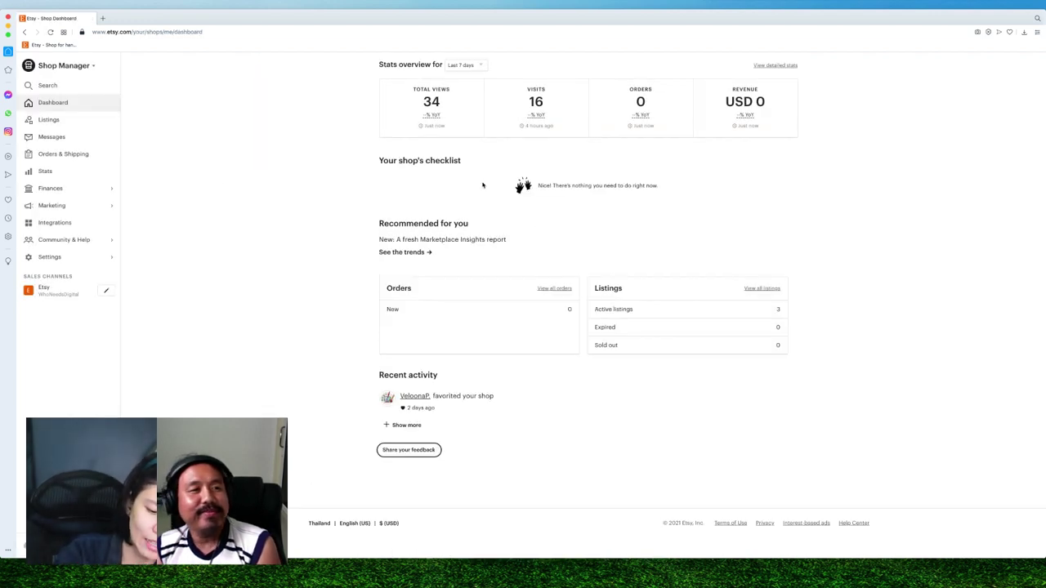
{"action": "left_click", "coordinate": [58, 135]}
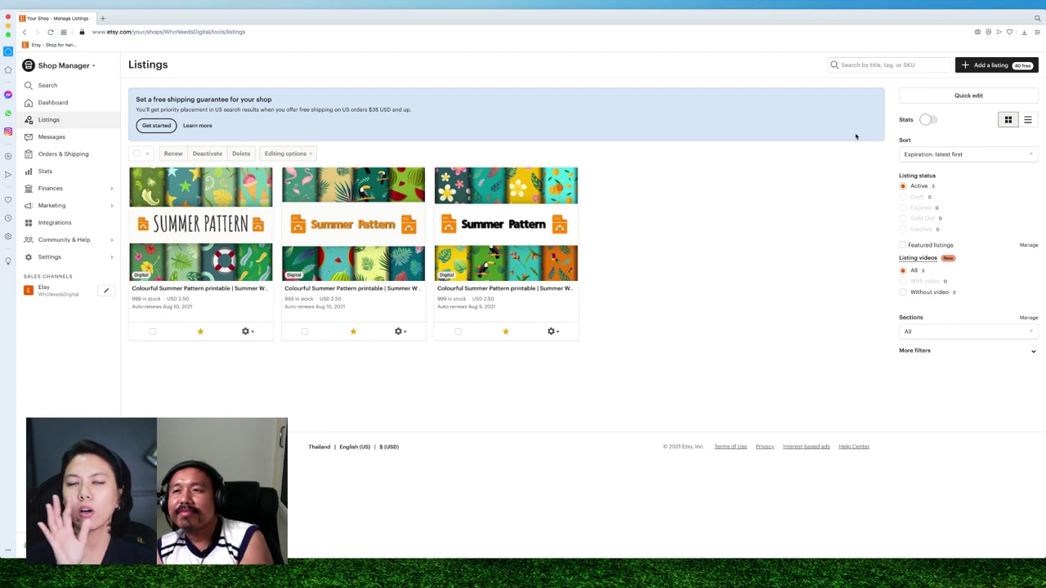
Start a new listing from the Listings page's 'Add a listing' button.
{"action": "left_click", "coordinate": [1003, 65]}
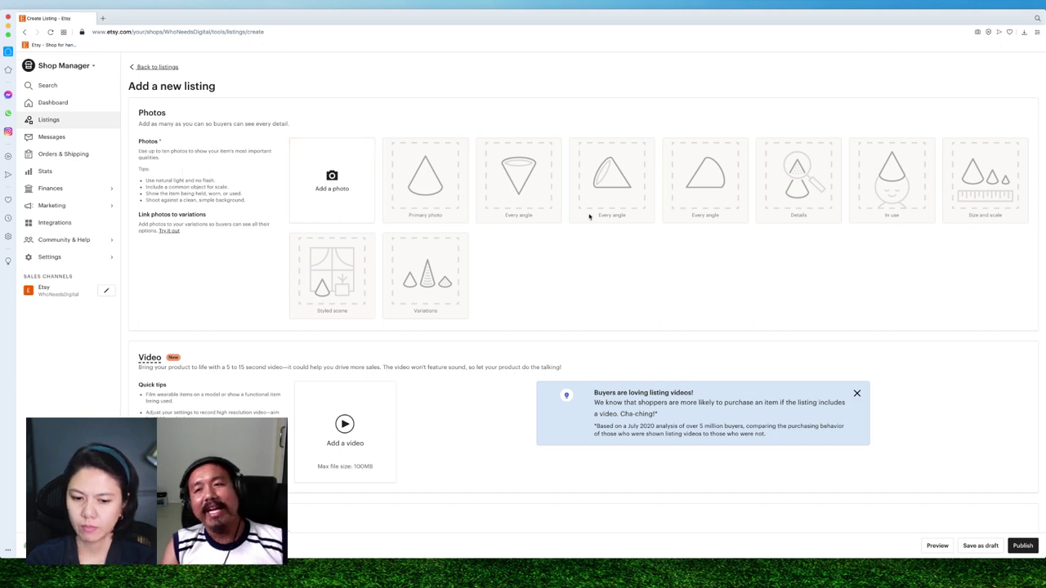
{"action": "scroll", "coordinate": [589, 216], "scroll_direction": "down", "scroll_amount": 3}
{"action": "scroll", "coordinate": [589, 216], "scroll_direction": "up", "scroll_amount": 3}
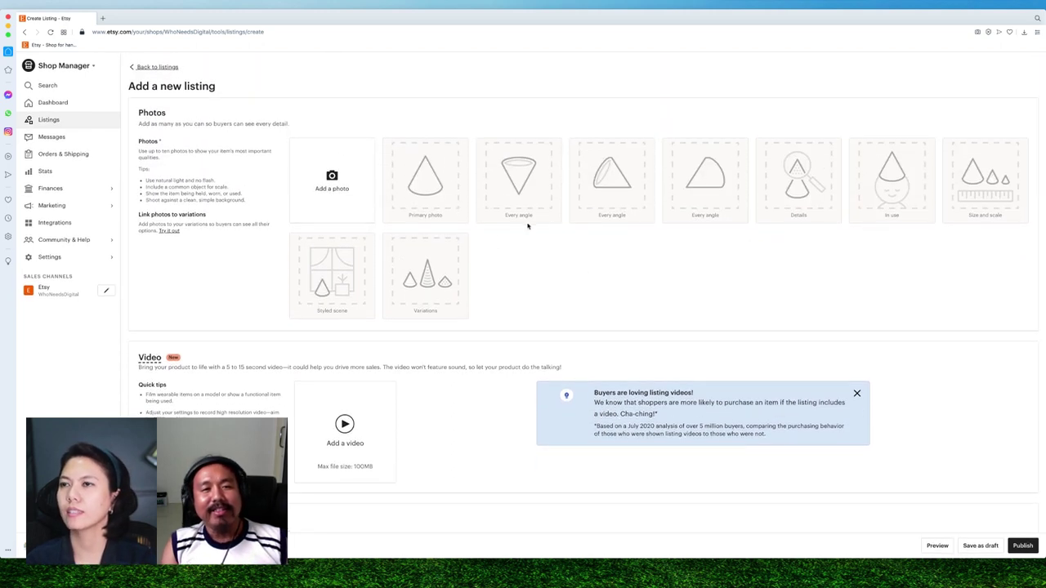
{"action": "left_click", "coordinate": [335, 196]}
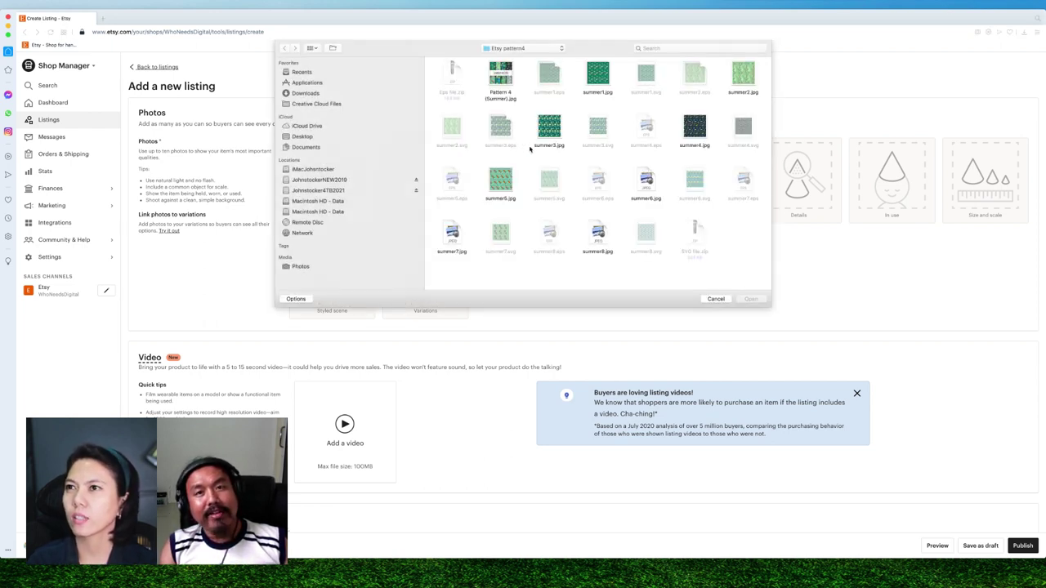
{"action": "left_click", "coordinate": [499, 79]}
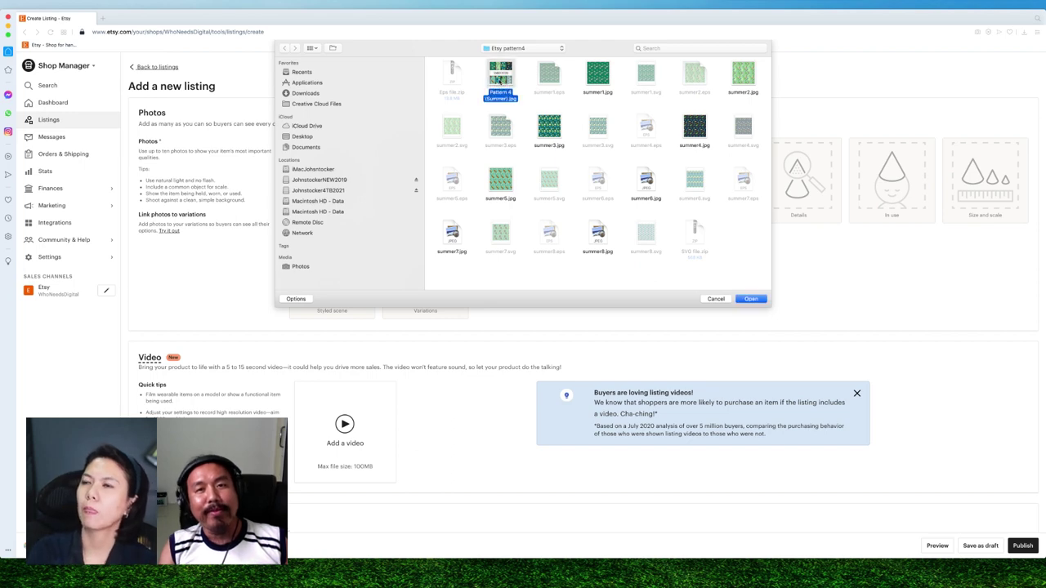
{"action": "key", "text": "space"}
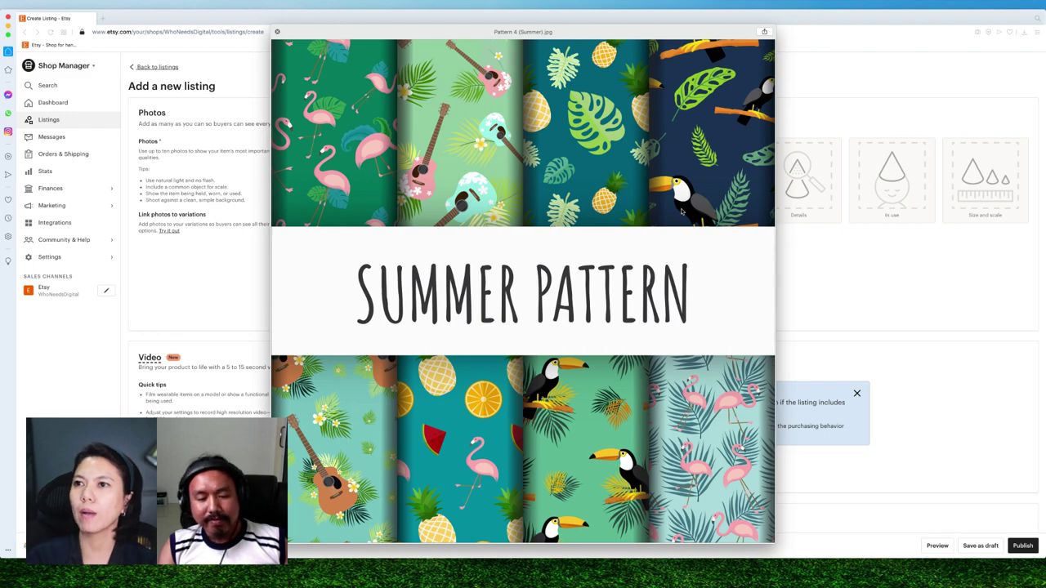
{"action": "key", "text": "space"}
{"action": "key", "text": "space"}
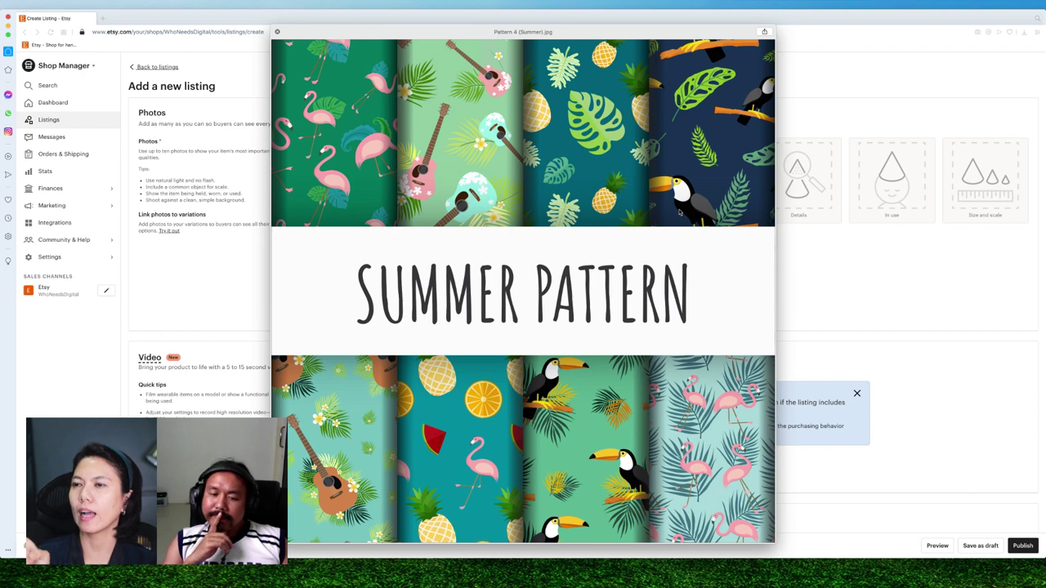
{"action": "key", "text": "space"}
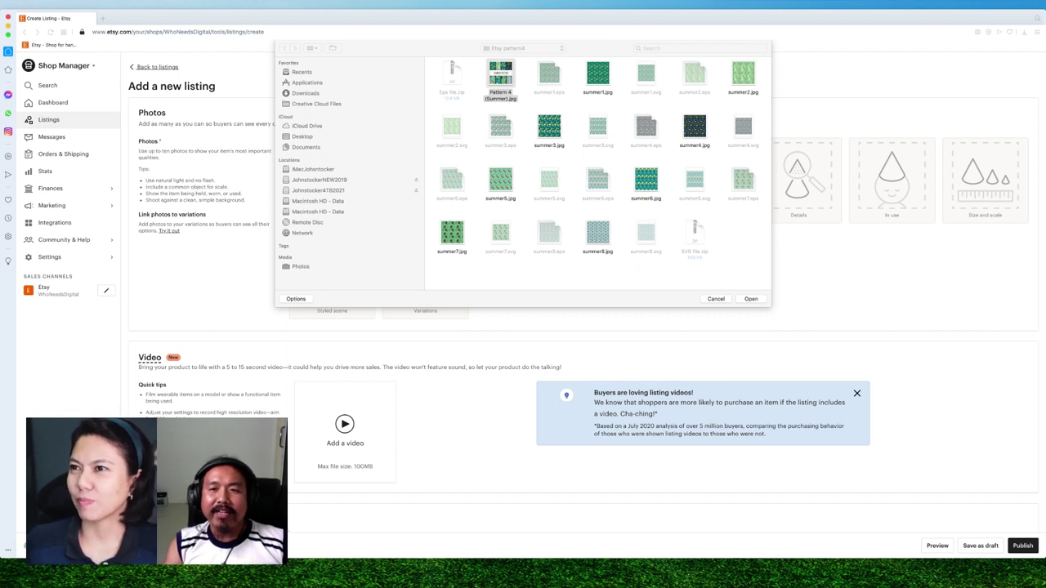
{"action": "left_click", "coordinate": [716, 299]}
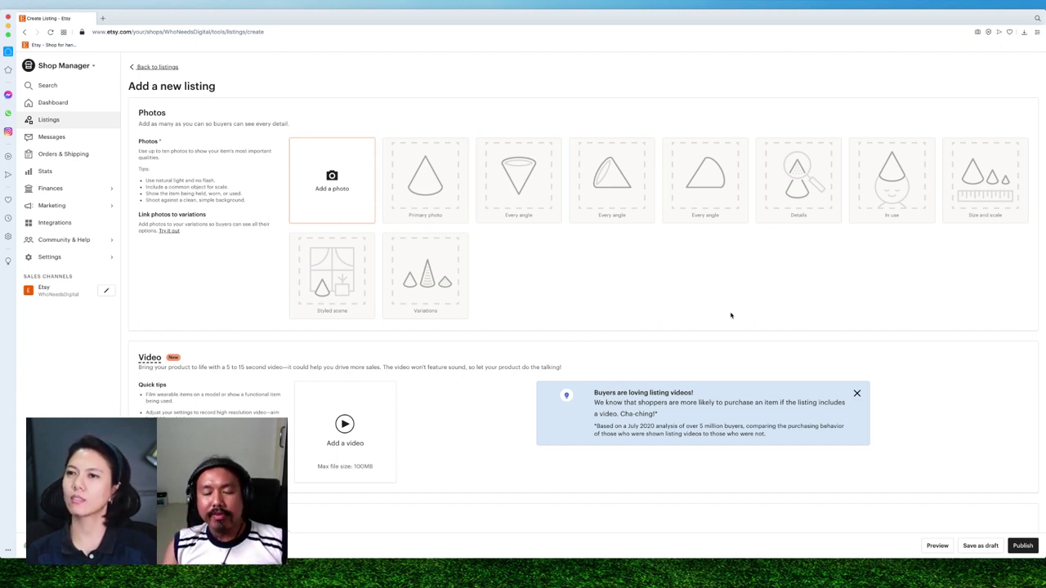
In the photo file picker, select Pattern 4 (Summer).jpg and preview it full size.
{"action": "left_click", "coordinate": [323, 208]}
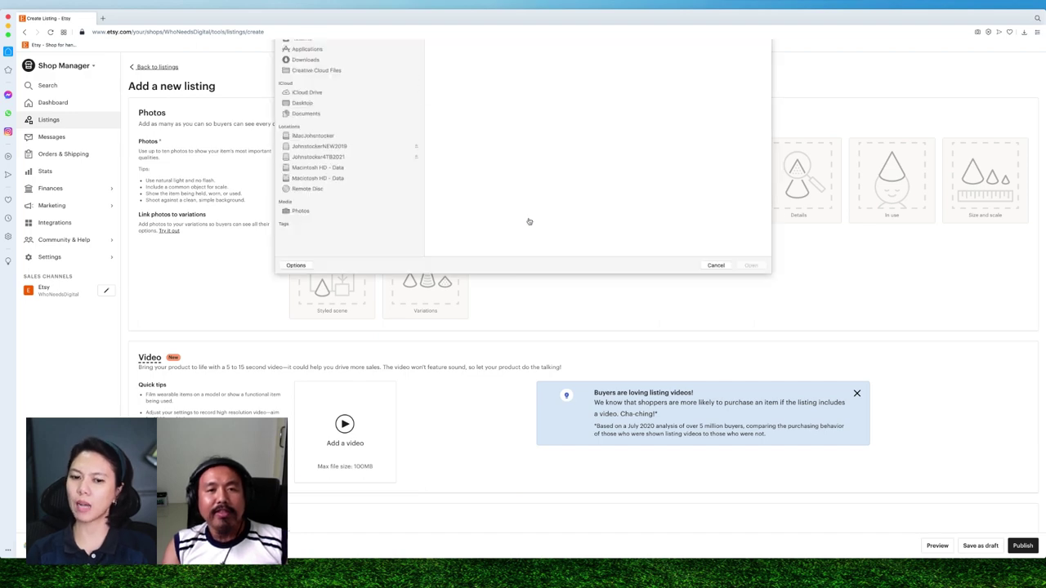
{"action": "left_click", "coordinate": [498, 81]}
{"action": "key", "text": "space"}
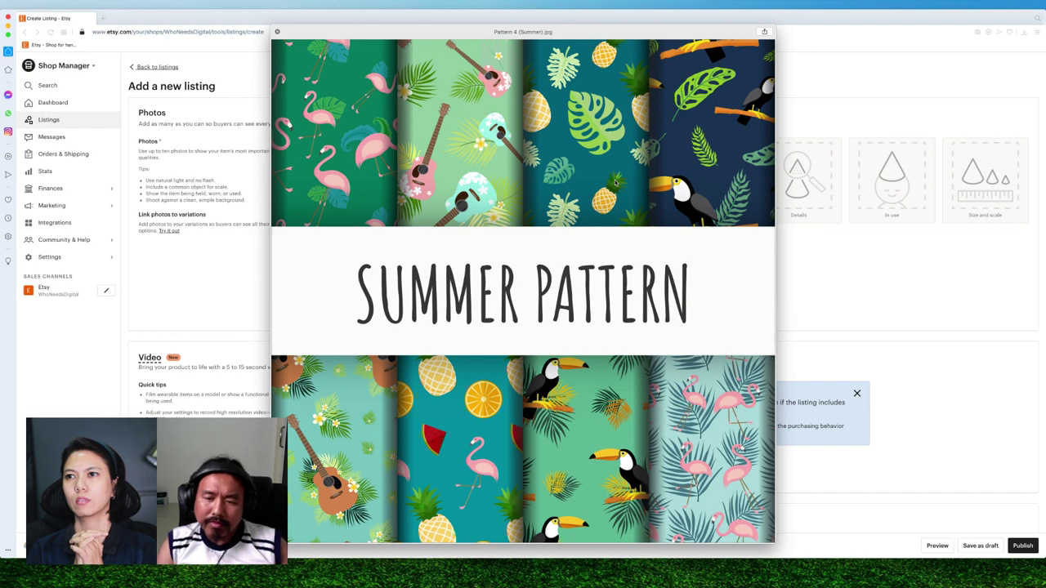
{"action": "key", "text": "space"}
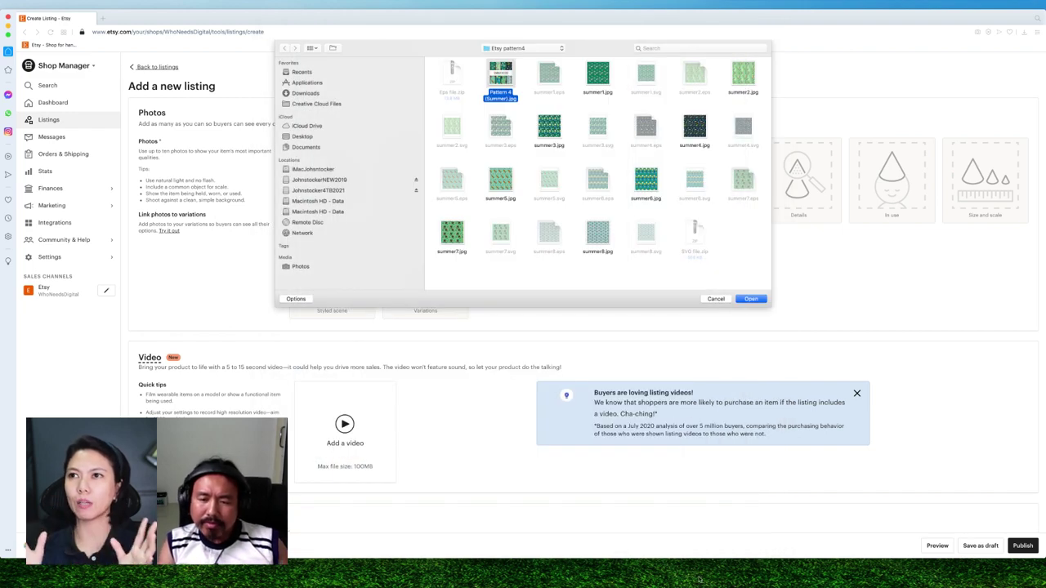
{"action": "left_click", "coordinate": [747, 580]}
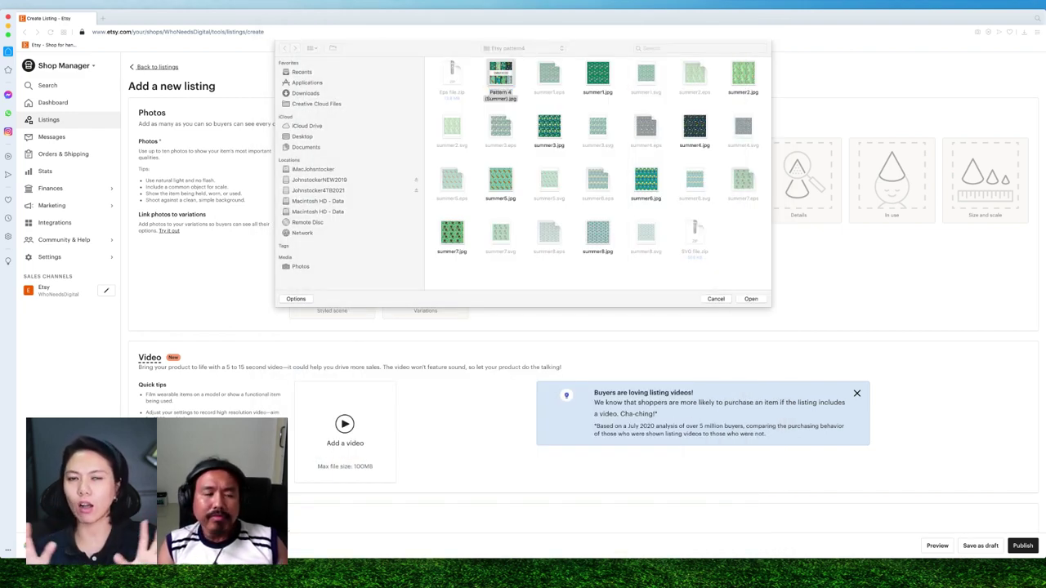
{"action": "left_click", "coordinate": [722, 300]}
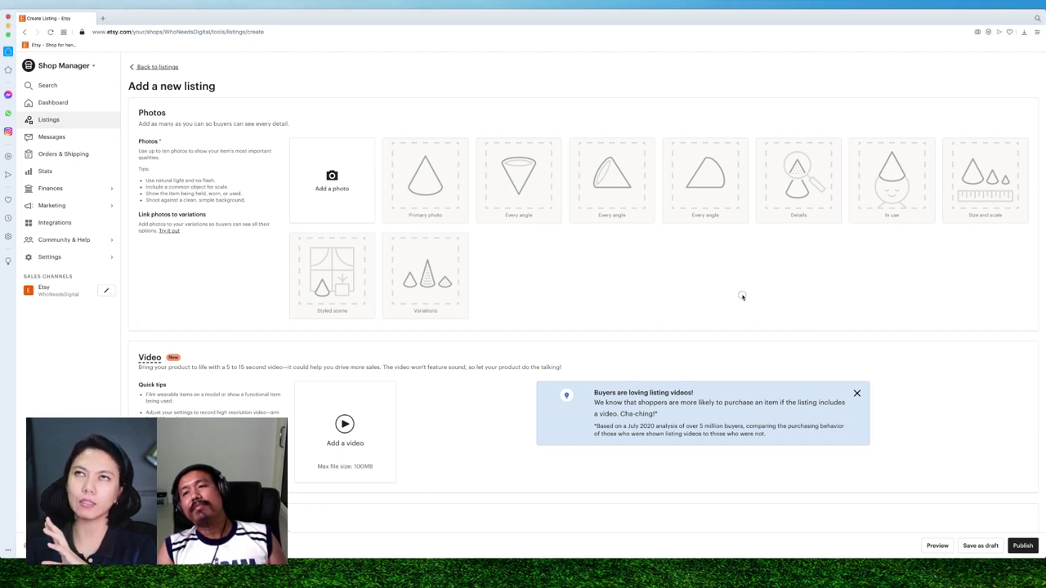
Discard the unsaved listing draft and start a new listing.
{"action": "left_click", "coordinate": [932, 53]}
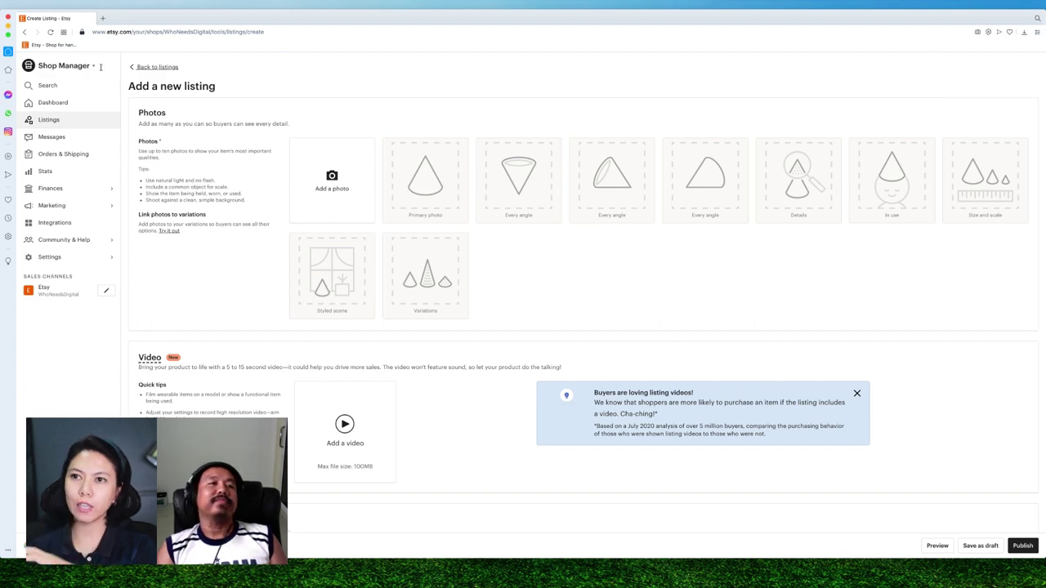
{"action": "left_click", "coordinate": [160, 67]}
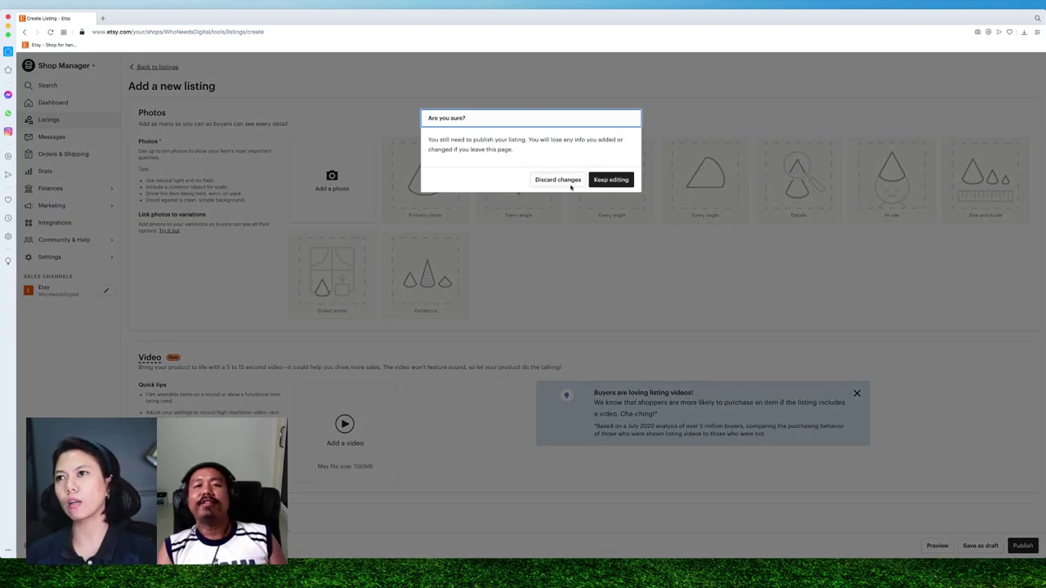
{"action": "left_click", "coordinate": [575, 183]}
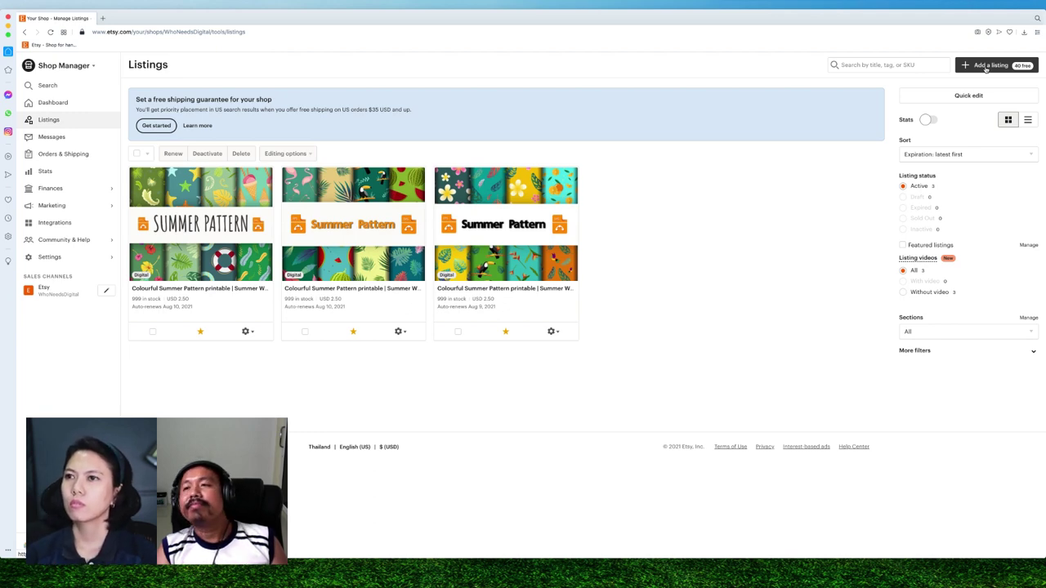
{"action": "left_click", "coordinate": [985, 67]}
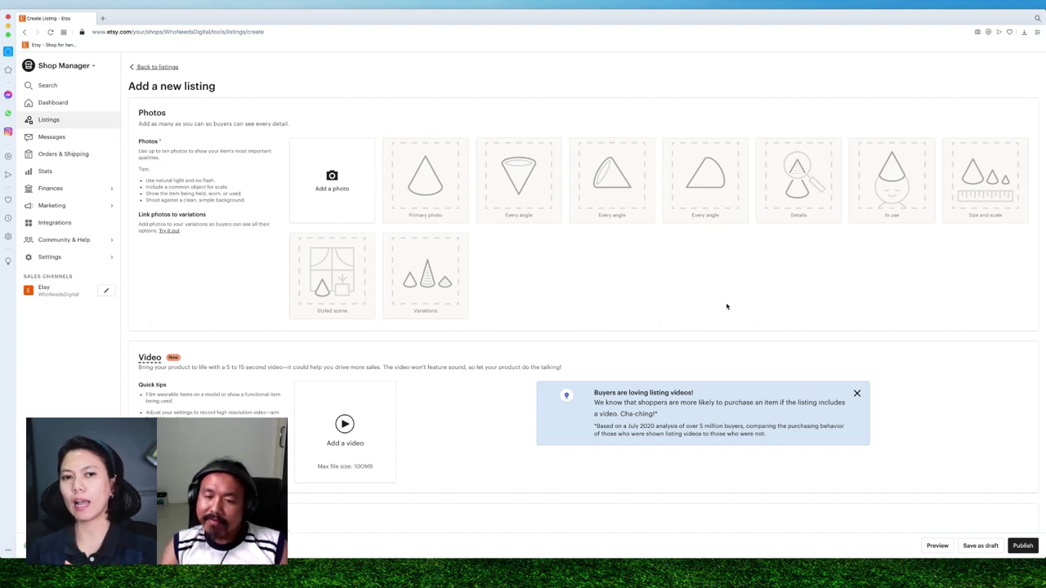
Preview Pattern 4 (Summer).jpg in the file picker, then close the picker without adding it.
{"action": "left_click", "coordinate": [325, 199]}
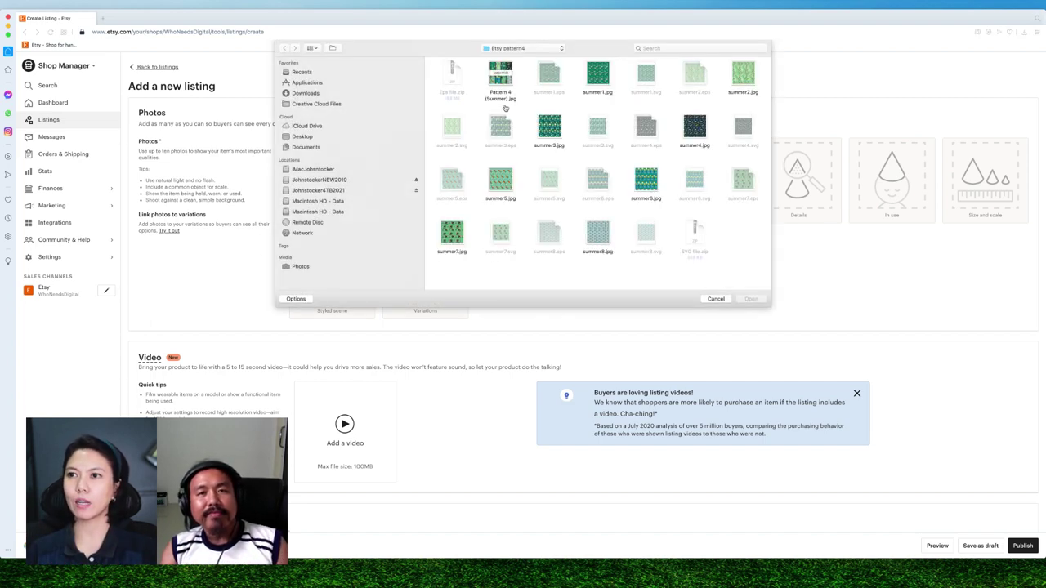
{"action": "left_click", "coordinate": [500, 78]}
{"action": "key", "text": "space"}
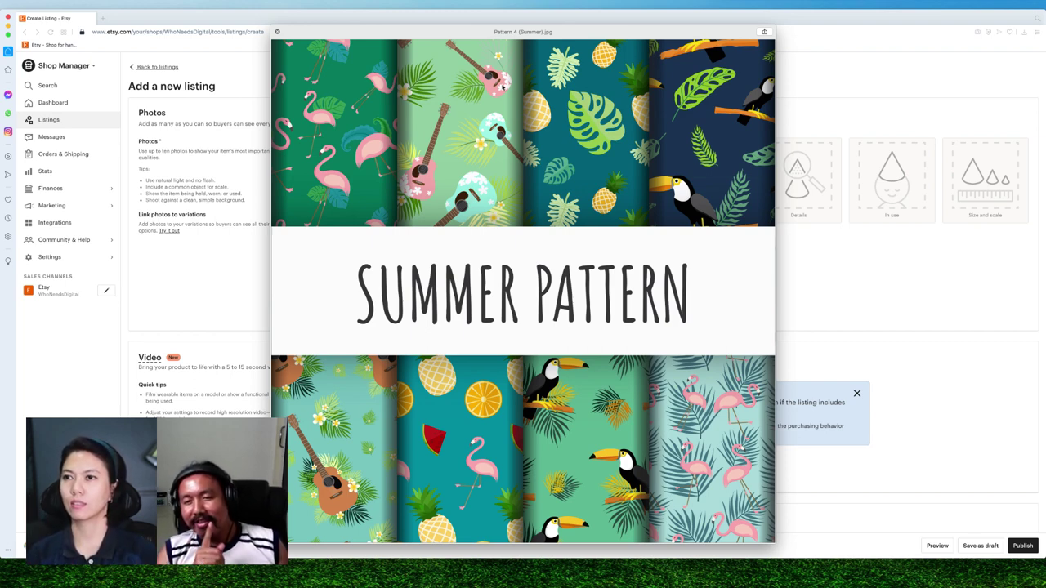
{"action": "key", "text": "space"}
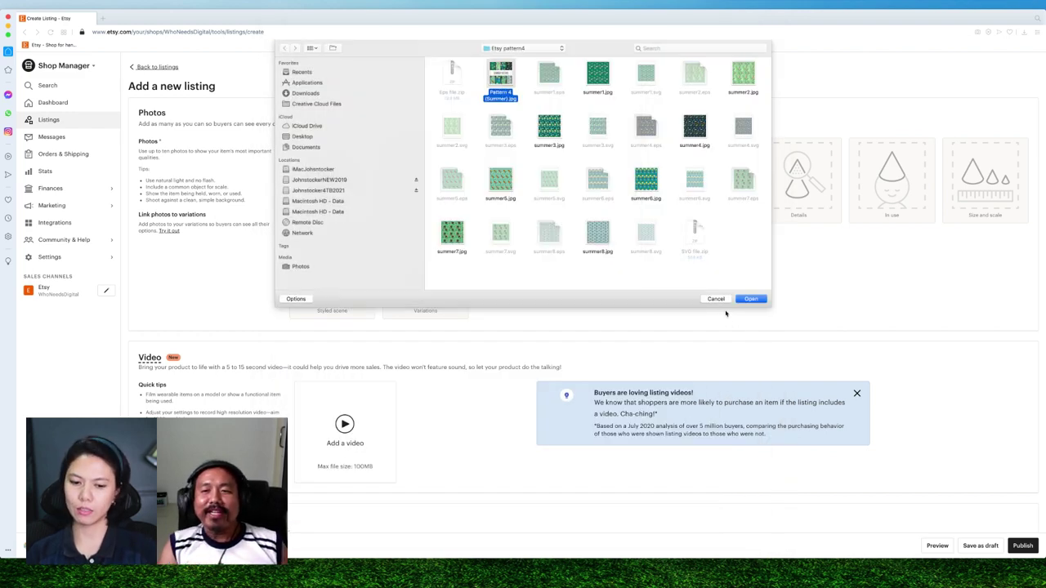
{"action": "left_click", "coordinate": [722, 299]}
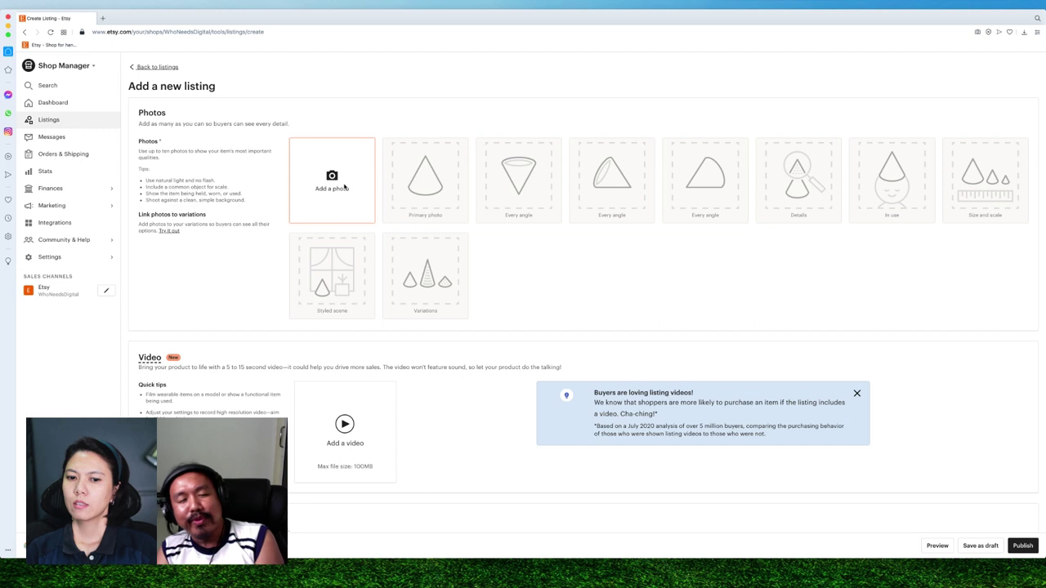
{"action": "scroll", "coordinate": [628, 331], "scroll_direction": "down", "scroll_amount": 2}
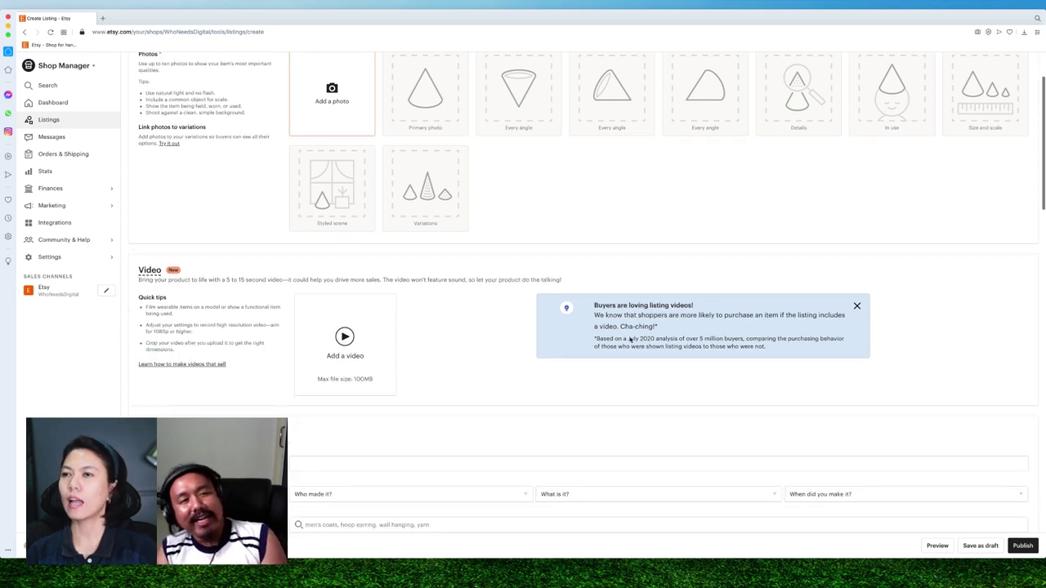
{"action": "scroll", "coordinate": [629, 336], "scroll_direction": "up", "scroll_amount": 2}
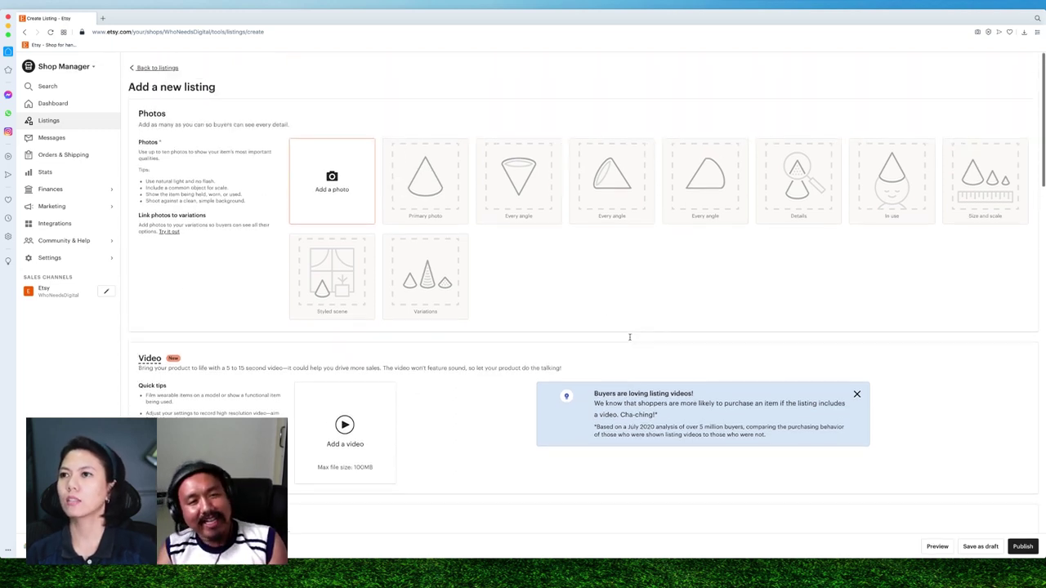
Upload Pattern 4 (Summer).jpg as the listing's first photo.
{"action": "left_click", "coordinate": [324, 205]}
{"action": "left_click", "coordinate": [501, 81]}
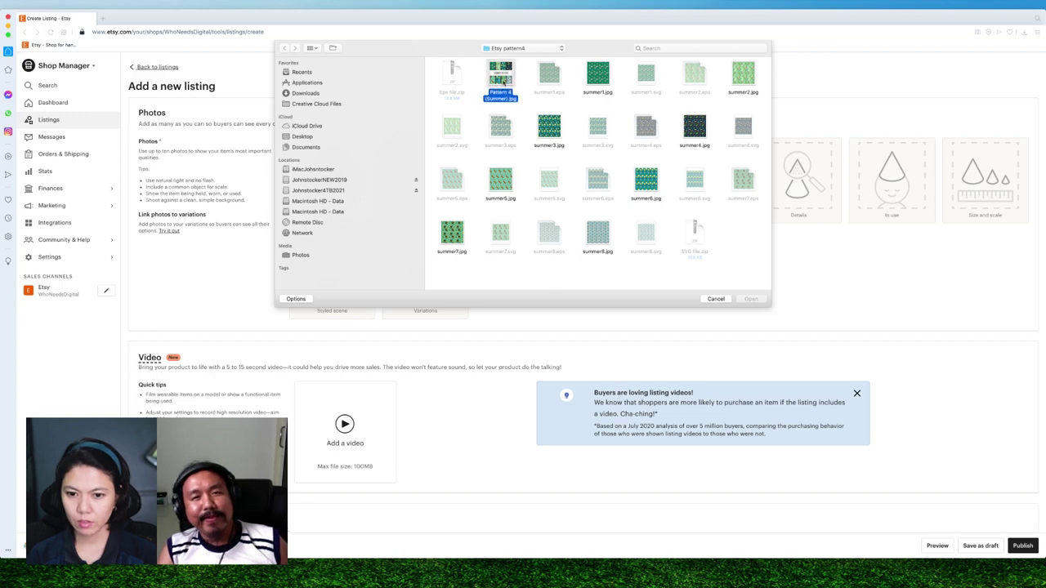
{"action": "key", "text": "space"}
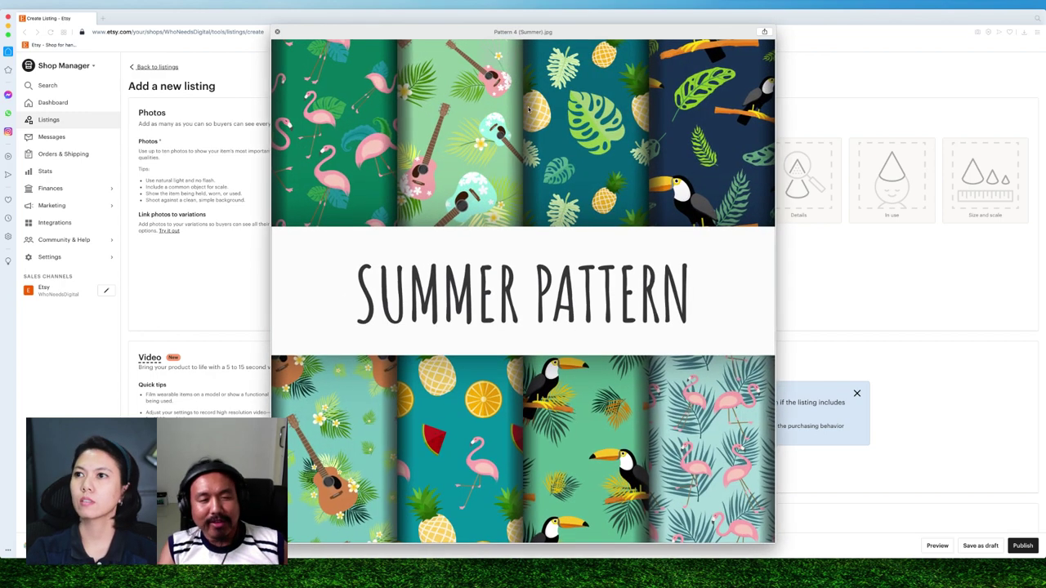
{"action": "key", "text": "space"}
{"action": "double_click", "coordinate": [506, 81]}
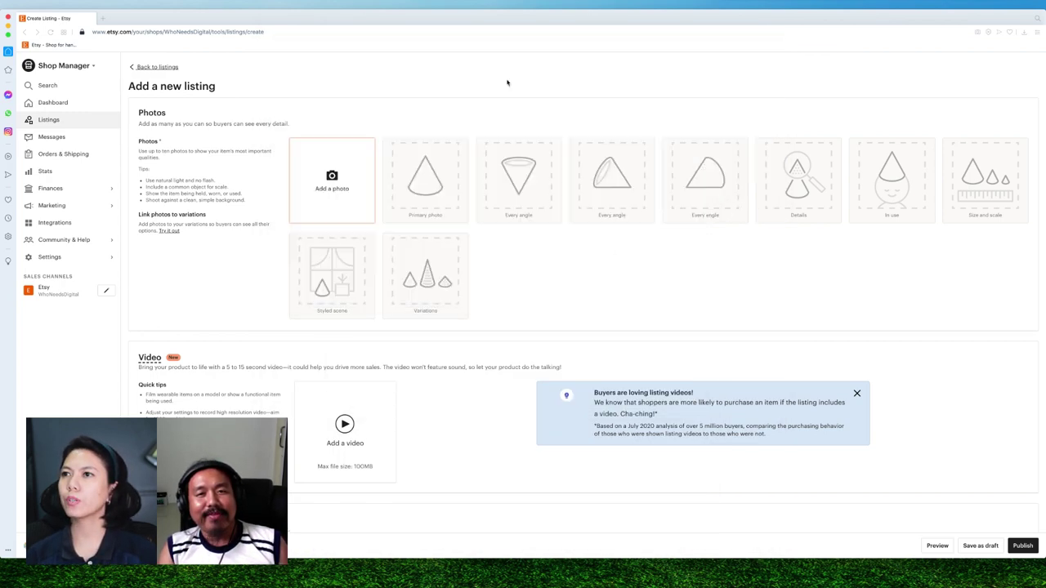
{"action": "left_click", "coordinate": [431, 206]}
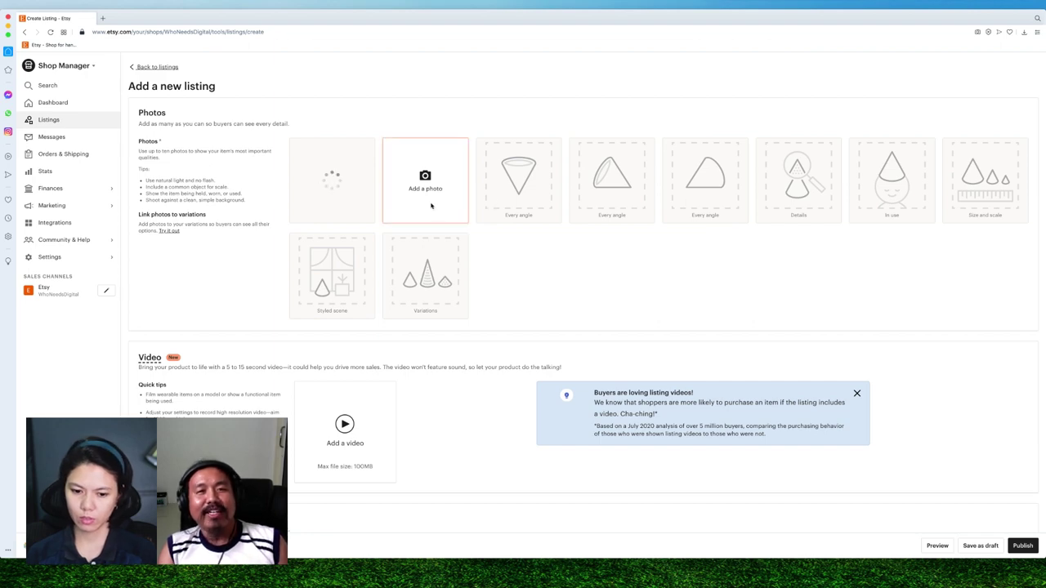
Preview summer1.jpg, then upload summer1.jpg and summer2.jpg as the next listing photos.
{"action": "left_click", "coordinate": [587, 80]}
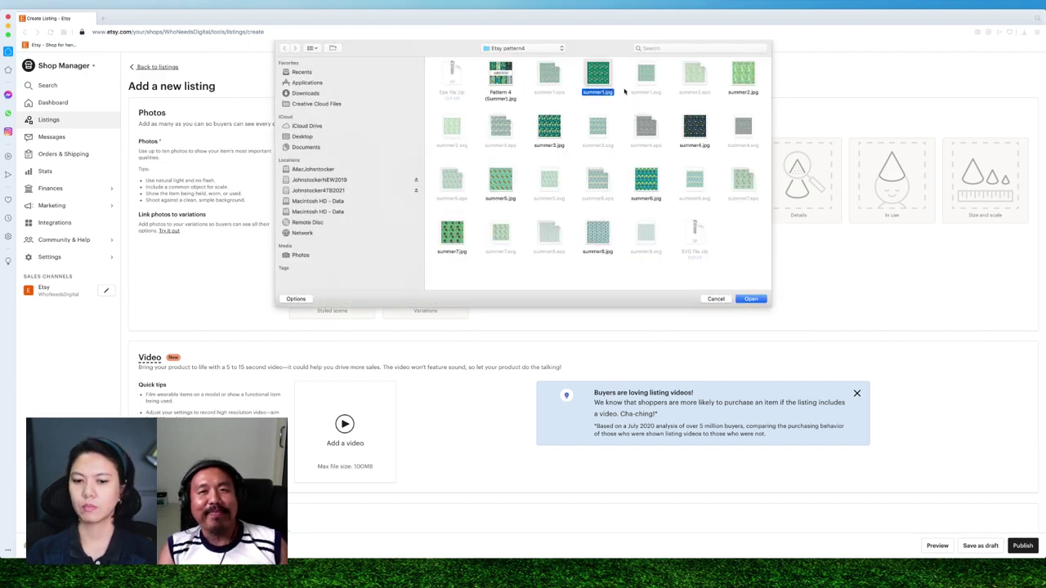
{"action": "key", "text": "space"}
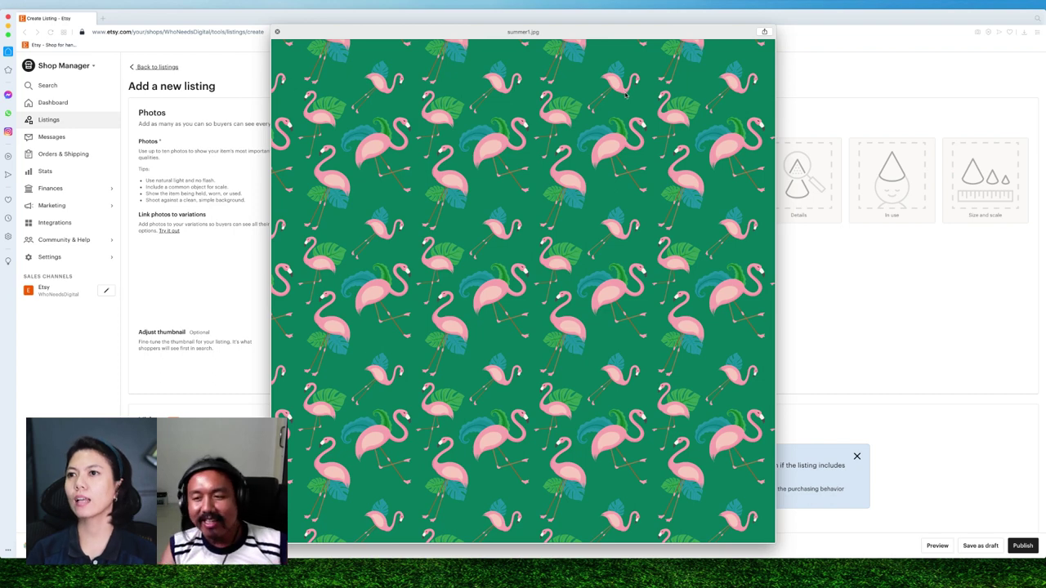
{"action": "key", "text": "space"}
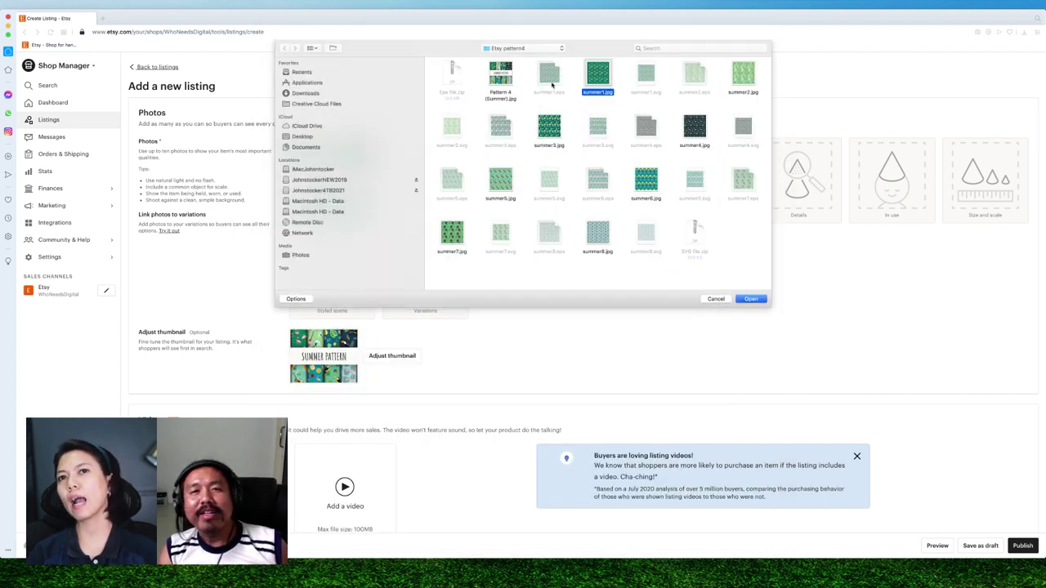
{"action": "double_click", "coordinate": [604, 78]}
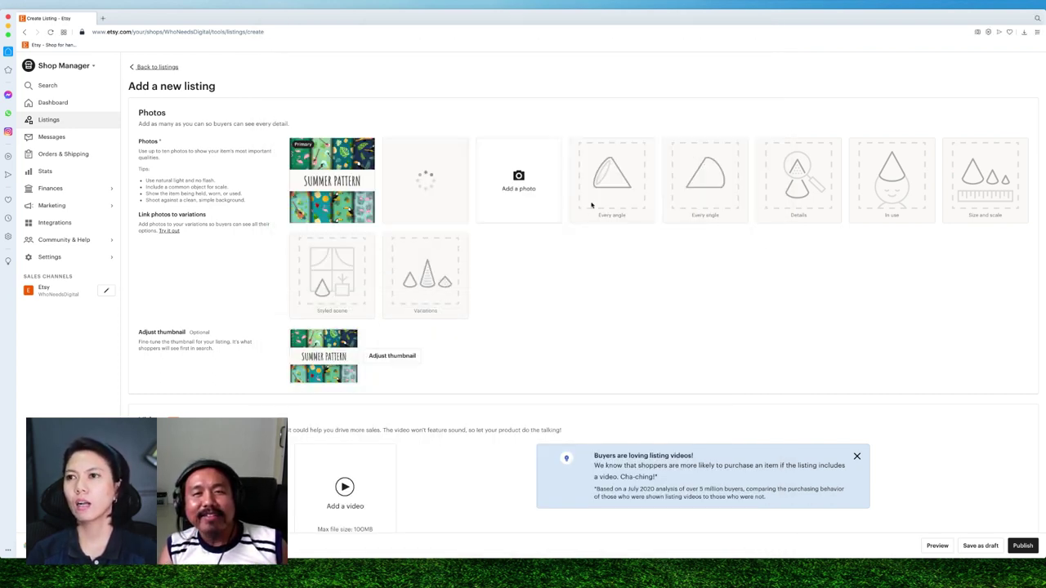
{"action": "left_click", "coordinate": [518, 179]}
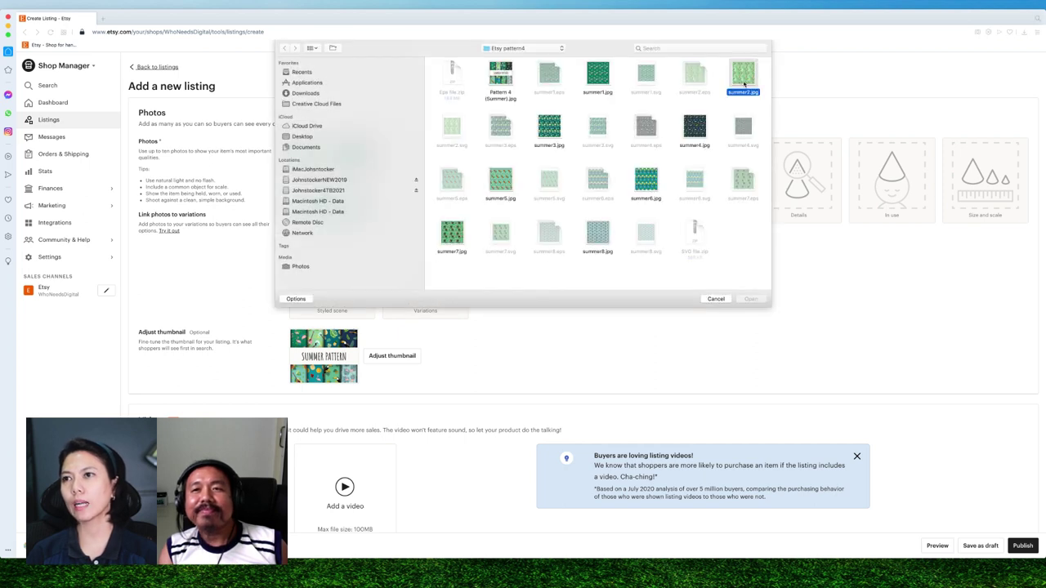
{"action": "double_click", "coordinate": [742, 78]}
Upload summer3.jpg and summer4.jpg, attempt summer5.jpg, and dismiss the 'under 10 MB' warning.
{"action": "left_click", "coordinate": [621, 206]}
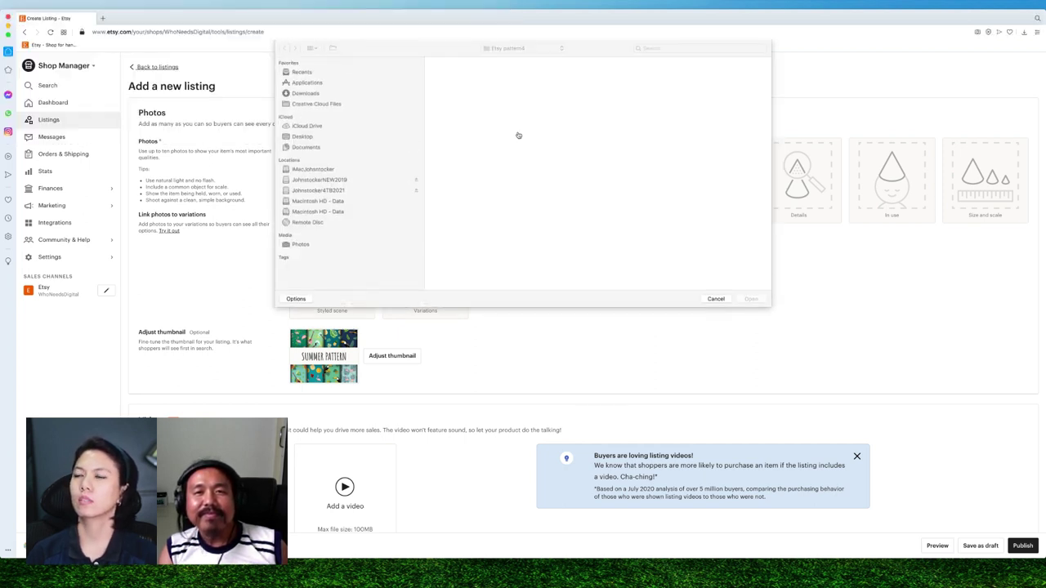
{"action": "double_click", "coordinate": [549, 131]}
{"action": "left_click", "coordinate": [693, 202]}
{"action": "double_click", "coordinate": [694, 127]}
{"action": "left_click", "coordinate": [789, 187]}
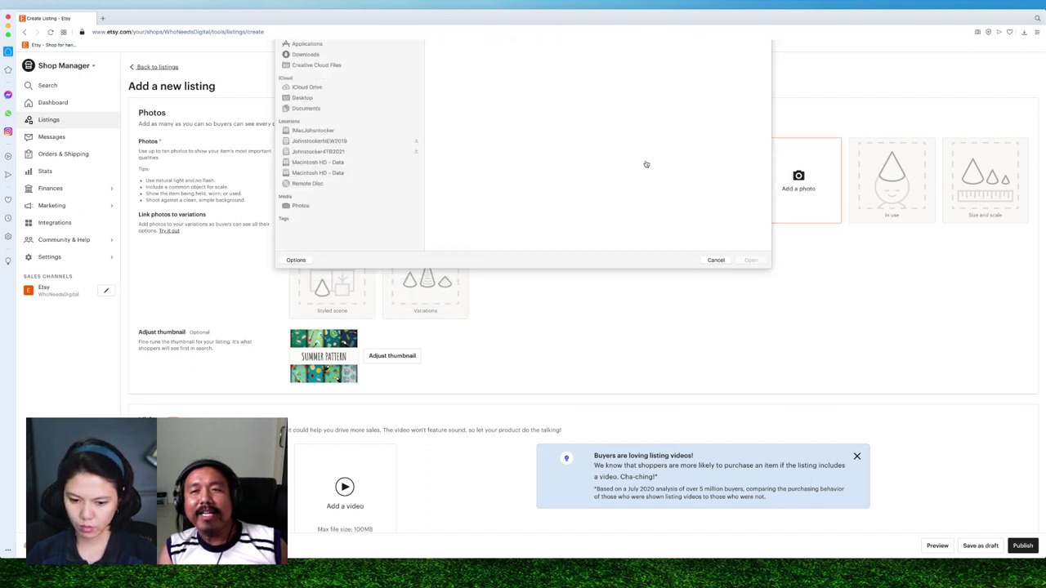
{"action": "double_click", "coordinate": [511, 178]}
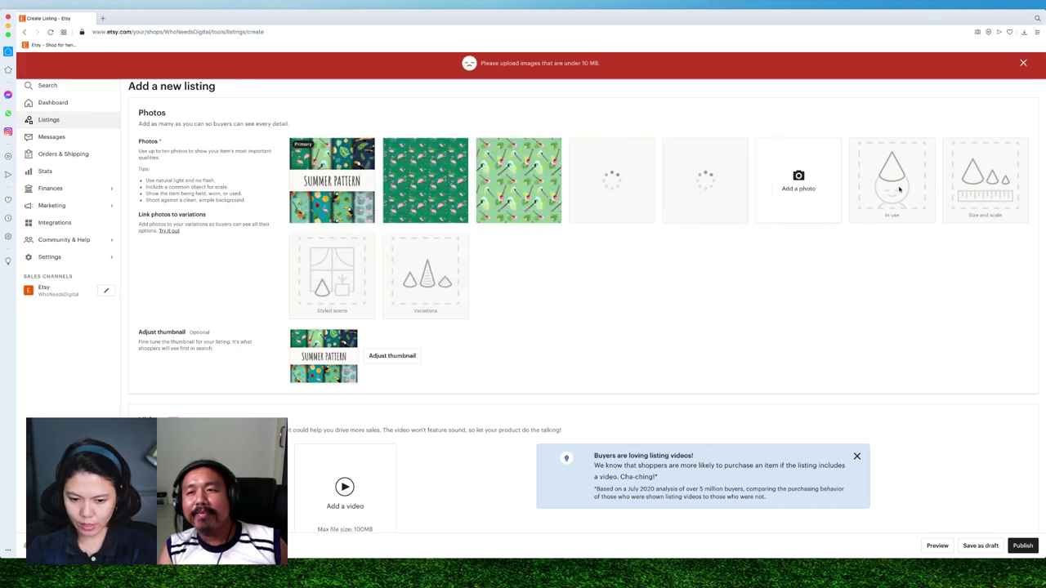
{"action": "left_click", "coordinate": [1023, 69]}
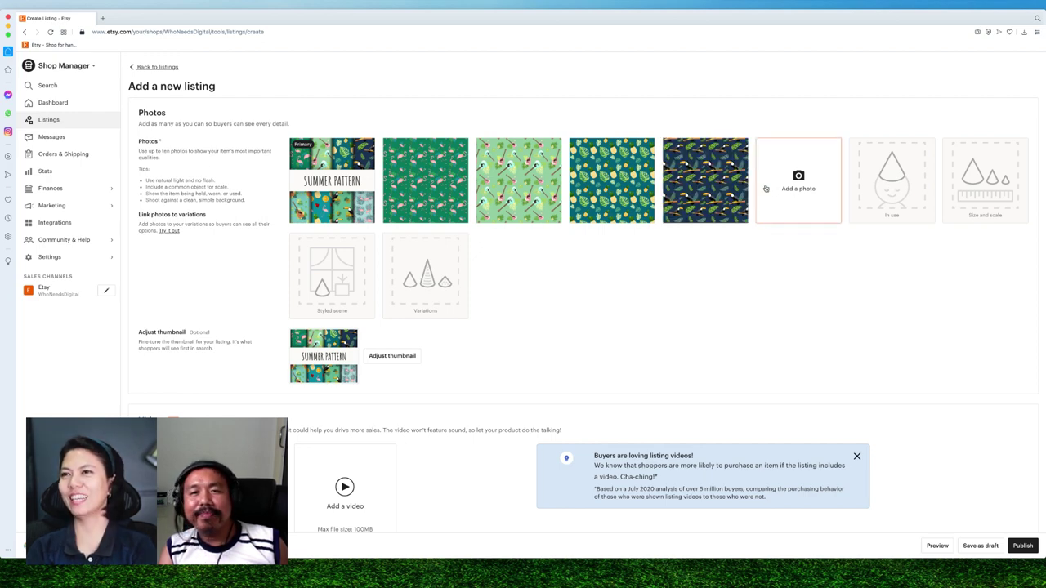
Retry adding summer5.jpg until it uploads to the listing photos.
{"action": "left_click", "coordinate": [773, 191]}
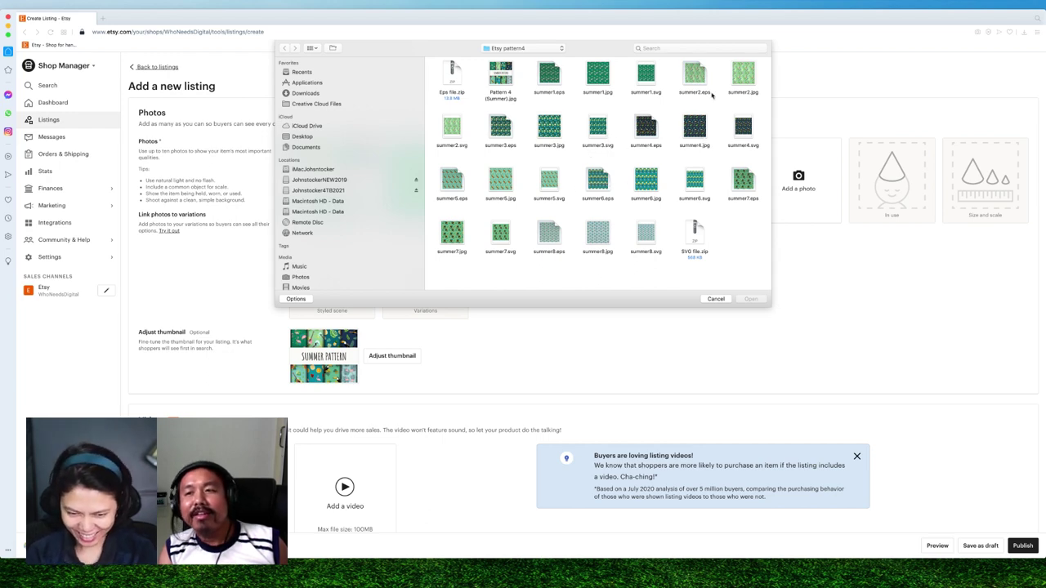
{"action": "left_click", "coordinate": [714, 299]}
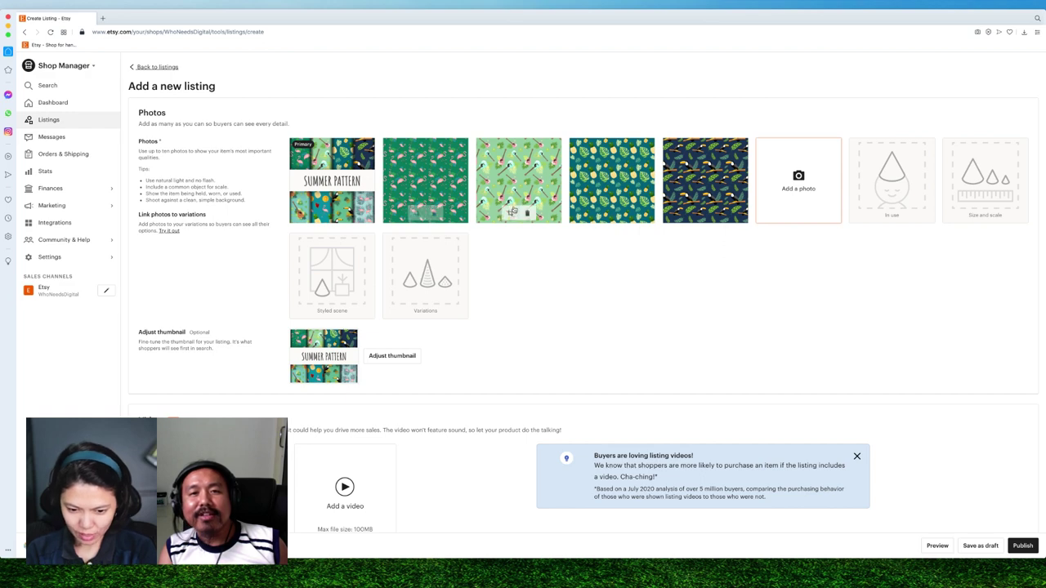
{"action": "left_click", "coordinate": [779, 200]}
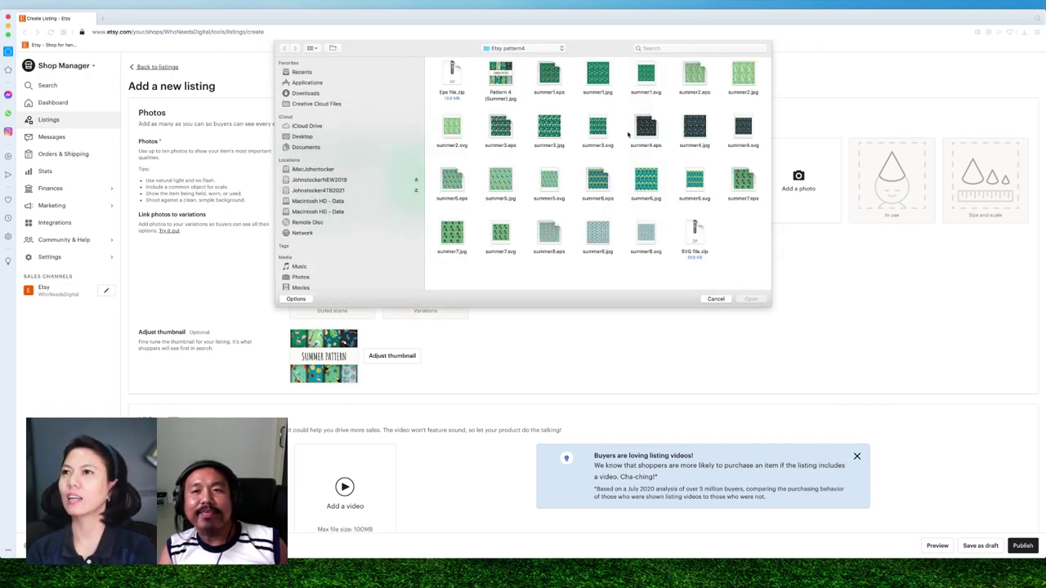
{"action": "double_click", "coordinate": [501, 194]}
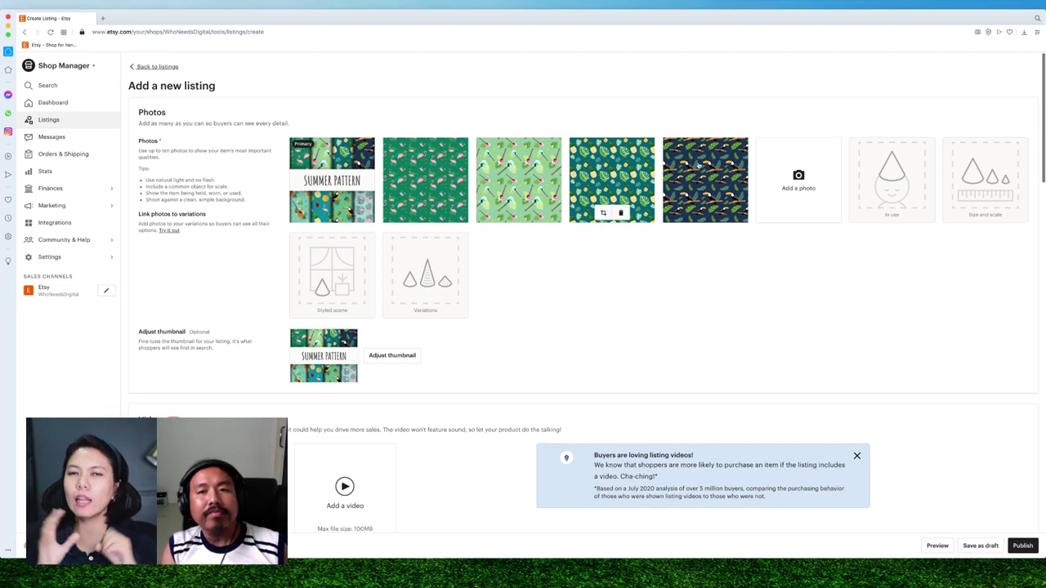
{"action": "left_click", "coordinate": [798, 178]}
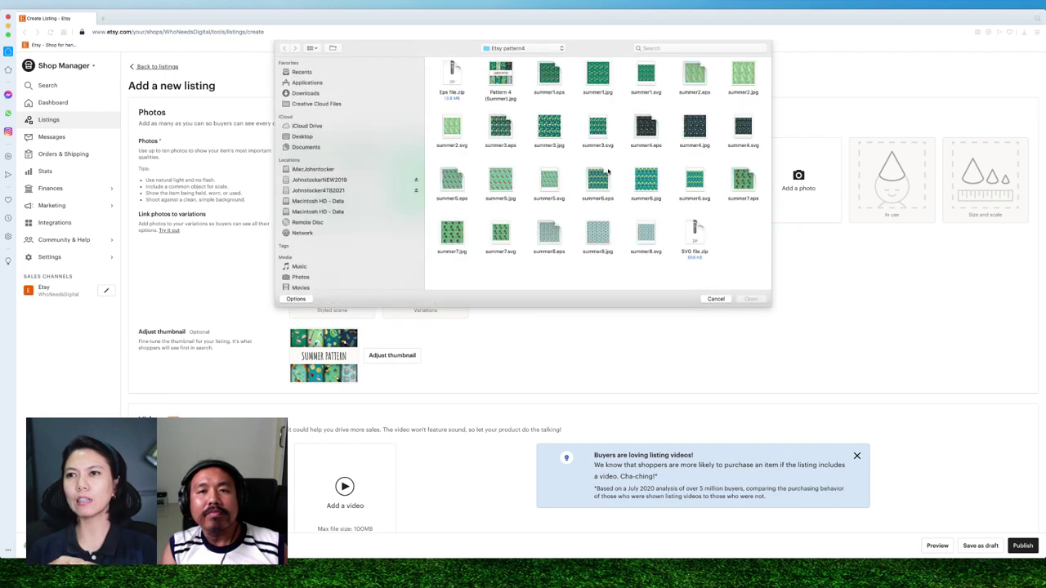
{"action": "left_click", "coordinate": [549, 180]}
{"action": "left_click", "coordinate": [497, 184]}
{"action": "double_click", "coordinate": [498, 184]}
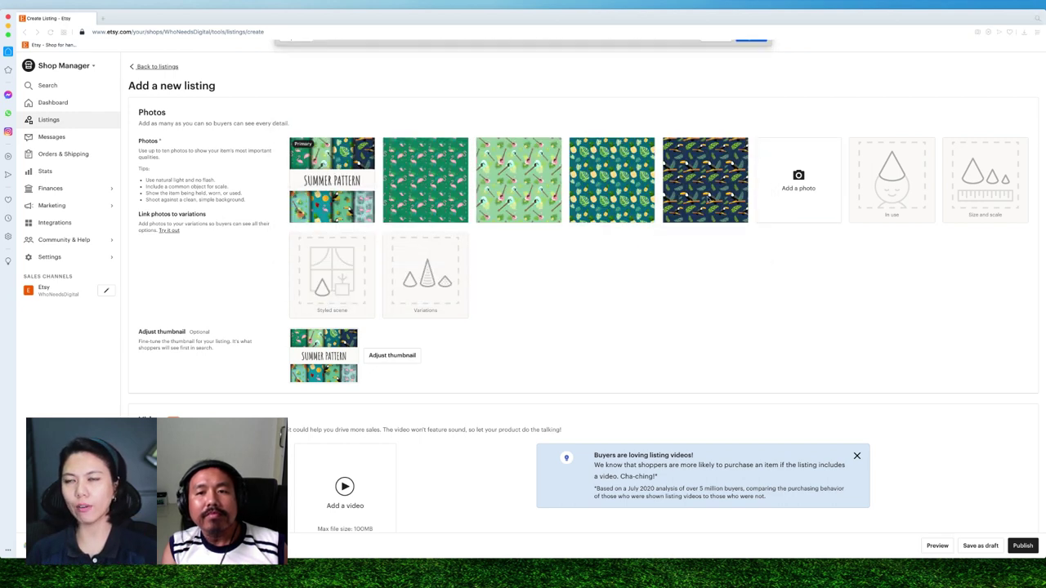
Upload the remaining pattern images, summer6.jpg through summer8.jpg, to the listing.
{"action": "left_click", "coordinate": [891, 180]}
{"action": "double_click", "coordinate": [646, 183]}
{"action": "left_click", "coordinate": [969, 183]}
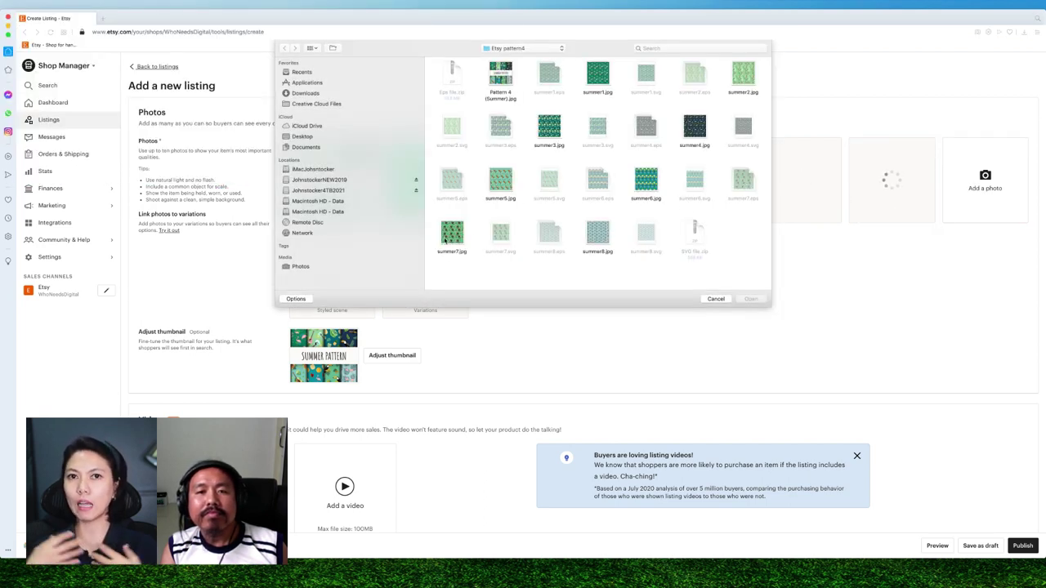
{"action": "double_click", "coordinate": [451, 234]}
{"action": "left_click", "coordinate": [347, 276]}
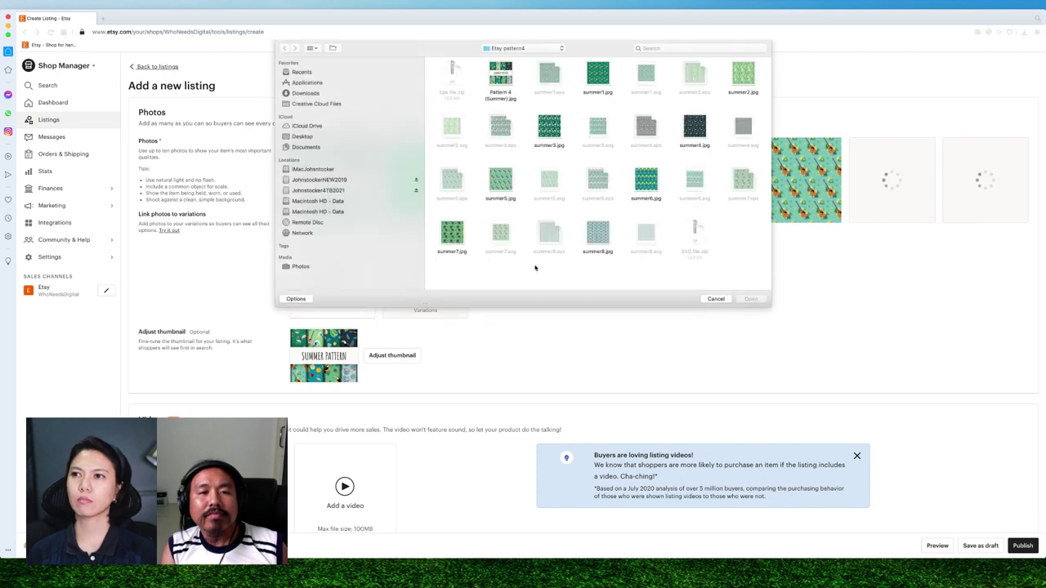
{"action": "double_click", "coordinate": [597, 235]}
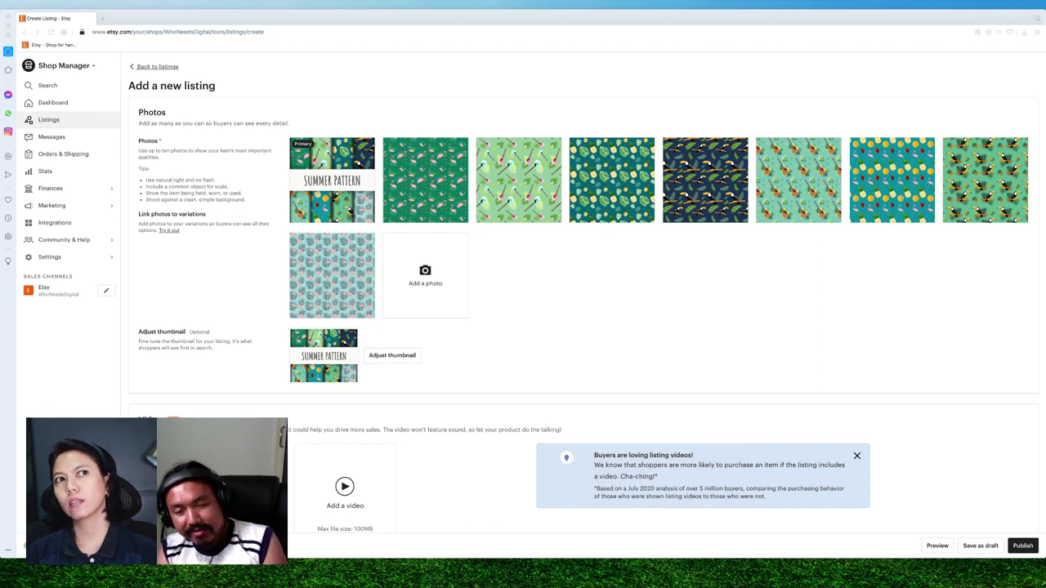
{"action": "left_click", "coordinate": [765, 328]}
{"action": "scroll", "coordinate": [549, 336], "scroll_direction": "down", "scroll_amount": 1}
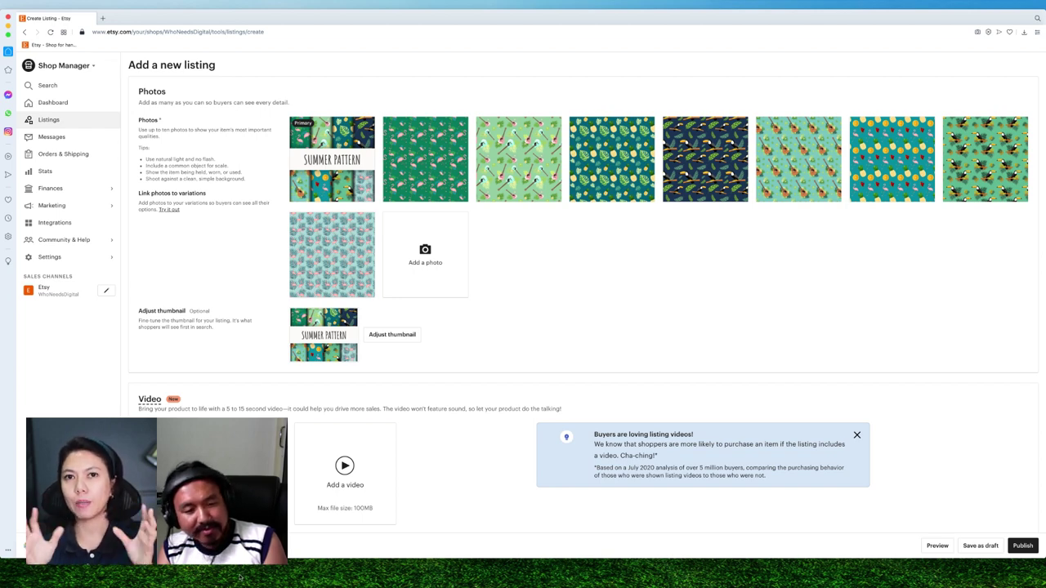
{"action": "left_click", "coordinate": [105, 573]}
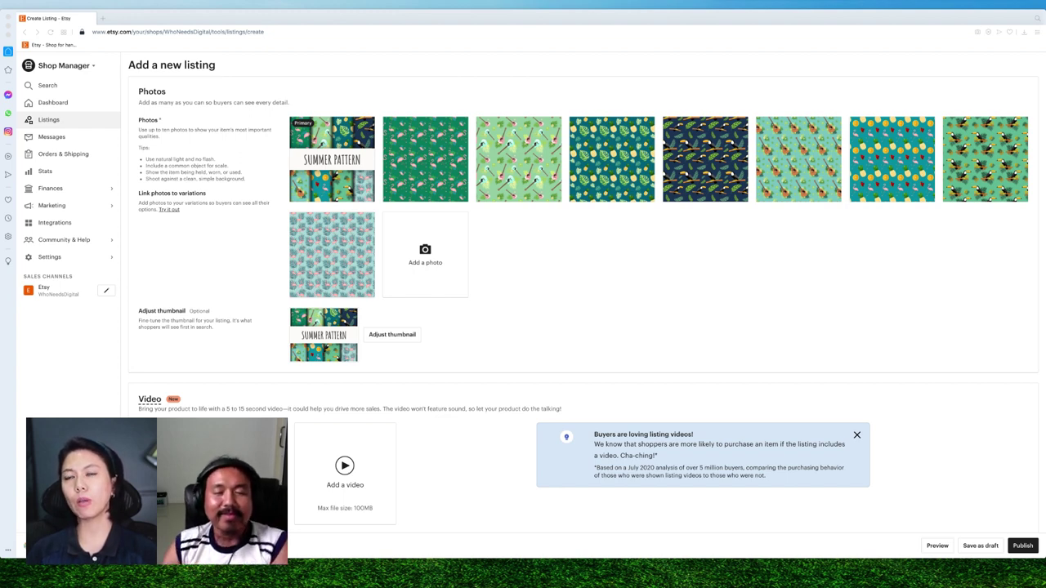
{"action": "scroll", "coordinate": [779, 358], "scroll_direction": "down", "scroll_amount": 1}
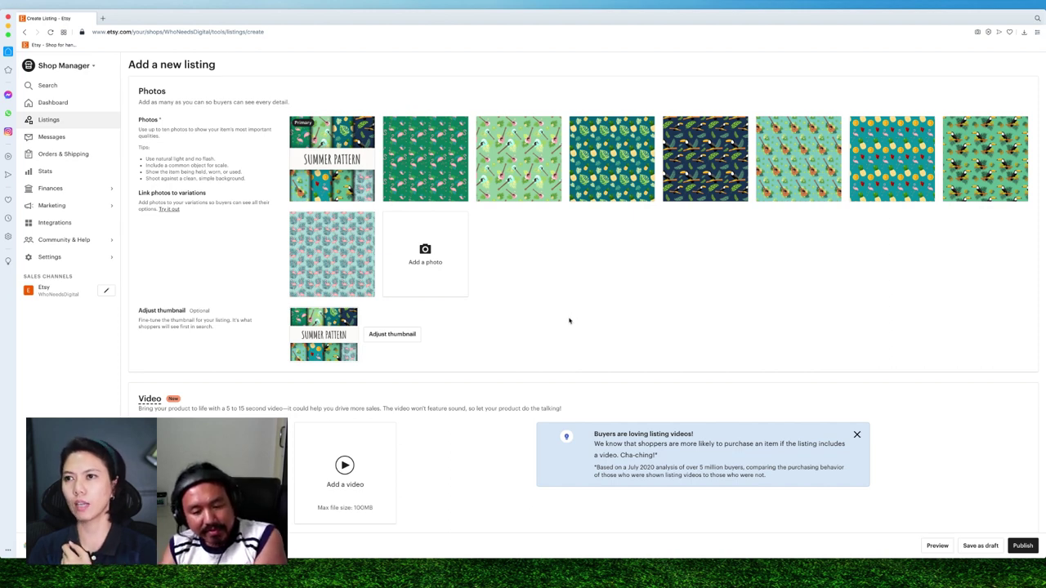
{"action": "scroll", "coordinate": [569, 321], "scroll_direction": "down", "scroll_amount": 1}
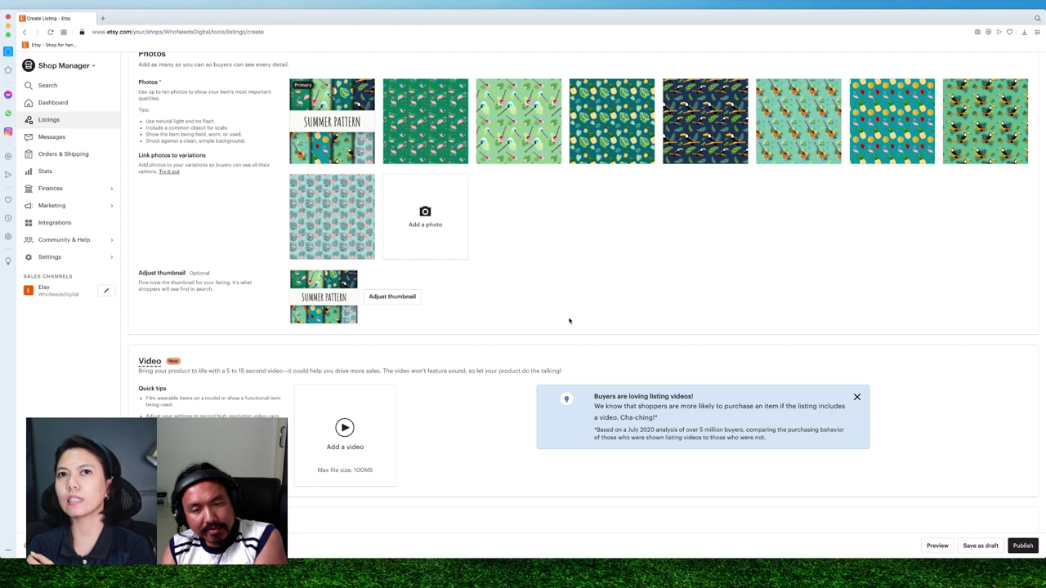
{"action": "scroll", "coordinate": [570, 320], "scroll_direction": "up", "scroll_amount": 1}
{"action": "scroll", "coordinate": [570, 320], "scroll_direction": "up", "scroll_amount": 1}
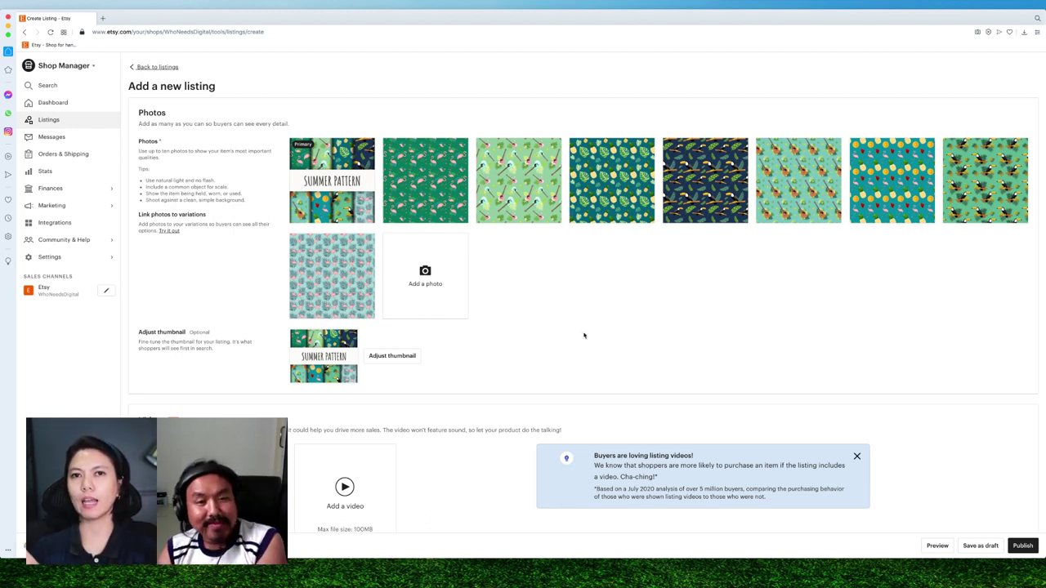
{"action": "scroll", "coordinate": [514, 375], "scroll_direction": "down", "scroll_amount": 1}
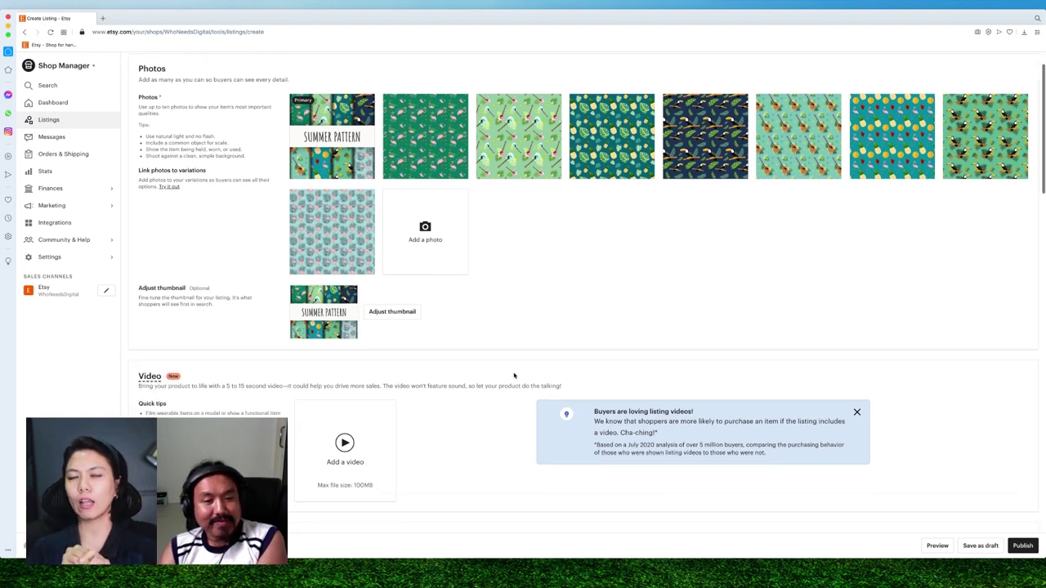
{"action": "scroll", "coordinate": [514, 375], "scroll_direction": "down", "scroll_amount": 2}
{"action": "scroll", "coordinate": [514, 375], "scroll_direction": "up", "scroll_amount": 2}
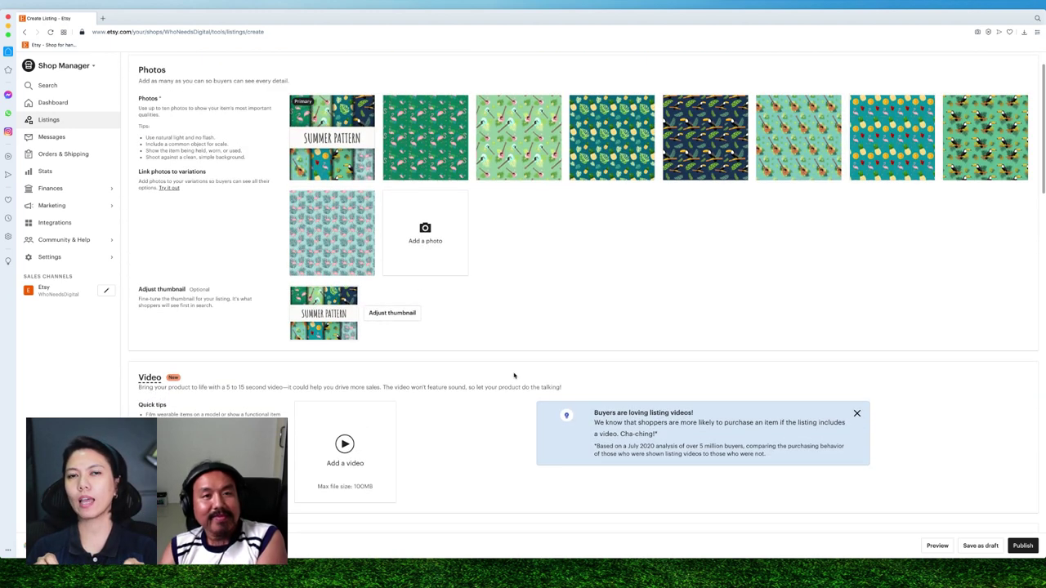
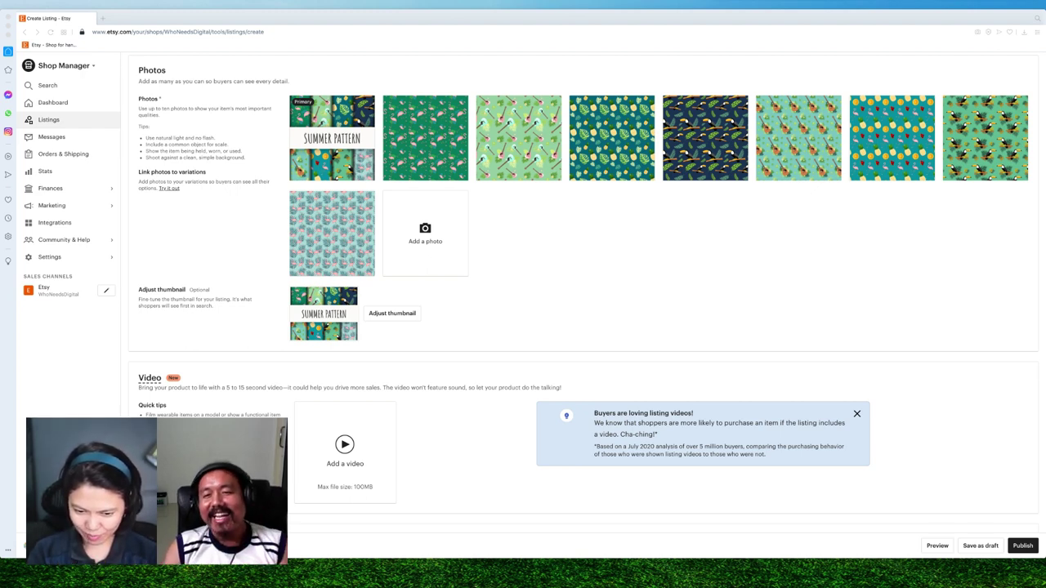
Fill the Title with the earlier 'Colourful Summer Pattern printable | … Hornbill Pattern' title and zoom in.
{"action": "scroll", "coordinate": [550, 325], "scroll_direction": "down", "scroll_amount": 5}
{"action": "scroll", "coordinate": [551, 325], "scroll_direction": "down", "scroll_amount": 6}
{"action": "scroll", "coordinate": [551, 326], "scroll_direction": "up", "scroll_amount": 4}
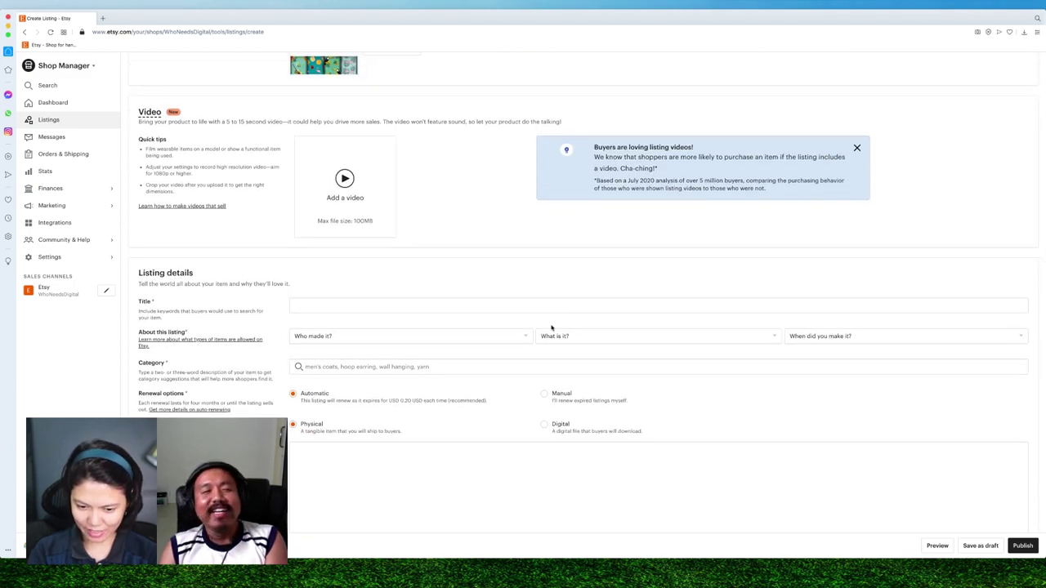
{"action": "scroll", "coordinate": [550, 326], "scroll_direction": "up", "scroll_amount": 8}
{"action": "scroll", "coordinate": [425, 294], "scroll_direction": "up", "scroll_amount": 3}
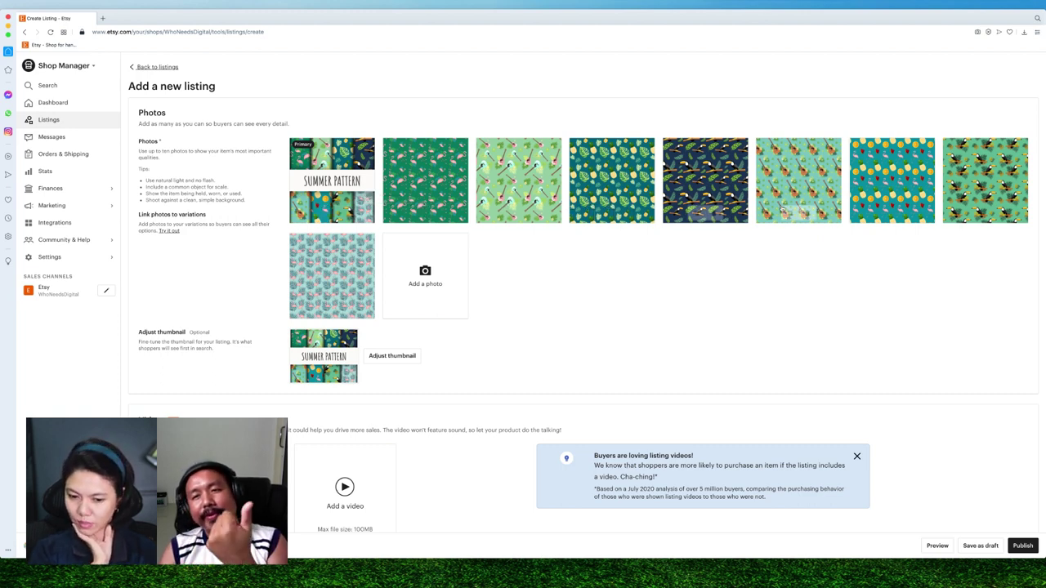
{"action": "scroll", "coordinate": [642, 279], "scroll_direction": "down", "scroll_amount": 3}
{"action": "scroll", "coordinate": [642, 279], "scroll_direction": "down", "scroll_amount": 2}
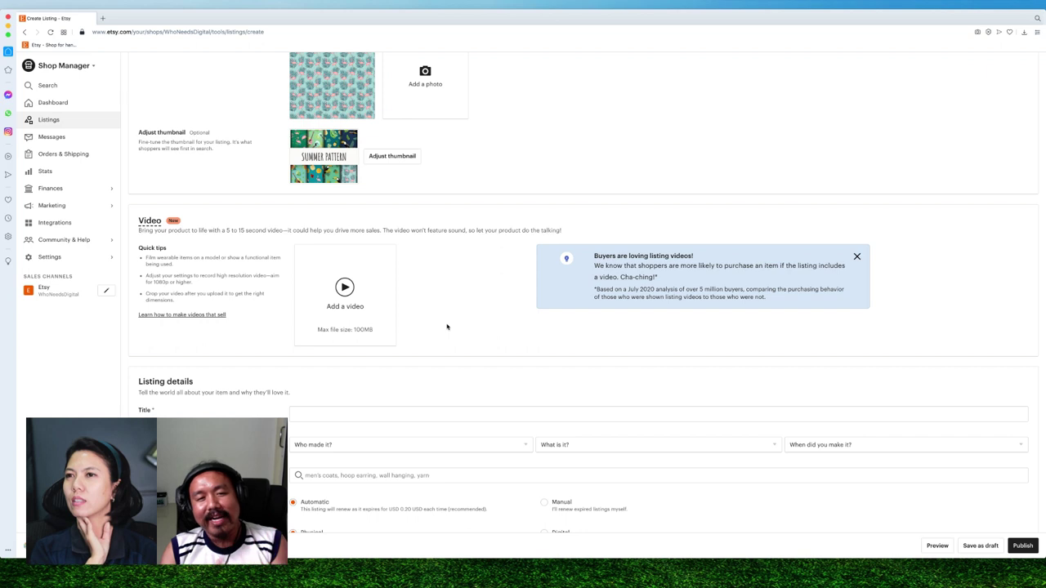
{"action": "scroll", "coordinate": [447, 327], "scroll_direction": "down", "scroll_amount": 3}
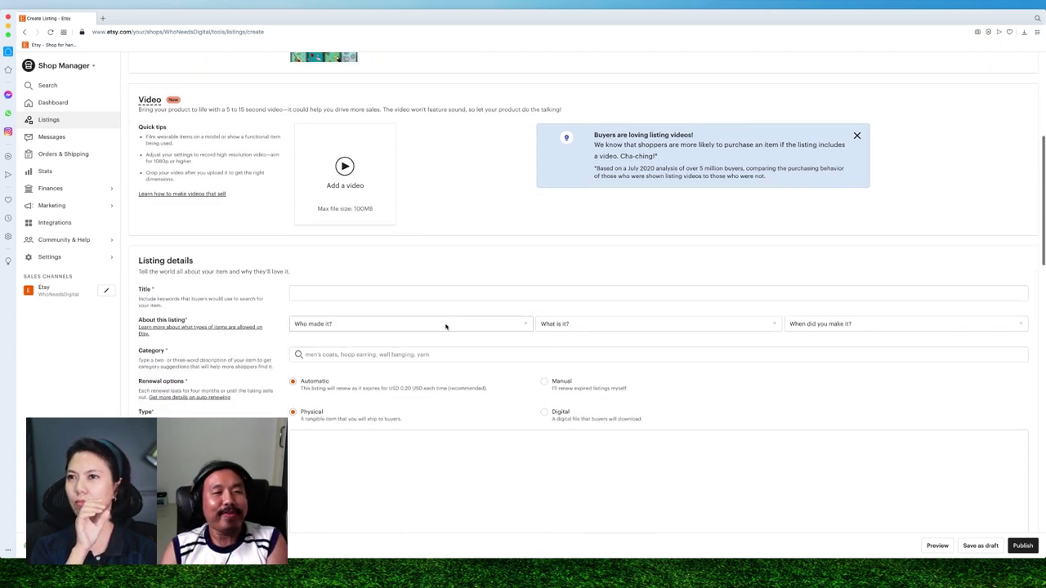
{"action": "left_click", "coordinate": [255, 299]}
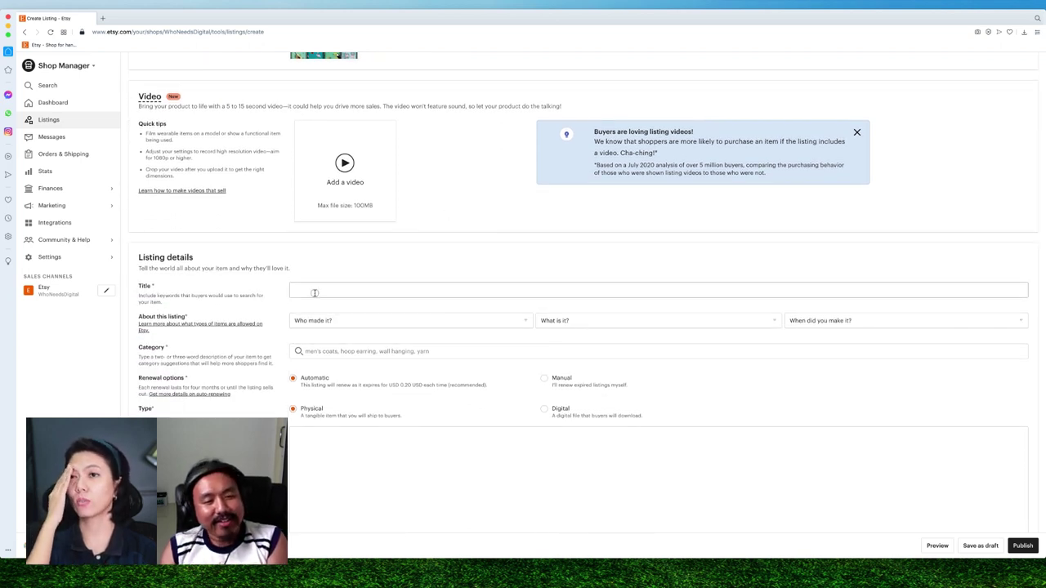
{"action": "left_click", "coordinate": [257, 578]}
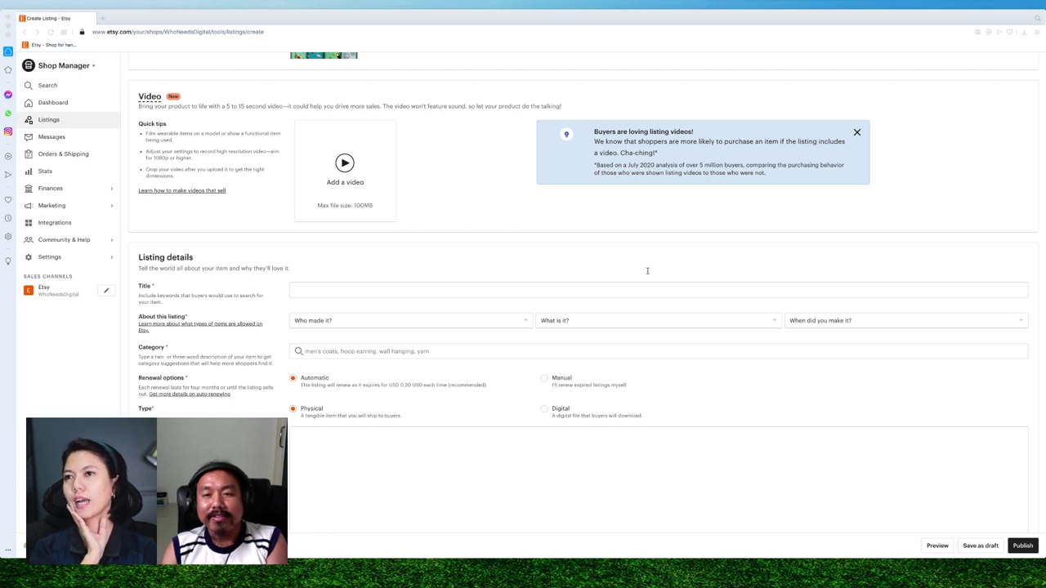
{"action": "left_click", "coordinate": [325, 288]}
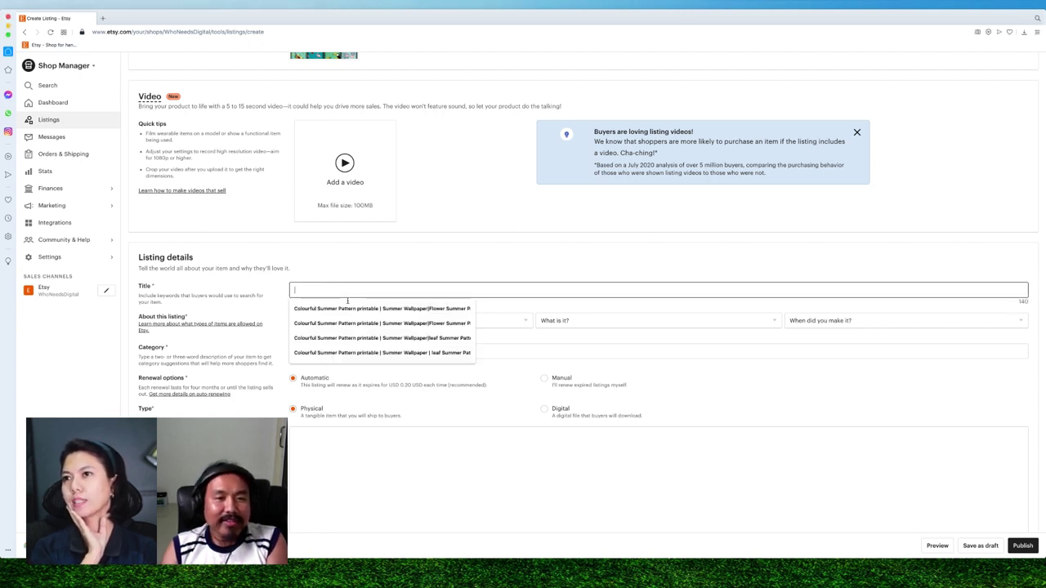
{"action": "left_click", "coordinate": [356, 308]}
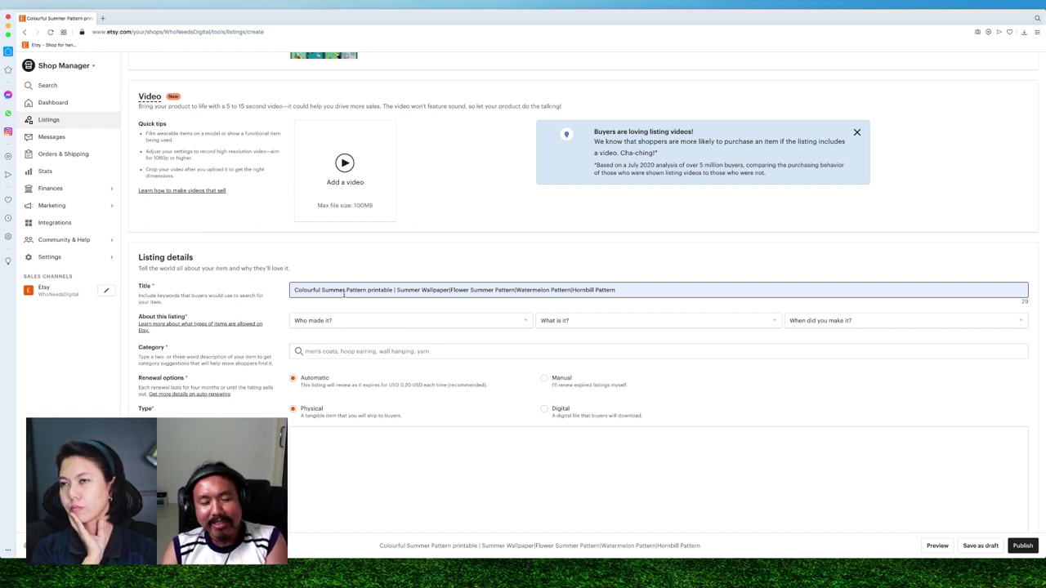
{"action": "left_click_drag", "start_coordinate": [293, 290], "coordinate": [392, 290]}
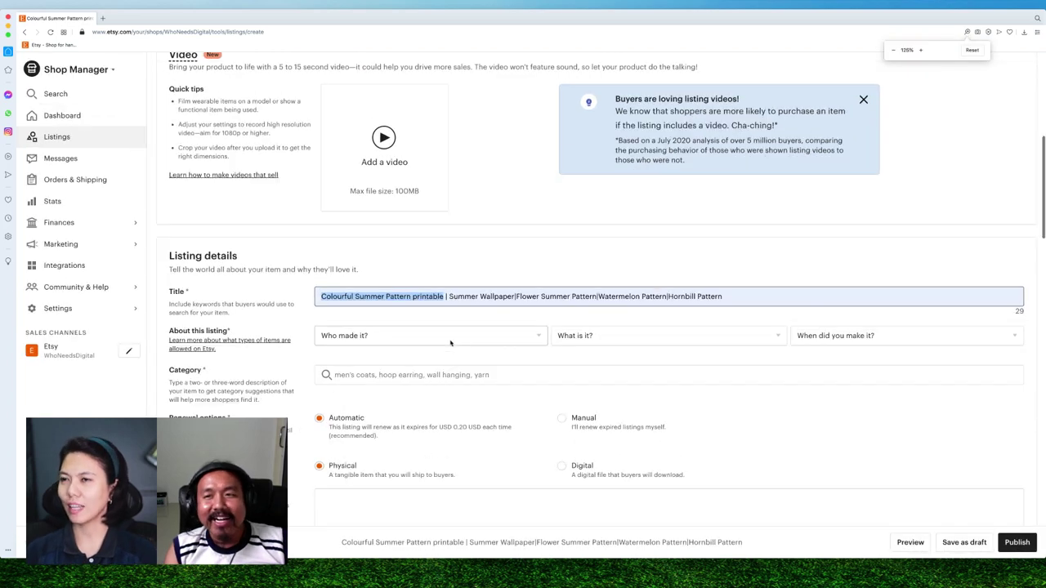
{"action": "key", "text": "super+plus"}
{"action": "key", "text": "super+plus"}
{"action": "key", "text": "super+plus"}
{"action": "key", "text": "super+plus"}
{"action": "key", "text": "BackSpace"}
{"action": "scroll", "coordinate": [474, 368], "scroll_direction": "down", "scroll_amount": 3}
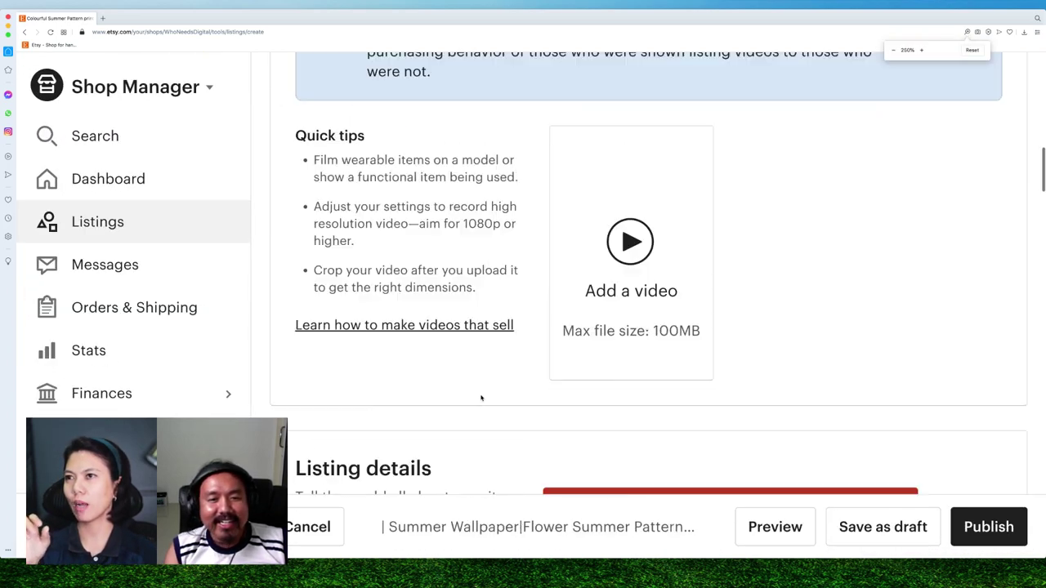
{"action": "scroll", "coordinate": [479, 400], "scroll_direction": "down", "scroll_amount": 1}
{"action": "scroll", "coordinate": [484, 392], "scroll_direction": "down", "scroll_amount": 3}
{"action": "scroll", "coordinate": [484, 392], "scroll_direction": "down", "scroll_amount": 2}
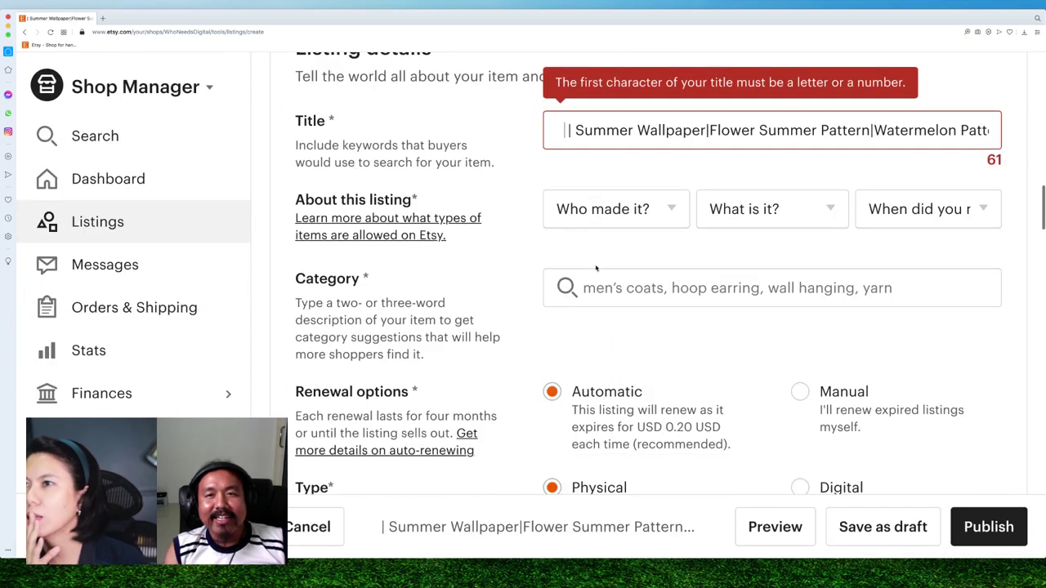
{"action": "left_click", "coordinate": [634, 133]}
{"action": "key", "text": "super+Left"}
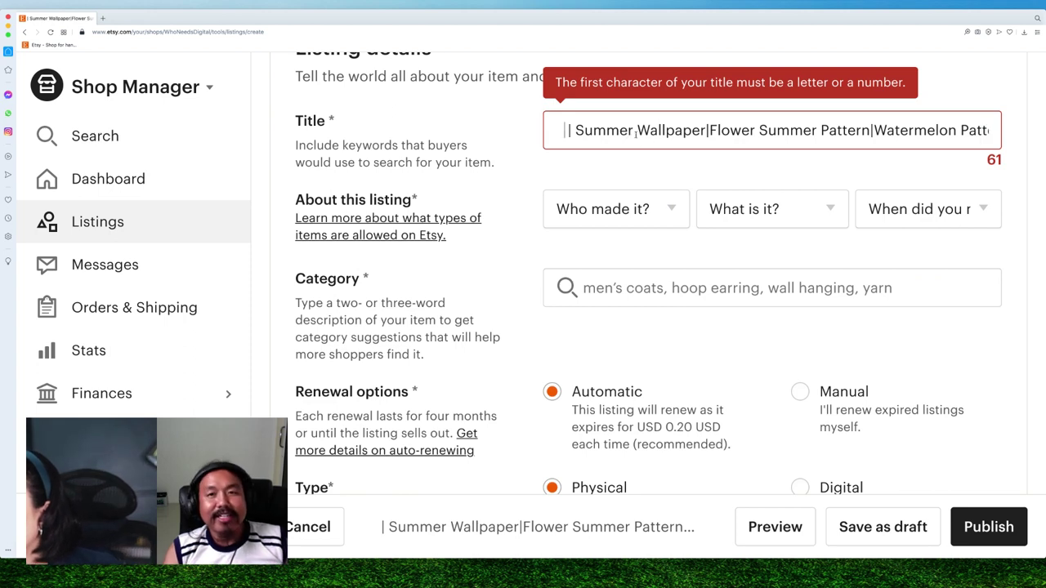
{"action": "key", "text": "super+z"}
{"action": "left_click", "coordinate": [683, 132]}
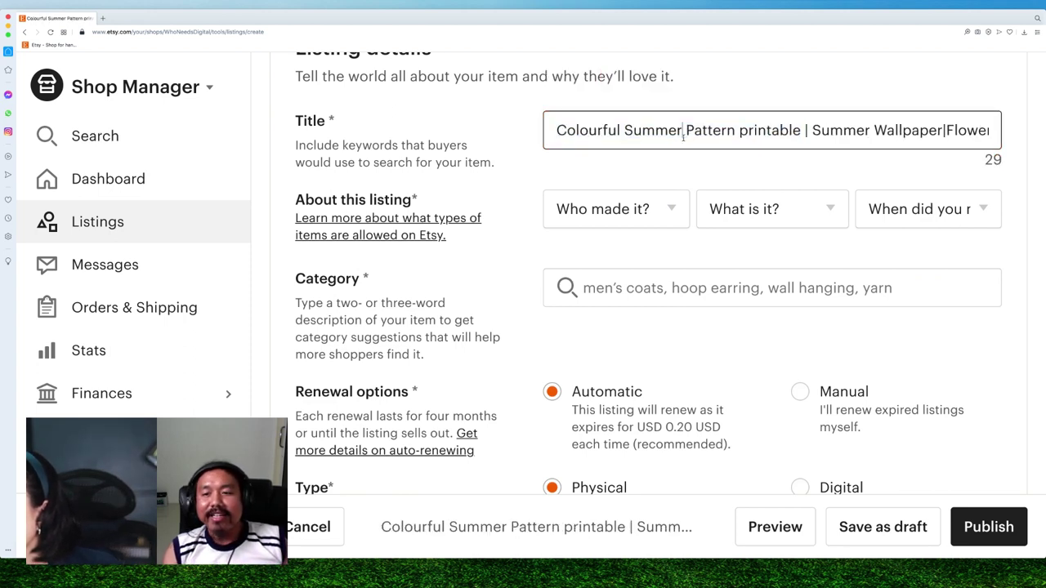
{"action": "left_click_drag", "start_coordinate": [557, 131], "coordinate": [801, 132]}
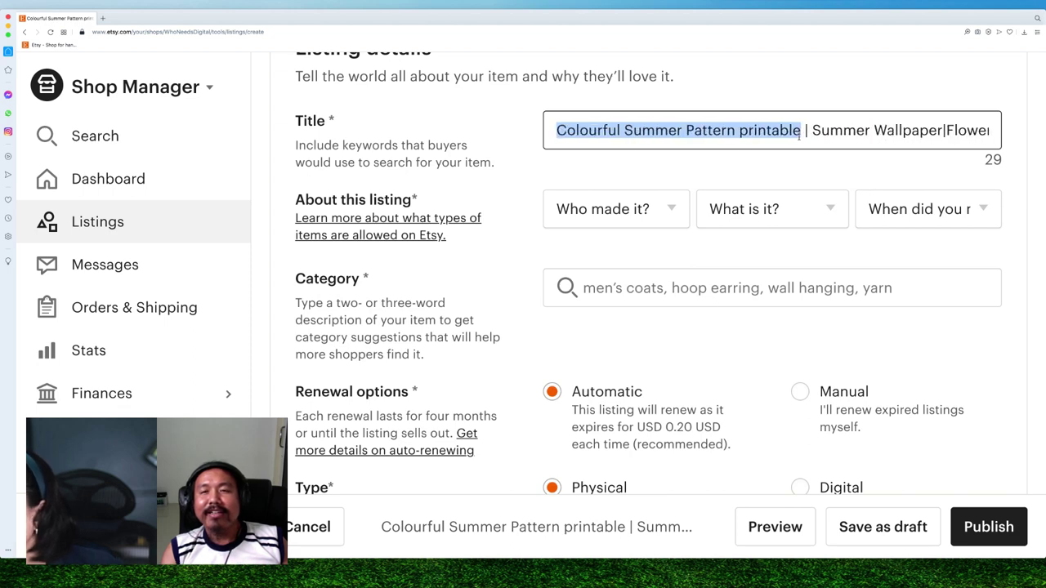
{"action": "scroll", "coordinate": [838, 151], "scroll_direction": "right", "scroll_amount": 2}
{"action": "scroll", "coordinate": [718, 131], "scroll_direction": "right", "scroll_amount": 2}
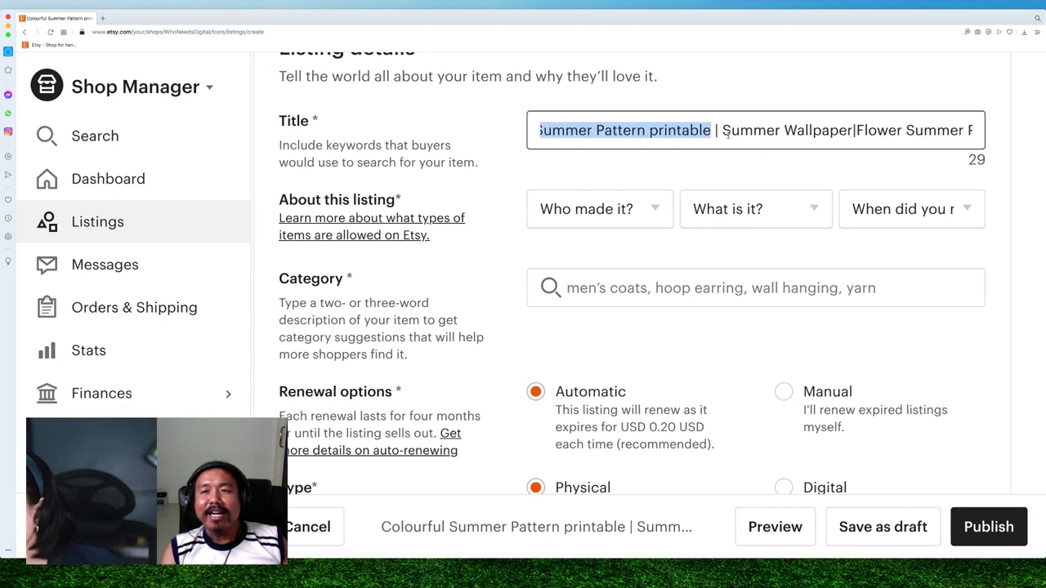
{"action": "left_click", "coordinate": [716, 131]}
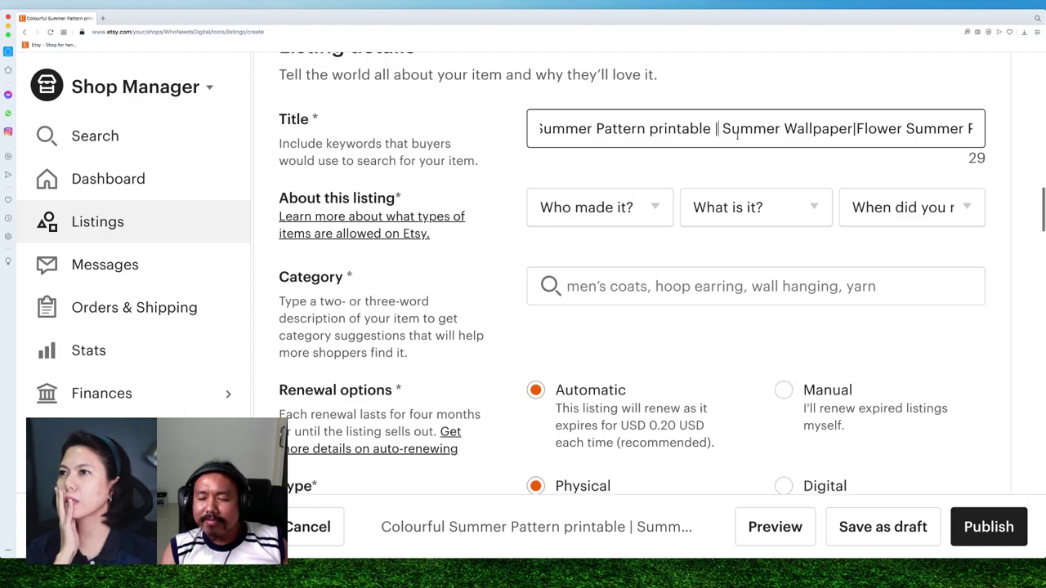
{"action": "scroll", "coordinate": [737, 137], "scroll_direction": "right", "scroll_amount": 3}
{"action": "scroll", "coordinate": [737, 137], "scroll_direction": "up", "scroll_amount": 2}
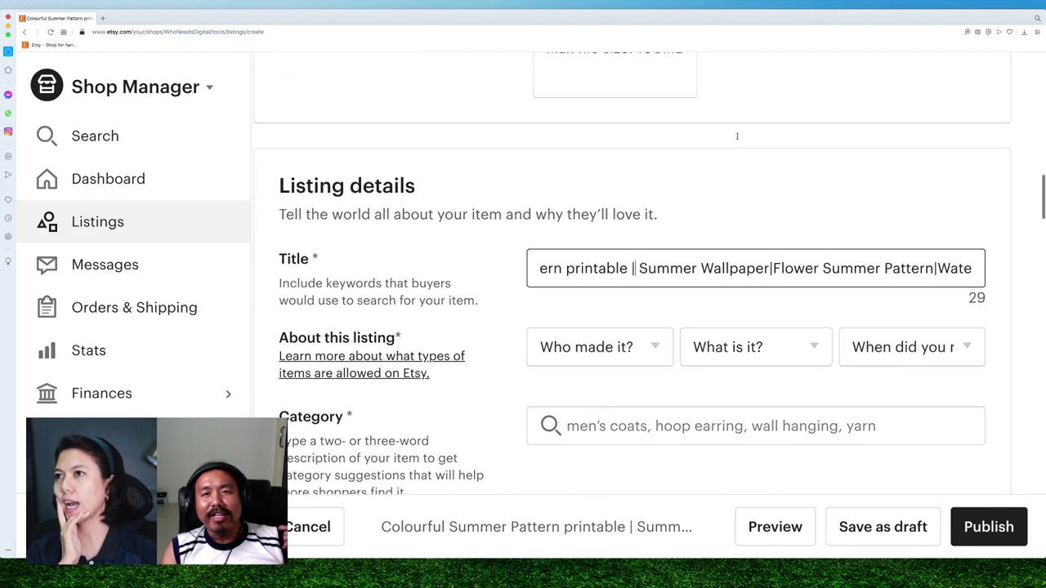
{"action": "scroll", "coordinate": [738, 139], "scroll_direction": "up", "scroll_amount": 4}
{"action": "scroll", "coordinate": [738, 138], "scroll_direction": "up", "scroll_amount": 6}
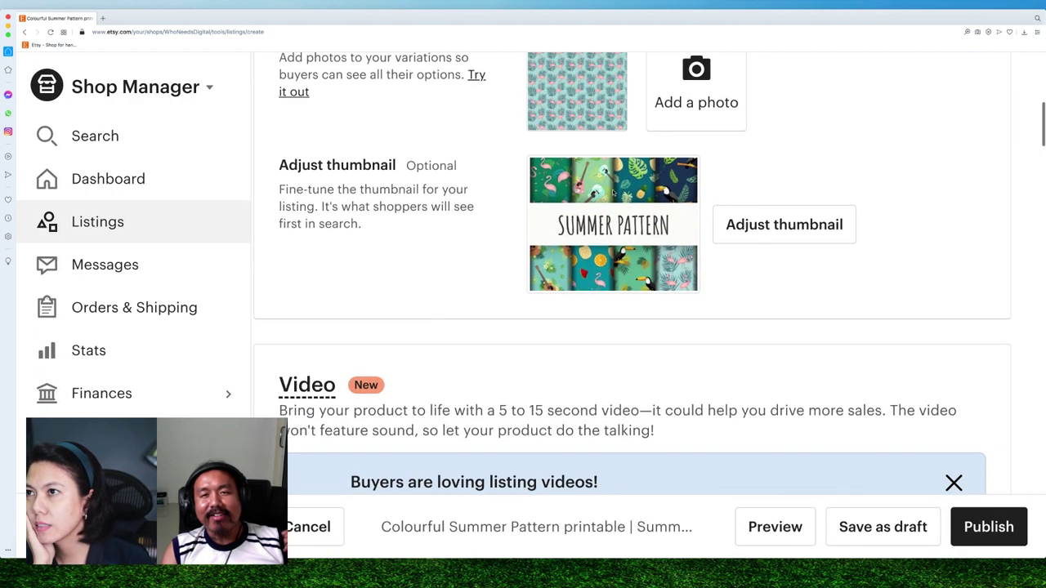
{"action": "scroll", "coordinate": [607, 194], "scroll_direction": "up", "scroll_amount": 1}
{"action": "scroll", "coordinate": [749, 253], "scroll_direction": "down", "scroll_amount": 5}
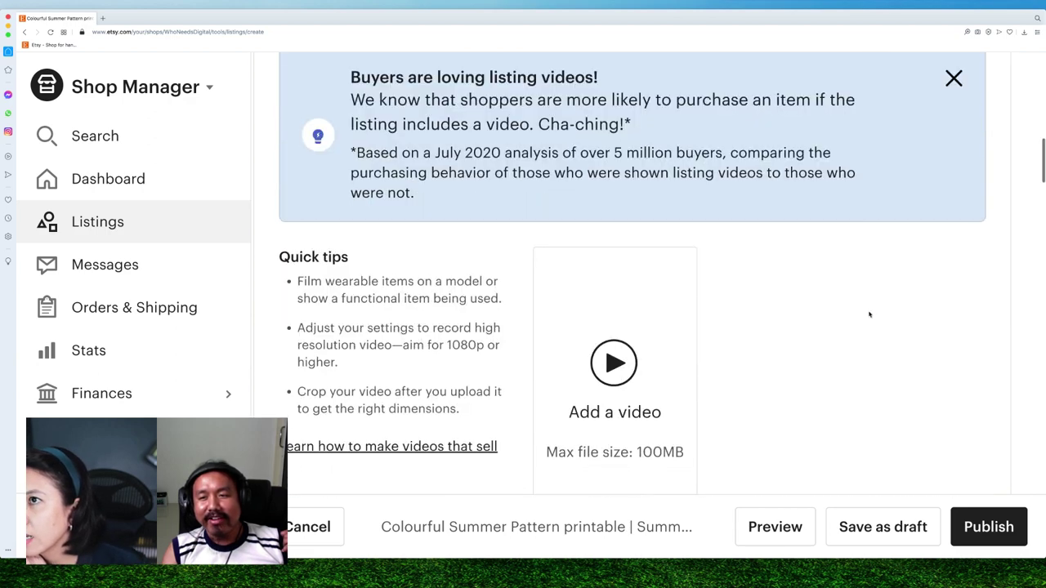
{"action": "scroll", "coordinate": [821, 286], "scroll_direction": "down", "scroll_amount": 1}
{"action": "scroll", "coordinate": [821, 286], "scroll_direction": "down", "scroll_amount": 3}
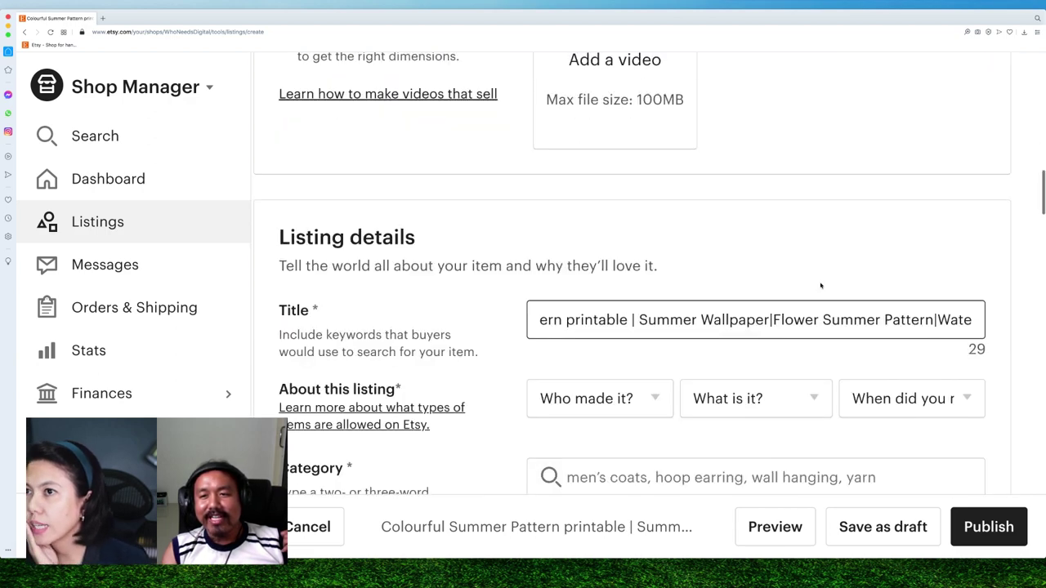
{"action": "left_click", "coordinate": [827, 324]}
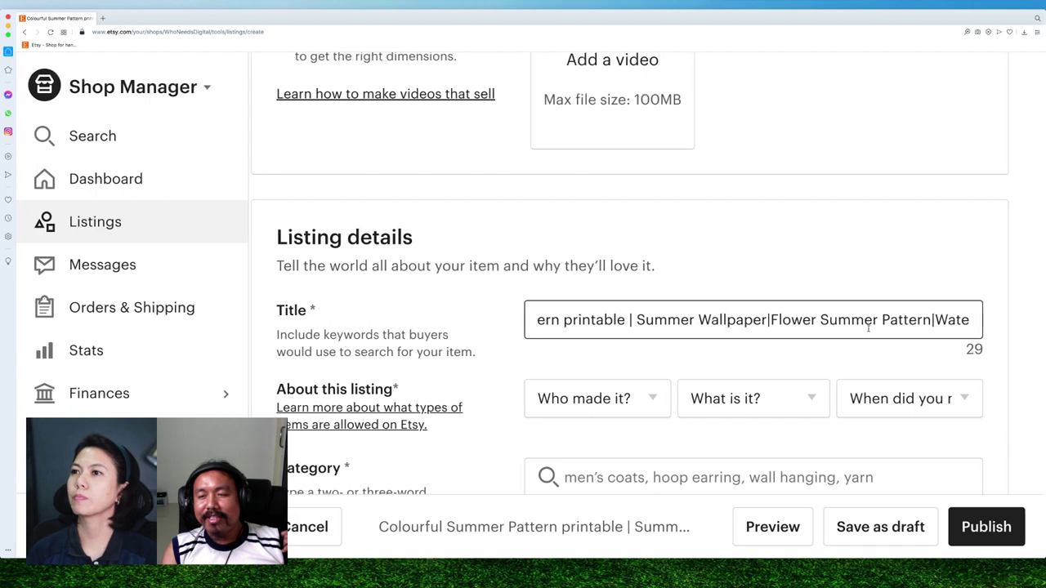
{"action": "left_click_drag", "start_coordinate": [864, 322], "coordinate": [977, 328]}
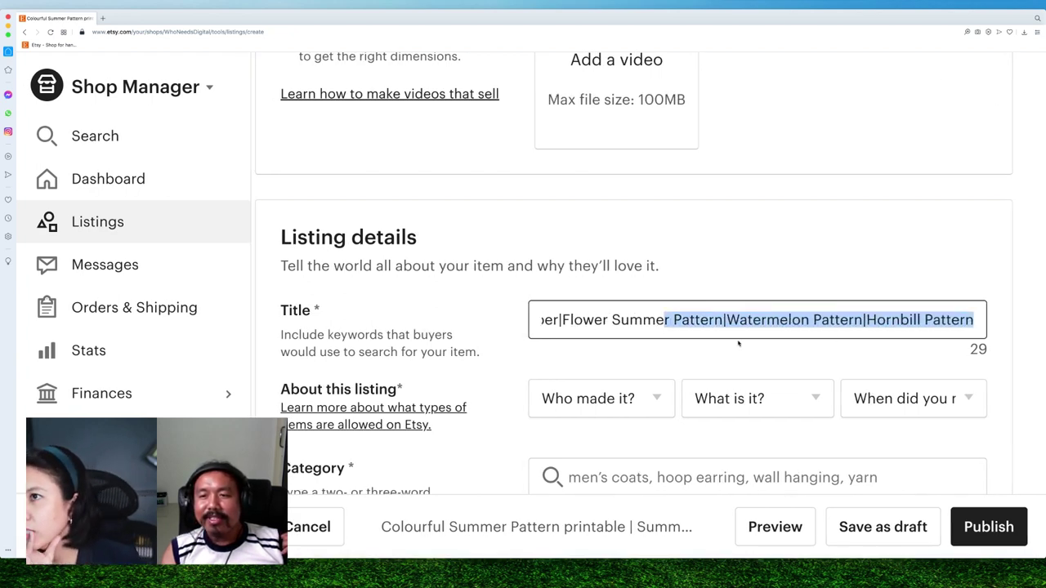
{"action": "scroll", "coordinate": [739, 327], "scroll_direction": "up", "scroll_amount": 1}
{"action": "scroll", "coordinate": [739, 326], "scroll_direction": "up", "scroll_amount": 3}
{"action": "scroll", "coordinate": [739, 326], "scroll_direction": "up", "scroll_amount": 2}
{"action": "scroll", "coordinate": [739, 327], "scroll_direction": "up", "scroll_amount": 4}
{"action": "scroll", "coordinate": [739, 328], "scroll_direction": "up", "scroll_amount": 3}
{"action": "scroll", "coordinate": [740, 327], "scroll_direction": "up", "scroll_amount": 1}
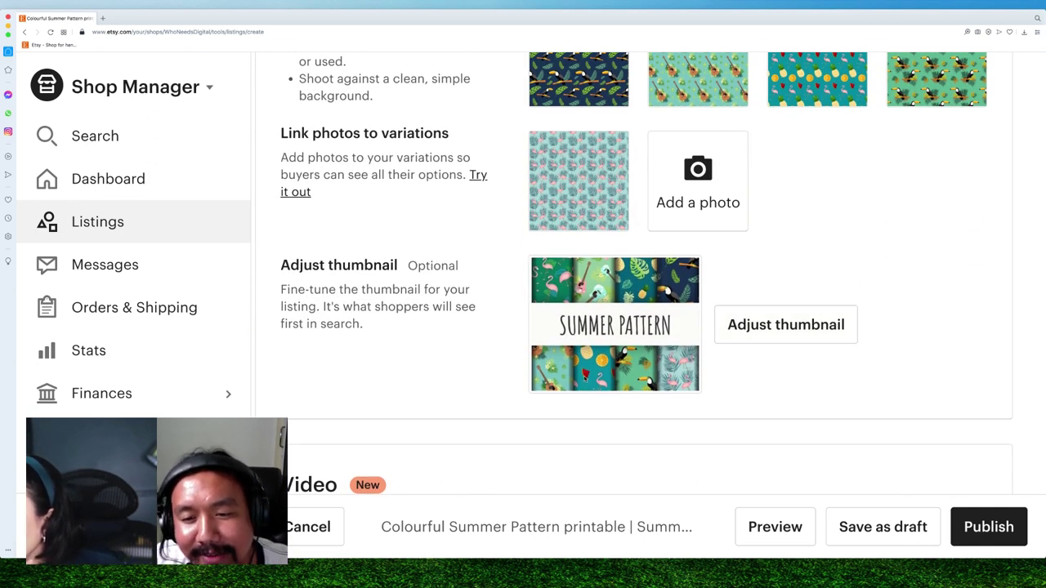
{"action": "scroll", "coordinate": [695, 331], "scroll_direction": "down", "scroll_amount": 10}
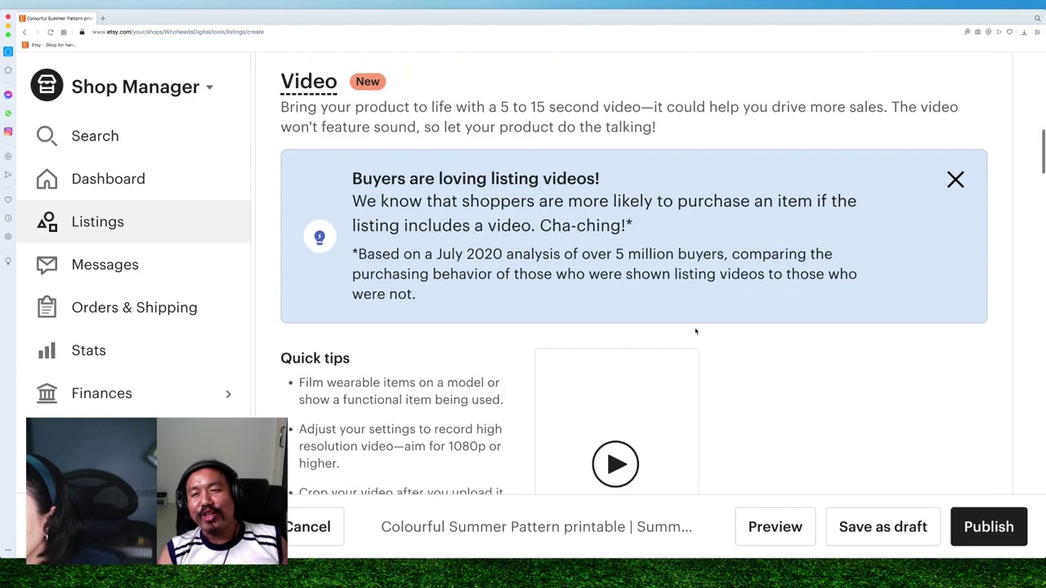
{"action": "scroll", "coordinate": [695, 331], "scroll_direction": "down", "scroll_amount": 2}
{"action": "scroll", "coordinate": [806, 229], "scroll_direction": "down", "scroll_amount": 4}
{"action": "scroll", "coordinate": [805, 229], "scroll_direction": "down", "scroll_amount": 5}
{"action": "scroll", "coordinate": [812, 273], "scroll_direction": "down", "scroll_amount": 4}
{"action": "left_click", "coordinate": [857, 278]}
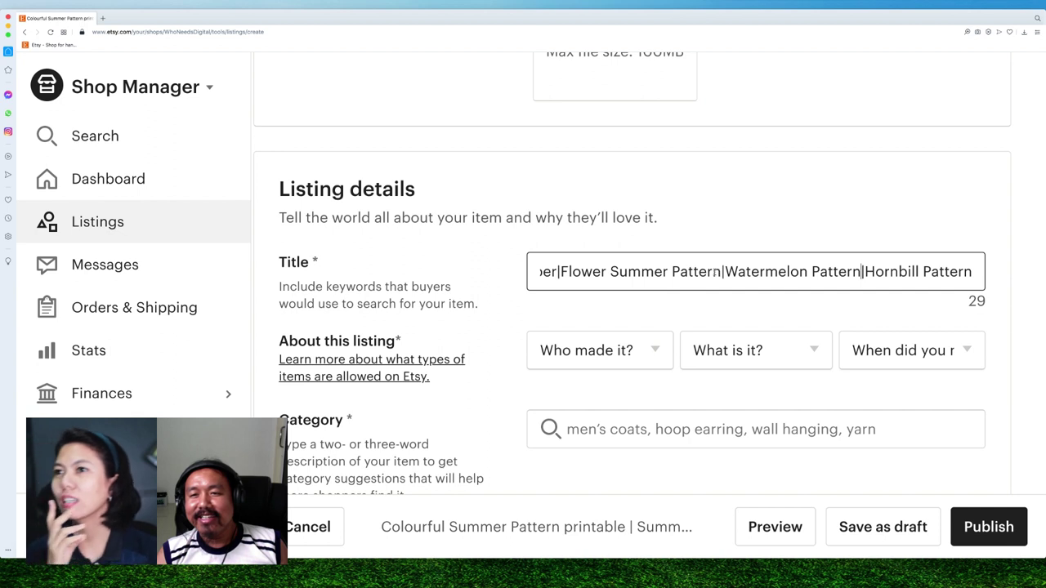
Replace 'Watermelon' with 'Fruit' in the listing title.
{"action": "left_click_drag", "start_coordinate": [809, 272], "coordinate": [726, 272]}
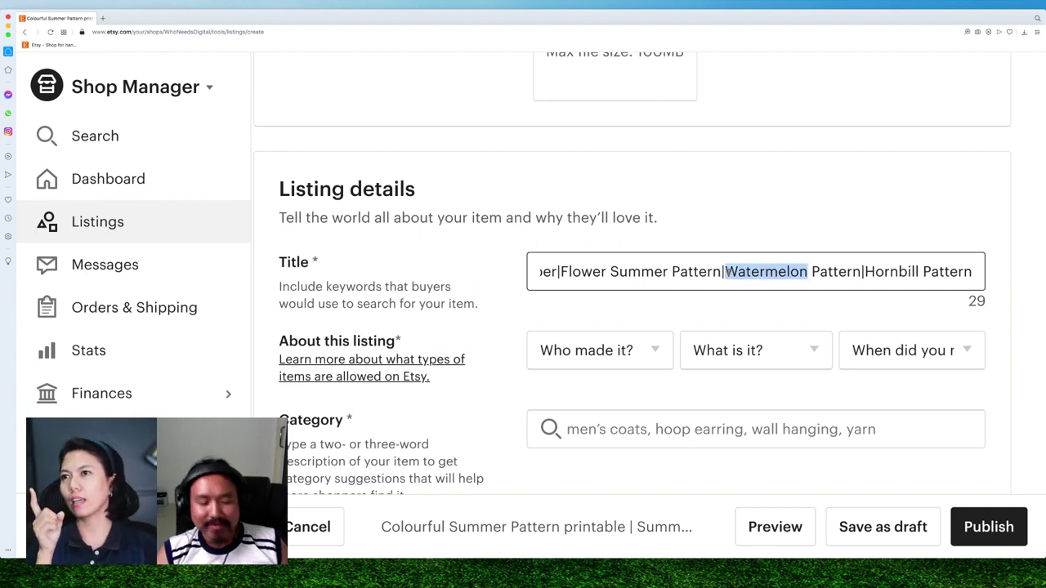
{"action": "type", "text": "Fruit"}
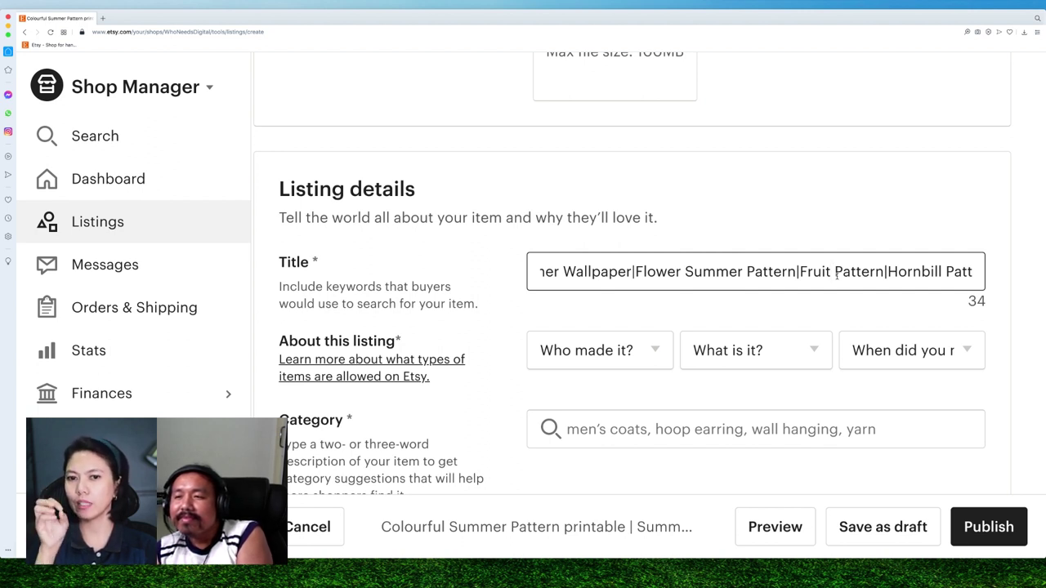
{"action": "left_click", "coordinate": [716, 571]}
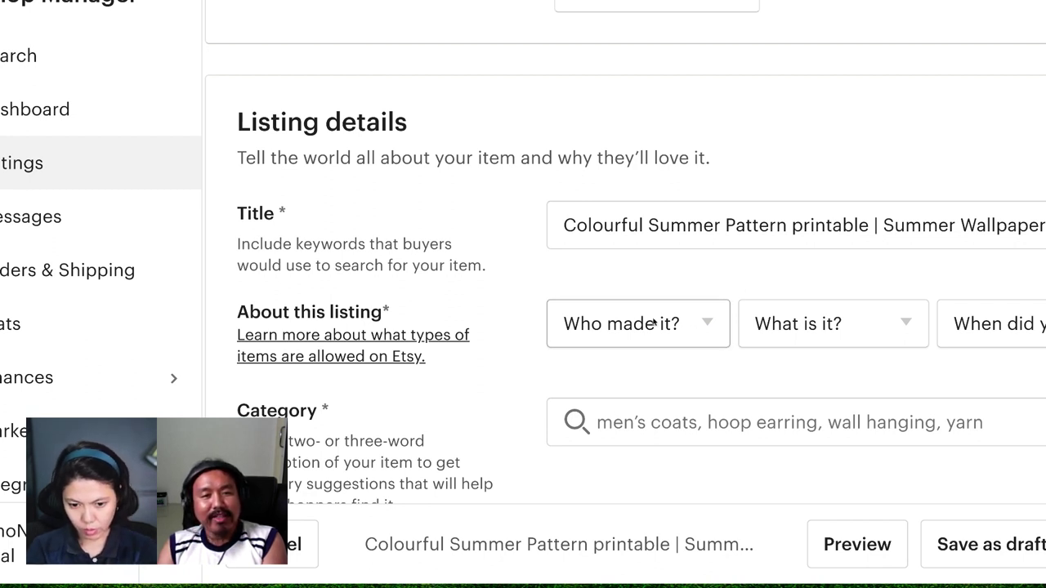
{"action": "triple_click", "coordinate": [616, 236]}
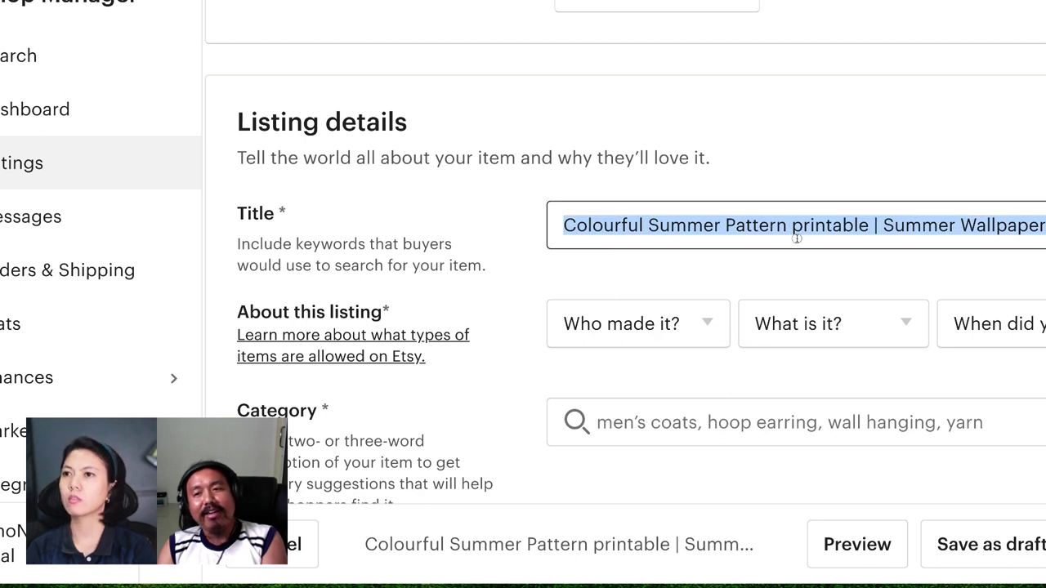
{"action": "left_click", "coordinate": [915, 227]}
{"action": "key", "text": "Right"}
{"action": "key", "text": "Right"}
{"action": "key", "text": "Right"}
{"action": "key", "text": "Right"}
{"action": "key", "text": "Right"}
{"action": "key", "text": "Right"}
{"action": "key", "text": "Right"}
{"action": "key", "text": "Right"}
{"action": "key", "text": "Right"}
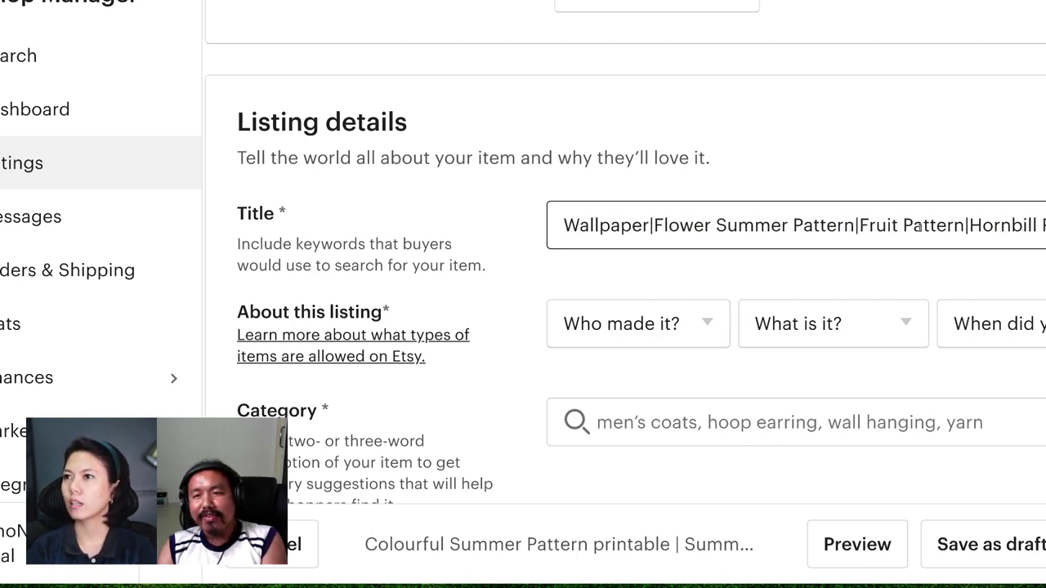
{"action": "scroll", "coordinate": [918, 229], "scroll_direction": "up", "scroll_amount": 4}
{"action": "scroll", "coordinate": [922, 233], "scroll_direction": "up", "scroll_amount": 3}
{"action": "scroll", "coordinate": [921, 232], "scroll_direction": "up", "scroll_amount": 3}
{"action": "scroll", "coordinate": [922, 231], "scroll_direction": "up", "scroll_amount": 2}
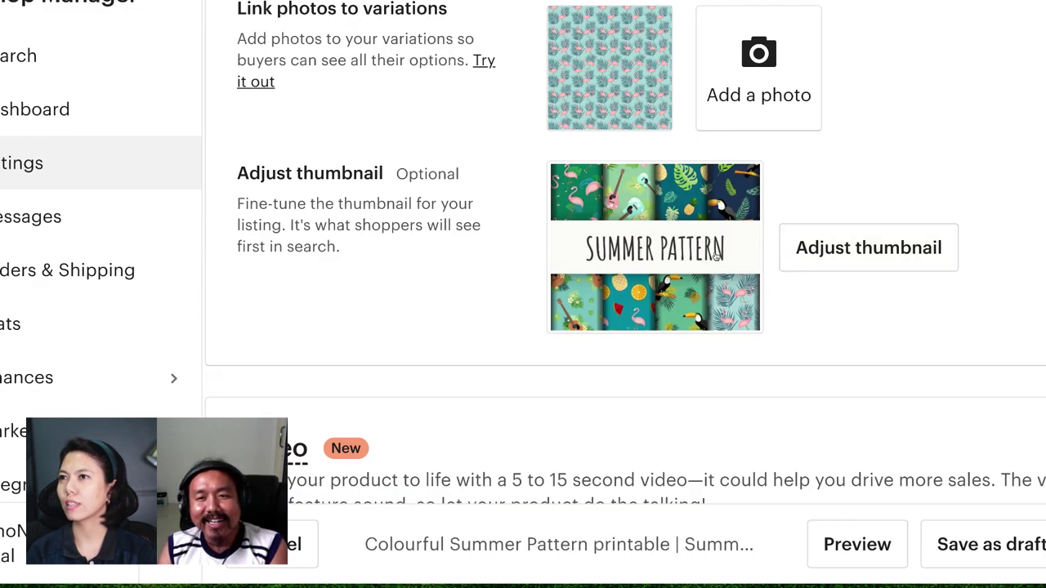
{"action": "scroll", "coordinate": [686, 314], "scroll_direction": "down", "scroll_amount": 5}
{"action": "scroll", "coordinate": [805, 362], "scroll_direction": "down", "scroll_amount": 5}
{"action": "scroll", "coordinate": [807, 359], "scroll_direction": "down", "scroll_amount": 3}
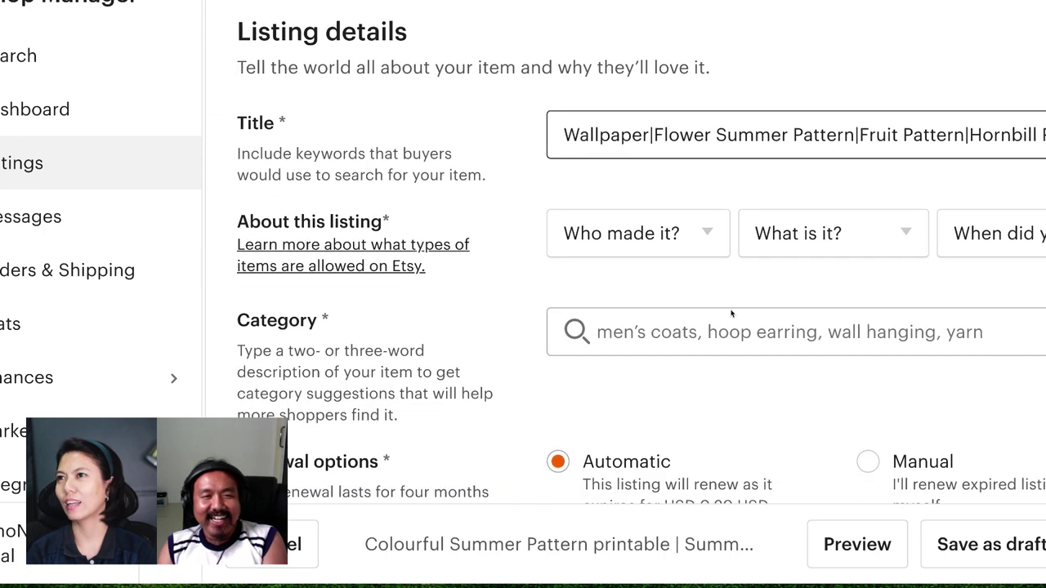
{"action": "left_click_drag", "start_coordinate": [236, 222], "coordinate": [376, 224]}
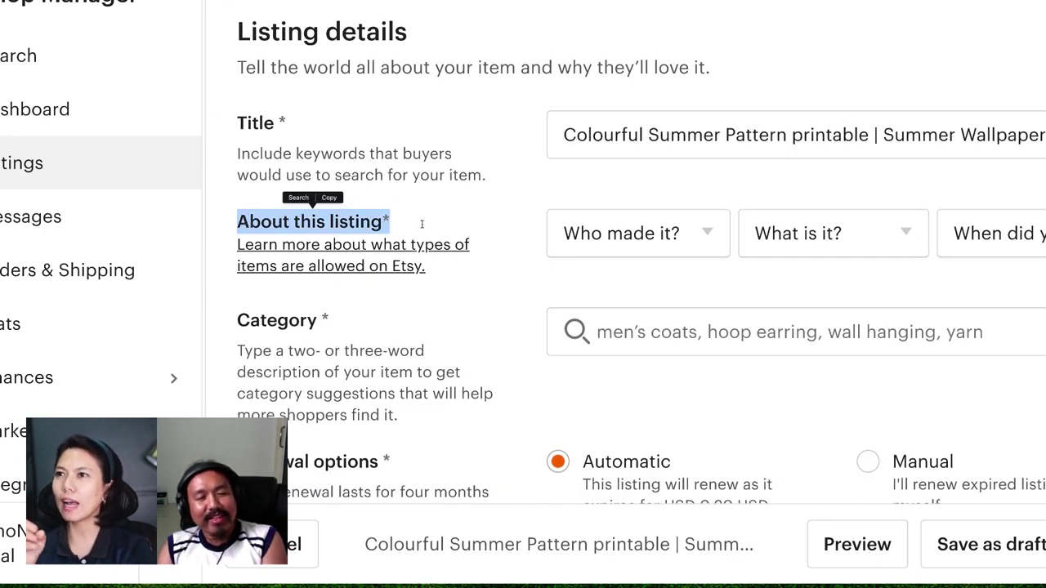
{"action": "left_click_drag", "start_coordinate": [563, 135], "coordinate": [630, 136]}
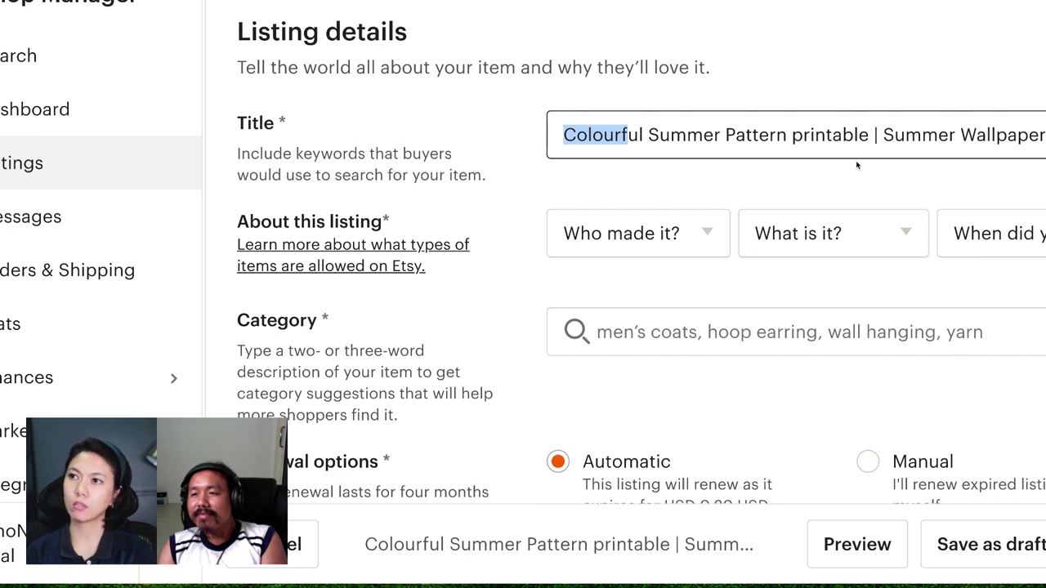
{"action": "left_click", "coordinate": [870, 586]}
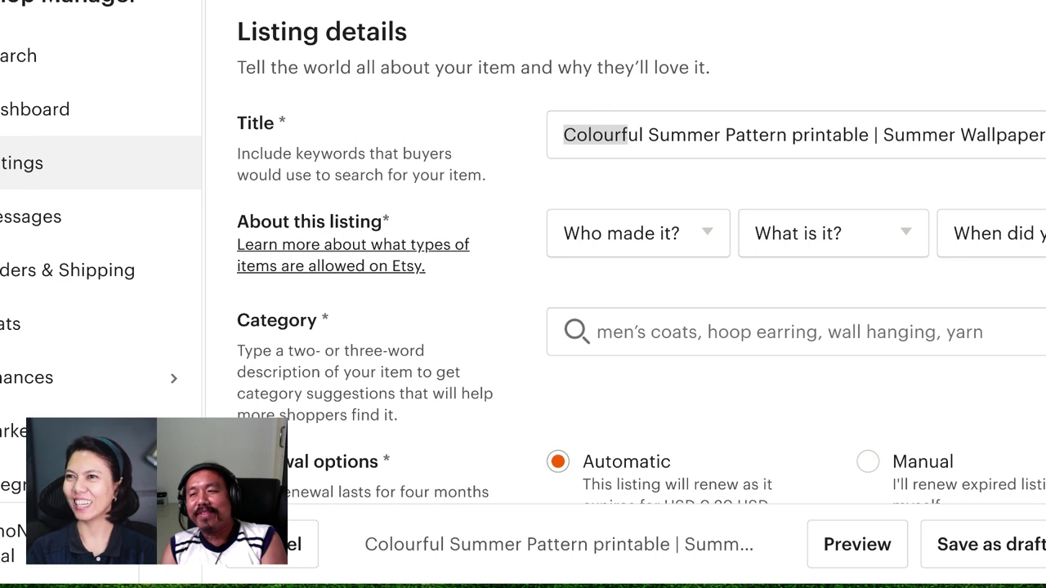
{"action": "scroll", "coordinate": [790, 275], "scroll_direction": "down", "scroll_amount": 1}
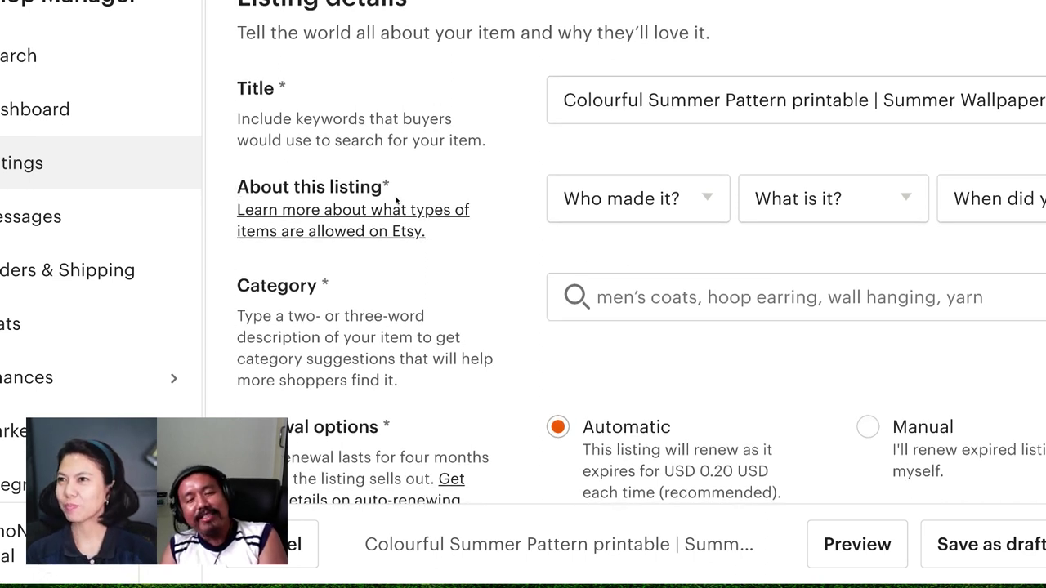
Set About this listing to I did, A finished product, made 2010 - 2019.
{"action": "left_click", "coordinate": [655, 201]}
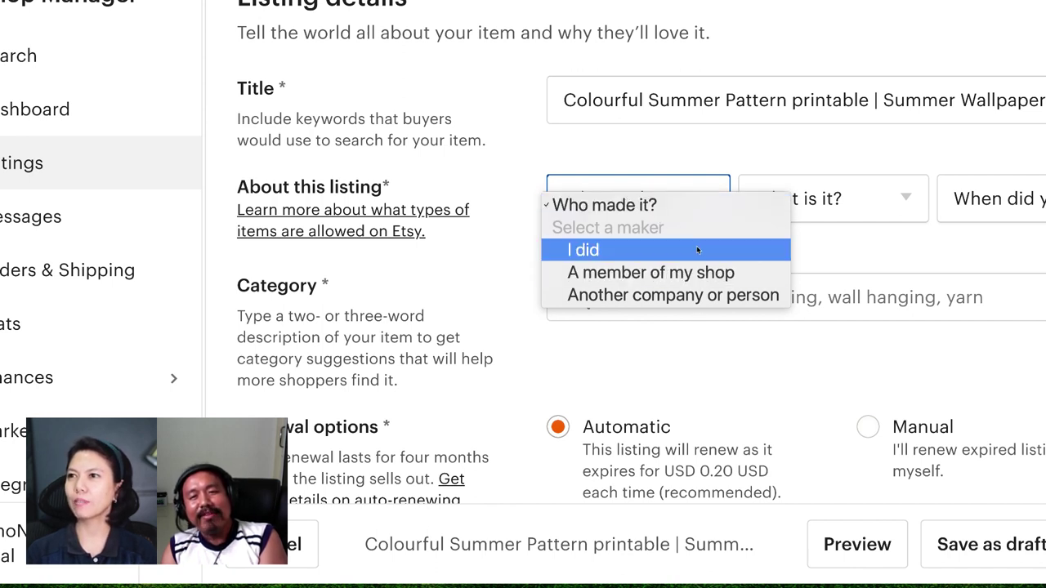
{"action": "left_click", "coordinate": [620, 258]}
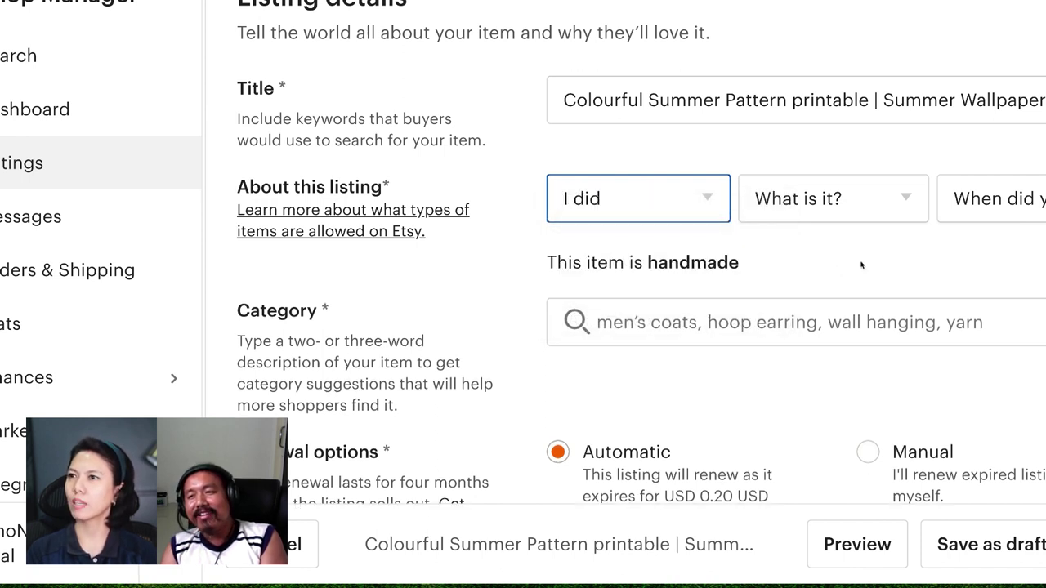
{"action": "left_click", "coordinate": [827, 205]}
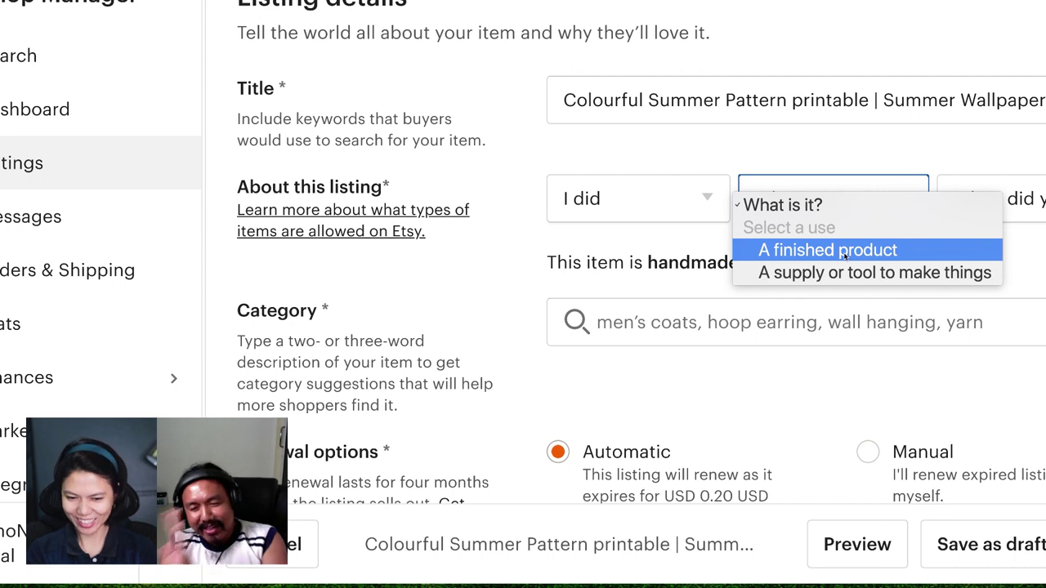
{"action": "left_click", "coordinate": [846, 254]}
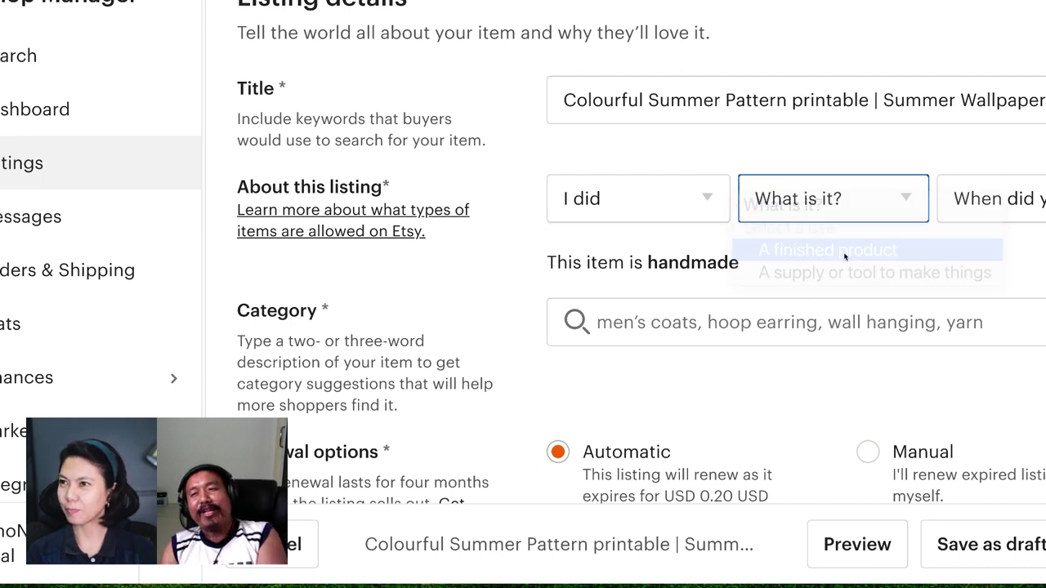
{"action": "left_click", "coordinate": [979, 199]}
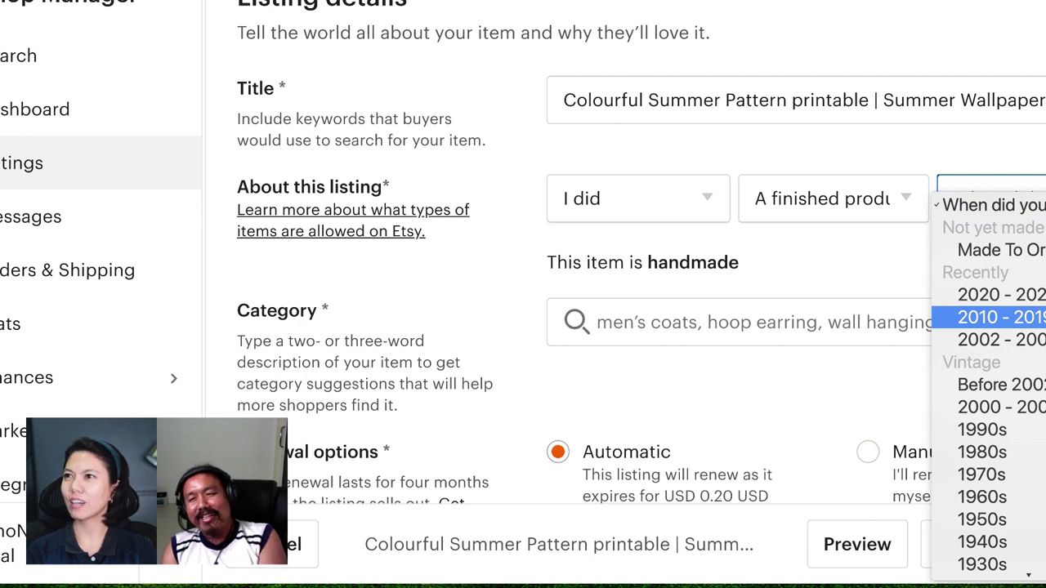
{"action": "left_click", "coordinate": [993, 316]}
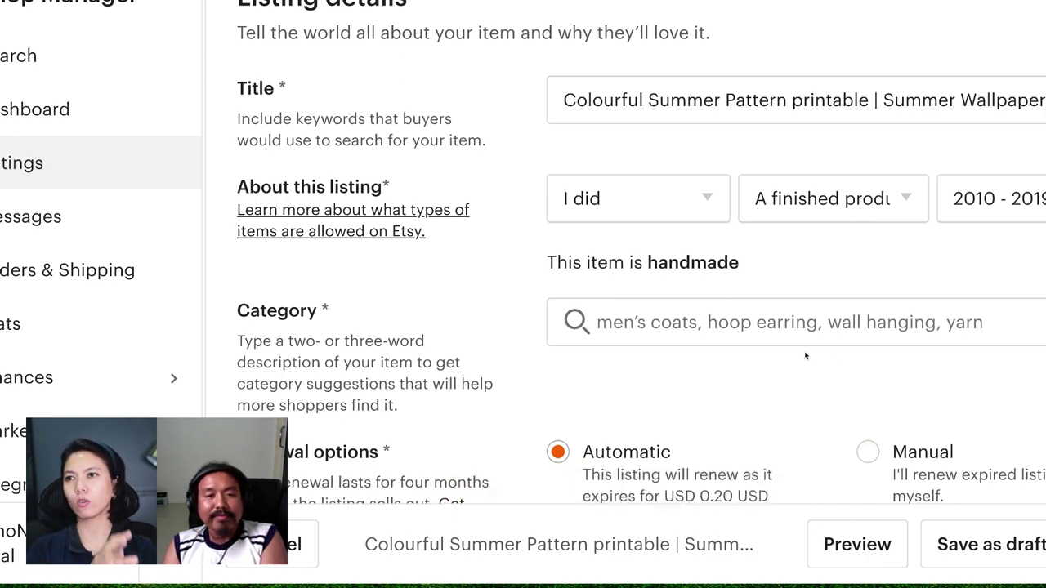
{"action": "scroll", "coordinate": [804, 356], "scroll_direction": "down", "scroll_amount": 1}
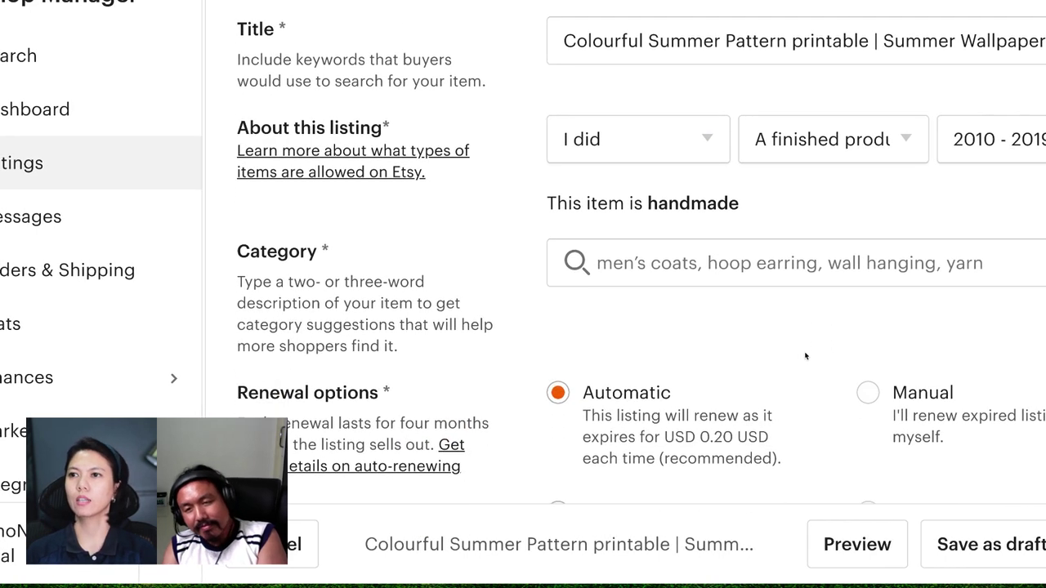
{"action": "scroll", "coordinate": [805, 356], "scroll_direction": "down", "scroll_amount": 1}
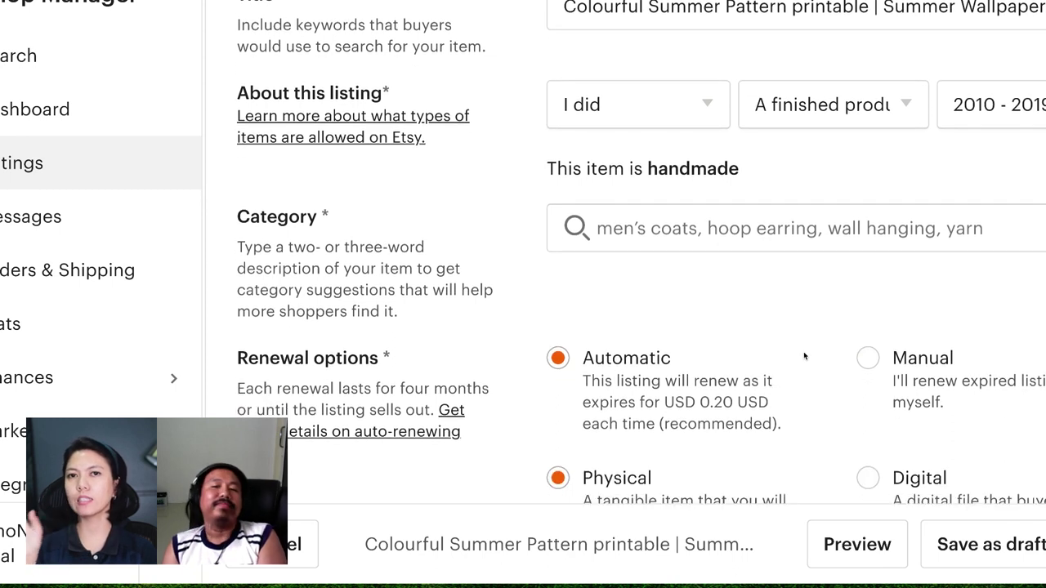
{"action": "scroll", "coordinate": [711, 273], "scroll_direction": "down", "scroll_amount": 1}
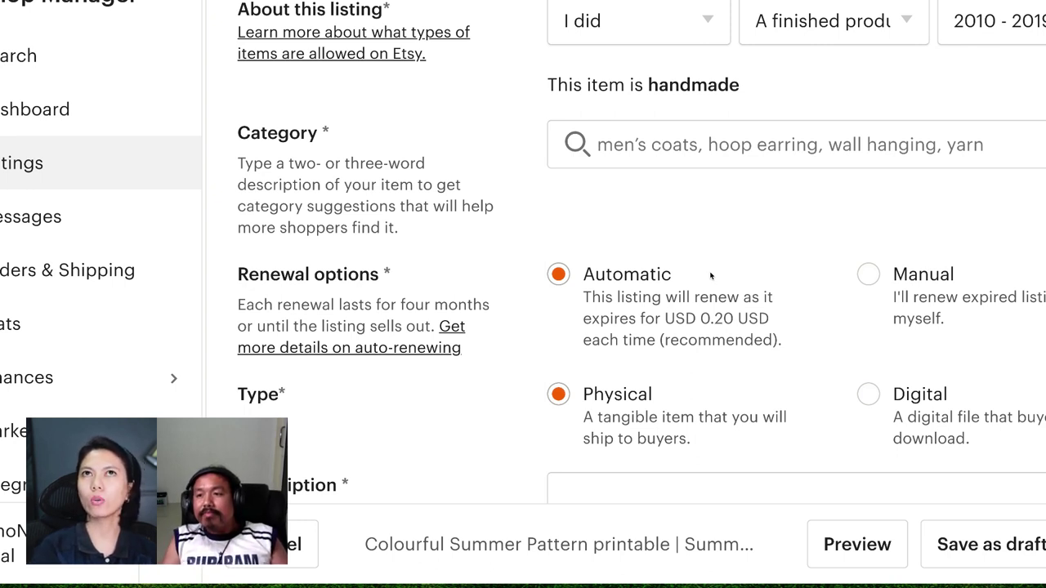
{"action": "scroll", "coordinate": [707, 278], "scroll_direction": "down", "scroll_amount": 1}
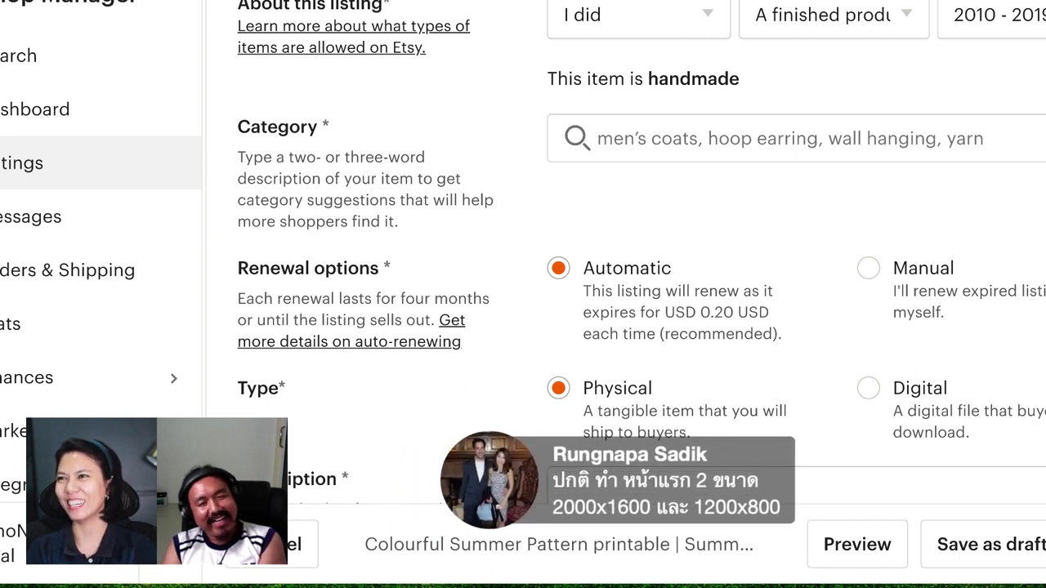
{"action": "scroll", "coordinate": [555, 281], "scroll_direction": "down", "scroll_amount": 1}
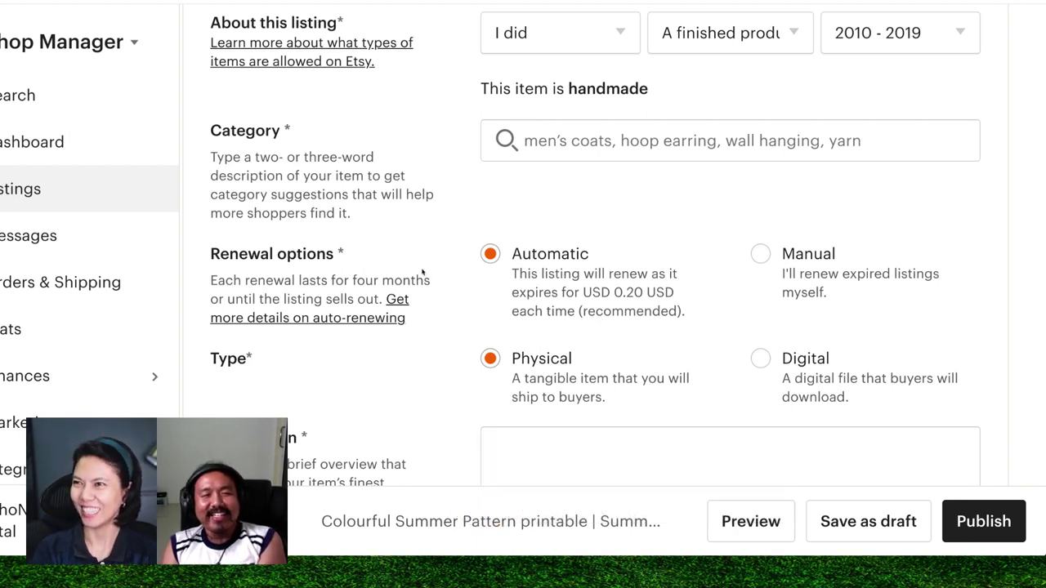
{"action": "left_click", "coordinate": [570, 139]}
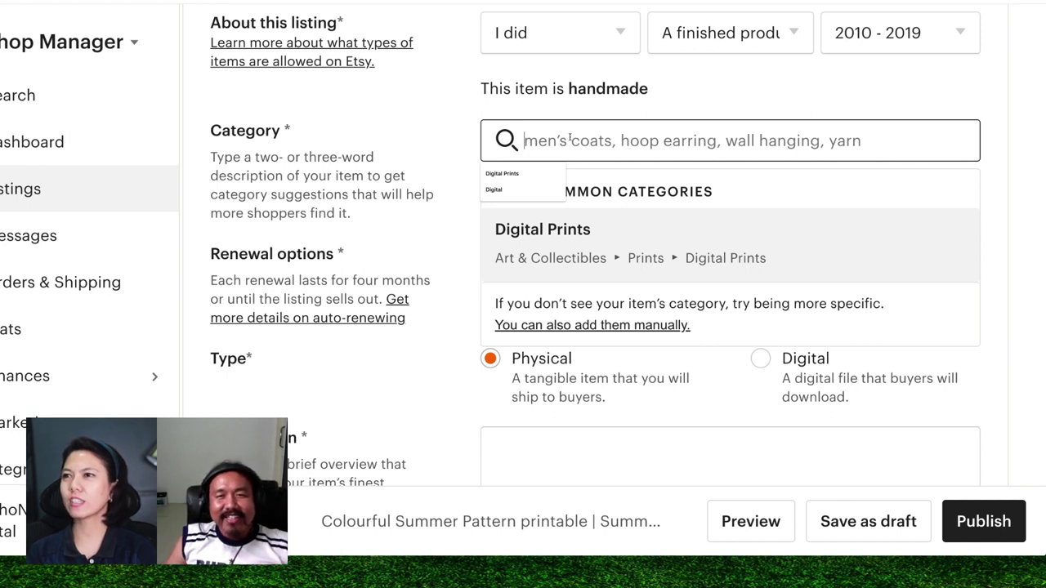
Choose Digital Prints under Art & Collectibles › Prints as the listing category, discarding an svg search.
{"action": "left_click", "coordinate": [510, 173]}
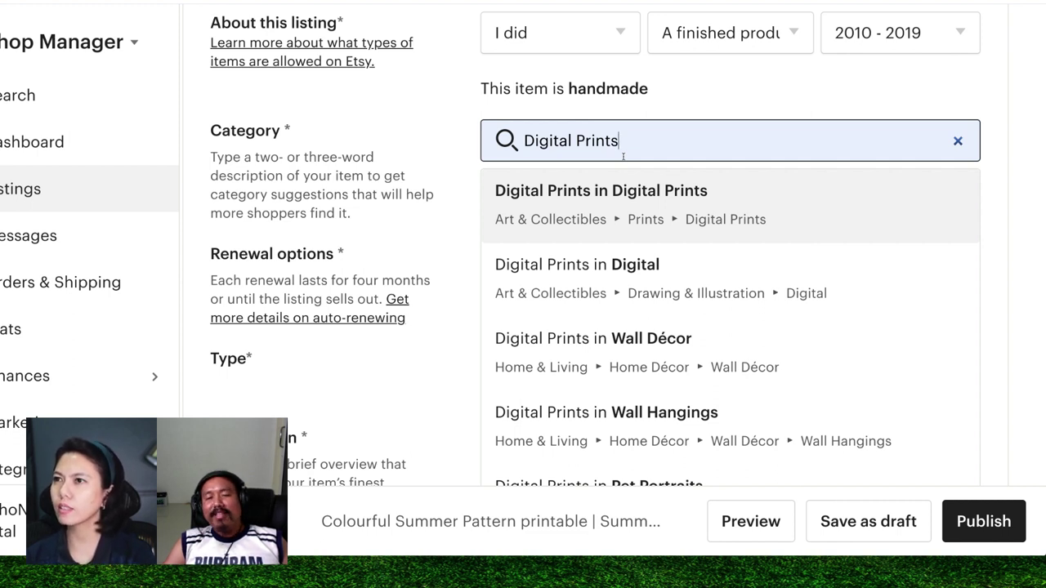
{"action": "left_click", "coordinate": [720, 221]}
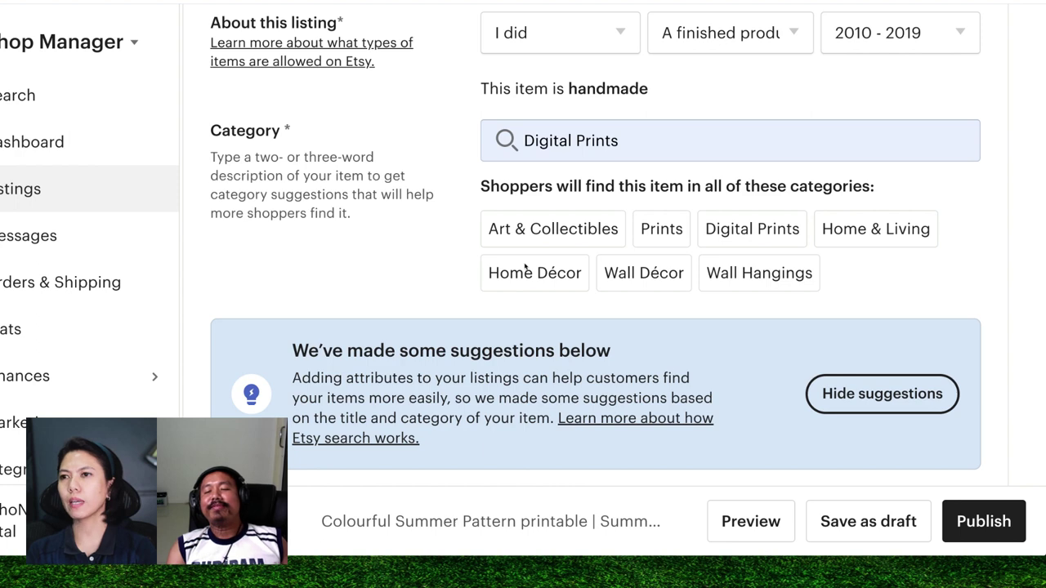
{"action": "left_click", "coordinate": [628, 140]}
{"action": "key", "text": "ctrl+a"}
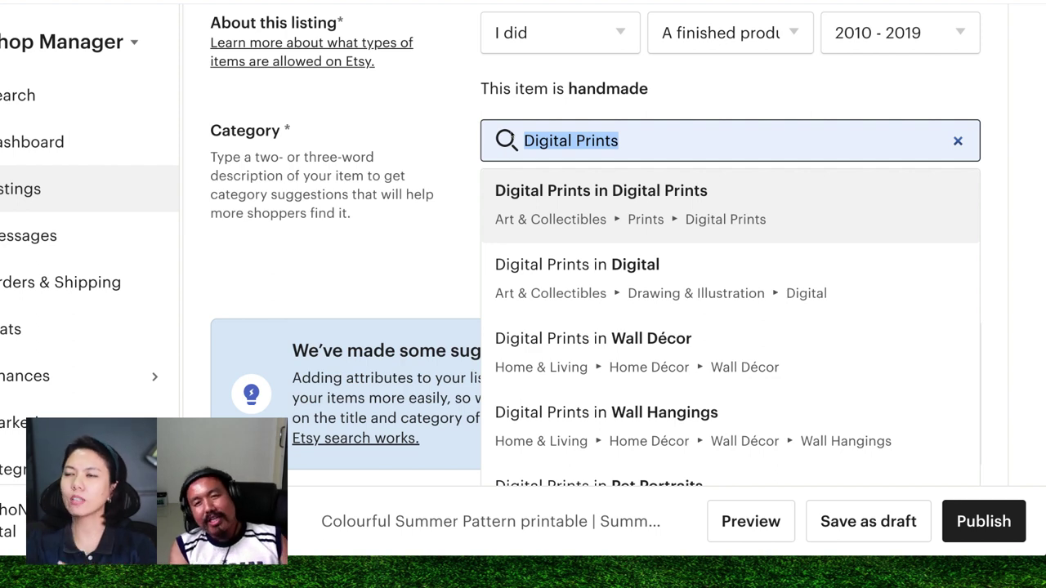
{"action": "type", "text": "svg"}
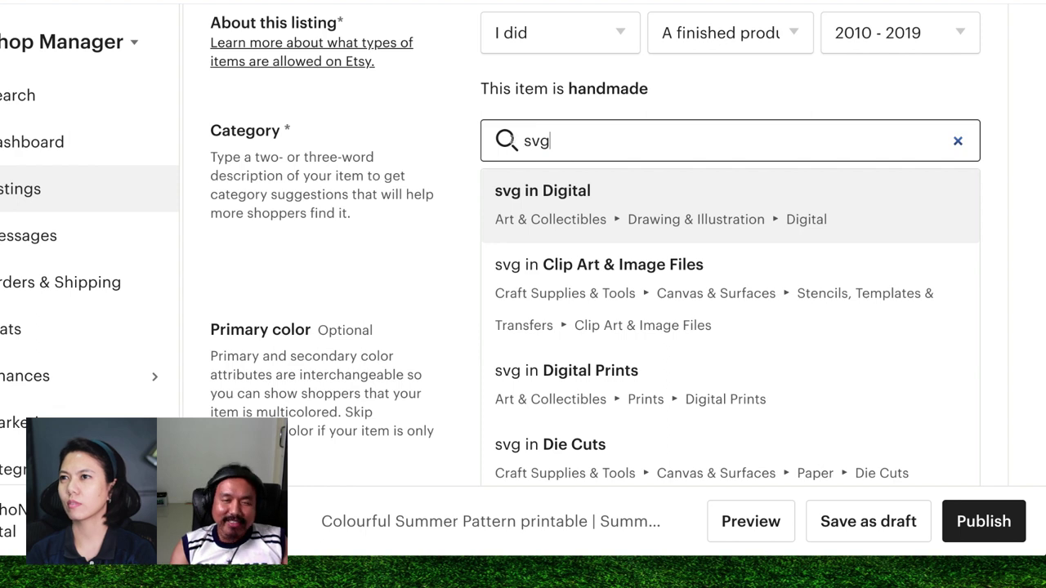
{"action": "key", "text": "Down"}
{"action": "key", "text": "Down"}
{"action": "key", "text": "Return"}
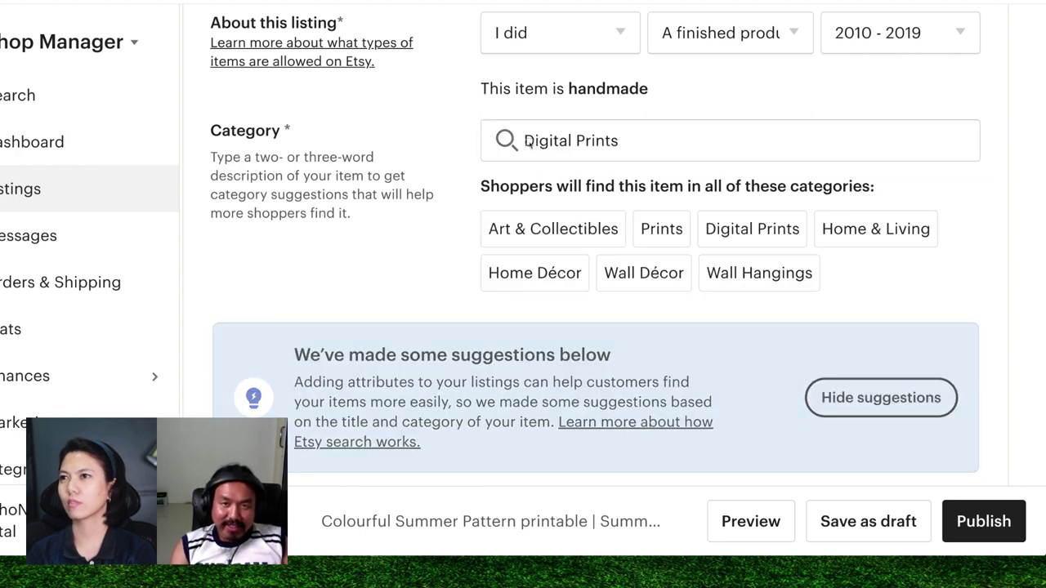
{"action": "left_click", "coordinate": [641, 148]}
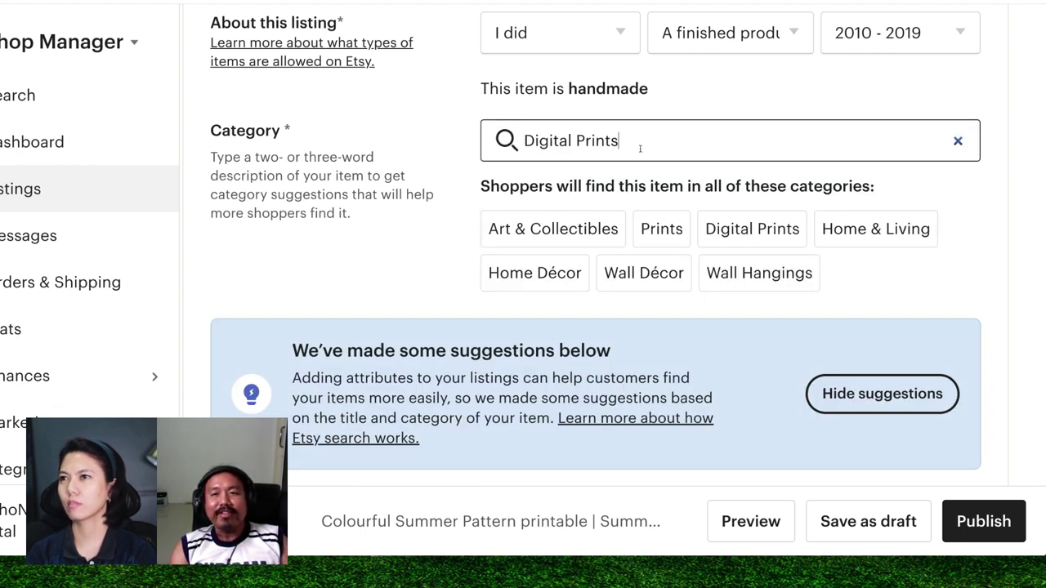
{"action": "scroll", "coordinate": [592, 249], "scroll_direction": "down", "scroll_amount": 3}
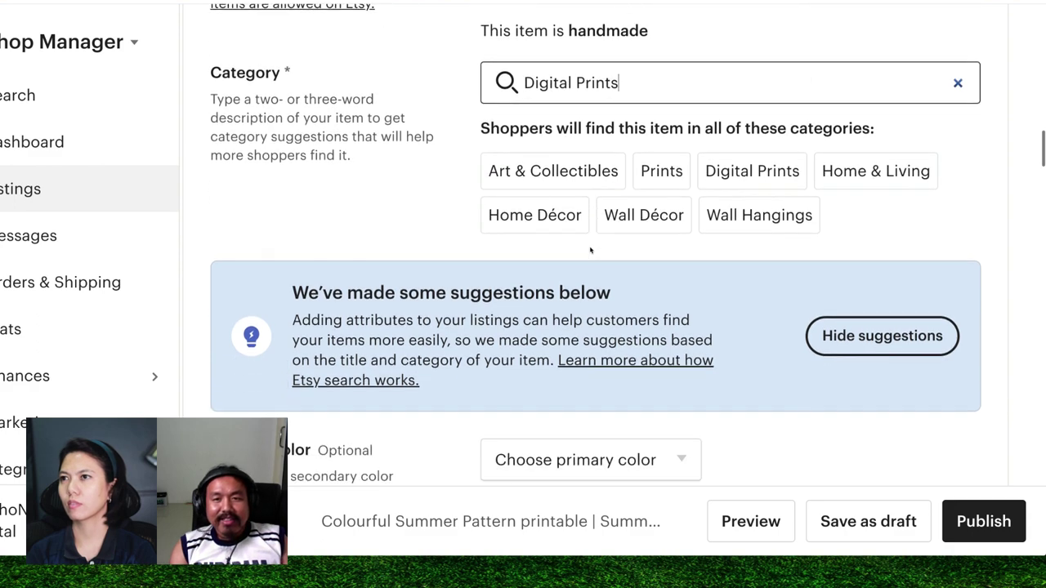
{"action": "scroll", "coordinate": [592, 249], "scroll_direction": "up", "scroll_amount": 5}
{"action": "scroll", "coordinate": [672, 263], "scroll_direction": "down", "scroll_amount": 7}
{"action": "scroll", "coordinate": [672, 263], "scroll_direction": "down", "scroll_amount": 2}
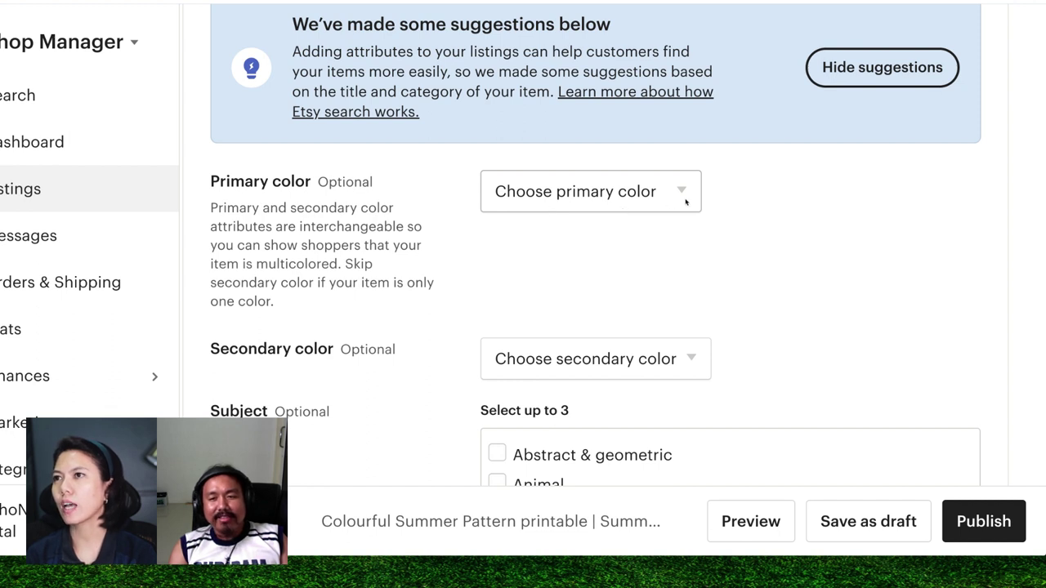
{"action": "scroll", "coordinate": [681, 212], "scroll_direction": "down", "scroll_amount": 2}
{"action": "scroll", "coordinate": [340, 299], "scroll_direction": "down", "scroll_amount": 2}
{"action": "scroll", "coordinate": [341, 304], "scroll_direction": "down", "scroll_amount": 2}
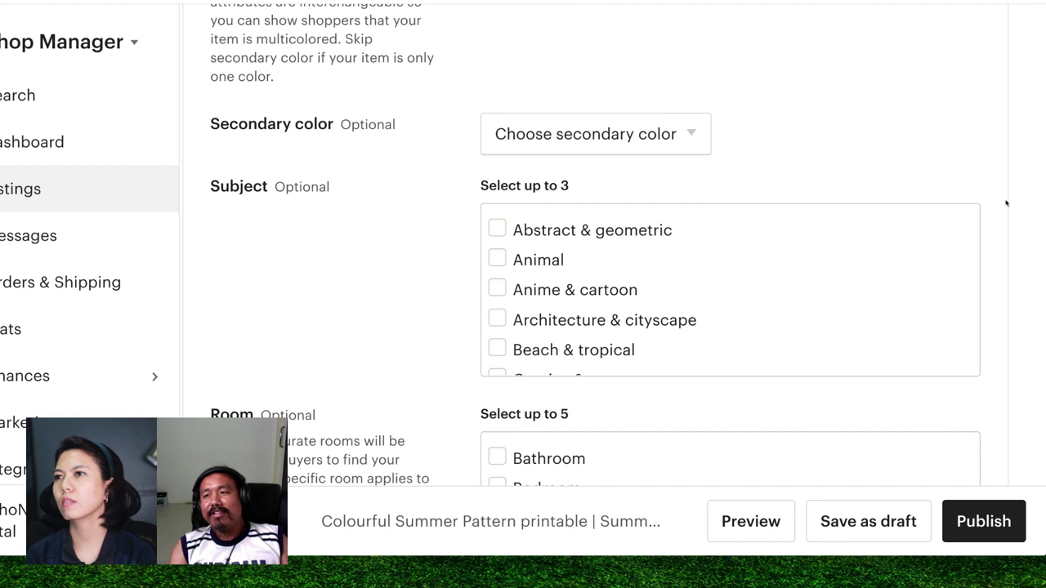
{"action": "scroll", "coordinate": [523, 304], "scroll_direction": "down", "scroll_amount": 1}
{"action": "scroll", "coordinate": [497, 299], "scroll_direction": "down", "scroll_amount": 1}
{"action": "scroll", "coordinate": [432, 303], "scroll_direction": "down", "scroll_amount": 2}
{"action": "scroll", "coordinate": [433, 305], "scroll_direction": "down", "scroll_amount": 2}
{"action": "scroll", "coordinate": [433, 303], "scroll_direction": "up", "scroll_amount": 1}
{"action": "scroll", "coordinate": [432, 303], "scroll_direction": "up", "scroll_amount": 2}
{"action": "scroll", "coordinate": [435, 309], "scroll_direction": "down", "scroll_amount": 3}
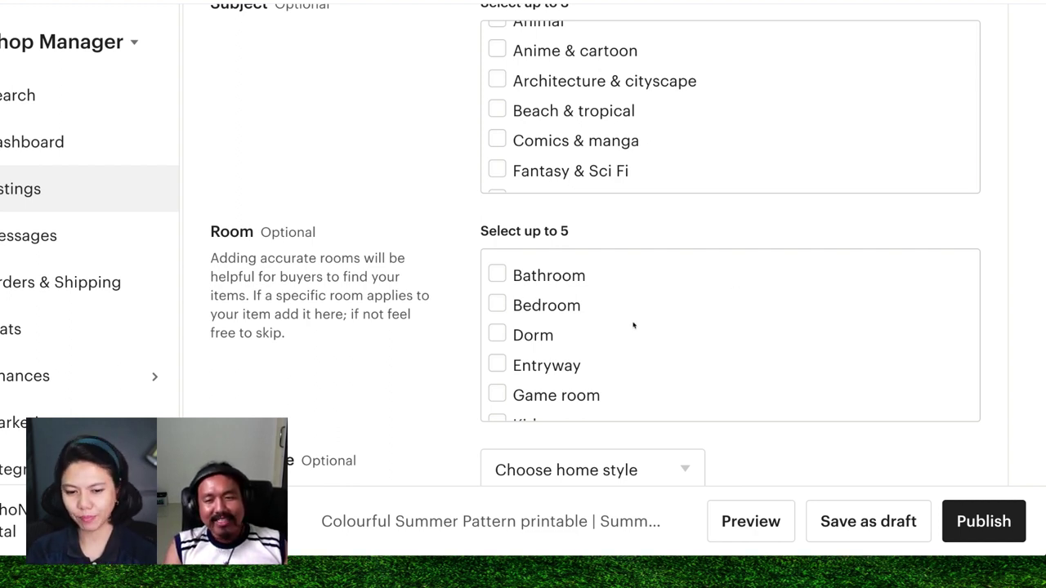
{"action": "scroll", "coordinate": [610, 341], "scroll_direction": "down", "scroll_amount": 2}
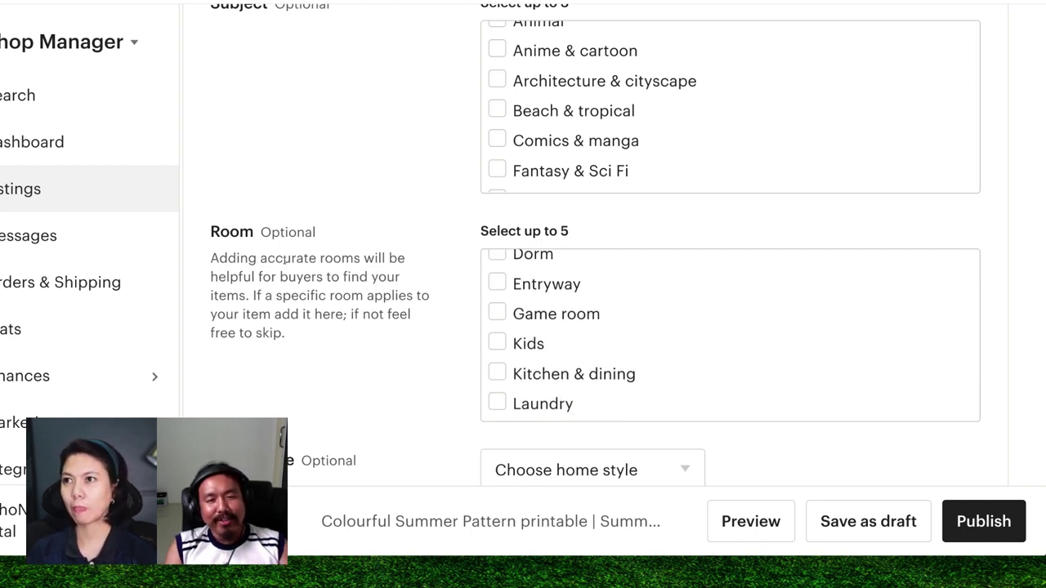
Set the listing Type to Digital so buyers download a file.
{"action": "scroll", "coordinate": [284, 258], "scroll_direction": "down", "scroll_amount": 3}
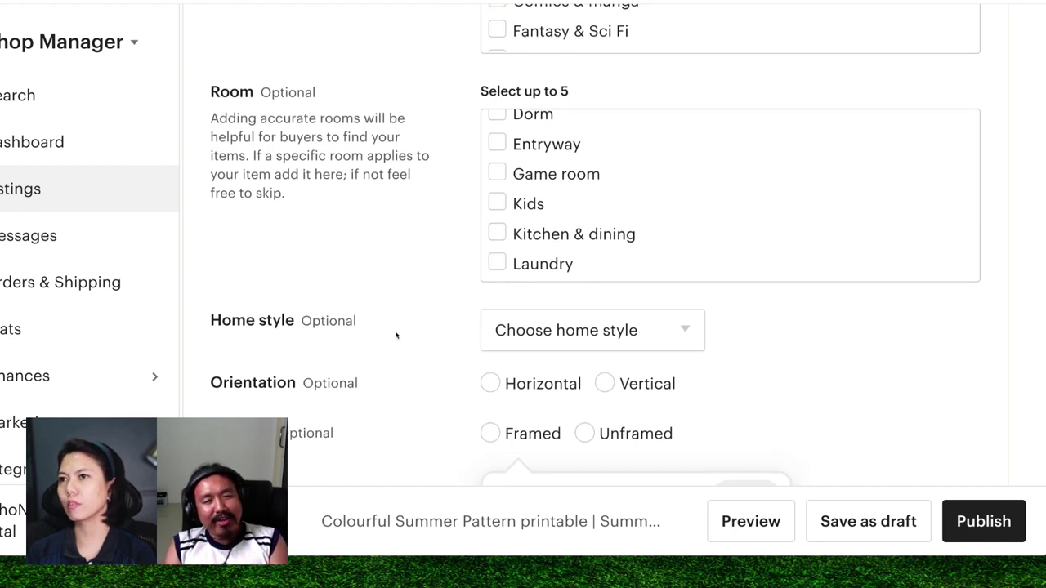
{"action": "scroll", "coordinate": [344, 331], "scroll_direction": "down", "scroll_amount": 2}
{"action": "scroll", "coordinate": [325, 320], "scroll_direction": "down", "scroll_amount": 1}
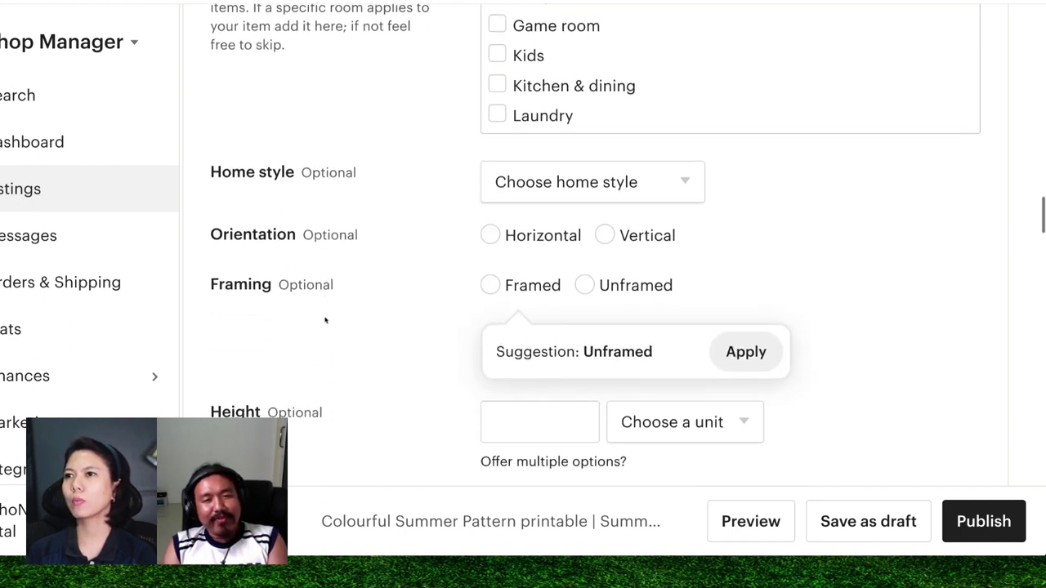
{"action": "scroll", "coordinate": [409, 306], "scroll_direction": "down", "scroll_amount": 2}
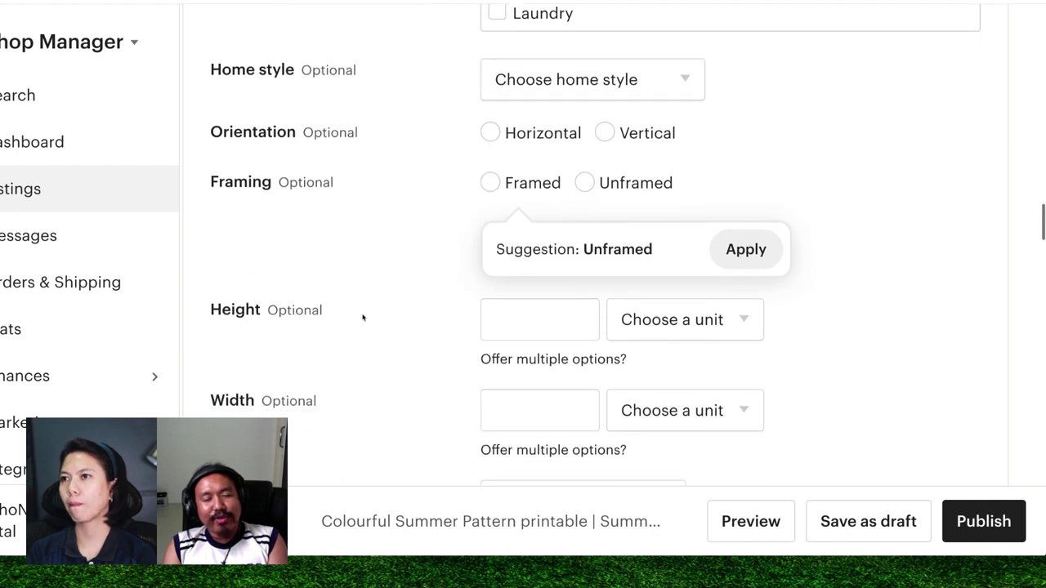
{"action": "scroll", "coordinate": [362, 316], "scroll_direction": "down", "scroll_amount": 1}
{"action": "scroll", "coordinate": [378, 343], "scroll_direction": "down", "scroll_amount": 2}
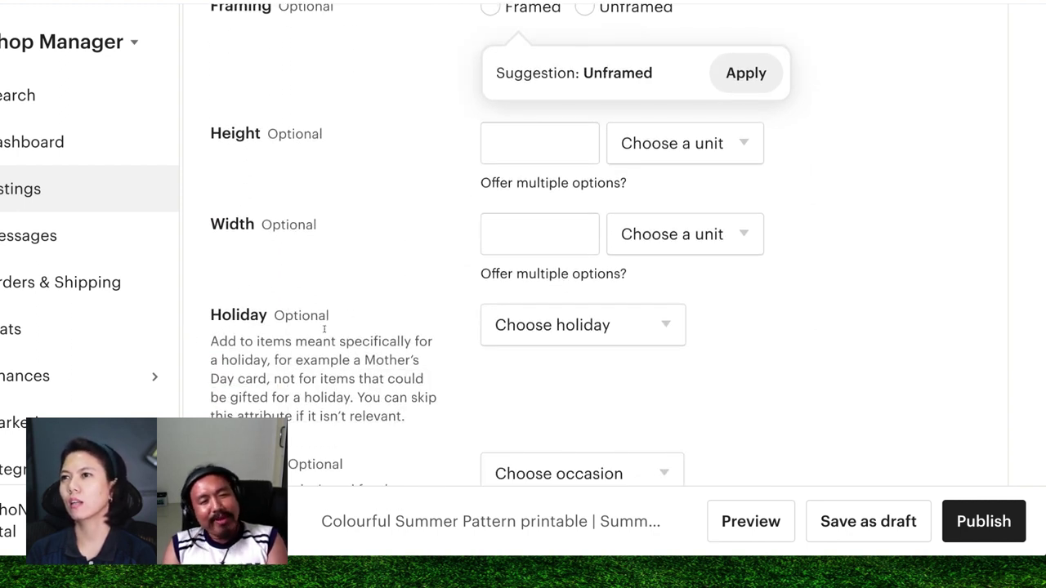
{"action": "scroll", "coordinate": [338, 332], "scroll_direction": "down", "scroll_amount": 1}
{"action": "scroll", "coordinate": [336, 330], "scroll_direction": "down", "scroll_amount": 1}
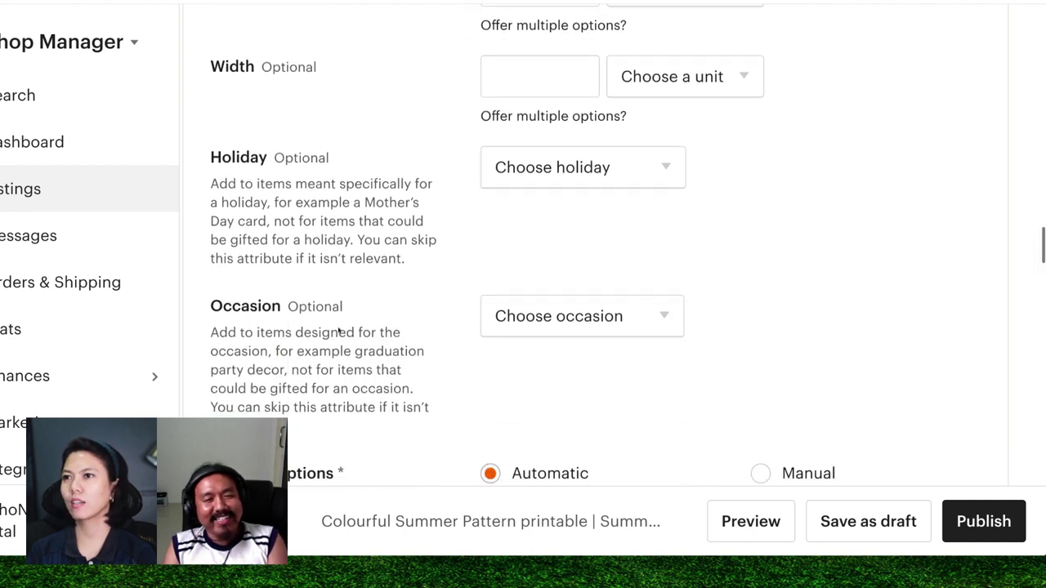
{"action": "scroll", "coordinate": [333, 327], "scroll_direction": "down", "scroll_amount": 1}
{"action": "scroll", "coordinate": [332, 326], "scroll_direction": "down", "scroll_amount": 1}
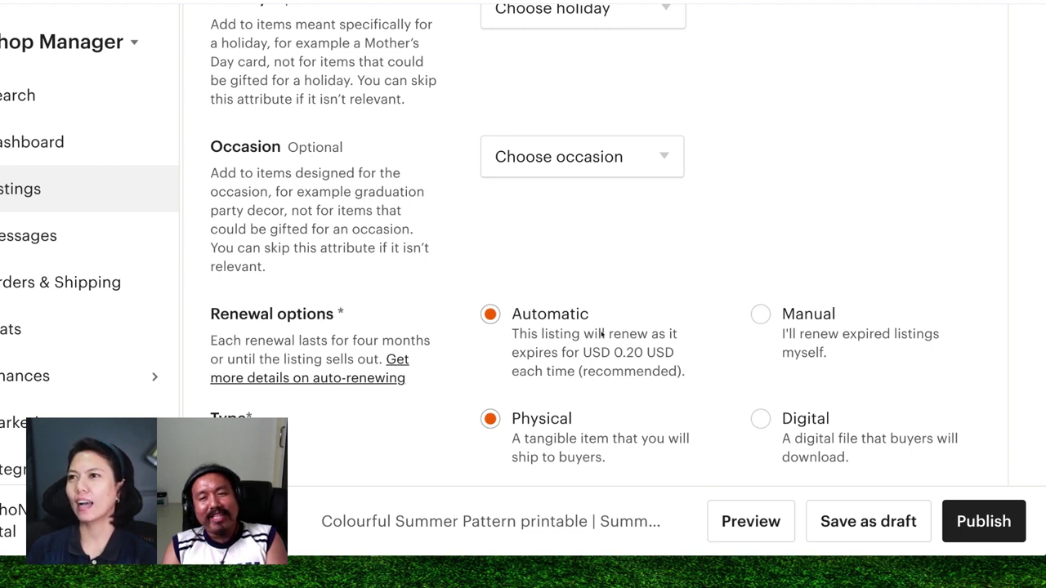
{"action": "scroll", "coordinate": [531, 331], "scroll_direction": "down", "scroll_amount": 1}
{"action": "scroll", "coordinate": [571, 304], "scroll_direction": "down", "scroll_amount": 1}
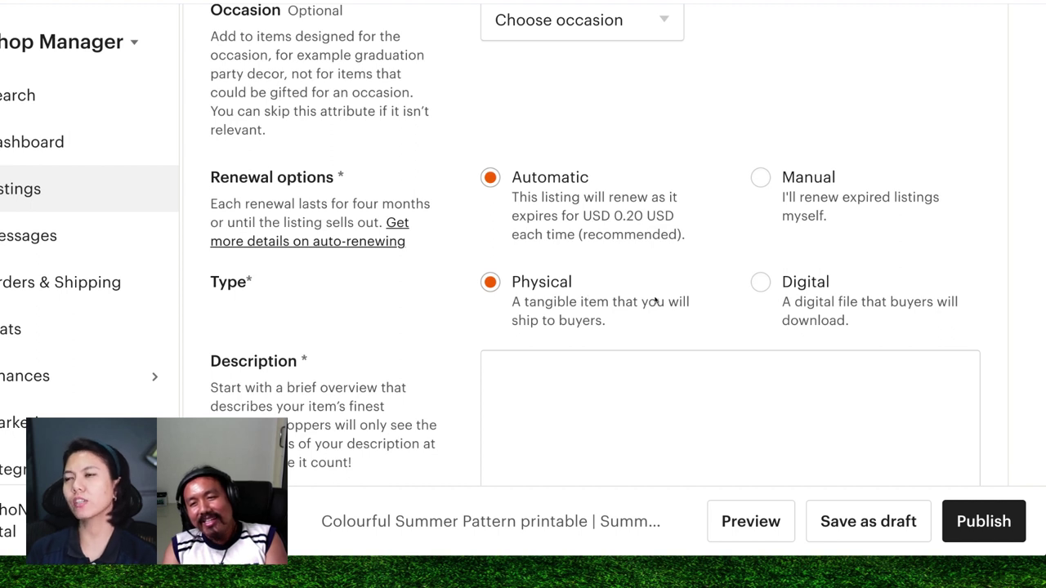
{"action": "left_click", "coordinate": [760, 282]}
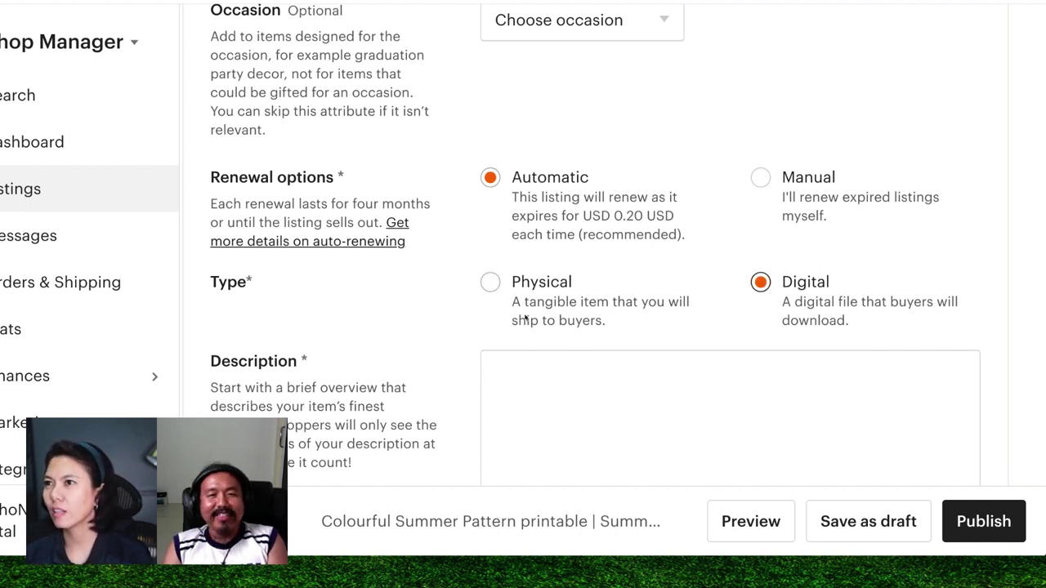
{"action": "scroll", "coordinate": [514, 319], "scroll_direction": "down", "scroll_amount": 1}
{"action": "scroll", "coordinate": [524, 315], "scroll_direction": "down", "scroll_amount": 1}
{"action": "left_click", "coordinate": [532, 271]}
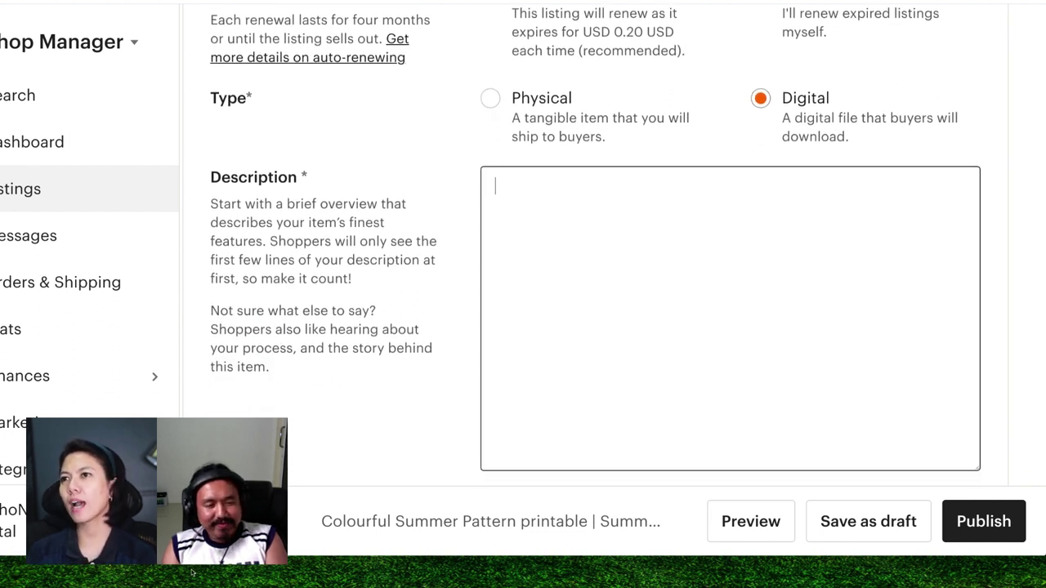
Paste the prepared instant-download text about 8 EPS and 8 SVG patterns into Description.
{"action": "scroll", "coordinate": [544, 303], "scroll_direction": "down", "scroll_amount": 1}
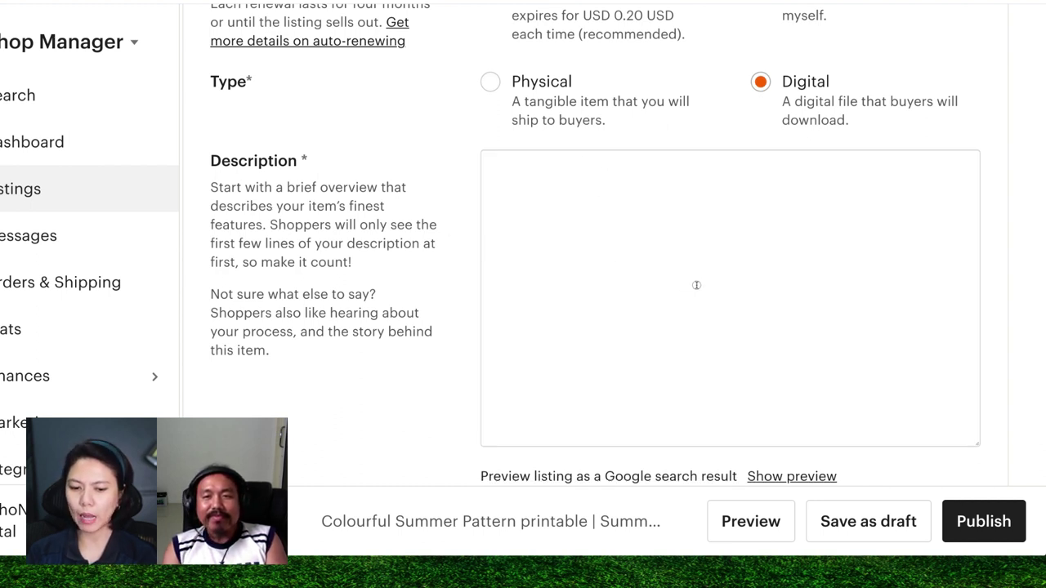
{"action": "left_click", "coordinate": [855, 316]}
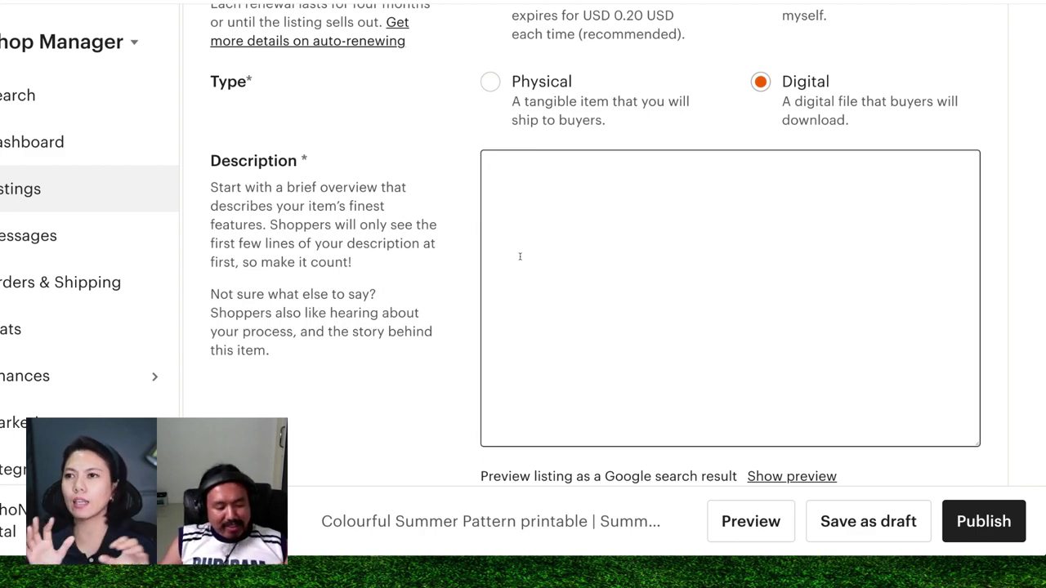
{"action": "key", "text": "ctrl+v"}
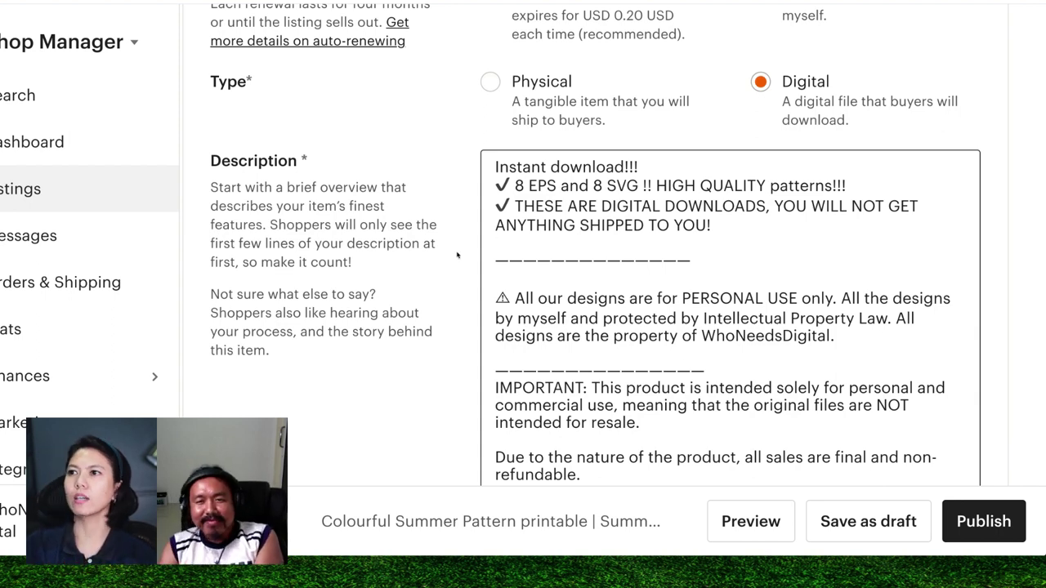
{"action": "scroll", "coordinate": [457, 255], "scroll_direction": "down", "scroll_amount": 2}
{"action": "scroll", "coordinate": [530, 288], "scroll_direction": "down", "scroll_amount": 2}
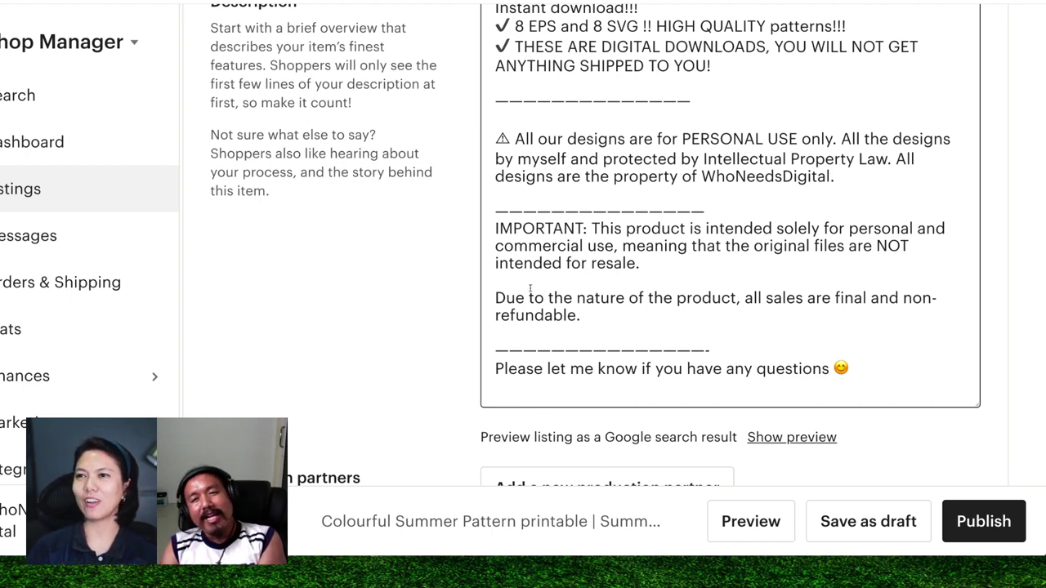
{"action": "scroll", "coordinate": [530, 288], "scroll_direction": "up", "scroll_amount": 1}
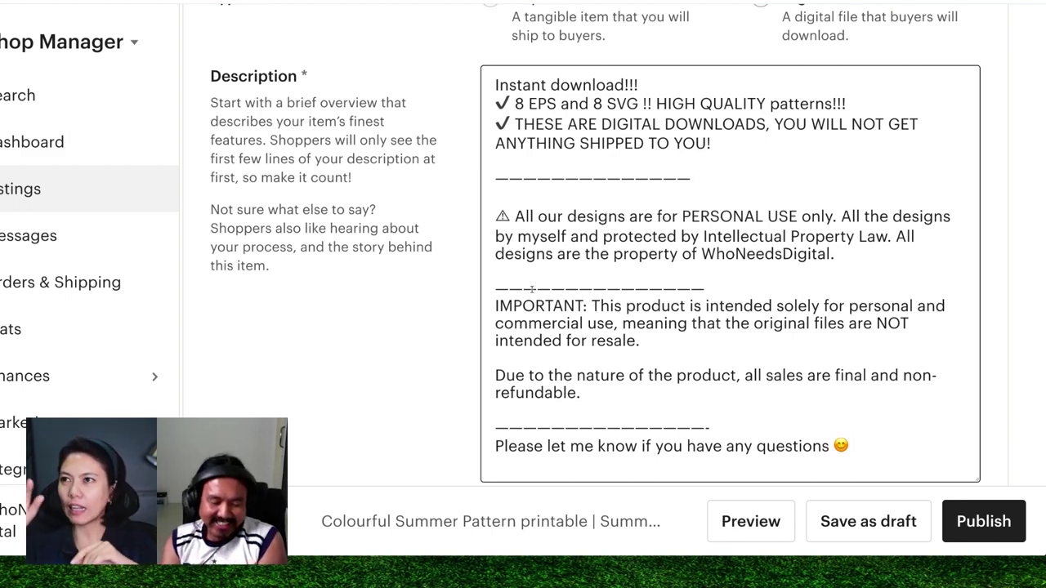
{"action": "scroll", "coordinate": [535, 121], "scroll_direction": "up", "scroll_amount": 2}
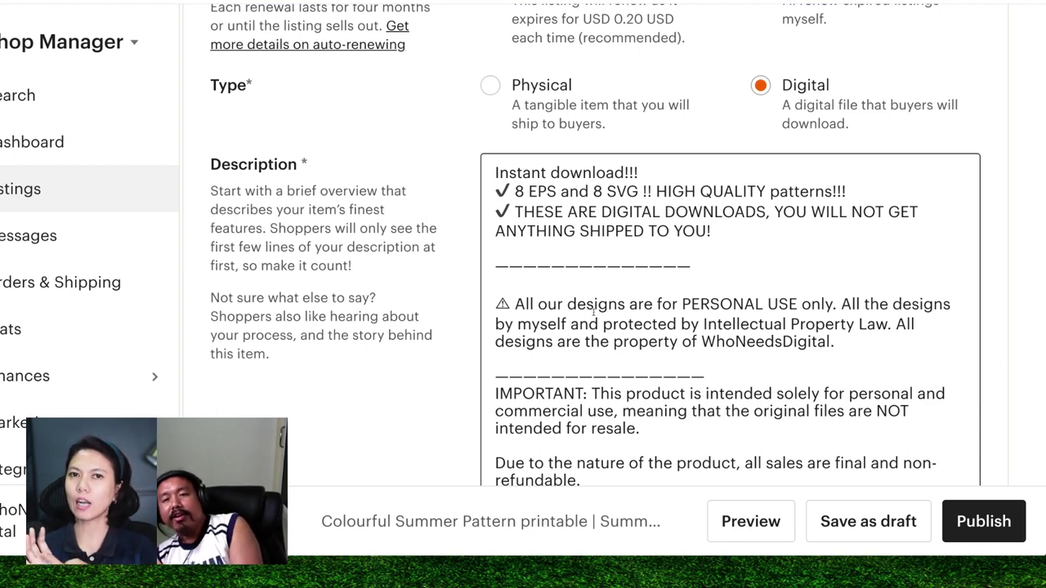
{"action": "scroll", "coordinate": [433, 315], "scroll_direction": "down", "scroll_amount": 1}
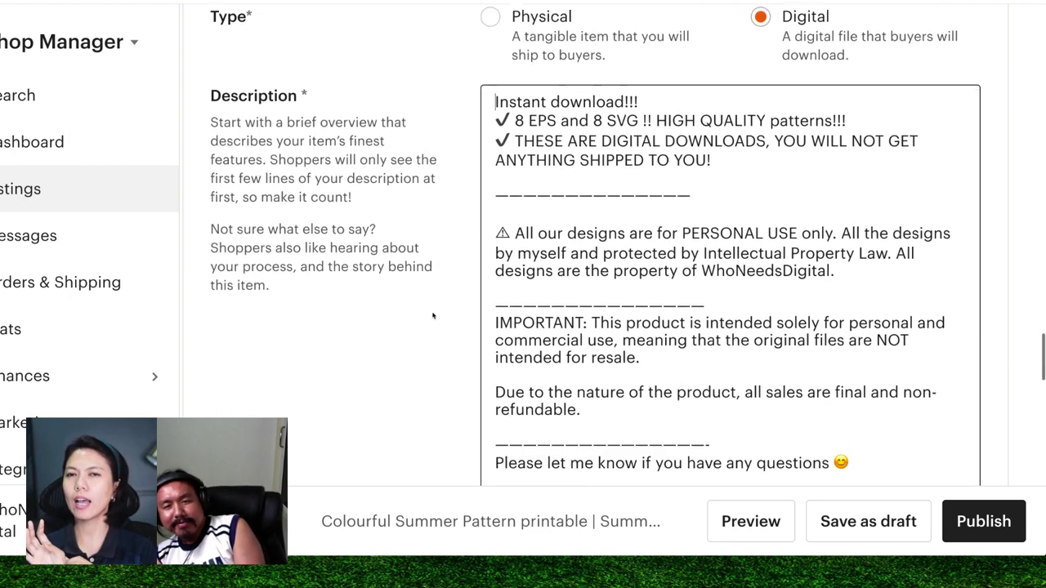
{"action": "scroll", "coordinate": [433, 315], "scroll_direction": "down", "scroll_amount": 1}
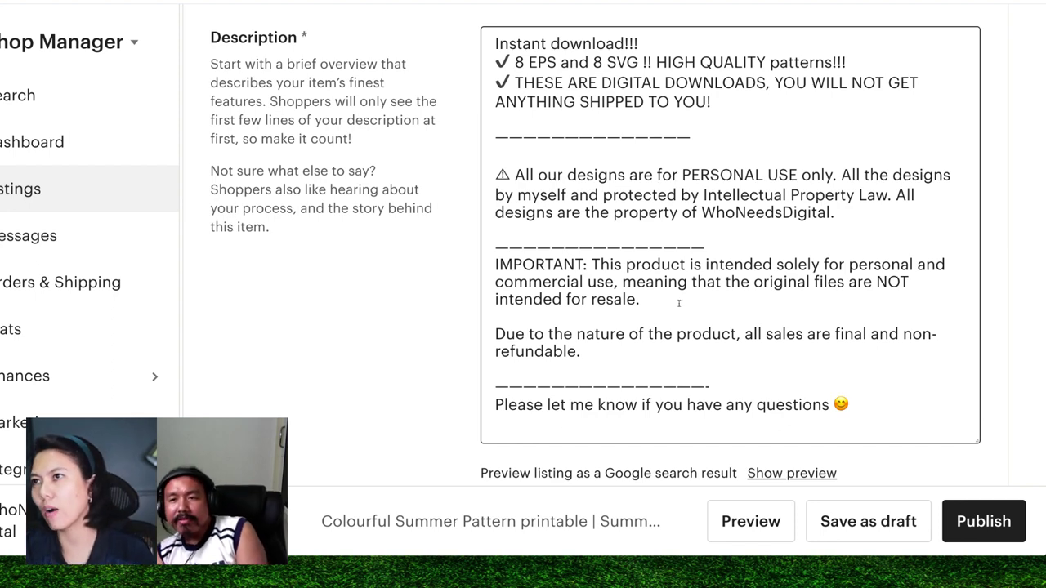
{"action": "scroll", "coordinate": [654, 185], "scroll_direction": "down", "scroll_amount": 1}
{"action": "scroll", "coordinate": [653, 184], "scroll_direction": "down", "scroll_amount": 1}
{"action": "scroll", "coordinate": [658, 191], "scroll_direction": "down", "scroll_amount": 2}
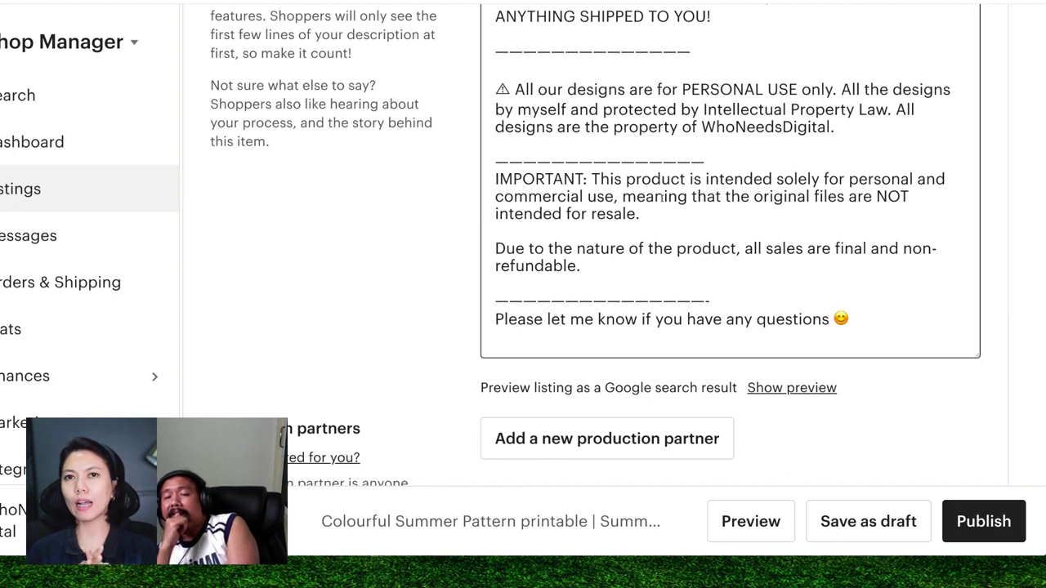
{"action": "scroll", "coordinate": [662, 197], "scroll_direction": "down", "scroll_amount": 1}
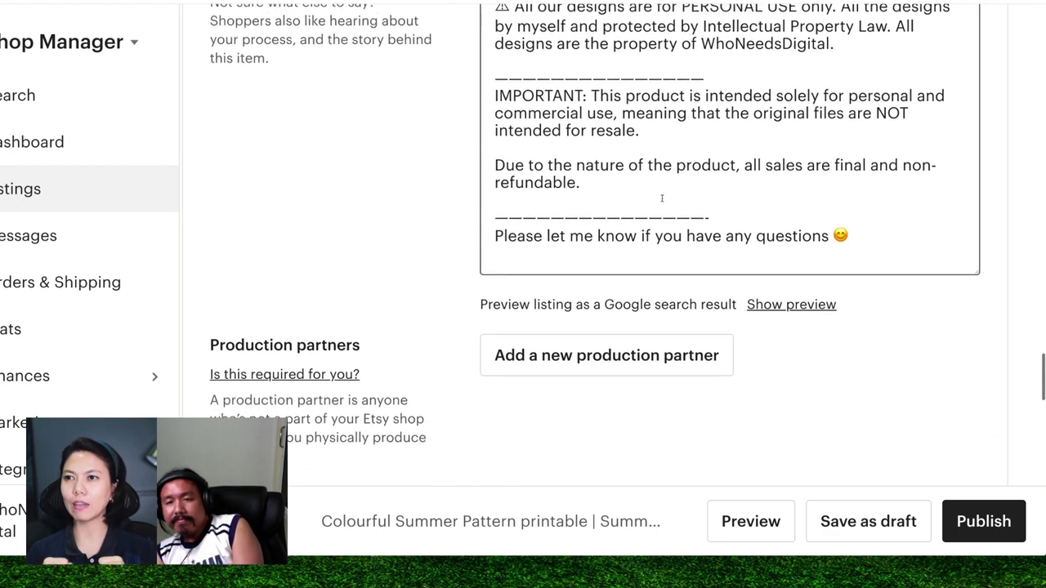
{"action": "scroll", "coordinate": [662, 197], "scroll_direction": "down", "scroll_amount": 2}
{"action": "scroll", "coordinate": [662, 201], "scroll_direction": "up", "scroll_amount": 1}
{"action": "scroll", "coordinate": [662, 201], "scroll_direction": "down", "scroll_amount": 1}
{"action": "scroll", "coordinate": [661, 201], "scroll_direction": "down", "scroll_amount": 1}
{"action": "scroll", "coordinate": [662, 199], "scroll_direction": "up", "scroll_amount": 4}
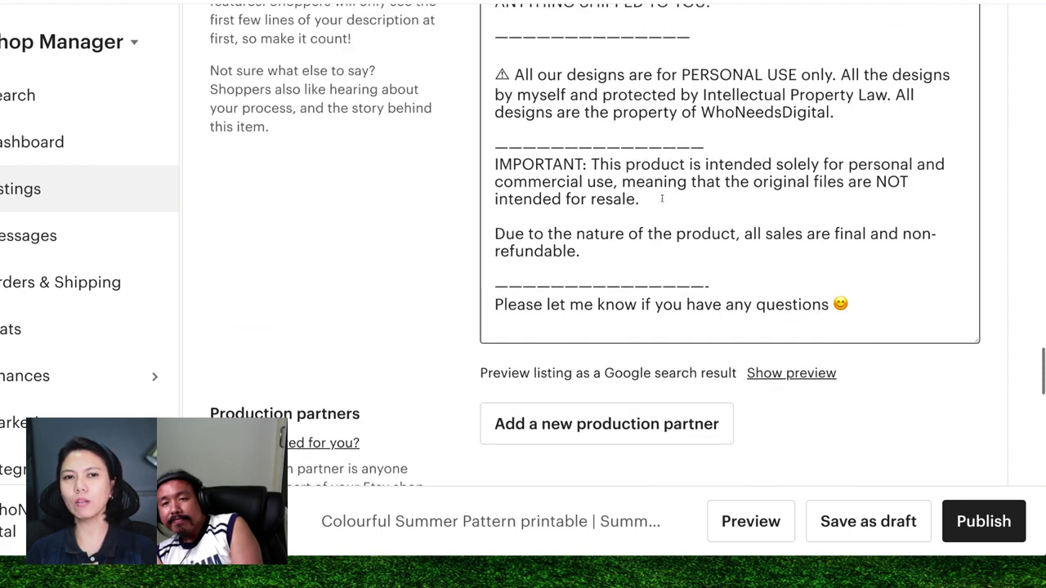
{"action": "scroll", "coordinate": [662, 197], "scroll_direction": "up", "scroll_amount": 1}
{"action": "scroll", "coordinate": [662, 197], "scroll_direction": "up", "scroll_amount": 1}
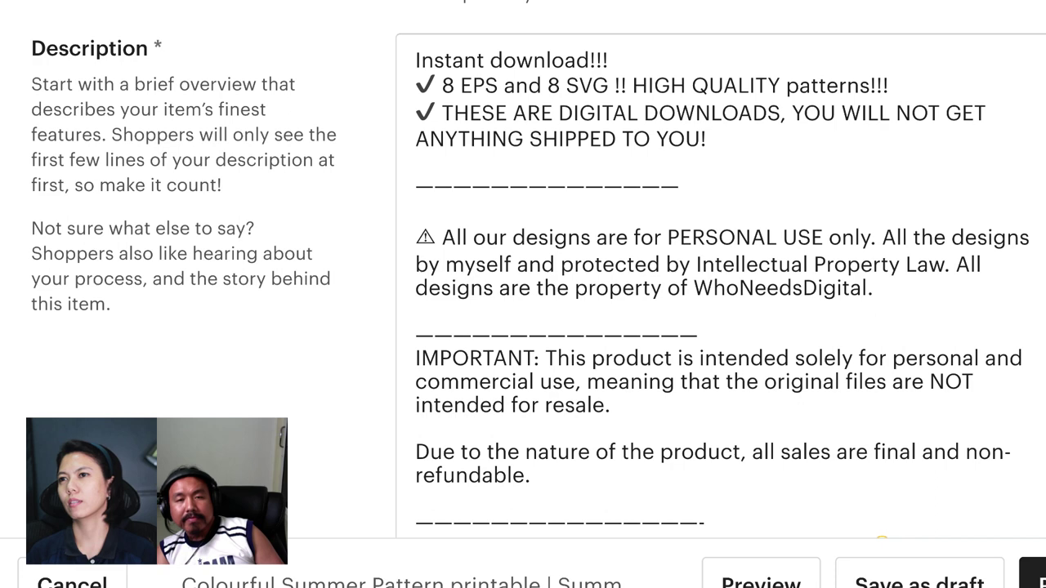
{"action": "left_click", "coordinate": [547, 391]}
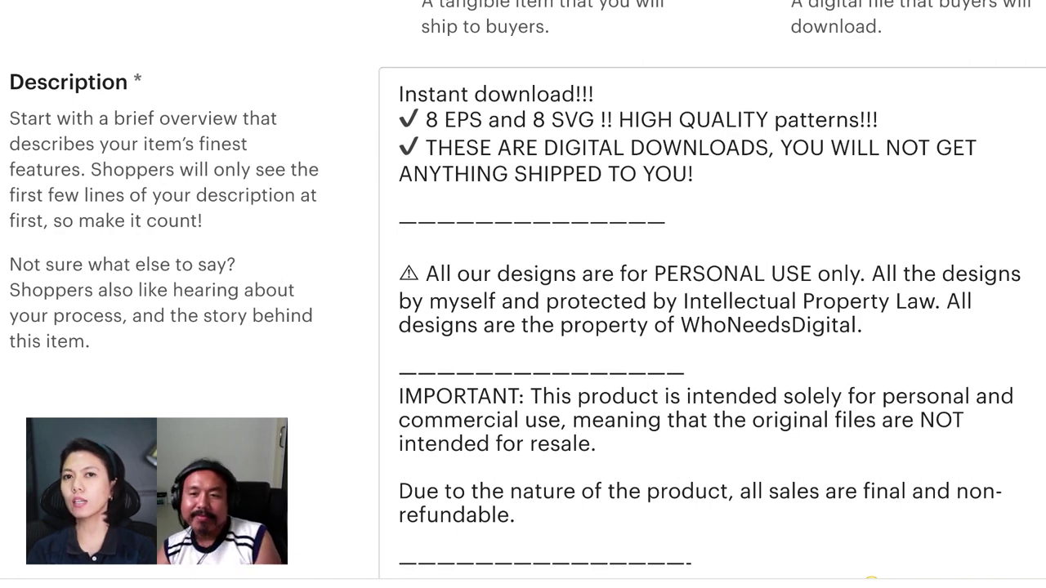
{"action": "scroll", "coordinate": [732, 392], "scroll_direction": "down", "scroll_amount": 2}
{"action": "scroll", "coordinate": [681, 270], "scroll_direction": "down", "scroll_amount": 3}
{"action": "scroll", "coordinate": [308, 292], "scroll_direction": "down", "scroll_amount": 2}
{"action": "scroll", "coordinate": [322, 294], "scroll_direction": "down", "scroll_amount": 3}
Choose Pattern as the listing's shop Section.
{"action": "left_click", "coordinate": [550, 291]}
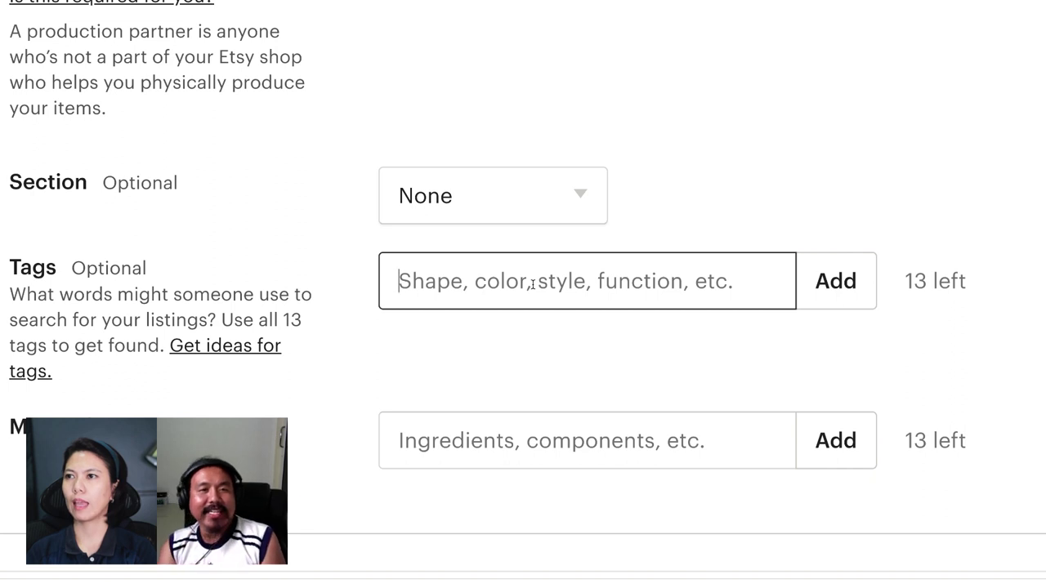
{"action": "left_click", "coordinate": [564, 188]}
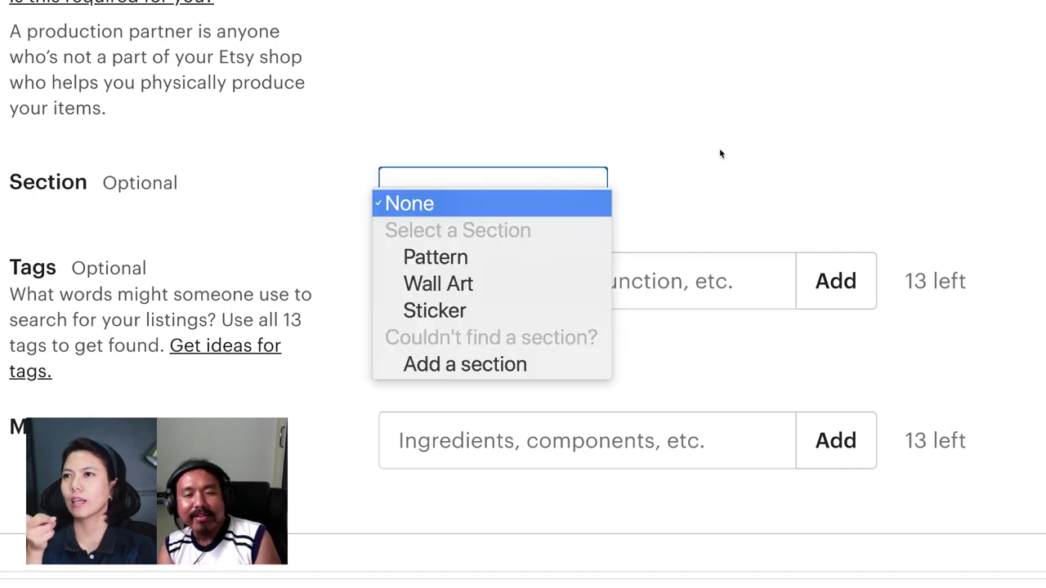
{"action": "left_click", "coordinate": [496, 259]}
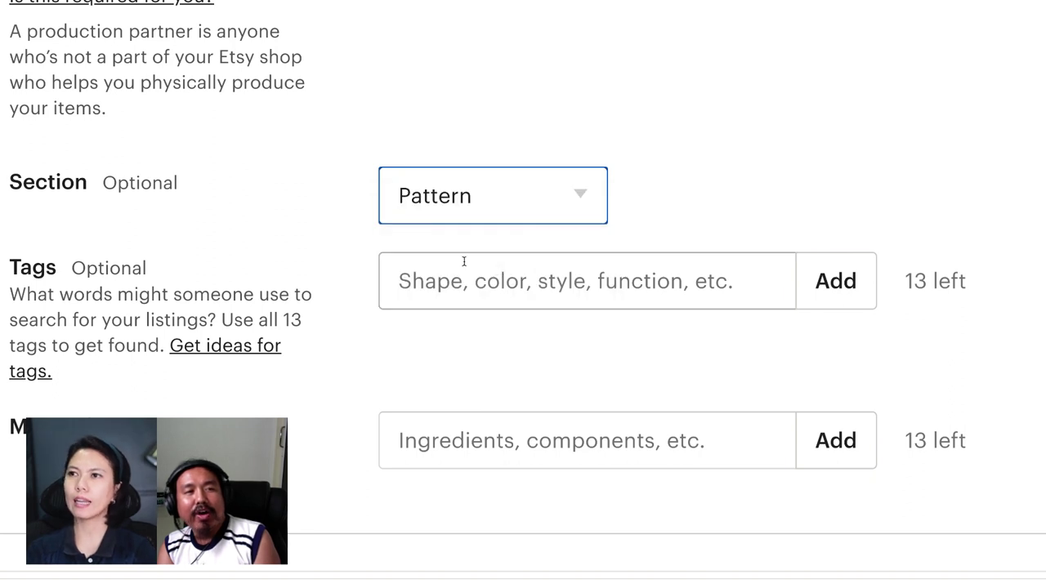
{"action": "left_click", "coordinate": [434, 206]}
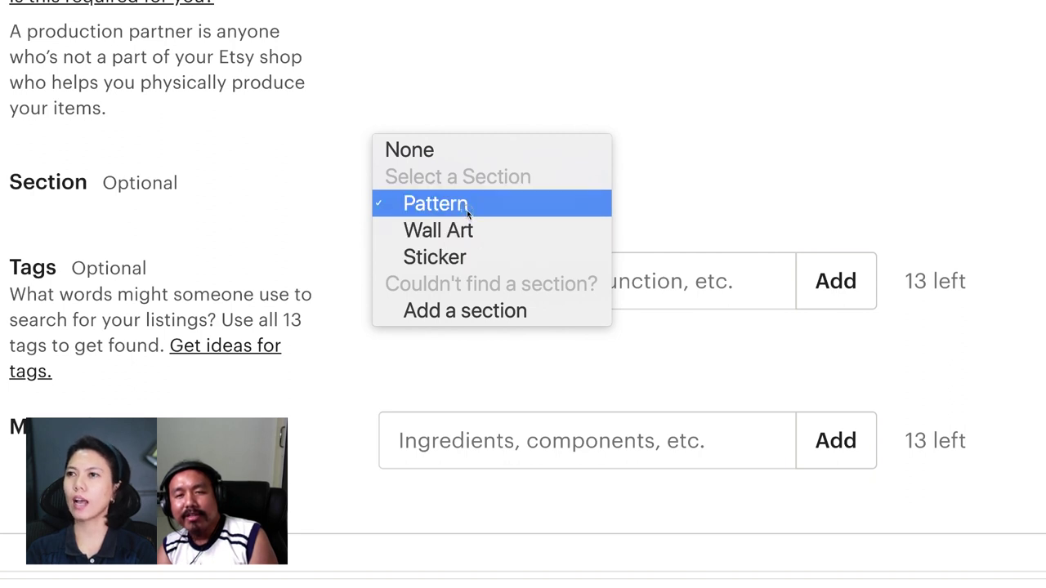
{"action": "left_click", "coordinate": [466, 210]}
{"action": "left_click", "coordinate": [523, 286]}
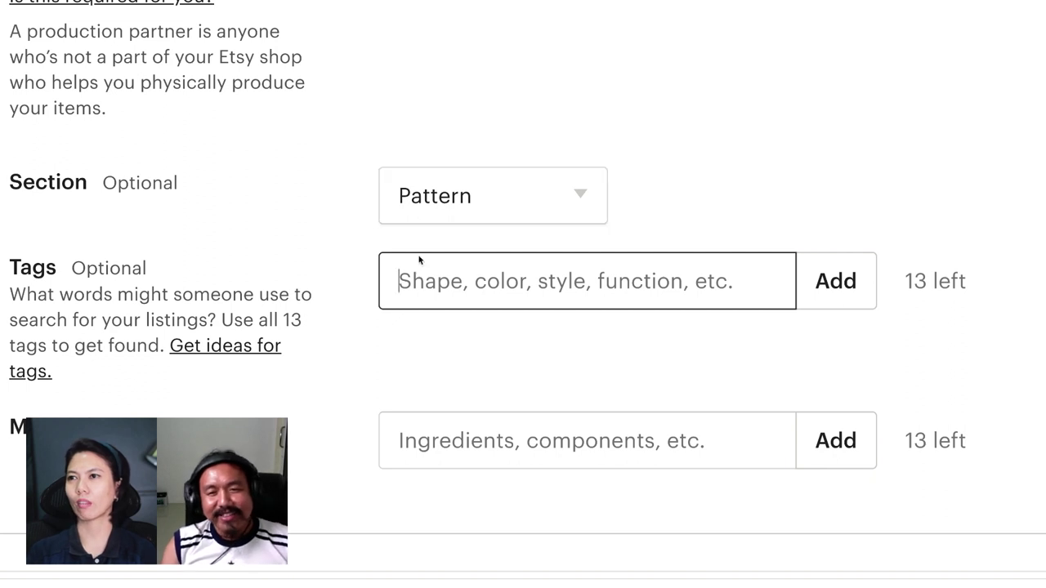
Add the tags Svg file and pattern.
{"action": "type", "text": "S"}
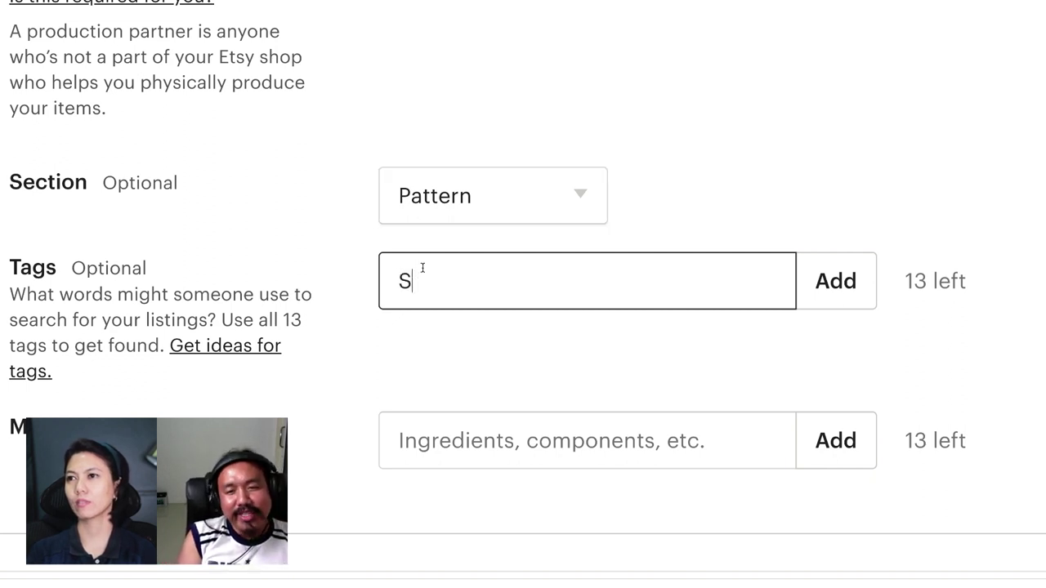
{"action": "type", "text": "vg file"}
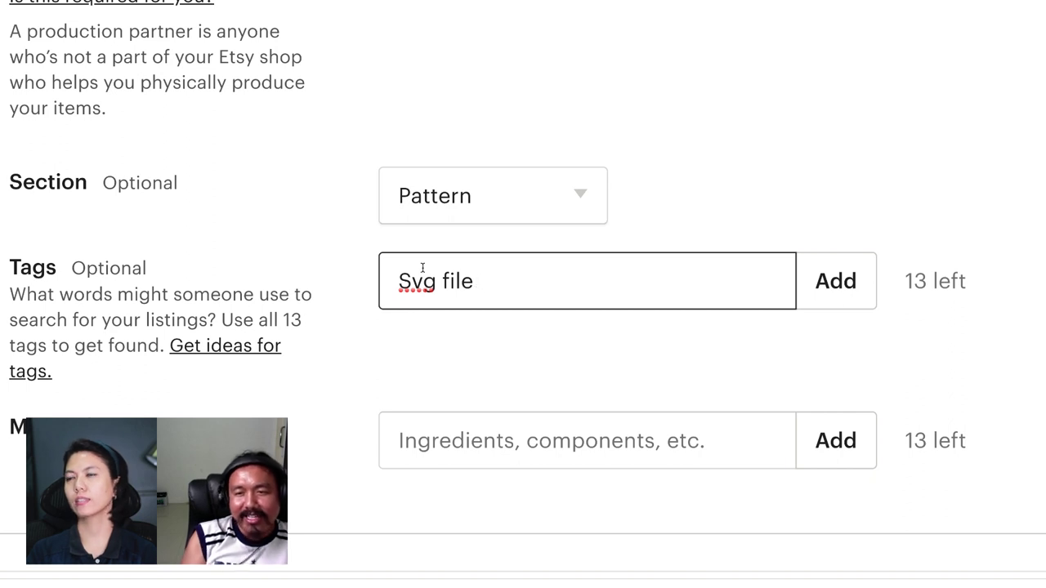
{"action": "left_click", "coordinate": [818, 297]}
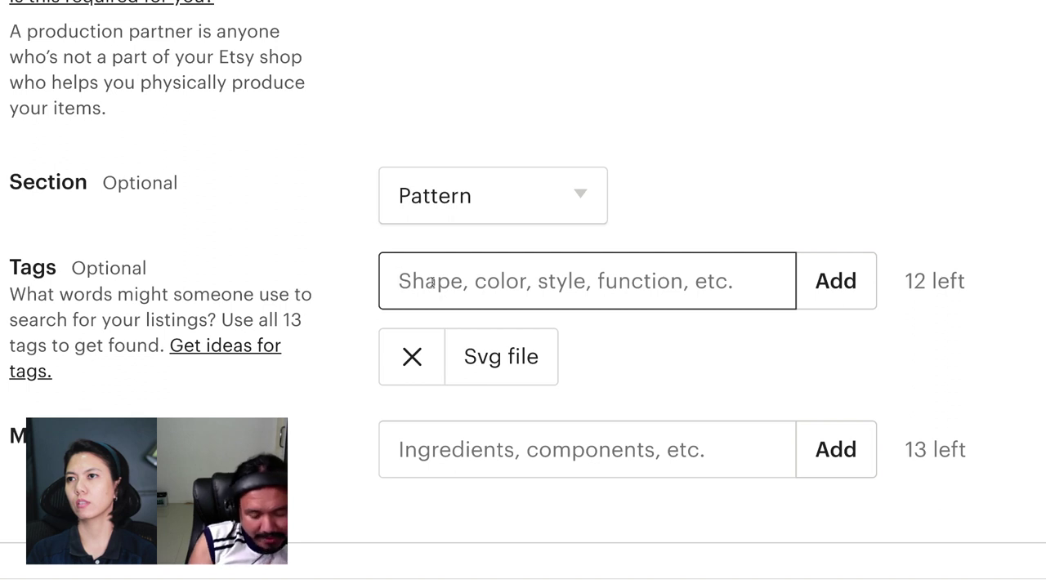
{"action": "type", "text": "pattern"}
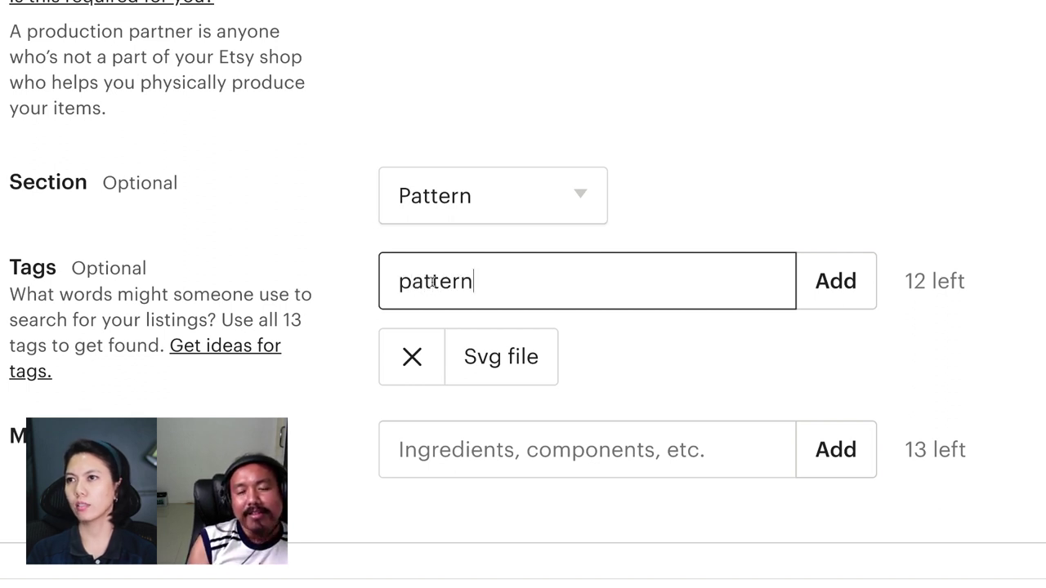
{"action": "key", "text": "Return"}
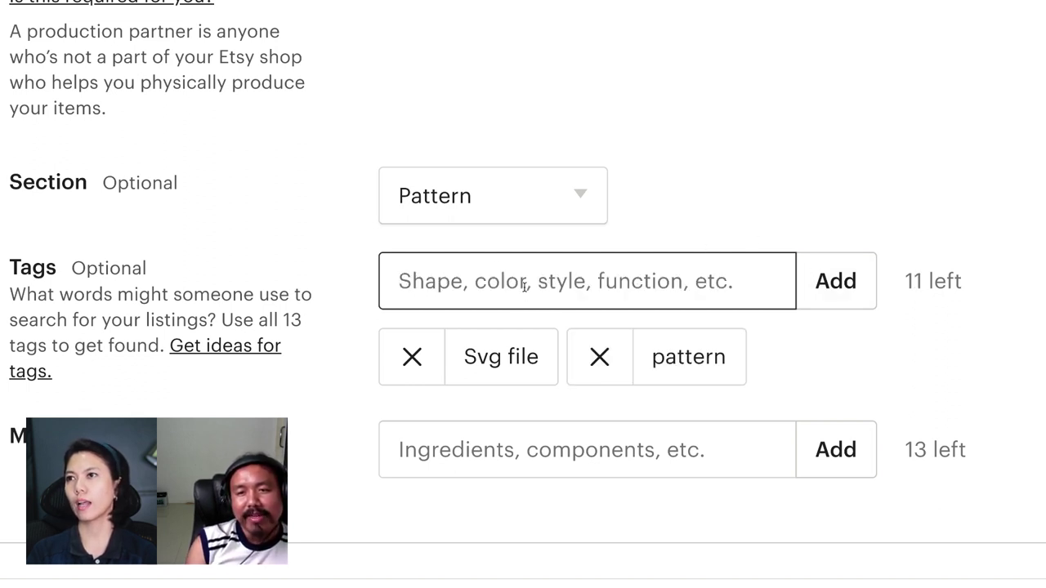
Add the summer background tag, correcting a typo in it.
{"action": "type", "text": "back"}
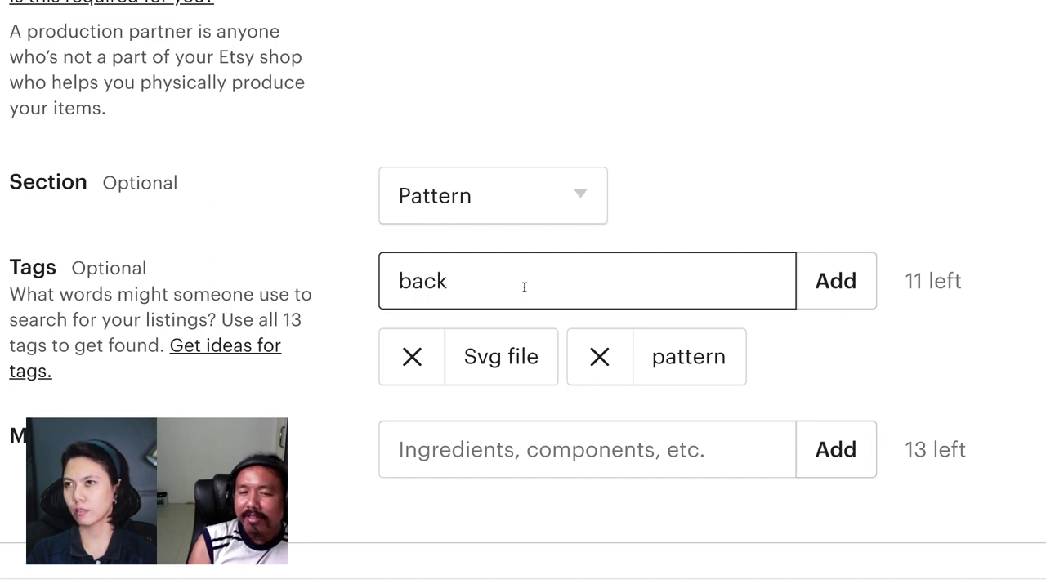
{"action": "type", "text": "ground"}
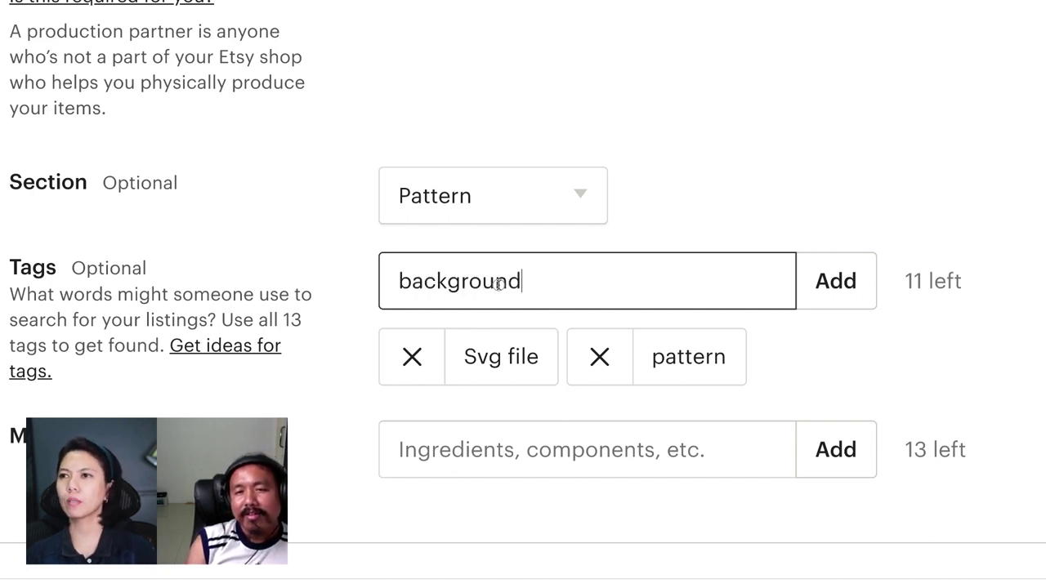
{"action": "double_click", "coordinate": [498, 283]}
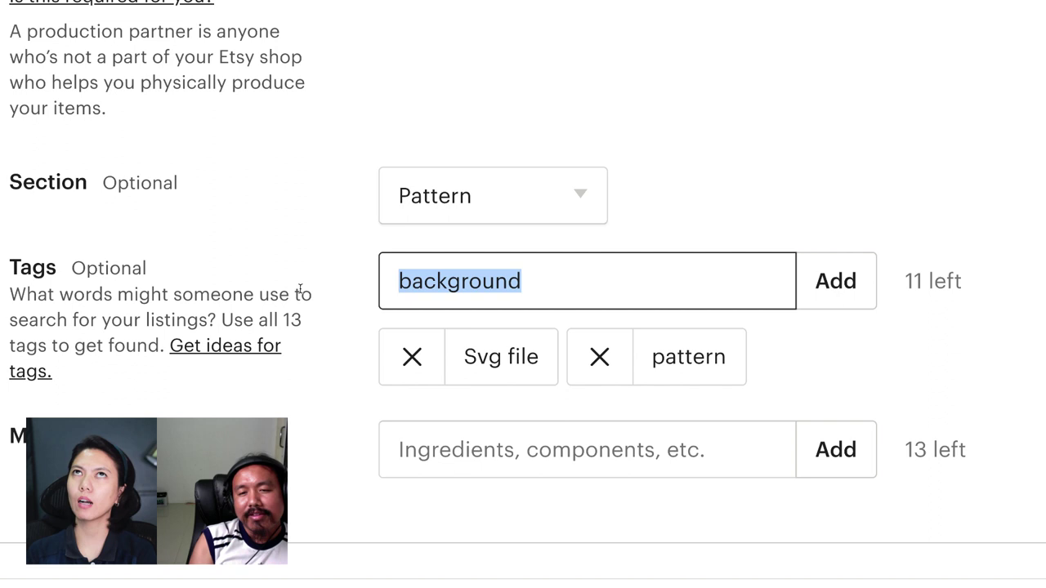
{"action": "type", "text": "s7jj"}
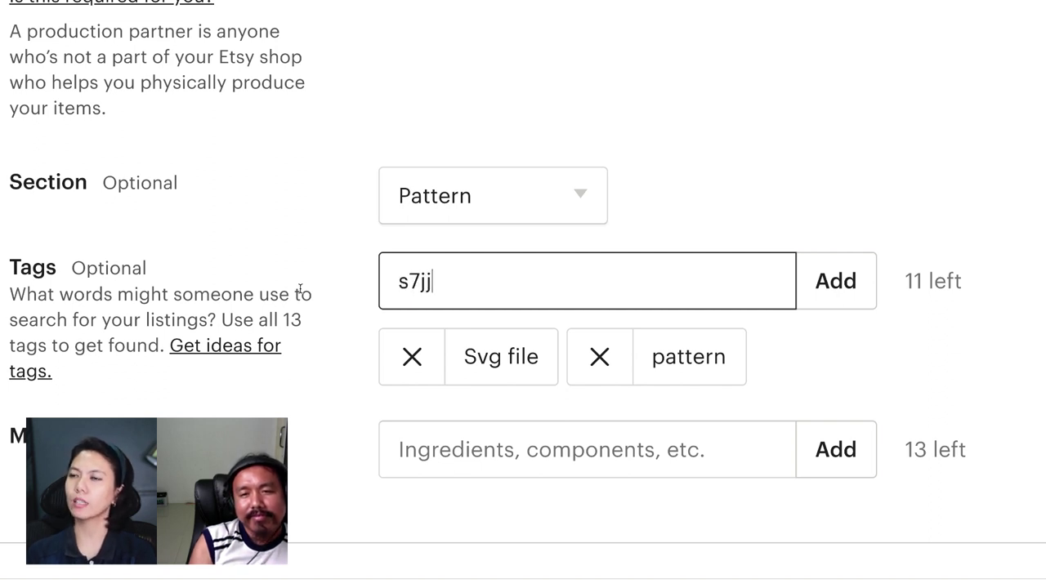
{"action": "key", "text": "BackSpace"}
{"action": "key", "text": "BackSpace"}
{"action": "key", "text": "BackSpace"}
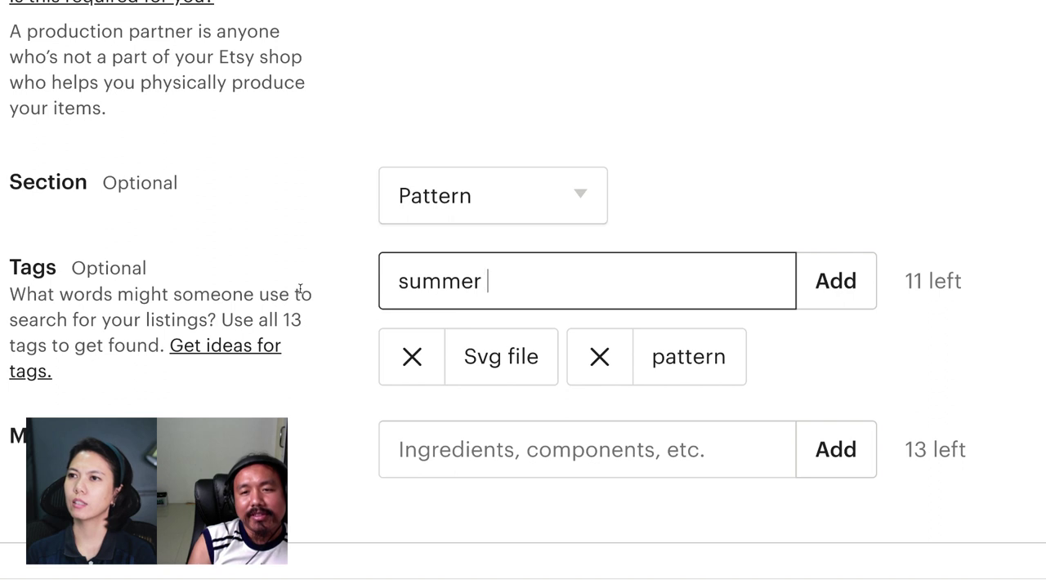
{"action": "type", "text": "ckground"}
{"action": "left_click", "coordinate": [834, 299]}
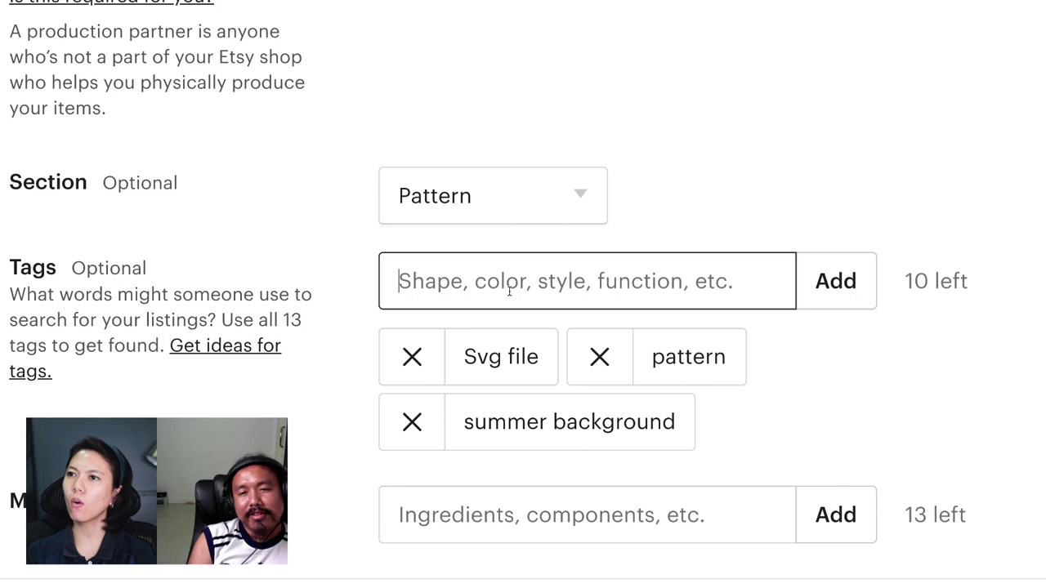
{"action": "type", "text": "fla"}
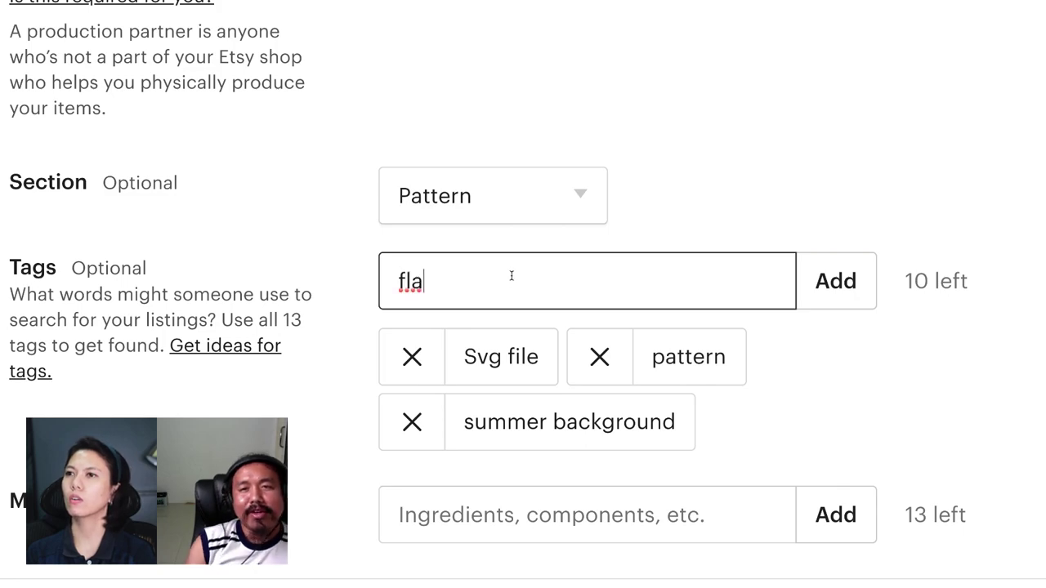
{"action": "scroll", "coordinate": [509, 291], "scroll_direction": "up", "scroll_amount": 5}
{"action": "scroll", "coordinate": [510, 269], "scroll_direction": "up", "scroll_amount": 5}
{"action": "scroll", "coordinate": [510, 254], "scroll_direction": "up", "scroll_amount": 5}
{"action": "scroll", "coordinate": [511, 250], "scroll_direction": "up", "scroll_amount": 4}
{"action": "scroll", "coordinate": [509, 264], "scroll_direction": "up", "scroll_amount": 5}
{"action": "scroll", "coordinate": [511, 257], "scroll_direction": "up", "scroll_amount": 2}
{"action": "scroll", "coordinate": [531, 245], "scroll_direction": "up", "scroll_amount": 5}
{"action": "scroll", "coordinate": [548, 233], "scroll_direction": "up", "scroll_amount": 2}
{"action": "scroll", "coordinate": [623, 158], "scroll_direction": "up", "scroll_amount": 5}
{"action": "scroll", "coordinate": [637, 143], "scroll_direction": "up", "scroll_amount": 5}
{"action": "scroll", "coordinate": [640, 129], "scroll_direction": "up", "scroll_amount": 2}
Add 'printable' from the title as a tag, then remove it again.
{"action": "scroll", "coordinate": [641, 129], "scroll_direction": "up", "scroll_amount": 5}
{"action": "scroll", "coordinate": [641, 129], "scroll_direction": "up", "scroll_amount": 5}
{"action": "scroll", "coordinate": [640, 129], "scroll_direction": "down", "scroll_amount": 3}
{"action": "scroll", "coordinate": [642, 136], "scroll_direction": "down", "scroll_amount": 5}
{"action": "scroll", "coordinate": [642, 136], "scroll_direction": "down", "scroll_amount": 5}
{"action": "scroll", "coordinate": [642, 135], "scroll_direction": "down", "scroll_amount": 4}
{"action": "scroll", "coordinate": [642, 136], "scroll_direction": "down", "scroll_amount": 2}
{"action": "left_click", "coordinate": [668, 179]}
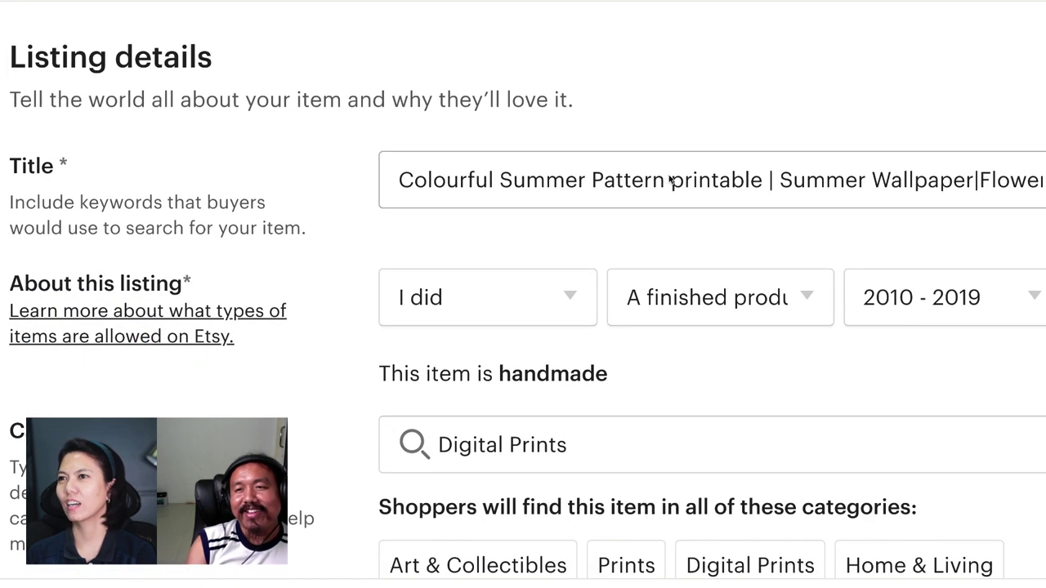
{"action": "key", "text": "ctrl+a"}
{"action": "left_click", "coordinate": [623, 181]}
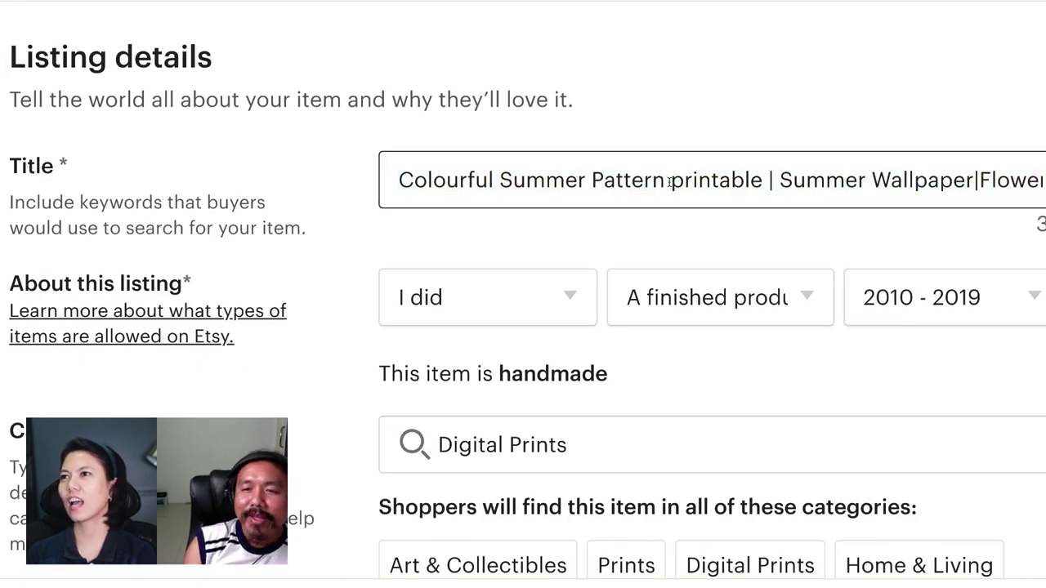
{"action": "left_click_drag", "start_coordinate": [671, 179], "coordinate": [762, 180]}
{"action": "scroll", "coordinate": [608, 376], "scroll_direction": "down", "scroll_amount": 5}
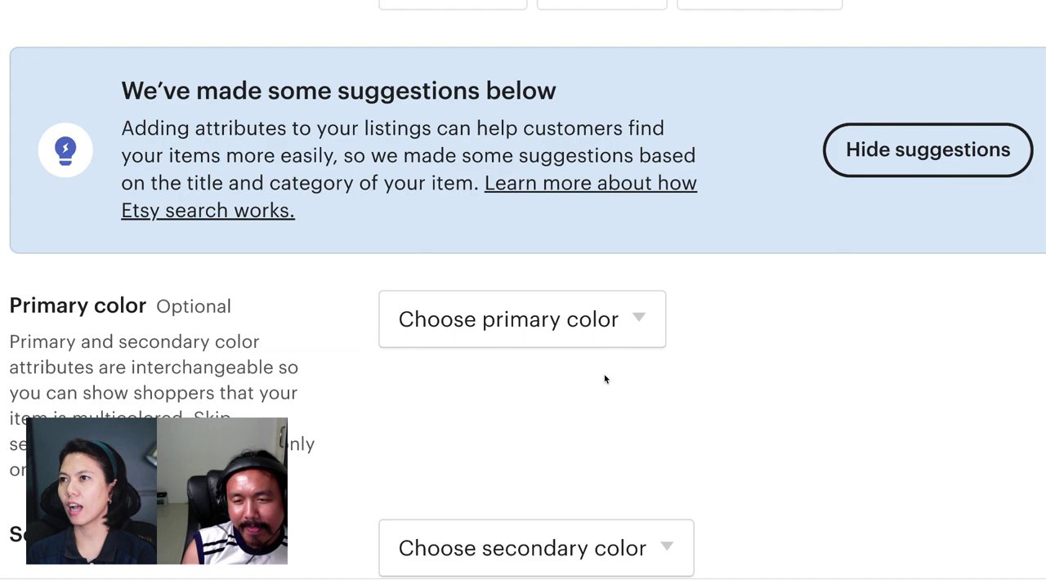
{"action": "scroll", "coordinate": [602, 378], "scroll_direction": "down", "scroll_amount": 5}
{"action": "scroll", "coordinate": [602, 378], "scroll_direction": "down", "scroll_amount": 3}
{"action": "scroll", "coordinate": [297, 413], "scroll_direction": "down", "scroll_amount": 3}
{"action": "scroll", "coordinate": [298, 413], "scroll_direction": "down", "scroll_amount": 5}
{"action": "scroll", "coordinate": [298, 412], "scroll_direction": "down", "scroll_amount": 5}
{"action": "scroll", "coordinate": [298, 413], "scroll_direction": "down", "scroll_amount": 3}
{"action": "scroll", "coordinate": [298, 412], "scroll_direction": "down", "scroll_amount": 5}
{"action": "scroll", "coordinate": [298, 413], "scroll_direction": "down", "scroll_amount": 5}
{"action": "scroll", "coordinate": [462, 362], "scroll_direction": "down", "scroll_amount": 5}
{"action": "scroll", "coordinate": [463, 362], "scroll_direction": "down", "scroll_amount": 1}
{"action": "left_click_drag", "start_coordinate": [468, 41], "coordinate": [382, 18]}
{"action": "type", "text": "printable"}
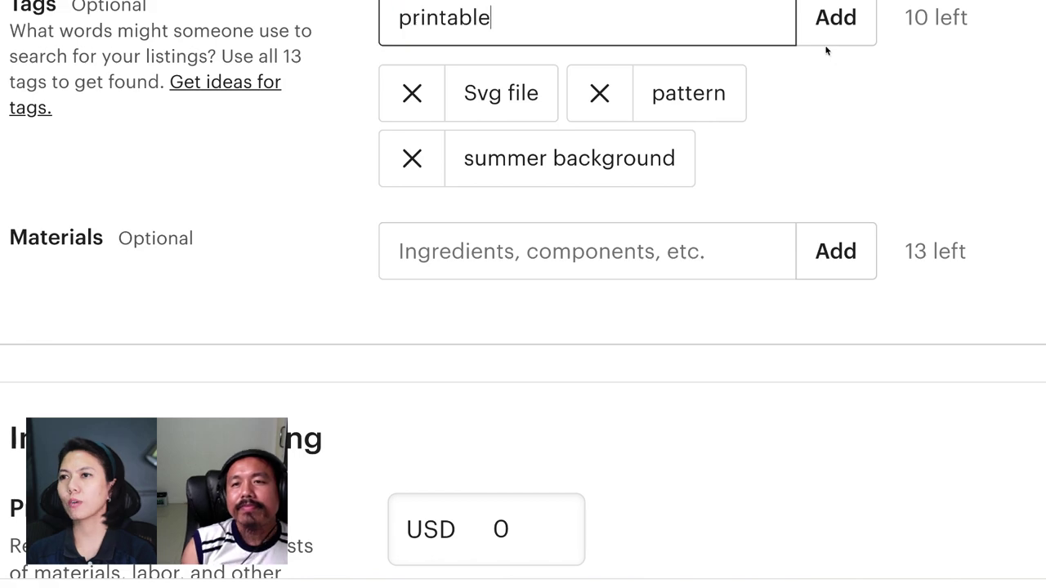
{"action": "left_click", "coordinate": [834, 40]}
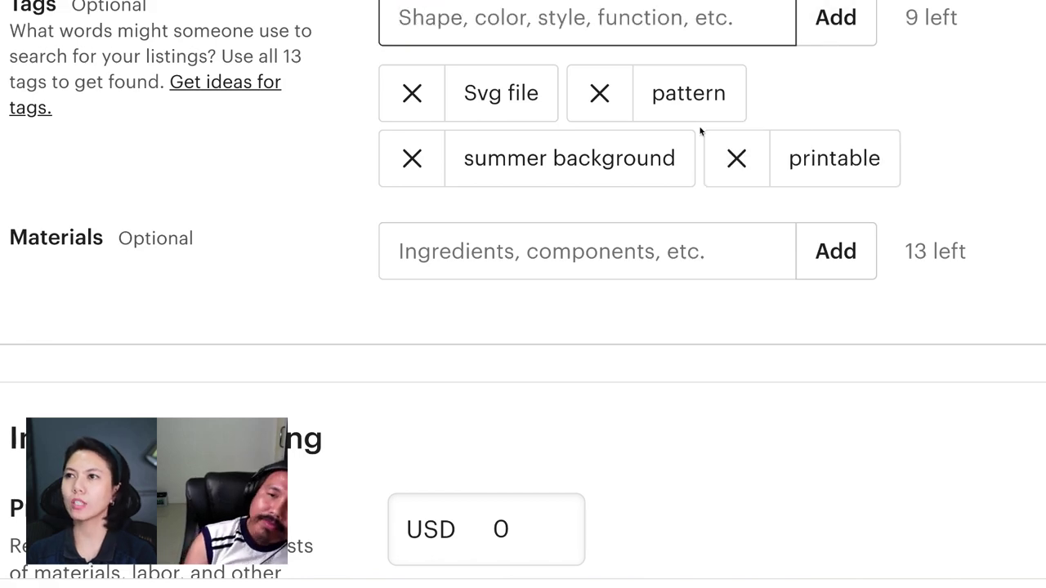
{"action": "left_click", "coordinate": [736, 158]}
Copy 'Summer Wallpaper' from the title and add it as a tag.
{"action": "scroll", "coordinate": [532, 36], "scroll_direction": "up", "scroll_amount": 10}
{"action": "scroll", "coordinate": [544, 77], "scroll_direction": "up", "scroll_amount": 10}
{"action": "scroll", "coordinate": [570, 93], "scroll_direction": "up", "scroll_amount": 3}
{"action": "left_click", "coordinate": [786, 304]}
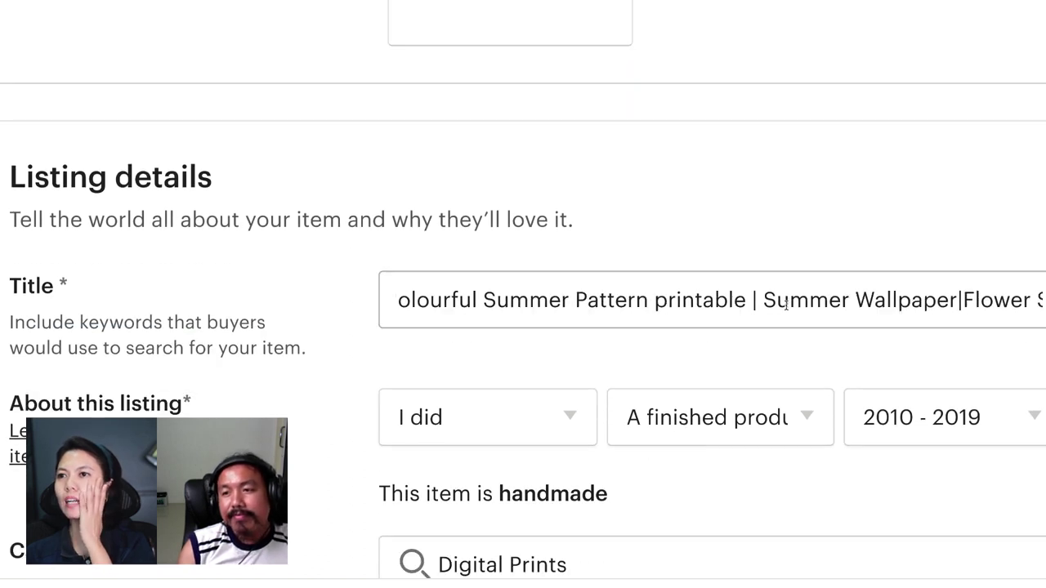
{"action": "left_click_drag", "start_coordinate": [759, 301], "coordinate": [953, 301]}
{"action": "key", "text": "ctrl+c"}
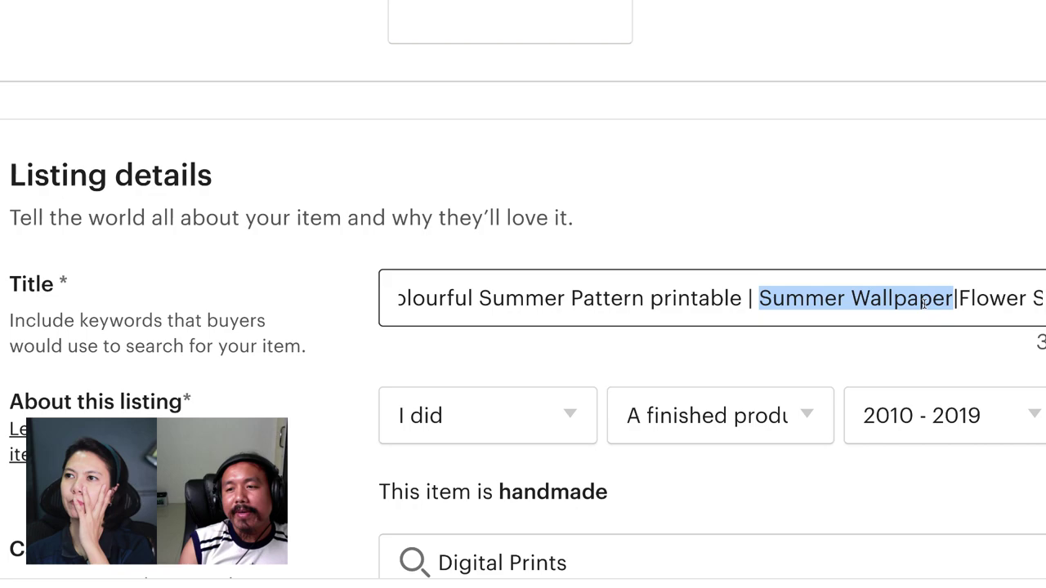
{"action": "scroll", "coordinate": [705, 296], "scroll_direction": "down", "scroll_amount": 2}
{"action": "scroll", "coordinate": [705, 296], "scroll_direction": "down", "scroll_amount": 10}
{"action": "scroll", "coordinate": [705, 299], "scroll_direction": "down", "scroll_amount": 3}
{"action": "scroll", "coordinate": [613, 297], "scroll_direction": "down", "scroll_amount": 3}
{"action": "scroll", "coordinate": [208, 310], "scroll_direction": "down", "scroll_amount": 5}
{"action": "scroll", "coordinate": [208, 310], "scroll_direction": "down", "scroll_amount": 2}
{"action": "scroll", "coordinate": [213, 312], "scroll_direction": "down", "scroll_amount": 5}
{"action": "scroll", "coordinate": [217, 314], "scroll_direction": "down", "scroll_amount": 1}
{"action": "scroll", "coordinate": [225, 316], "scroll_direction": "down", "scroll_amount": 3}
{"action": "scroll", "coordinate": [224, 318], "scroll_direction": "down", "scroll_amount": 5}
{"action": "scroll", "coordinate": [355, 322], "scroll_direction": "down", "scroll_amount": 1}
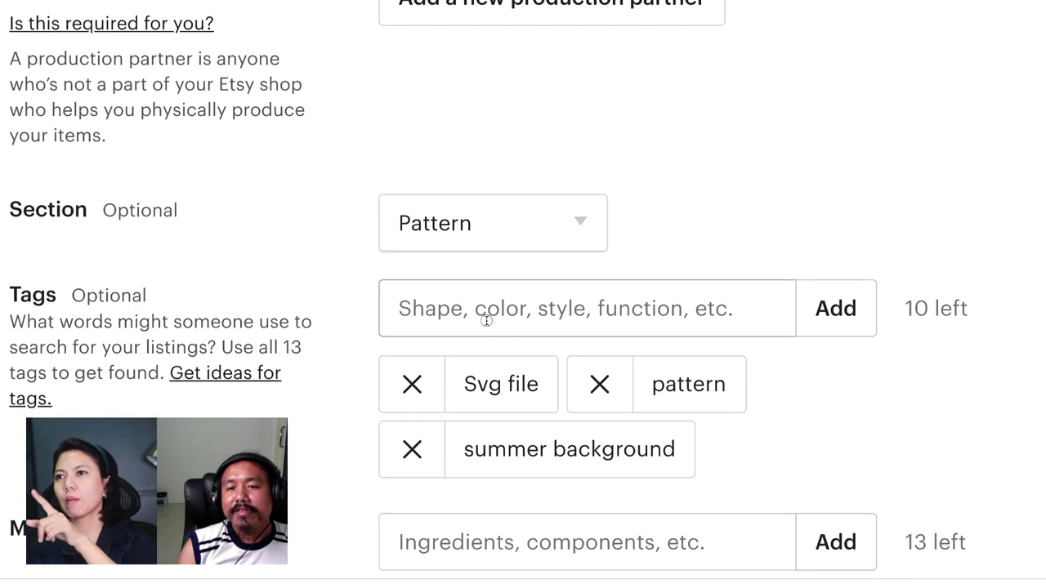
{"action": "left_click", "coordinate": [486, 315]}
{"action": "key", "text": "ctrl+v"}
{"action": "left_click", "coordinate": [835, 318]}
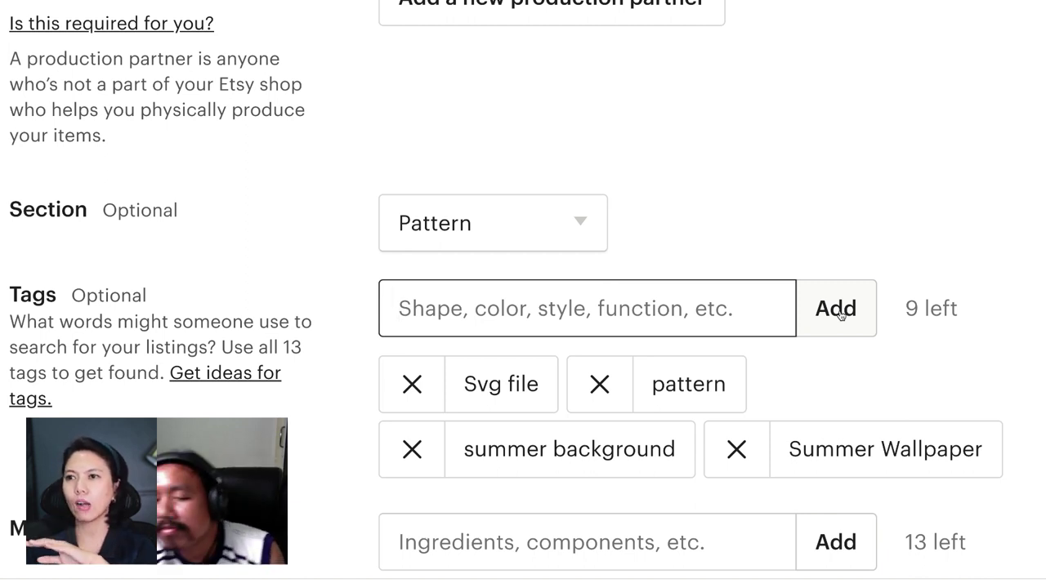
{"action": "scroll", "coordinate": [635, 269], "scroll_direction": "down", "scroll_amount": 3}
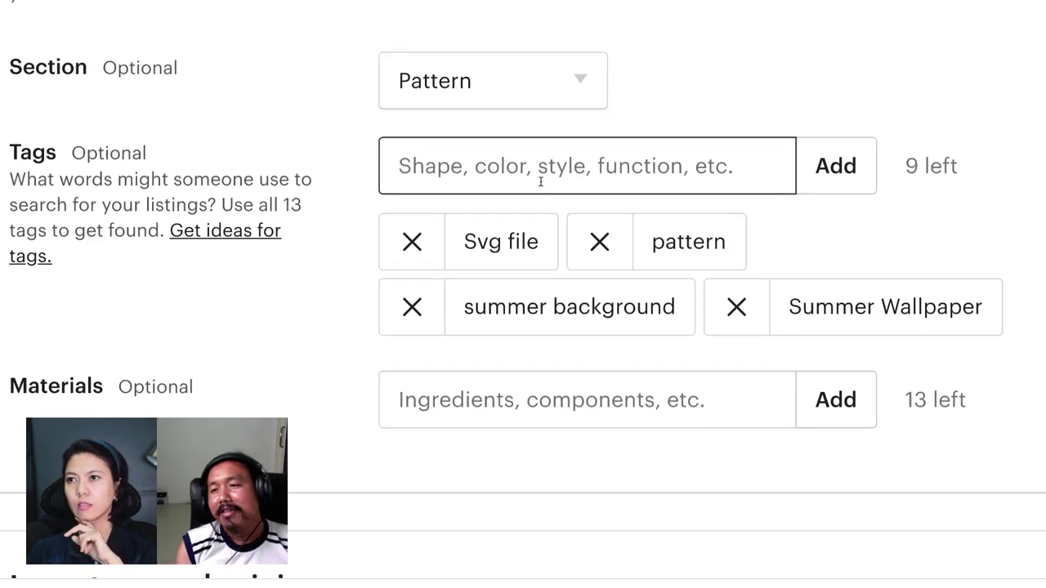
{"action": "scroll", "coordinate": [540, 181], "scroll_direction": "up", "scroll_amount": 10}
{"action": "scroll", "coordinate": [541, 187], "scroll_direction": "up", "scroll_amount": 5}
{"action": "scroll", "coordinate": [623, 238], "scroll_direction": "up", "scroll_amount": 1}
{"action": "scroll", "coordinate": [626, 251], "scroll_direction": "up", "scroll_amount": 10}
{"action": "scroll", "coordinate": [674, 304], "scroll_direction": "up", "scroll_amount": 10}
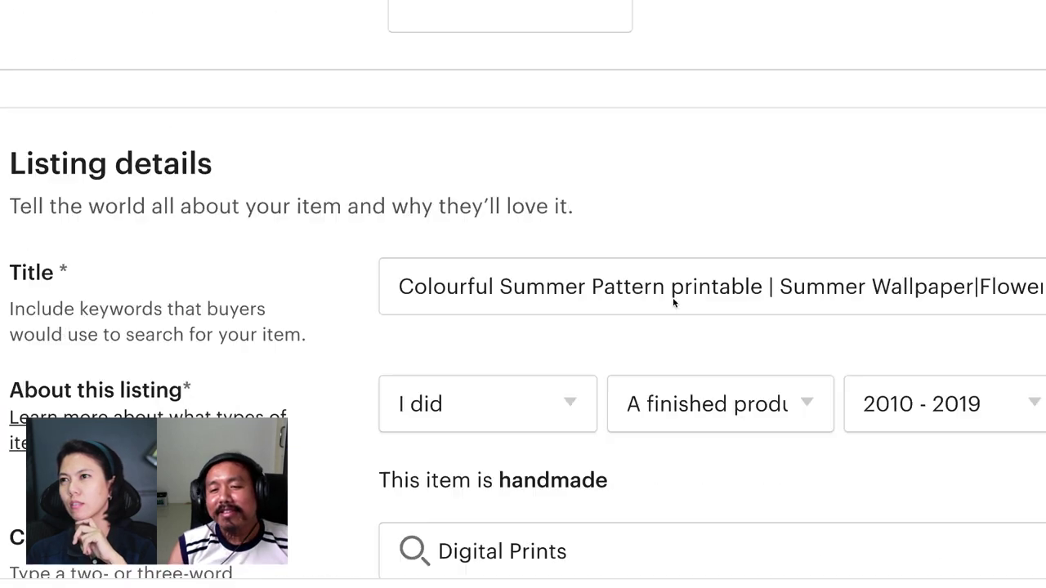
Copy 'Fruit Pattern' from the title and add it as a search tag.
{"action": "left_click_drag", "start_coordinate": [842, 127], "coordinate": [1044, 131]}
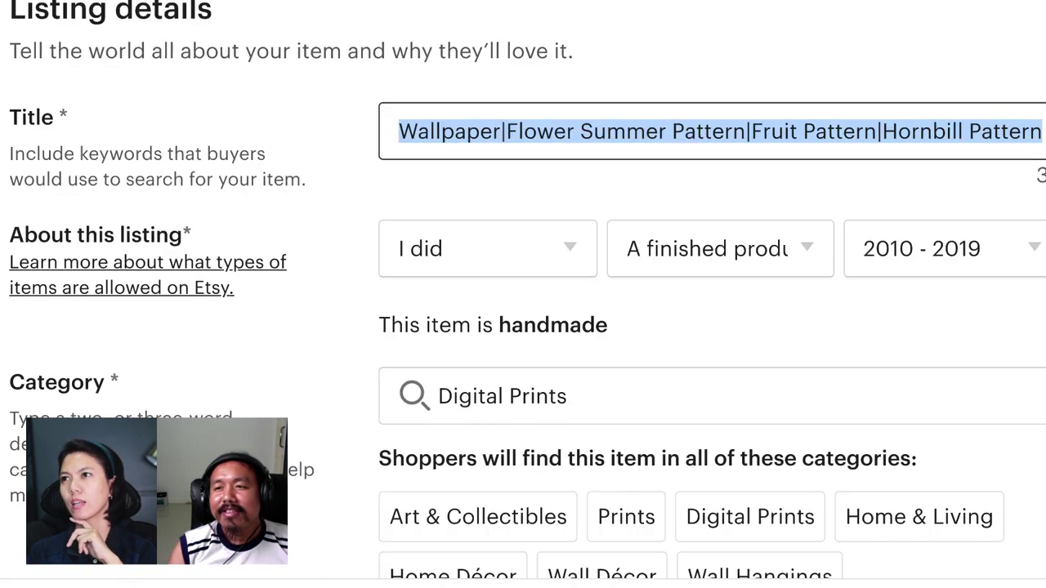
{"action": "left_click", "coordinate": [751, 131]}
{"action": "left_click_drag", "start_coordinate": [751, 131], "coordinate": [876, 131]}
{"action": "key", "text": "ctrl+c"}
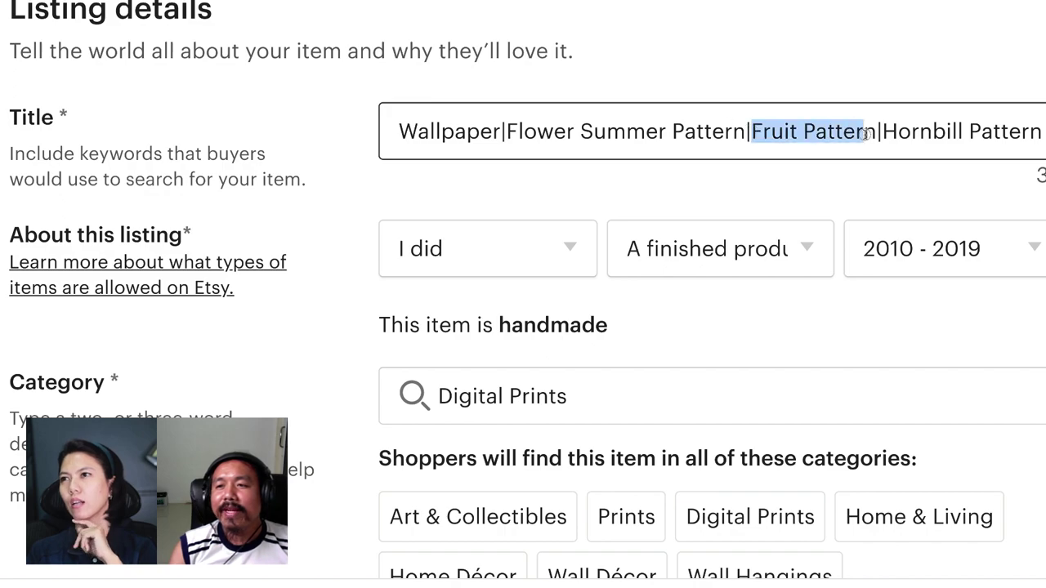
{"action": "scroll", "coordinate": [470, 290], "scroll_direction": "down", "scroll_amount": 10}
{"action": "scroll", "coordinate": [470, 290], "scroll_direction": "down", "scroll_amount": 4}
{"action": "scroll", "coordinate": [544, 303], "scroll_direction": "down", "scroll_amount": 5}
{"action": "scroll", "coordinate": [294, 306], "scroll_direction": "down", "scroll_amount": 10}
{"action": "scroll", "coordinate": [294, 306], "scroll_direction": "down", "scroll_amount": 8}
{"action": "scroll", "coordinate": [293, 303], "scroll_direction": "down", "scroll_amount": 10}
{"action": "scroll", "coordinate": [293, 303], "scroll_direction": "down", "scroll_amount": 8}
{"action": "scroll", "coordinate": [292, 303], "scroll_direction": "down", "scroll_amount": 3}
{"action": "left_click", "coordinate": [494, 281]}
{"action": "key", "text": "ctrl+v"}
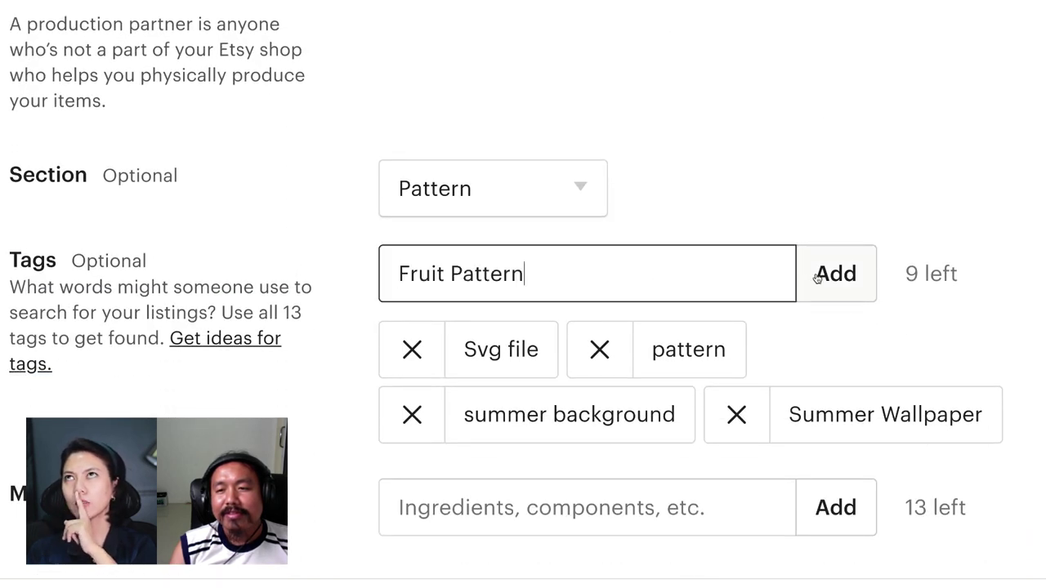
{"action": "key", "text": "Return"}
Copy 'Hornbill Pattern' from the end of the title and add it as another tag.
{"action": "scroll", "coordinate": [774, 311], "scroll_direction": "down", "scroll_amount": 2}
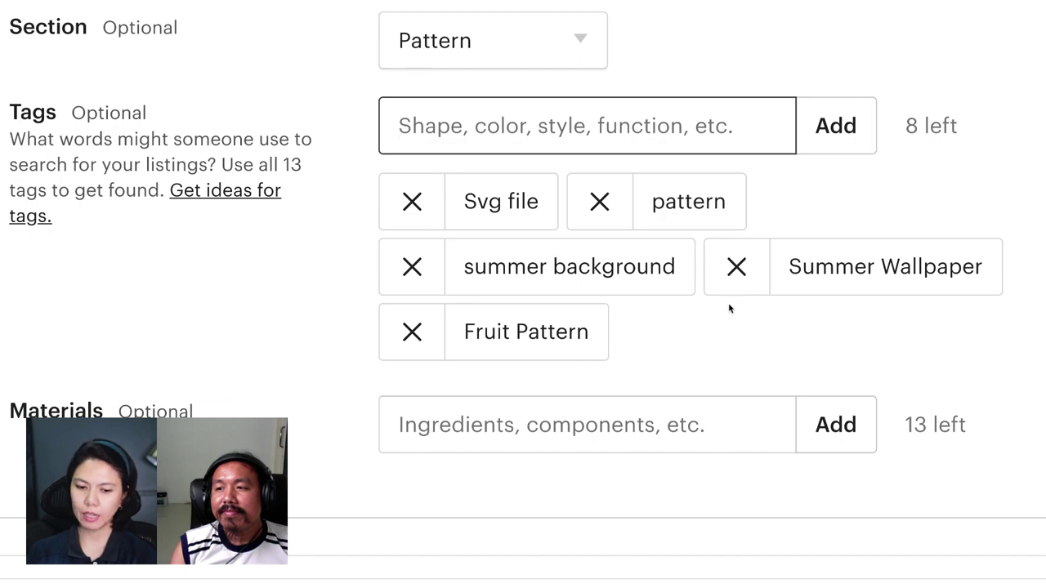
{"action": "scroll", "coordinate": [722, 308], "scroll_direction": "up", "scroll_amount": 7}
{"action": "scroll", "coordinate": [722, 308], "scroll_direction": "up", "scroll_amount": 3}
{"action": "scroll", "coordinate": [722, 308], "scroll_direction": "down", "scroll_amount": 11}
{"action": "scroll", "coordinate": [723, 308], "scroll_direction": "up", "scroll_amount": 2}
{"action": "scroll", "coordinate": [721, 303], "scroll_direction": "up", "scroll_amount": 5}
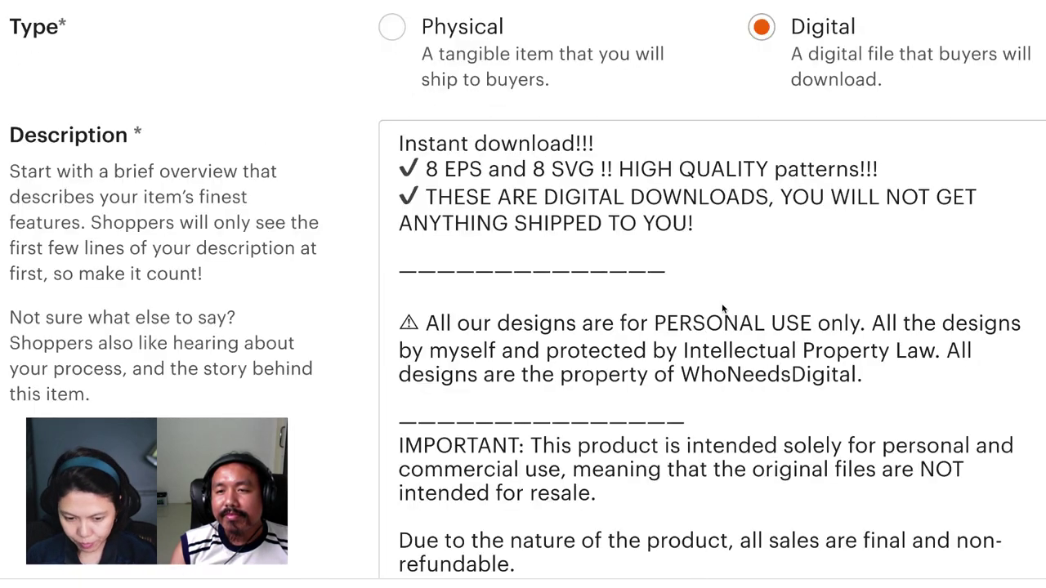
{"action": "scroll", "coordinate": [721, 304], "scroll_direction": "down", "scroll_amount": 15}
{"action": "scroll", "coordinate": [724, 283], "scroll_direction": "up", "scroll_amount": 1}
{"action": "scroll", "coordinate": [256, 155], "scroll_direction": "up", "scroll_amount": 15}
{"action": "scroll", "coordinate": [415, 214], "scroll_direction": "up", "scroll_amount": 3}
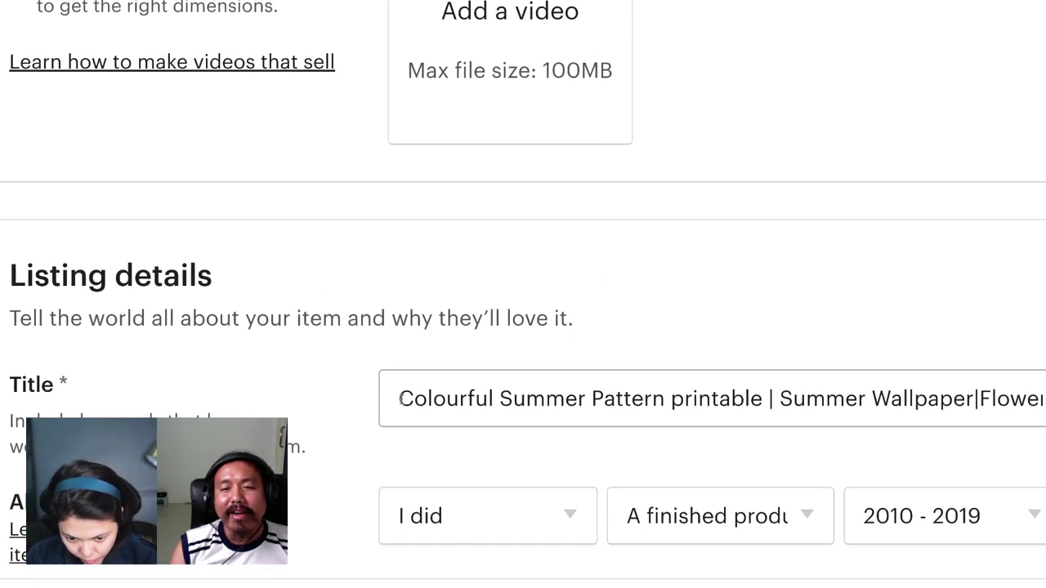
{"action": "left_click_drag", "start_coordinate": [398, 398], "coordinate": [1041, 399]}
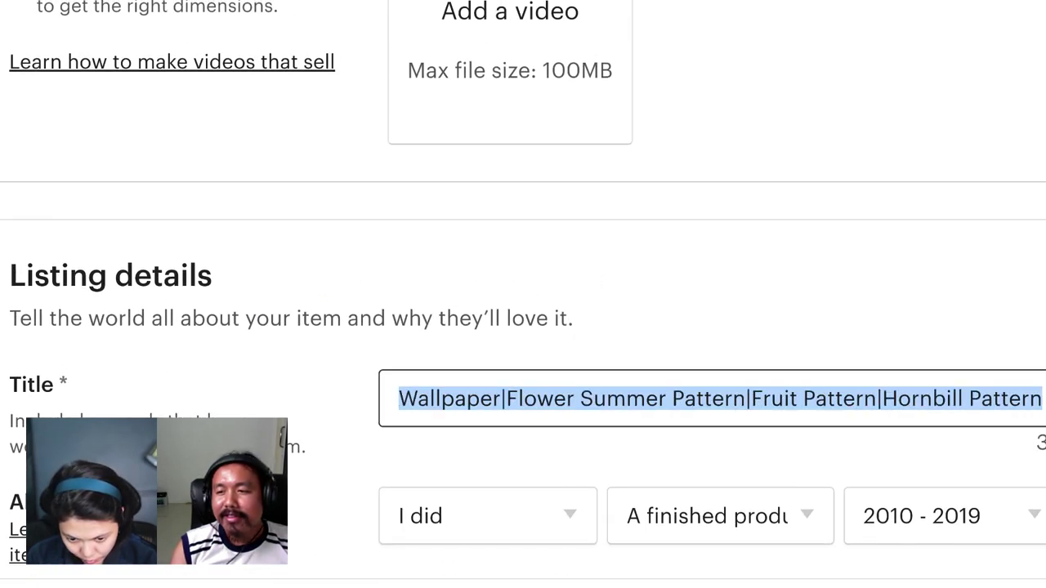
{"action": "left_click", "coordinate": [769, 399]}
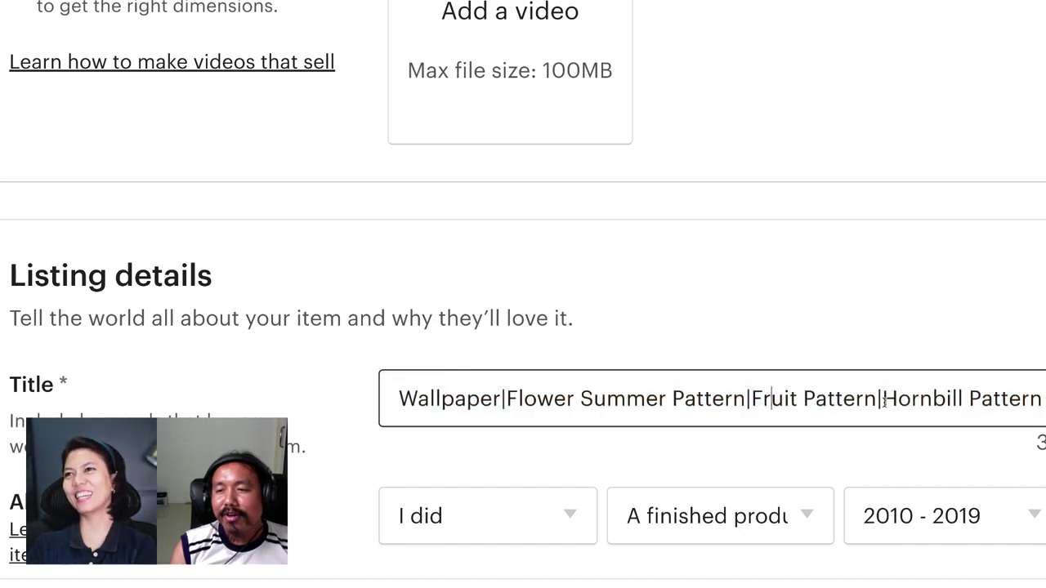
{"action": "left_click_drag", "start_coordinate": [883, 398], "coordinate": [1042, 399]}
{"action": "key", "text": "ctrl+c"}
{"action": "scroll", "coordinate": [500, 373], "scroll_direction": "down", "scroll_amount": 15}
{"action": "scroll", "coordinate": [500, 373], "scroll_direction": "down", "scroll_amount": 5}
{"action": "scroll", "coordinate": [500, 373], "scroll_direction": "down", "scroll_amount": 6}
{"action": "scroll", "coordinate": [500, 373], "scroll_direction": "down", "scroll_amount": 3}
{"action": "scroll", "coordinate": [500, 373], "scroll_direction": "down", "scroll_amount": 6}
{"action": "scroll", "coordinate": [500, 374], "scroll_direction": "down", "scroll_amount": 6}
{"action": "scroll", "coordinate": [500, 373], "scroll_direction": "down", "scroll_amount": 3}
{"action": "scroll", "coordinate": [500, 369], "scroll_direction": "down", "scroll_amount": 5}
{"action": "scroll", "coordinate": [499, 369], "scroll_direction": "down", "scroll_amount": 3}
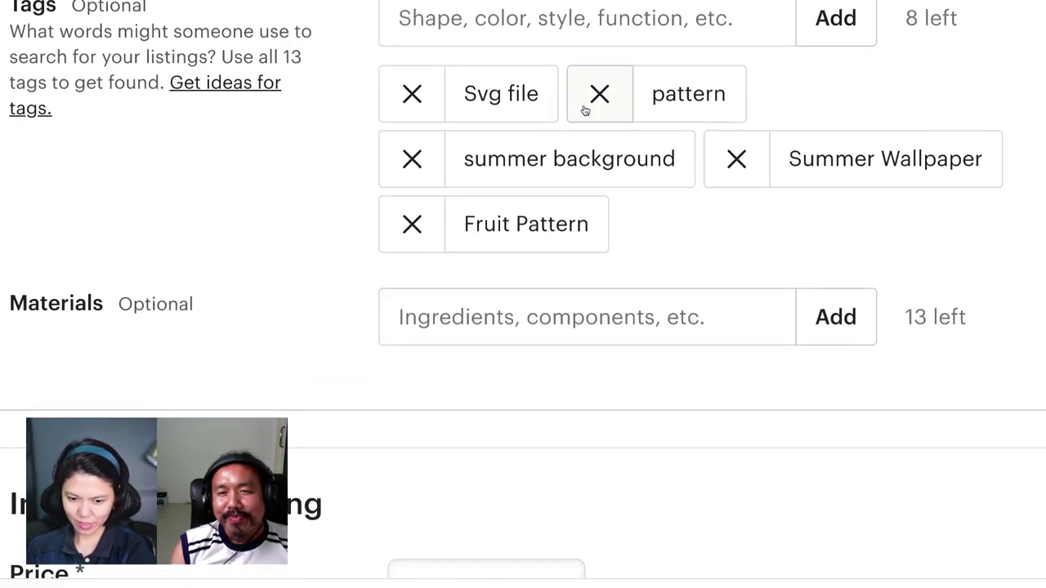
{"action": "left_click", "coordinate": [483, 11]}
{"action": "key", "text": "ctrl+v"}
{"action": "left_click", "coordinate": [823, 5]}
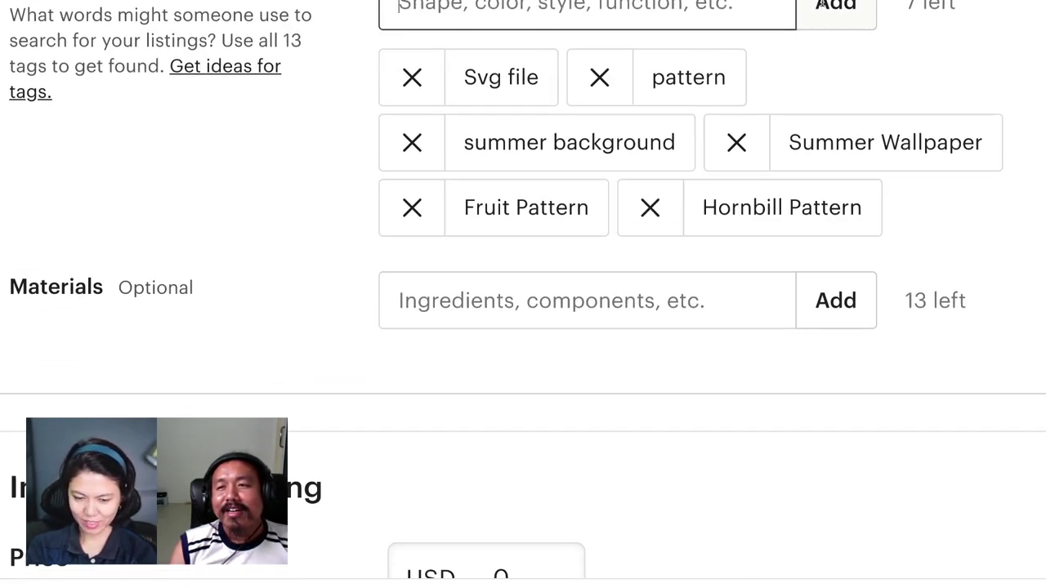
{"action": "scroll", "coordinate": [180, 209], "scroll_direction": "down", "scroll_amount": 1}
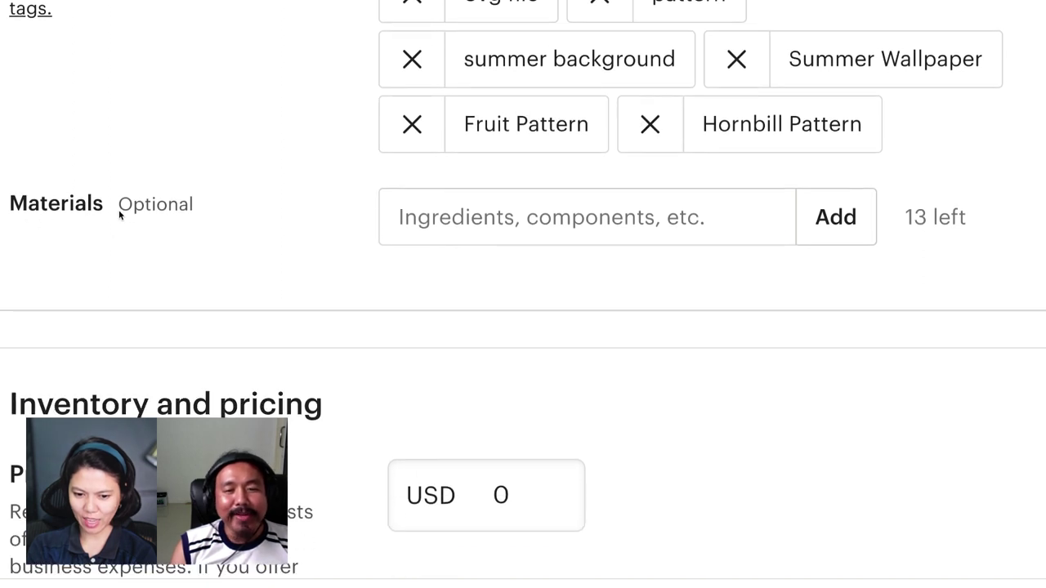
{"action": "scroll", "coordinate": [120, 214], "scroll_direction": "down", "scroll_amount": 2}
Add 'computer' to the listing's materials, fixing the misspelling first.
{"action": "left_click", "coordinate": [491, 359]}
{"action": "left_click", "coordinate": [570, 75]}
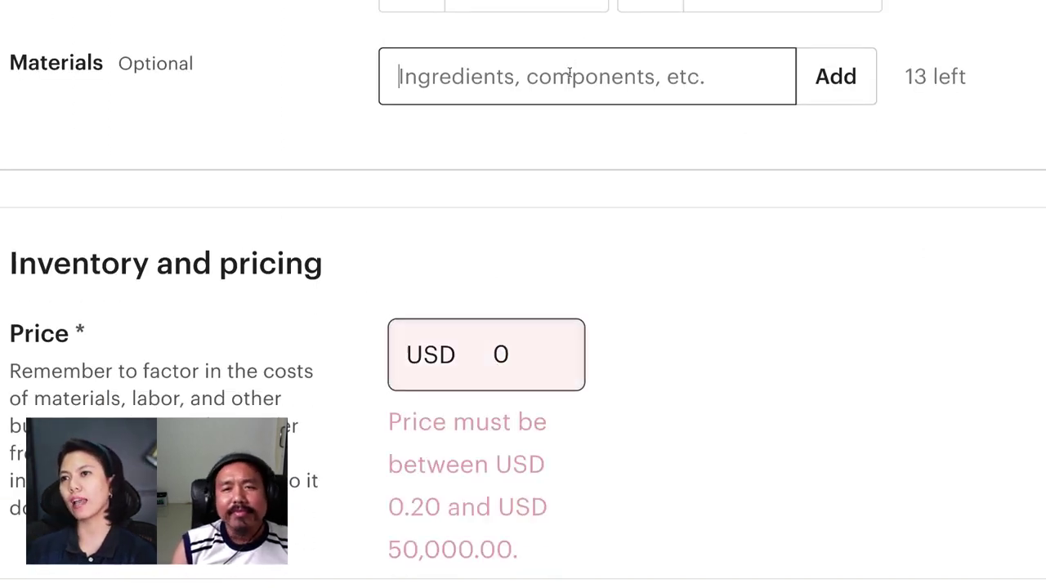
{"action": "type", "text": "compurter"}
{"action": "key", "text": "BackSpace"}
{"action": "key", "text": "BackSpace"}
{"action": "key", "text": "BackSpace"}
{"action": "key", "text": "BackSpace"}
{"action": "type", "text": "e"}
{"action": "key", "text": "BackSpace"}
{"action": "key", "text": "BackSpace"}
{"action": "type", "text": "ter"}
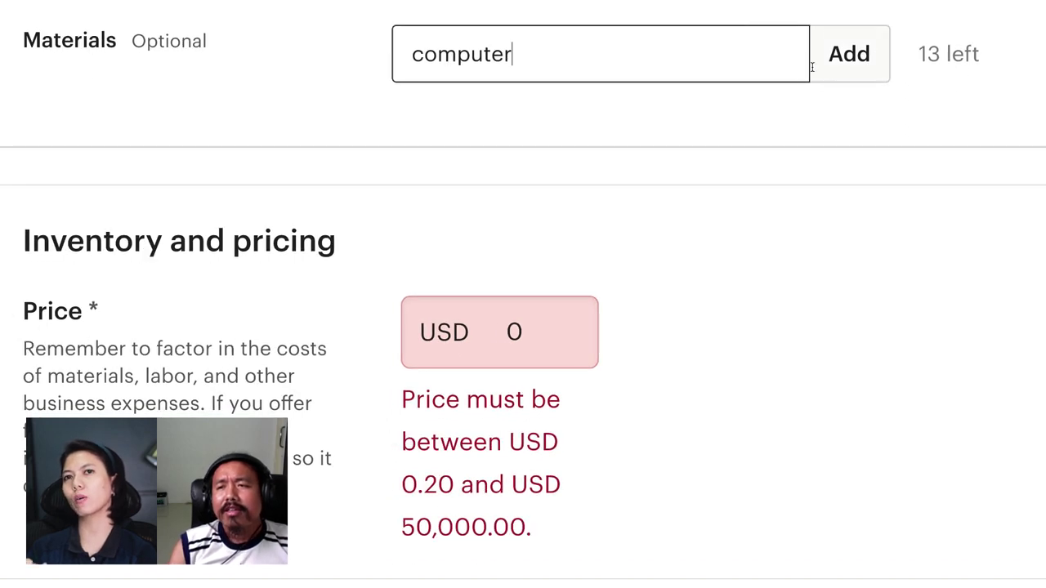
{"action": "left_click", "coordinate": [833, 67]}
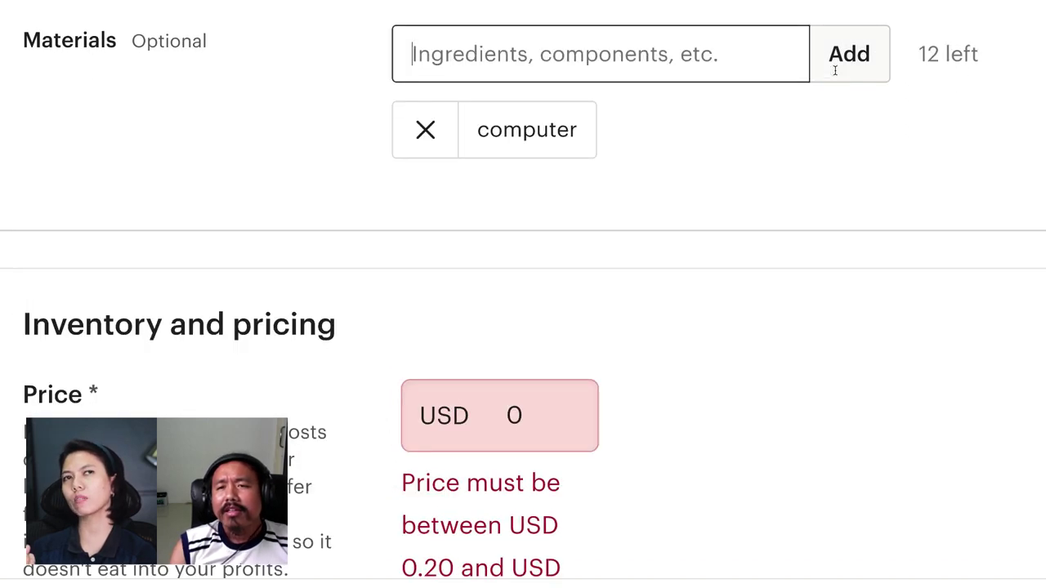
Select the 0 in the Price field so it can be replaced.
{"action": "scroll", "coordinate": [416, 221], "scroll_direction": "up", "scroll_amount": 3}
{"action": "scroll", "coordinate": [413, 225], "scroll_direction": "up", "scroll_amount": 3}
{"action": "scroll", "coordinate": [426, 240], "scroll_direction": "down", "scroll_amount": 3}
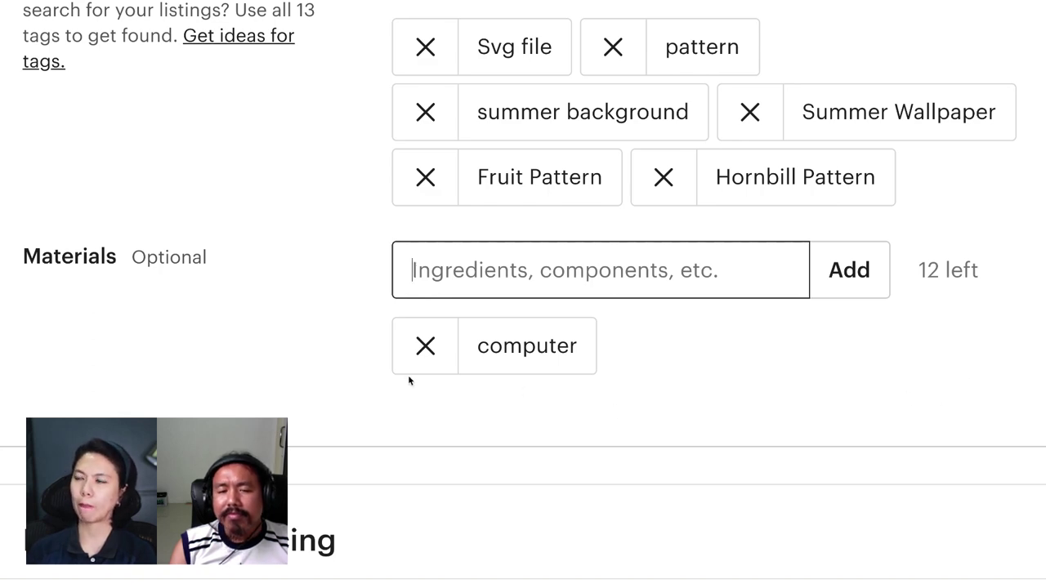
{"action": "scroll", "coordinate": [379, 416], "scroll_direction": "down", "scroll_amount": 3}
{"action": "scroll", "coordinate": [378, 416], "scroll_direction": "down", "scroll_amount": 4}
{"action": "scroll", "coordinate": [378, 416], "scroll_direction": "up", "scroll_amount": 1}
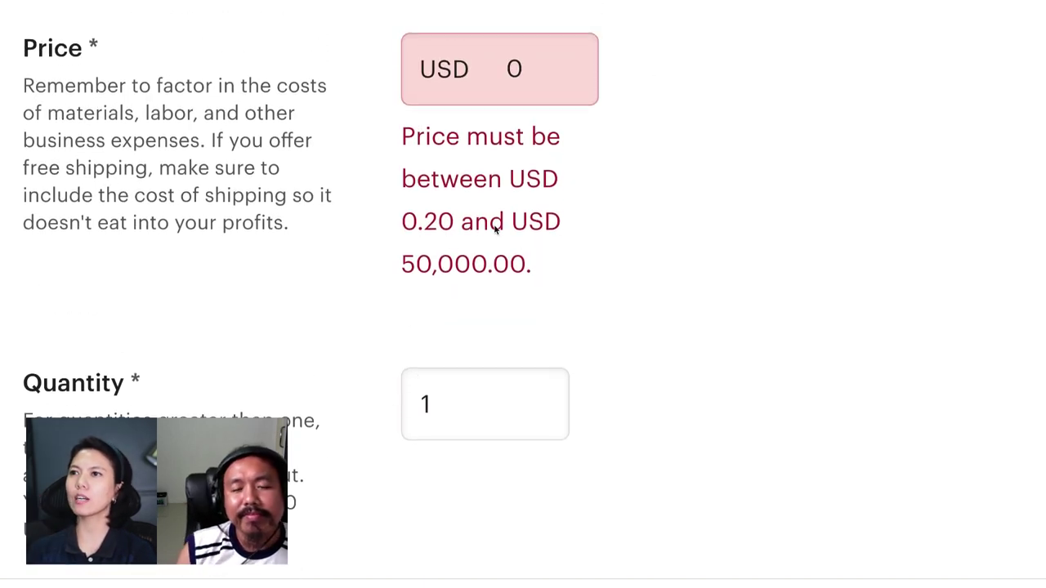
{"action": "left_click", "coordinate": [508, 70]}
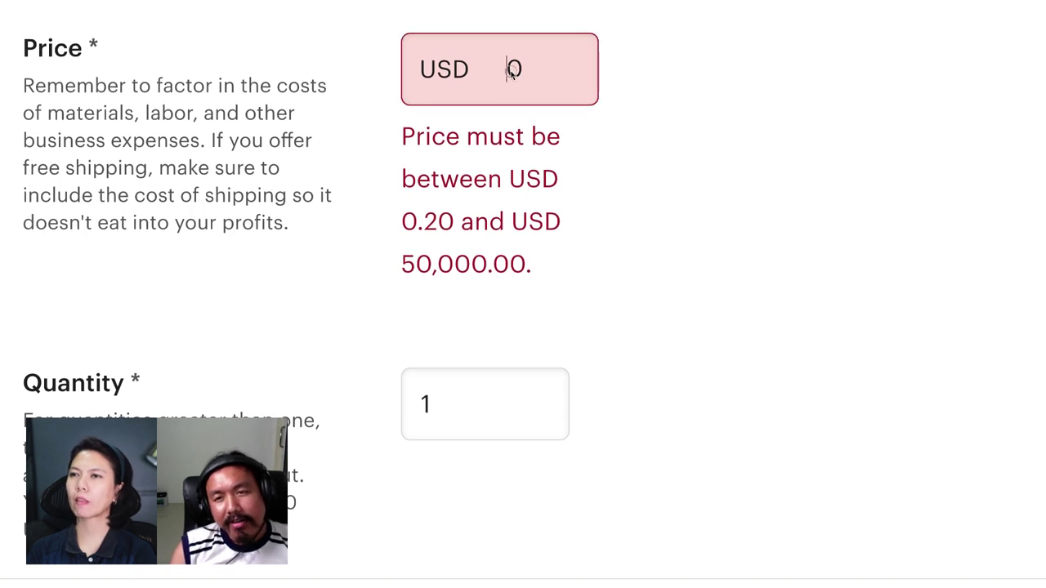
{"action": "left_click_drag", "start_coordinate": [511, 70], "coordinate": [532, 75]}
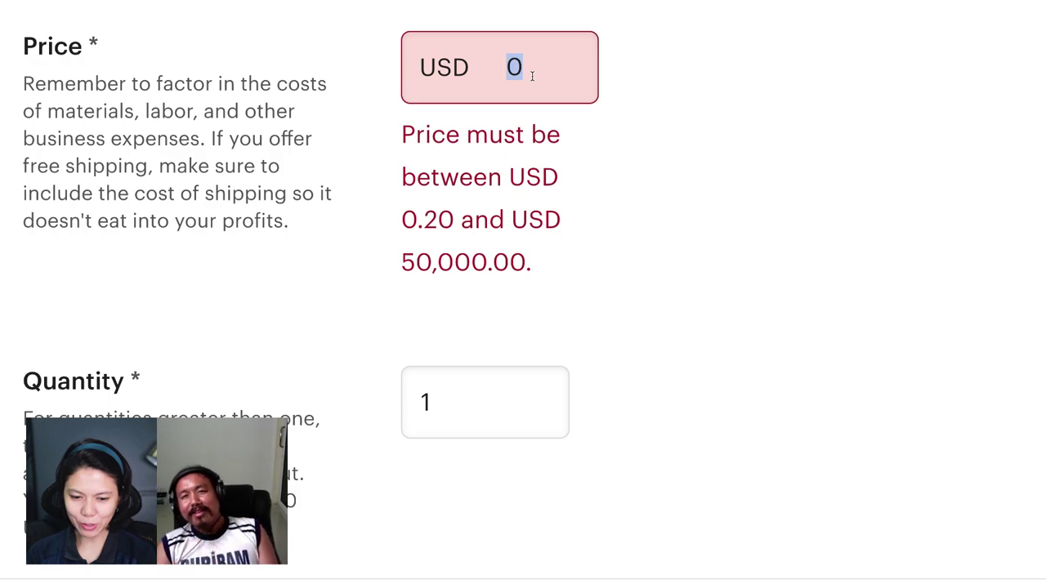
{"action": "scroll", "coordinate": [531, 77], "scroll_direction": "up", "scroll_amount": 10}
Bring up the macOS file dialog from the 'Add a photo' tile under Photos.
{"action": "scroll", "coordinate": [531, 82], "scroll_direction": "up", "scroll_amount": 10}
{"action": "scroll", "coordinate": [531, 87], "scroll_direction": "up", "scroll_amount": 10}
{"action": "scroll", "coordinate": [531, 88], "scroll_direction": "up", "scroll_amount": 8}
{"action": "scroll", "coordinate": [532, 89], "scroll_direction": "up", "scroll_amount": 3}
{"action": "scroll", "coordinate": [535, 122], "scroll_direction": "down", "scroll_amount": 2}
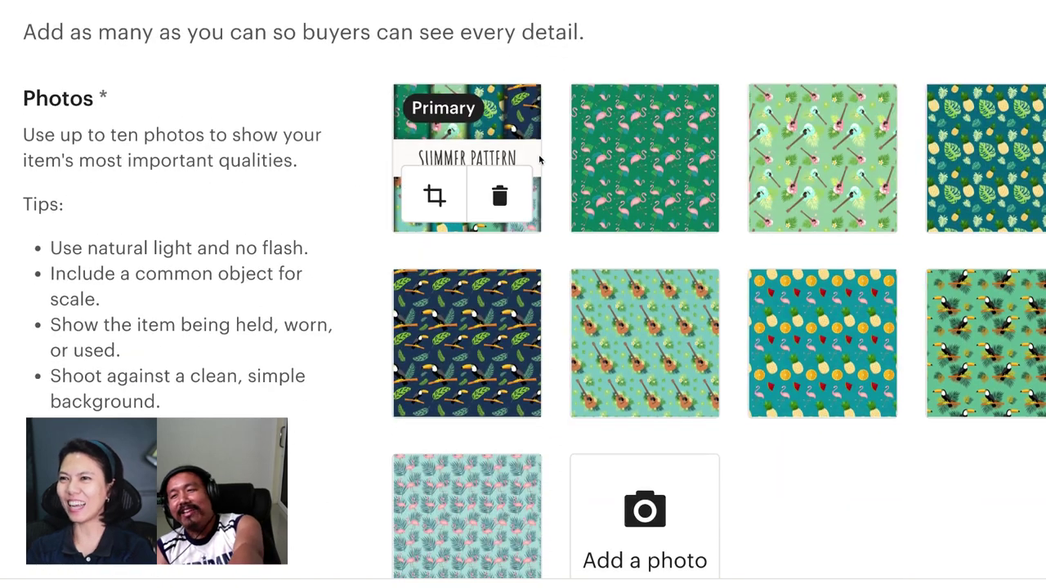
{"action": "scroll", "coordinate": [541, 155], "scroll_direction": "down", "scroll_amount": 1}
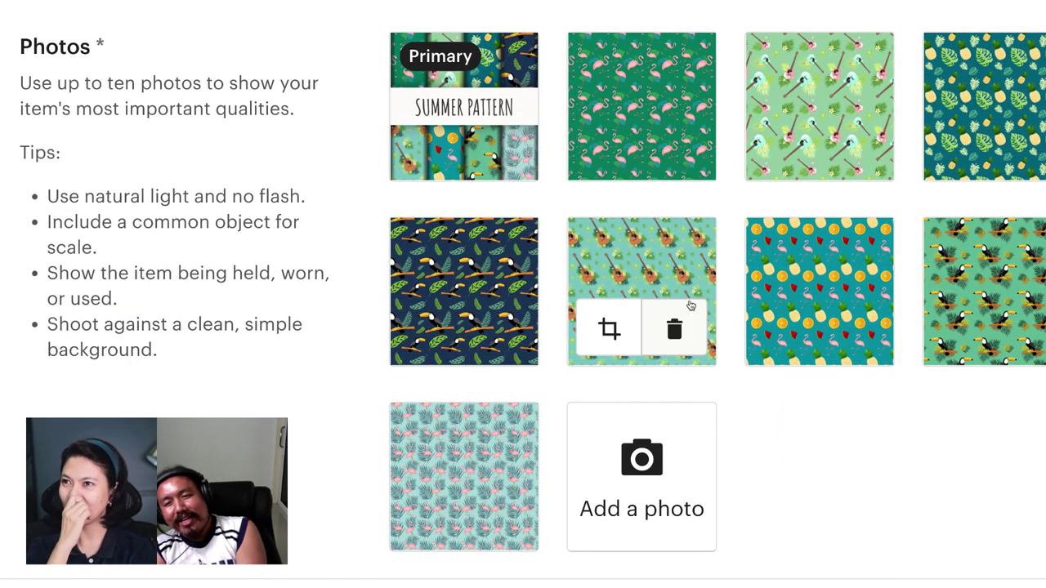
{"action": "scroll", "coordinate": [640, 312], "scroll_direction": "down", "scroll_amount": 1}
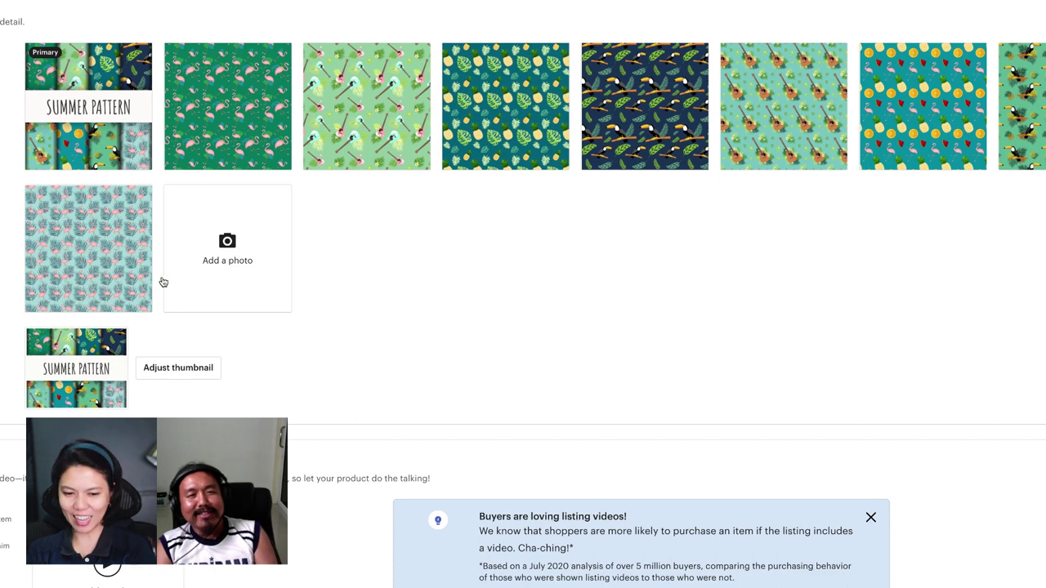
{"action": "left_click", "coordinate": [225, 259]}
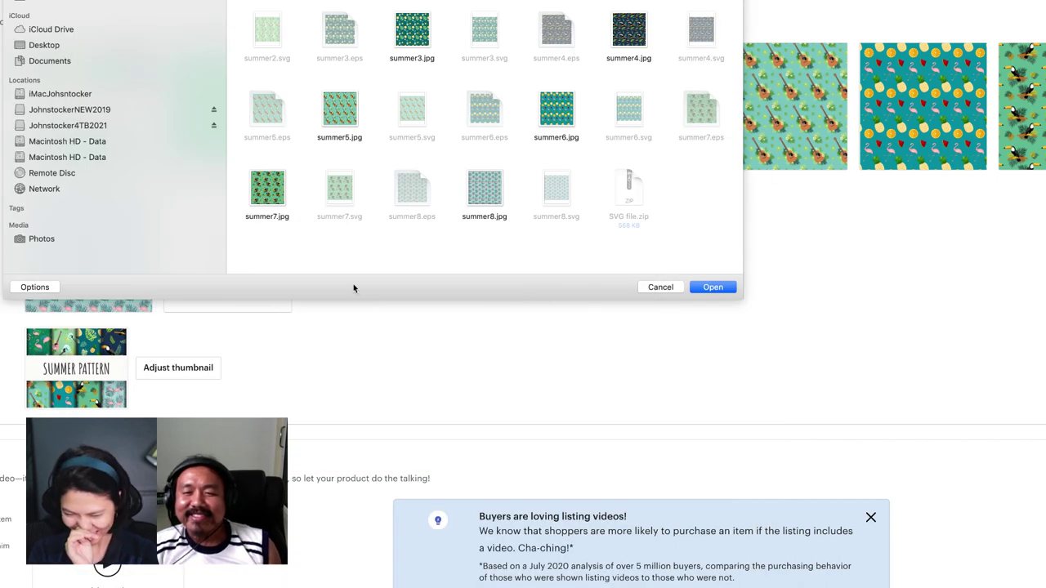
{"action": "scroll", "coordinate": [521, 321], "scroll_direction": "down", "scroll_amount": 10}
Scroll down to Inventory and pricing, where the price still reads USD 0.
{"action": "scroll", "coordinate": [521, 321], "scroll_direction": "down", "scroll_amount": 5}
{"action": "scroll", "coordinate": [522, 327], "scroll_direction": "up", "scroll_amount": 5}
{"action": "scroll", "coordinate": [145, 269], "scroll_direction": "up", "scroll_amount": 1}
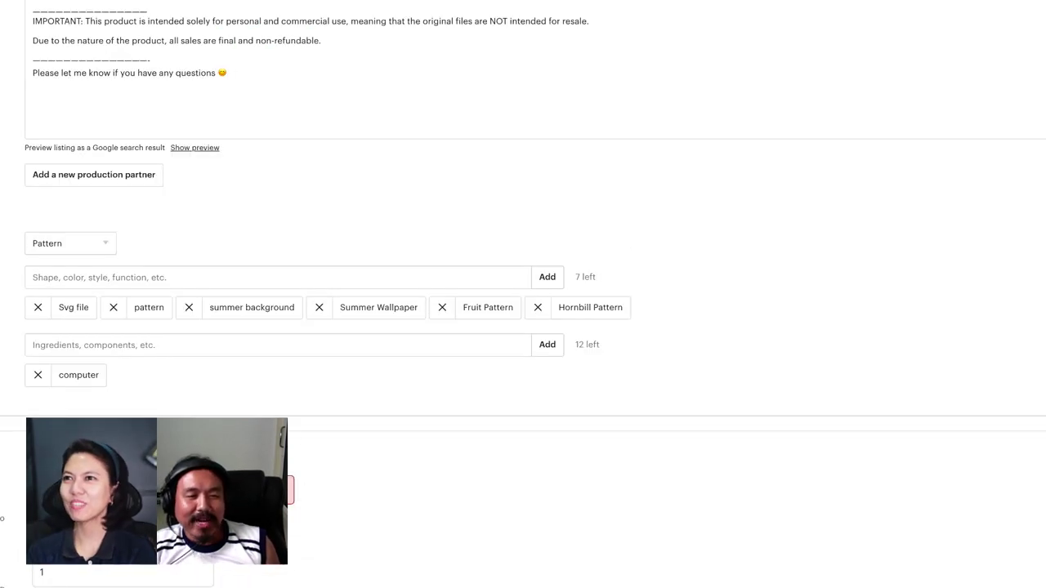
{"action": "scroll", "coordinate": [164, 236], "scroll_direction": "down", "scroll_amount": 5}
{"action": "scroll", "coordinate": [164, 237], "scroll_direction": "down", "scroll_amount": 1}
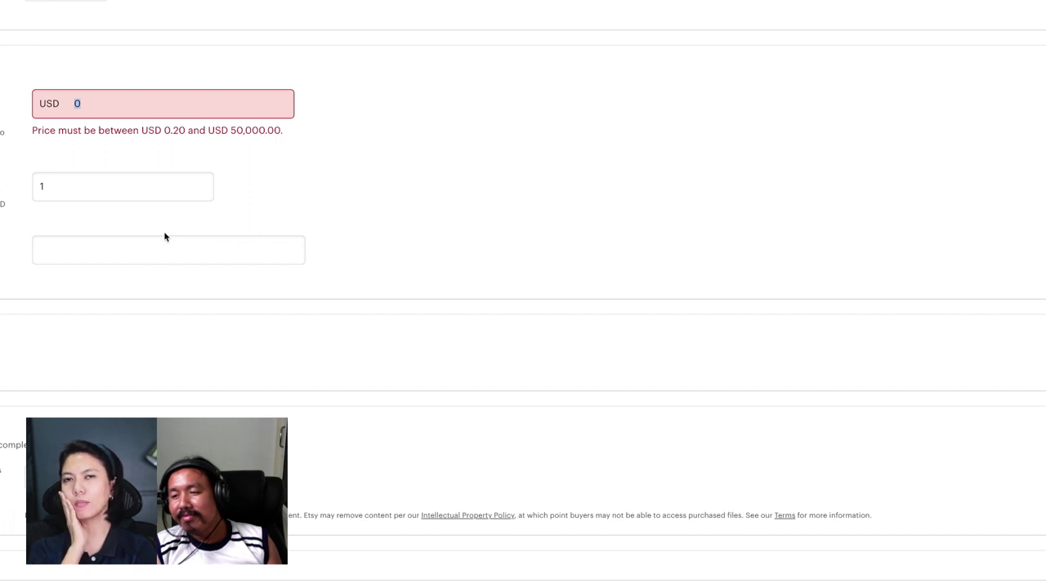
Enter price 2.5 and replace the quantity 1 with 999.
{"action": "type", "text": "2.5"}
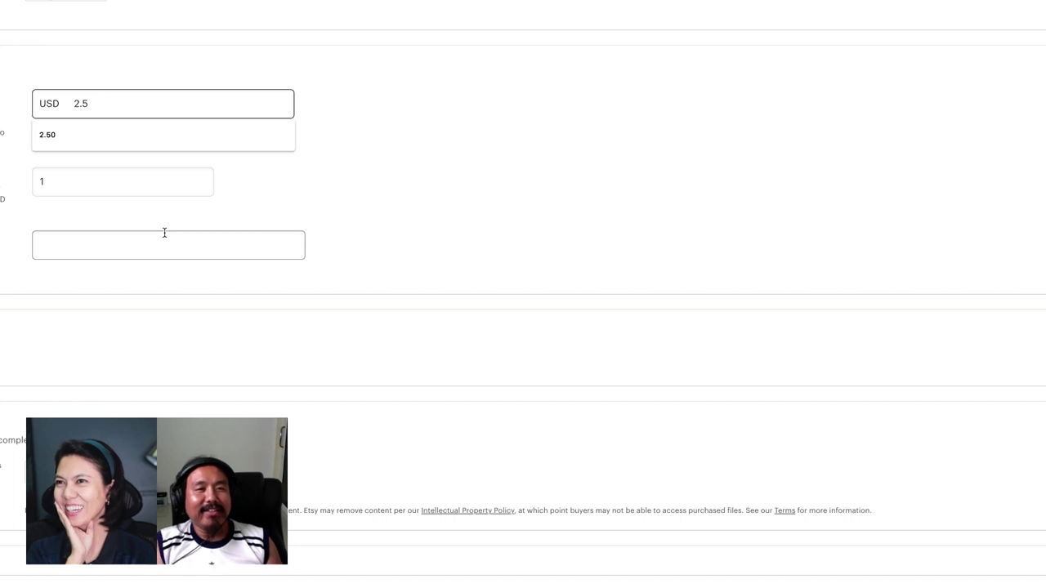
{"action": "left_click", "coordinate": [69, 180]}
{"action": "left_click_drag", "start_coordinate": [69, 180], "coordinate": [18, 183]}
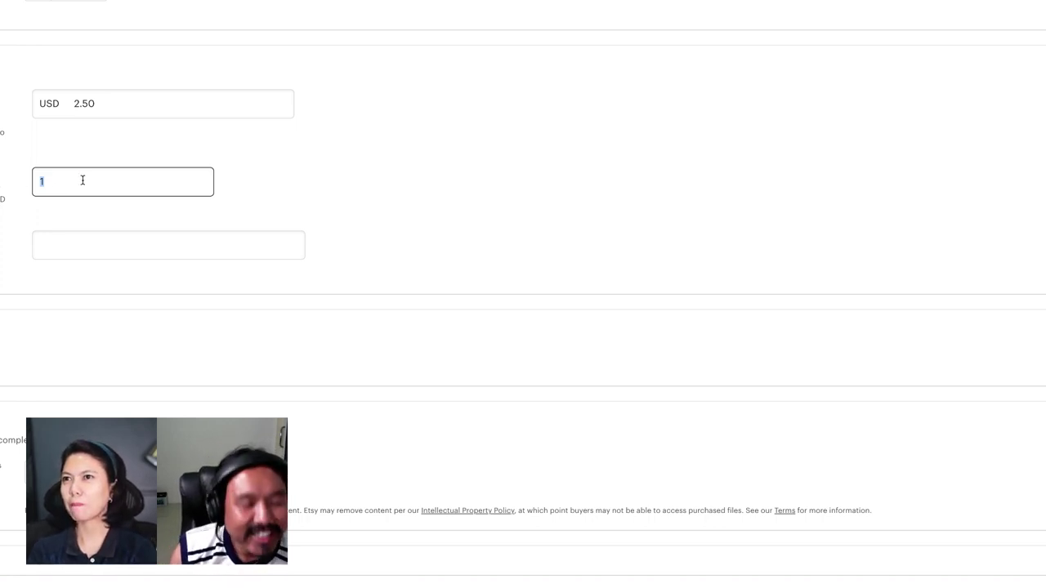
{"action": "type", "text": "999"}
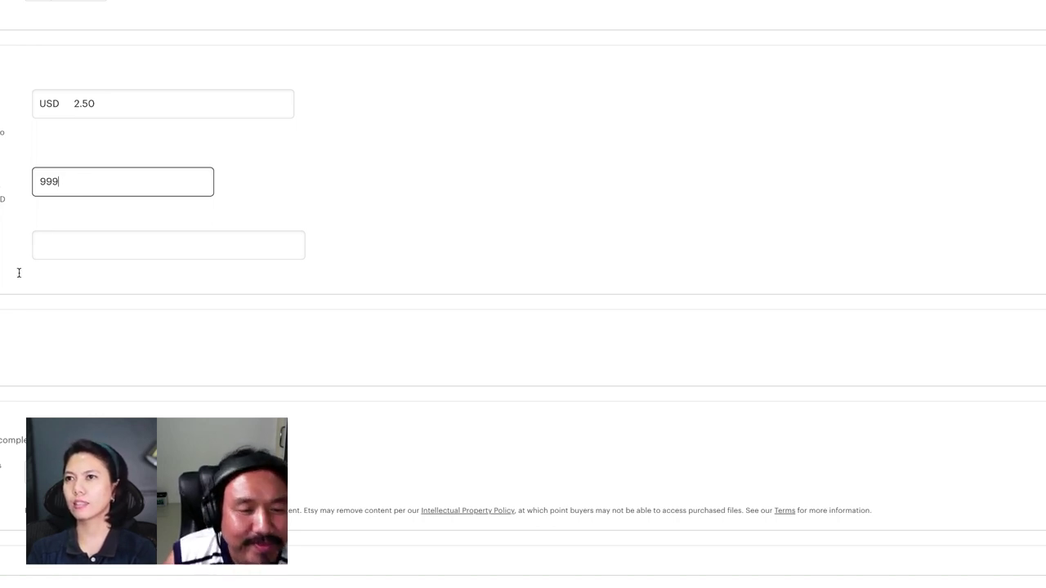
{"action": "scroll", "coordinate": [60, 303], "scroll_direction": "down", "scroll_amount": 1}
{"action": "scroll", "coordinate": [61, 303], "scroll_direction": "down", "scroll_amount": 1}
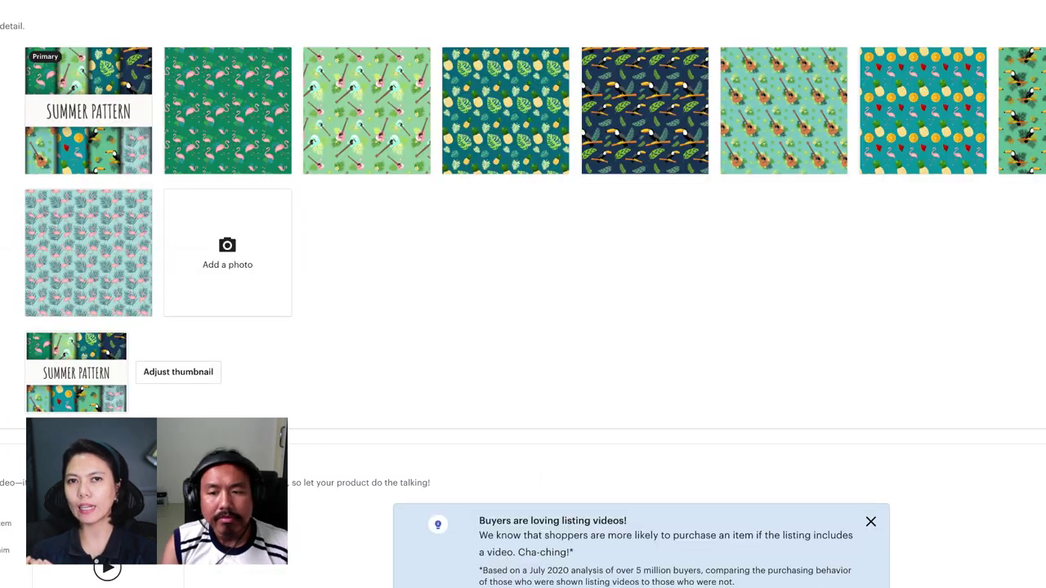
Scroll through Inventory and pricing to check price USD 2.50 and quantity 999.
{"action": "scroll", "coordinate": [399, 366], "scroll_direction": "down", "scroll_amount": 10}
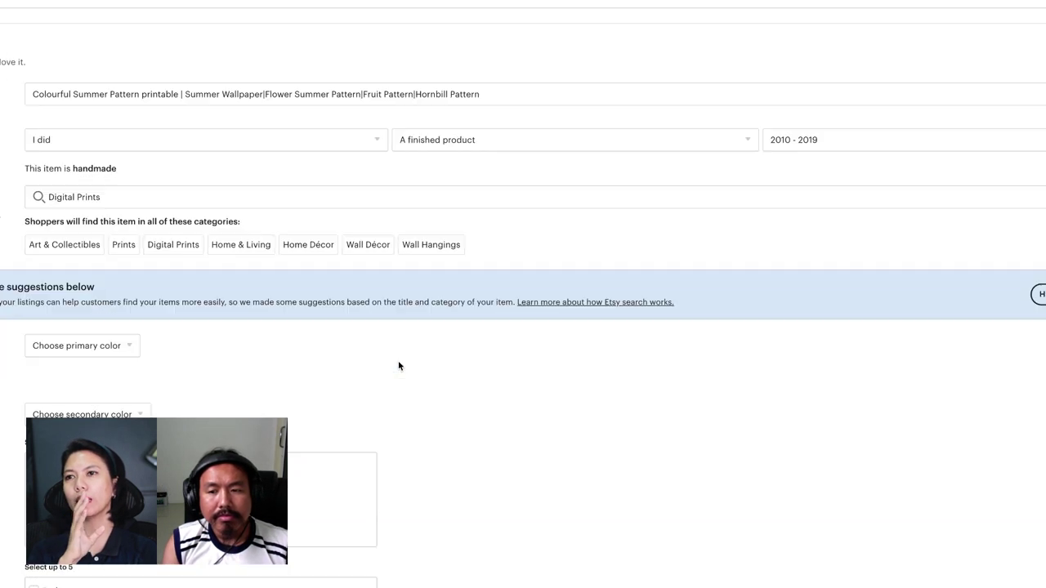
{"action": "scroll", "coordinate": [399, 365], "scroll_direction": "down", "scroll_amount": 5}
{"action": "scroll", "coordinate": [397, 366], "scroll_direction": "down", "scroll_amount": 10}
{"action": "scroll", "coordinate": [397, 366], "scroll_direction": "down", "scroll_amount": 5}
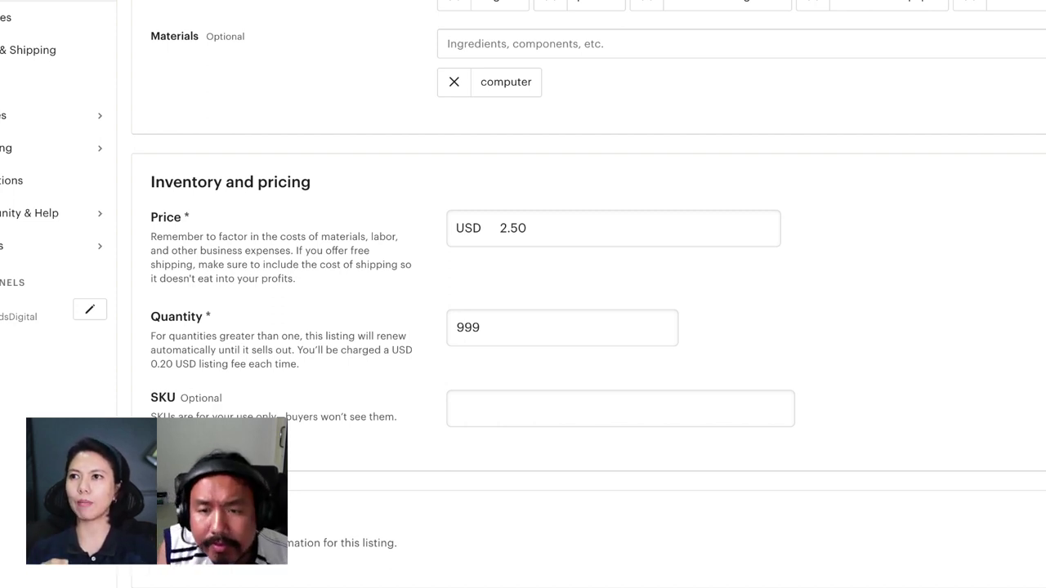
{"action": "double_click", "coordinate": [462, 327]}
{"action": "left_click", "coordinate": [454, 327]}
{"action": "double_click", "coordinate": [461, 327]}
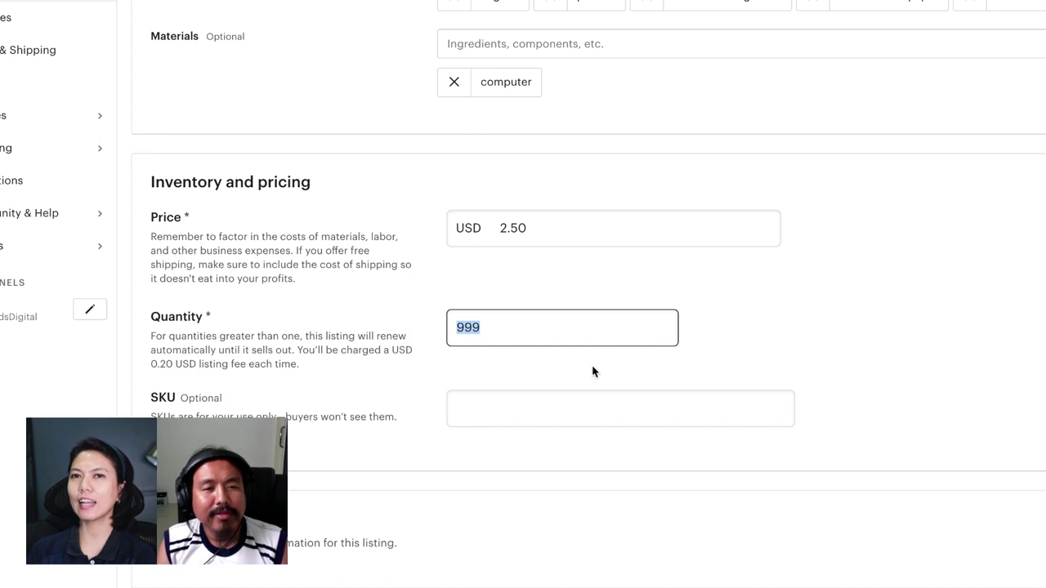
{"action": "left_click", "coordinate": [834, 343]}
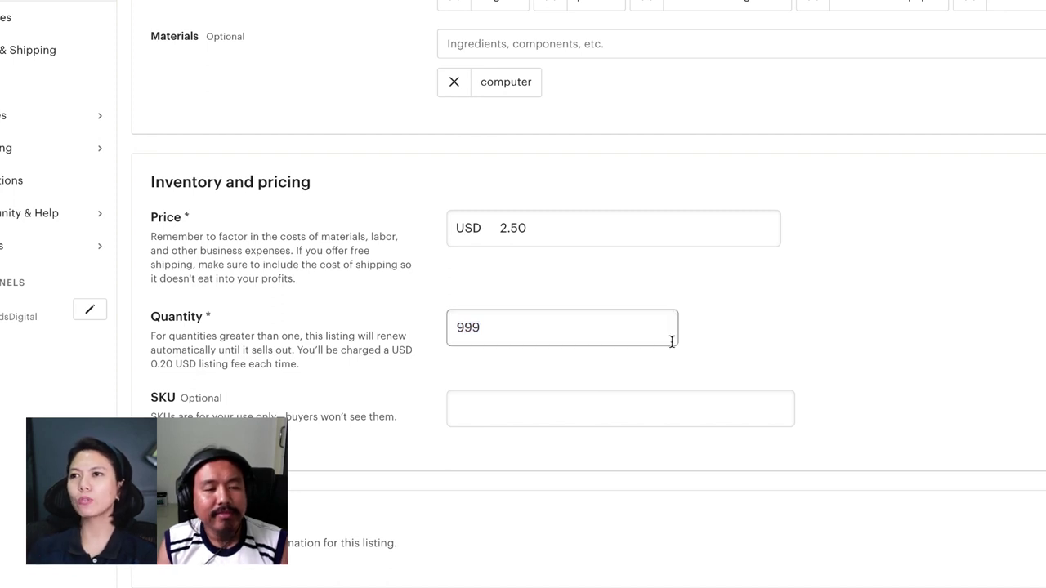
{"action": "scroll", "coordinate": [796, 357], "scroll_direction": "down", "scroll_amount": 3}
{"action": "scroll", "coordinate": [797, 362], "scroll_direction": "down", "scroll_amount": 1}
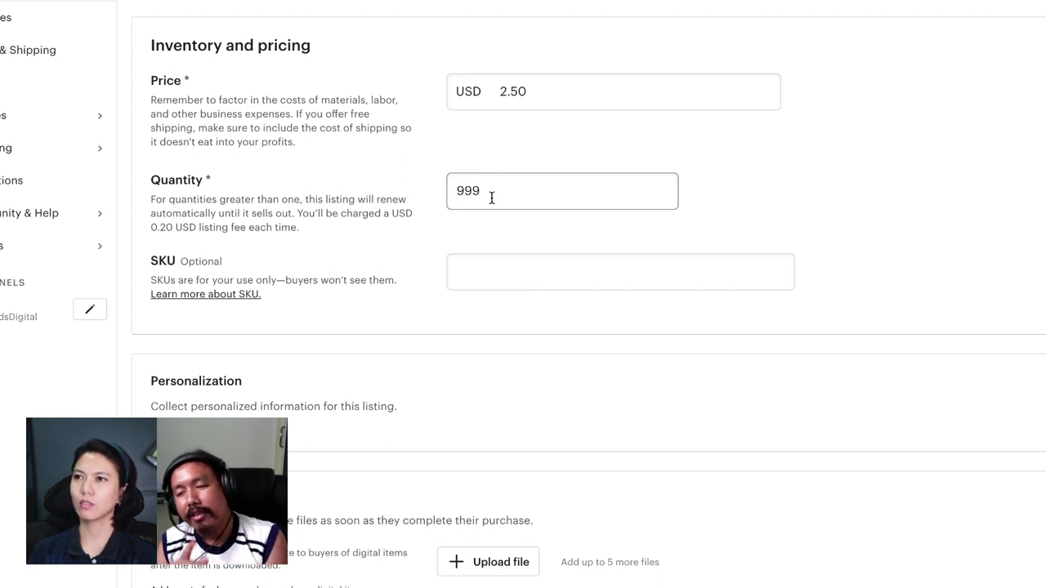
{"action": "scroll", "coordinate": [491, 198], "scroll_direction": "down", "scroll_amount": 1}
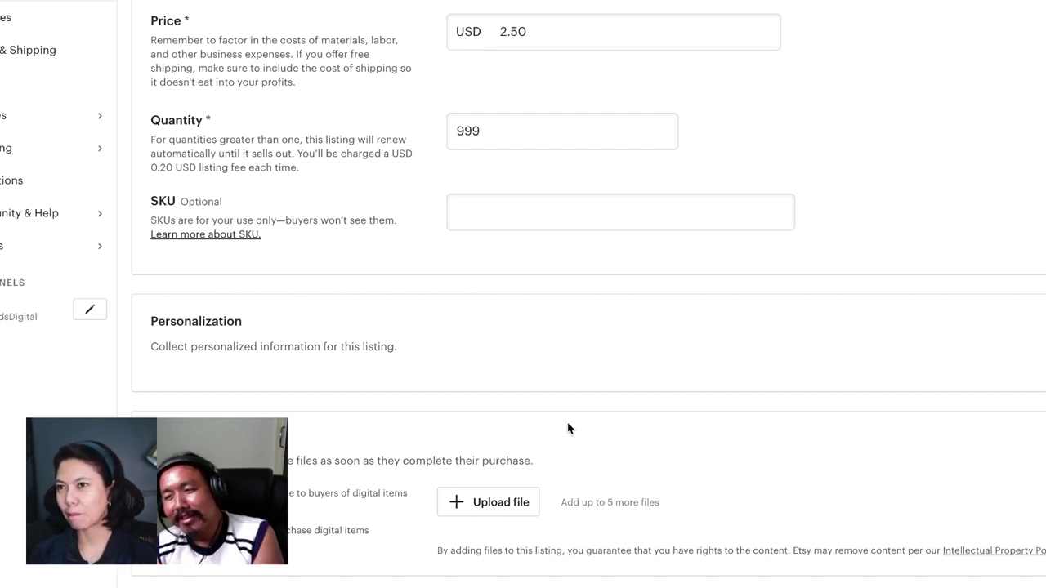
{"action": "scroll", "coordinate": [565, 483], "scroll_direction": "down", "scroll_amount": 1}
{"action": "scroll", "coordinate": [566, 483], "scroll_direction": "up", "scroll_amount": 1}
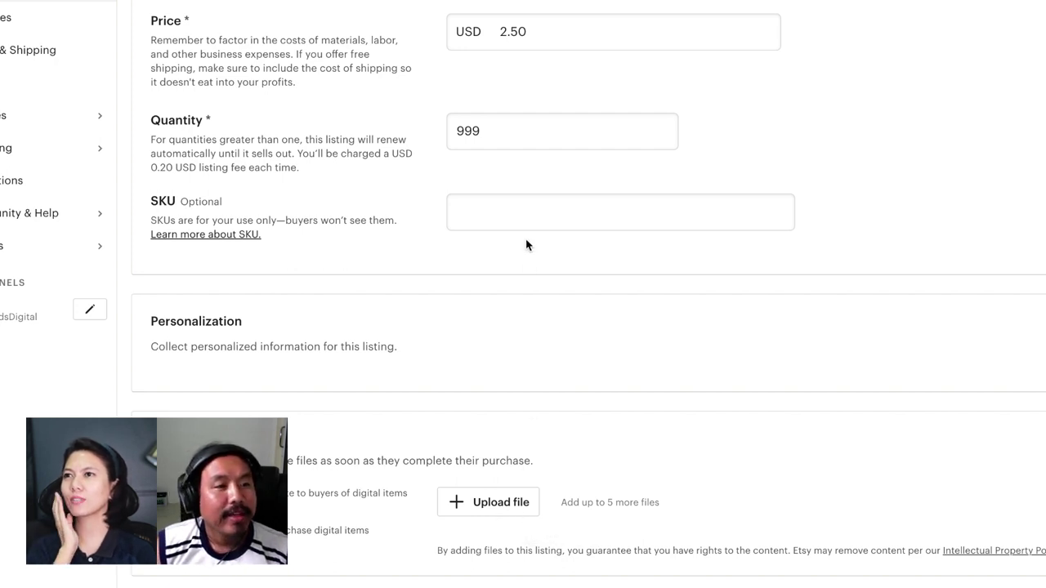
{"action": "left_click", "coordinate": [484, 226]}
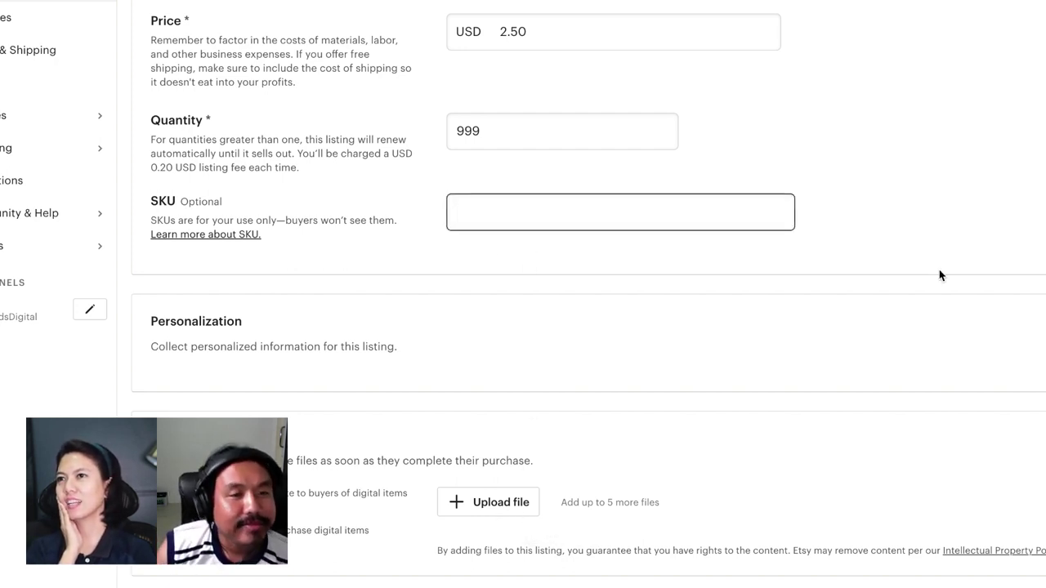
{"action": "left_click", "coordinate": [226, 236]}
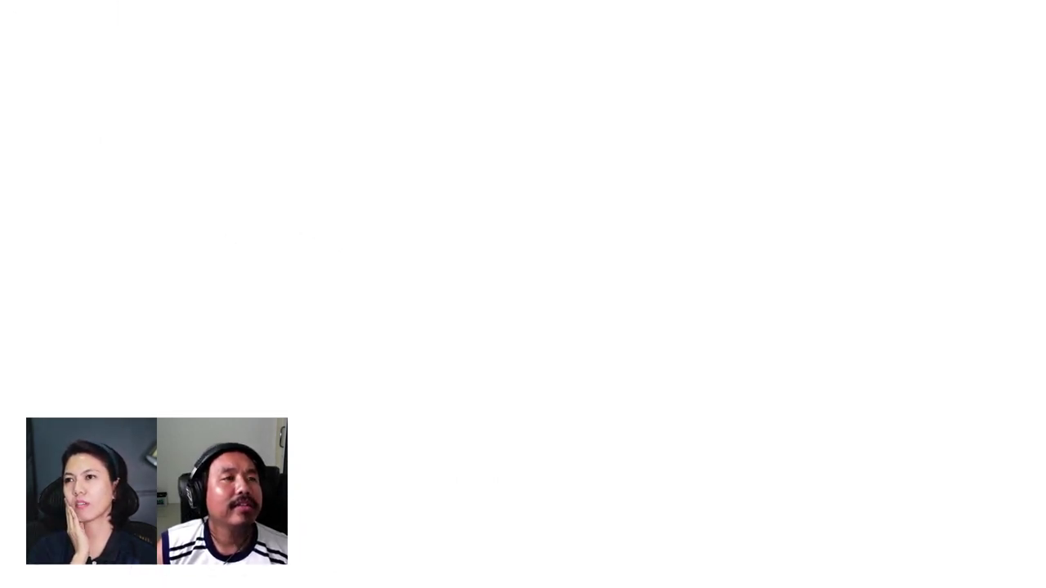
Enter SKU P004 in the SKU field, correcting the typos.
{"action": "left_click", "coordinate": [532, 229]}
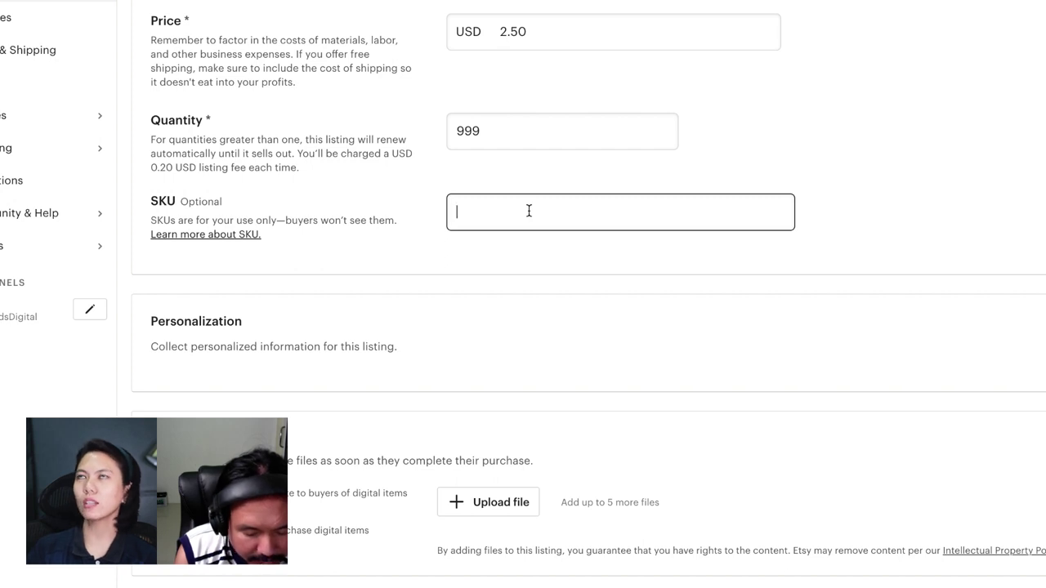
{"action": "type", "text": "P"}
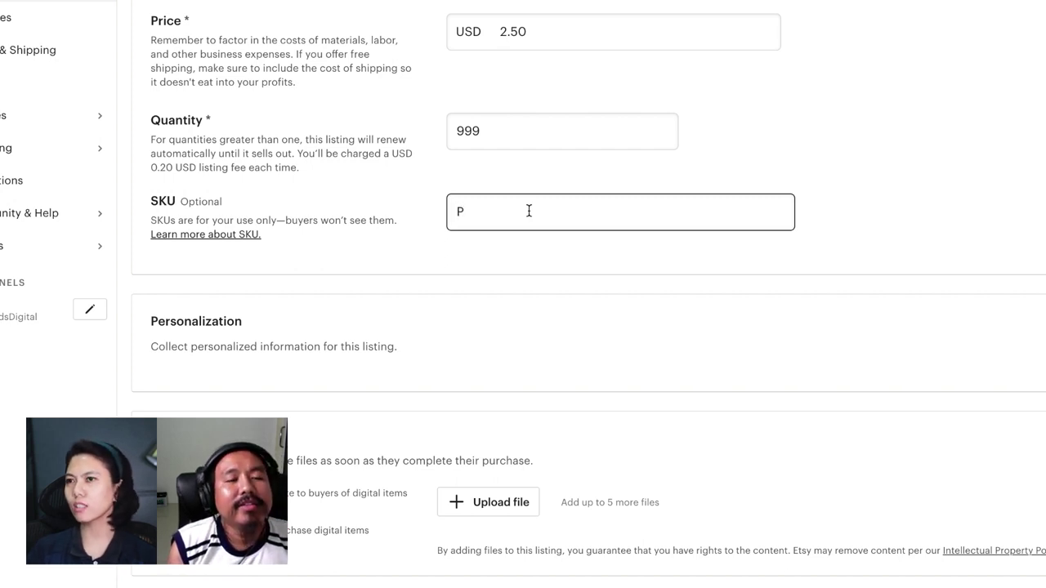
{"action": "type", "text": "atern"}
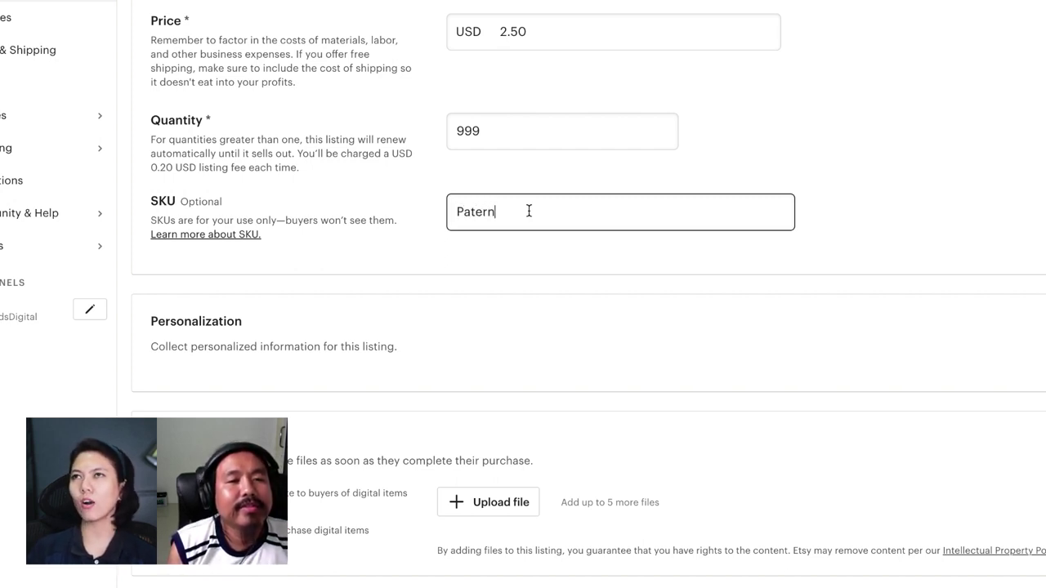
{"action": "key", "text": "BackSpace"}
{"action": "type", "text": "tern03"}
{"action": "key", "text": "BackSpace"}
{"action": "key", "text": "BackSpace"}
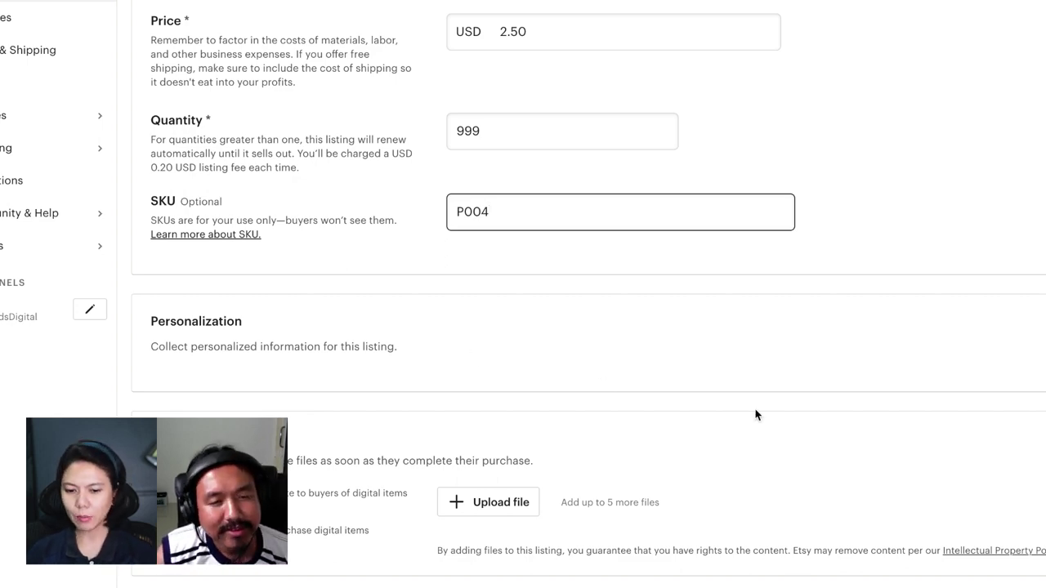
Start choosing the files to sell from the Digital files section.
{"action": "scroll", "coordinate": [755, 417], "scroll_direction": "up", "scroll_amount": 5}
{"action": "scroll", "coordinate": [756, 421], "scroll_direction": "down", "scroll_amount": 5}
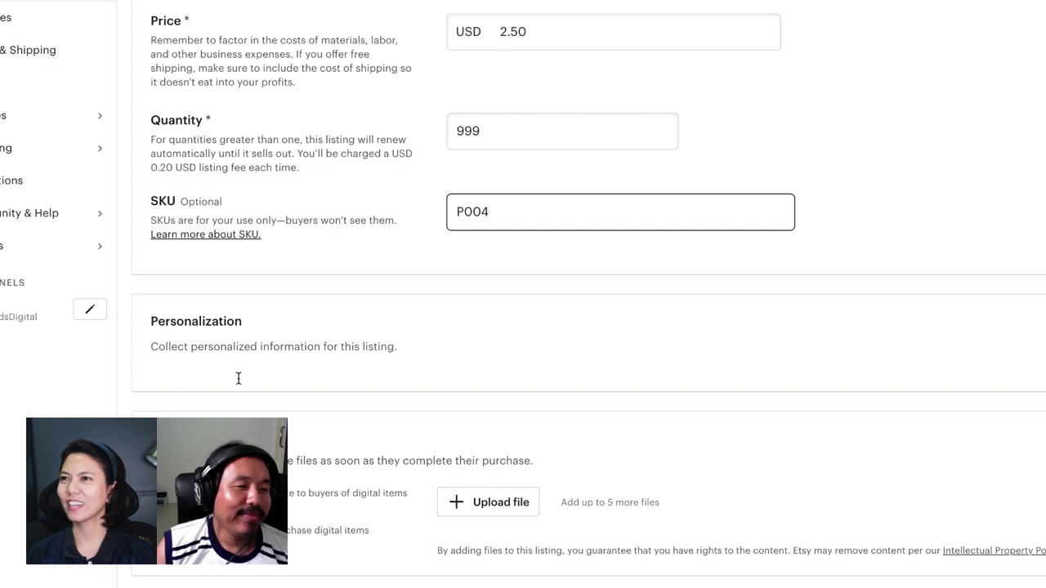
{"action": "left_click", "coordinate": [493, 505]}
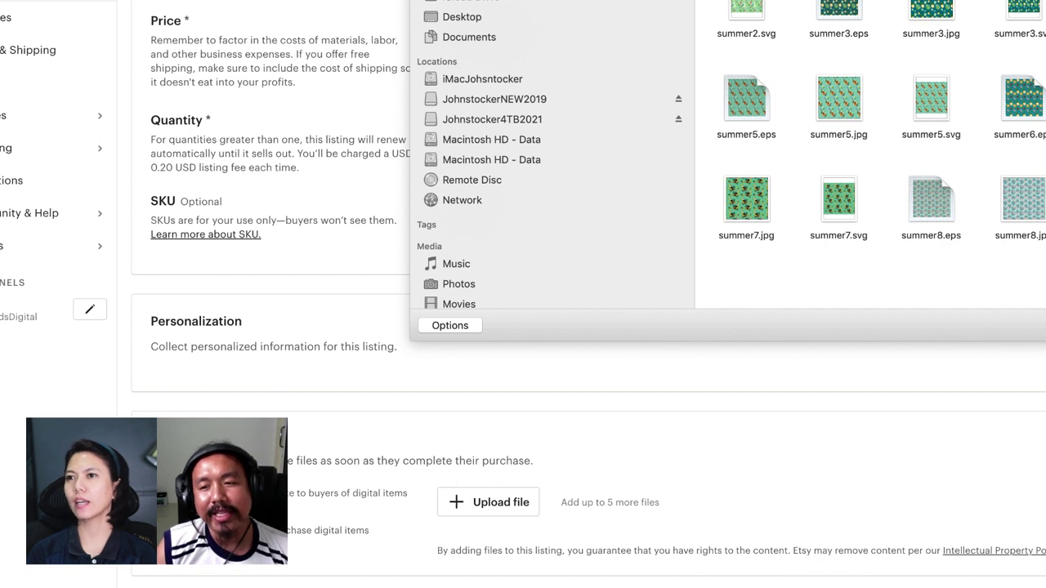
Upload Epsfile.zip and SVGfile.zip as the listing's downloadable files.
{"action": "key", "text": "Return"}
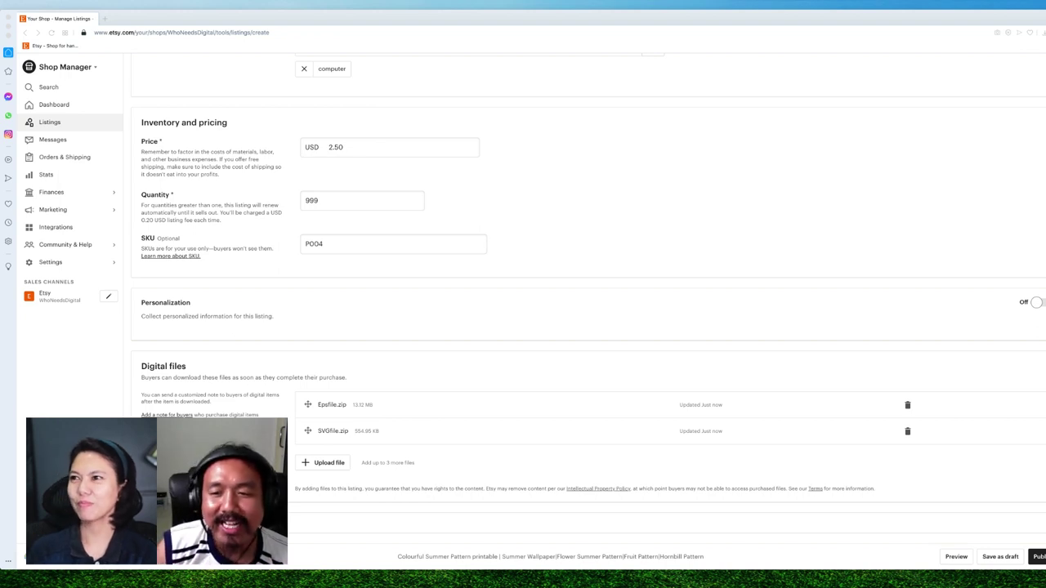
Publish the summer pattern listing and confirm it in the dialog.
{"action": "scroll", "coordinate": [746, 386], "scroll_direction": "down", "scroll_amount": 1}
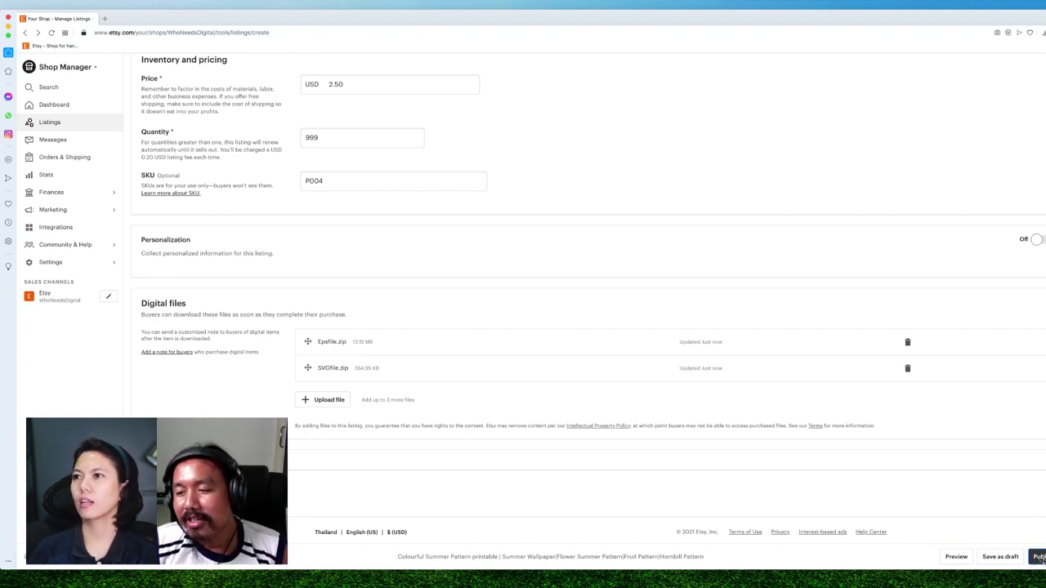
{"action": "left_click", "coordinate": [1038, 557]}
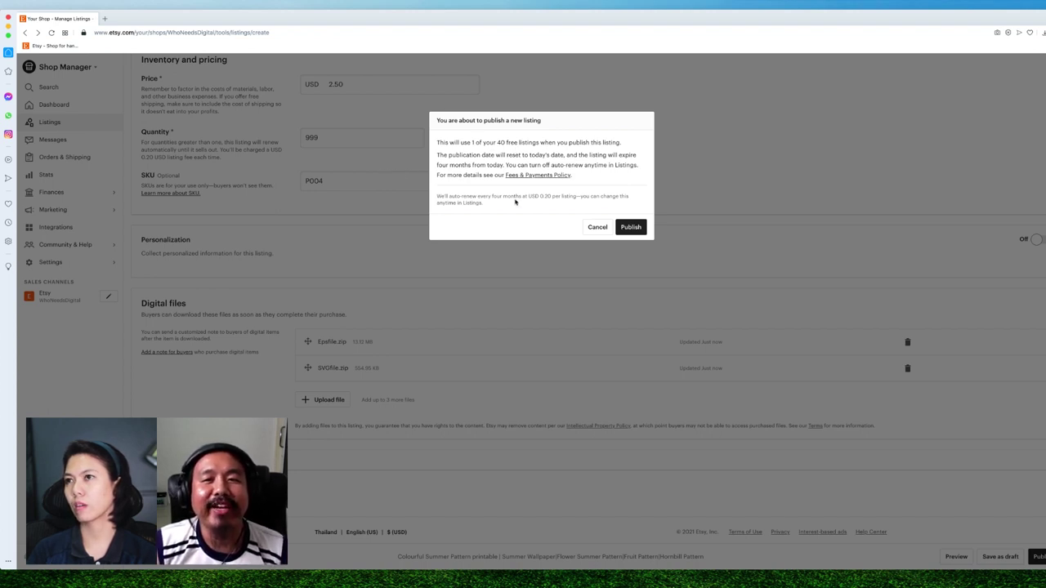
{"action": "left_click", "coordinate": [629, 228]}
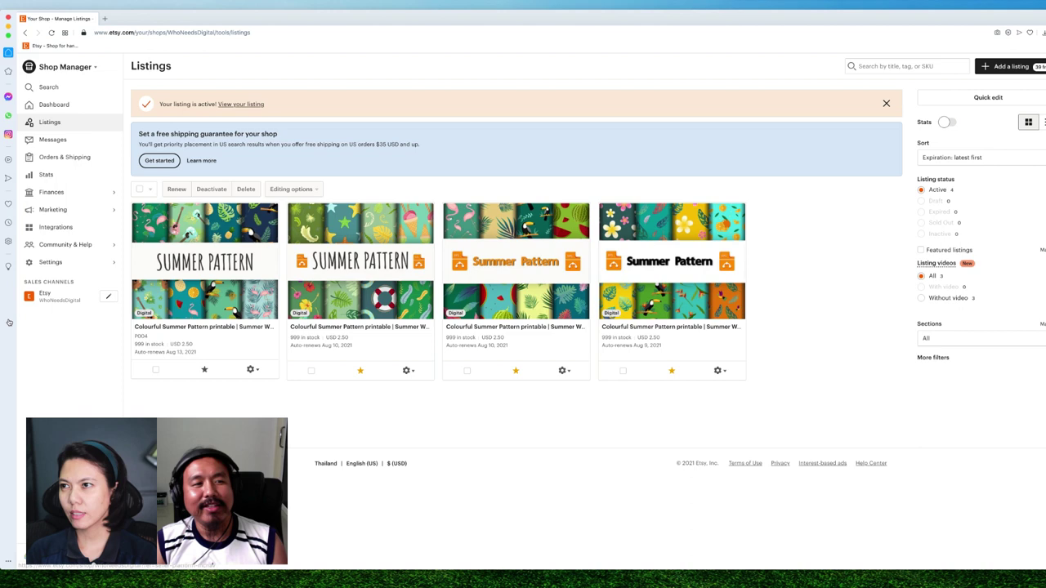
Go to the public WhoNeedsDigital shop page and browse its four USD 2.50 items.
{"action": "left_click", "coordinate": [41, 296]}
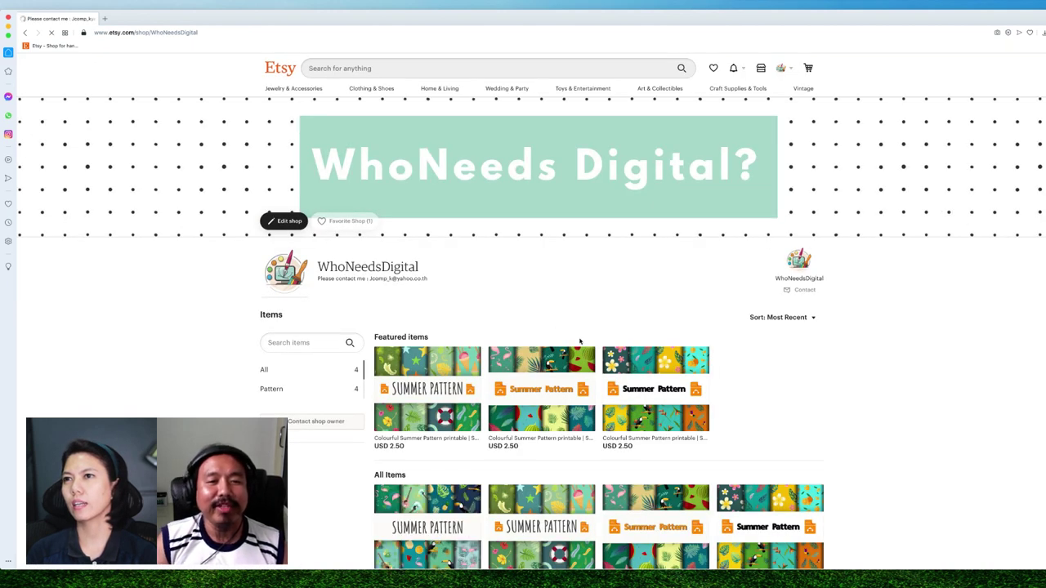
{"action": "scroll", "coordinate": [580, 342], "scroll_direction": "down", "scroll_amount": 5}
{"action": "scroll", "coordinate": [580, 342], "scroll_direction": "down", "scroll_amount": 2}
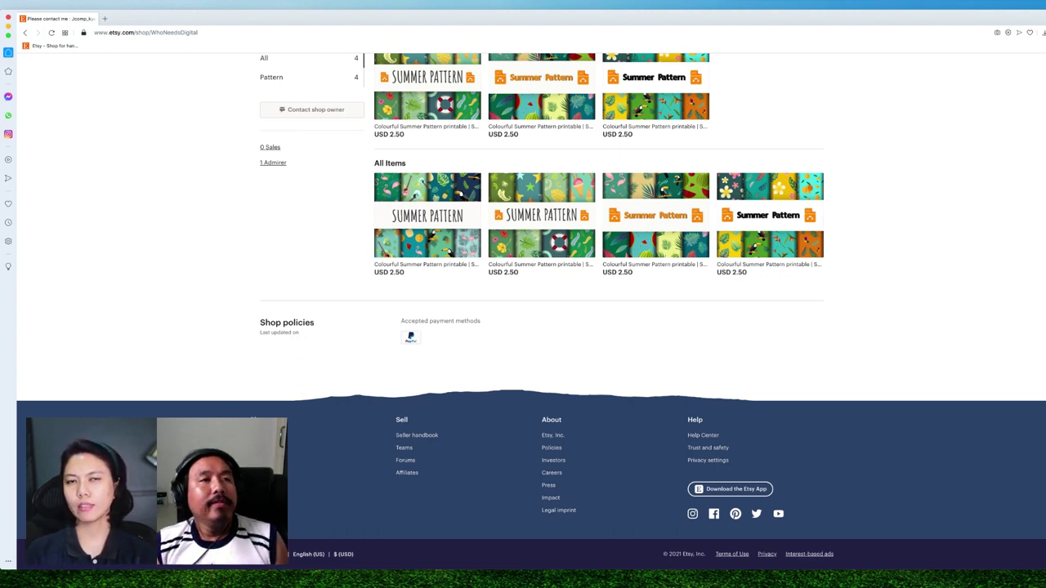
{"action": "scroll", "coordinate": [539, 327], "scroll_direction": "up", "scroll_amount": 5}
{"action": "scroll", "coordinate": [539, 327], "scroll_direction": "down", "scroll_amount": 1}
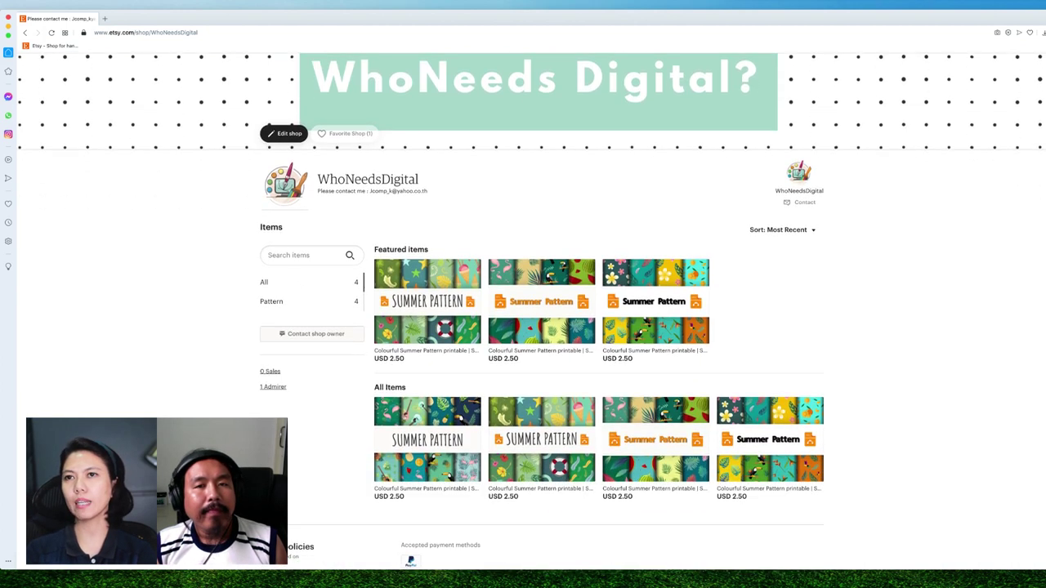
{"action": "scroll", "coordinate": [539, 327], "scroll_direction": "down", "scroll_amount": 1}
{"action": "scroll", "coordinate": [539, 327], "scroll_direction": "down", "scroll_amount": 2}
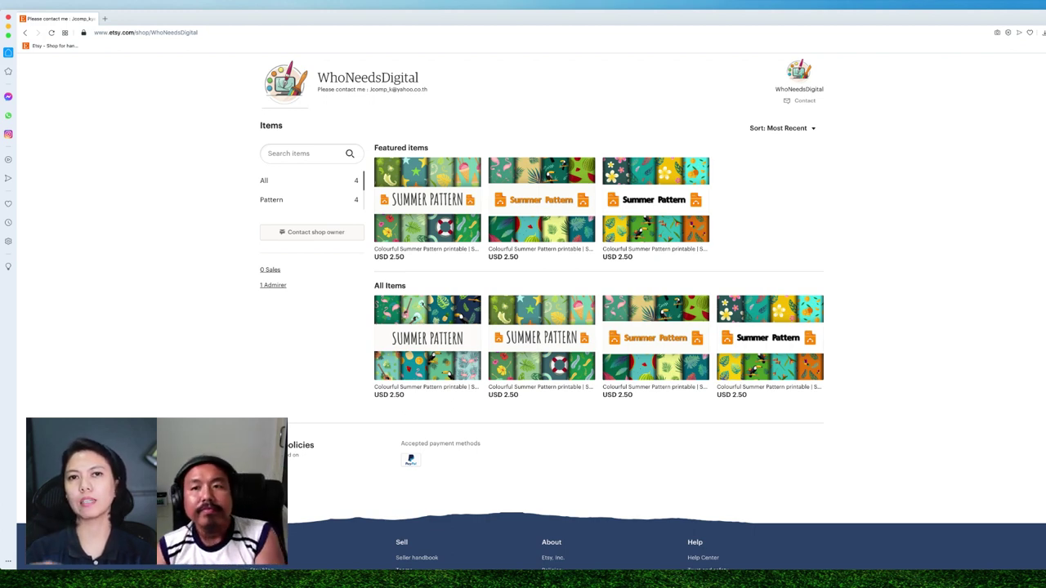
Open the Colourful Summer Pattern printable's public listing page, showing USD 2.50 and 2 ZIP files.
{"action": "left_click", "coordinate": [432, 300]}
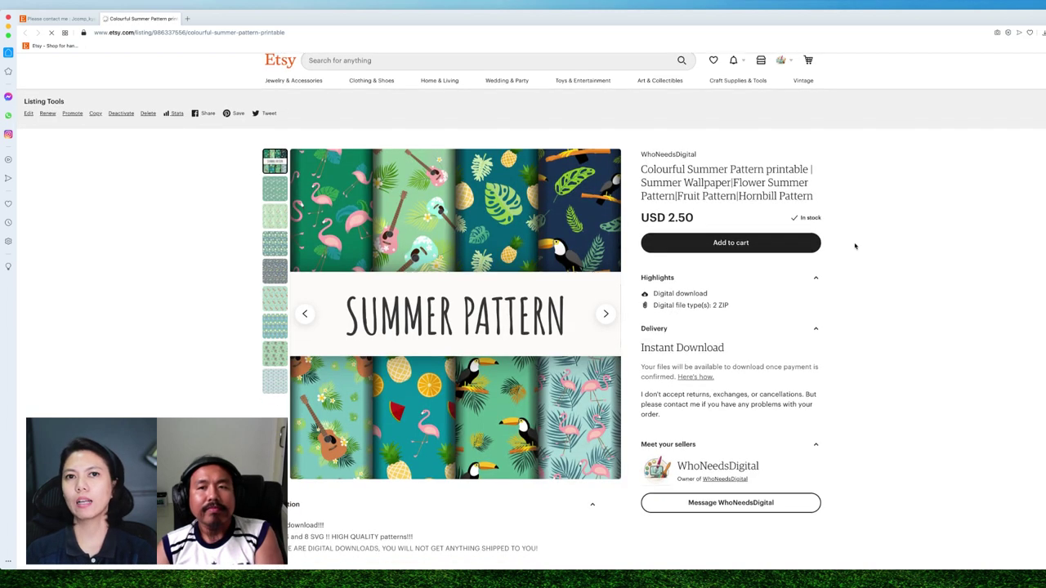
{"action": "scroll", "coordinate": [855, 245], "scroll_direction": "down", "scroll_amount": 2}
{"action": "scroll", "coordinate": [855, 245], "scroll_direction": "down", "scroll_amount": 1}
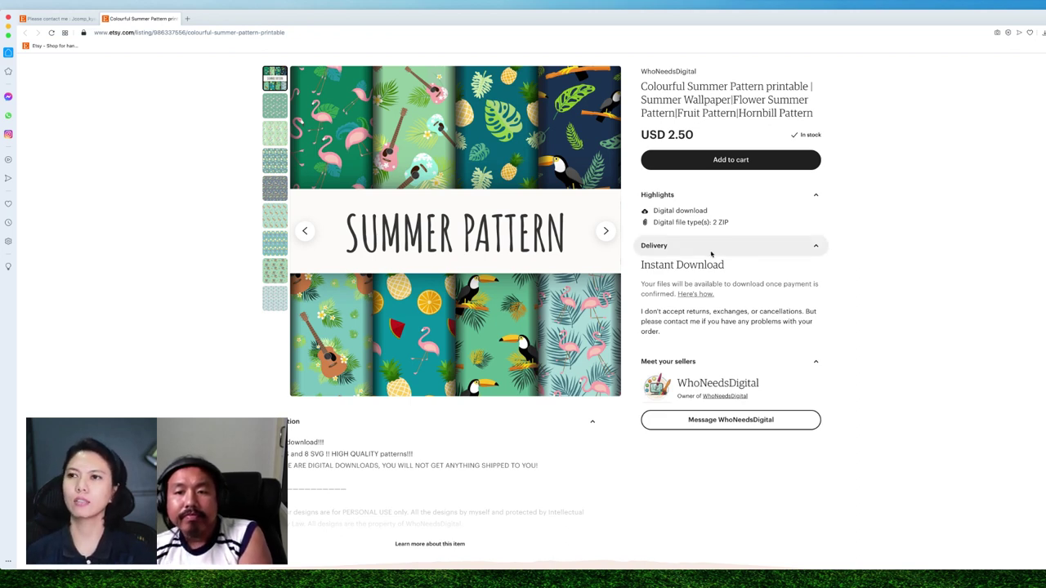
{"action": "scroll", "coordinate": [719, 260], "scroll_direction": "down", "scroll_amount": 1}
{"action": "scroll", "coordinate": [724, 273], "scroll_direction": "down", "scroll_amount": 1}
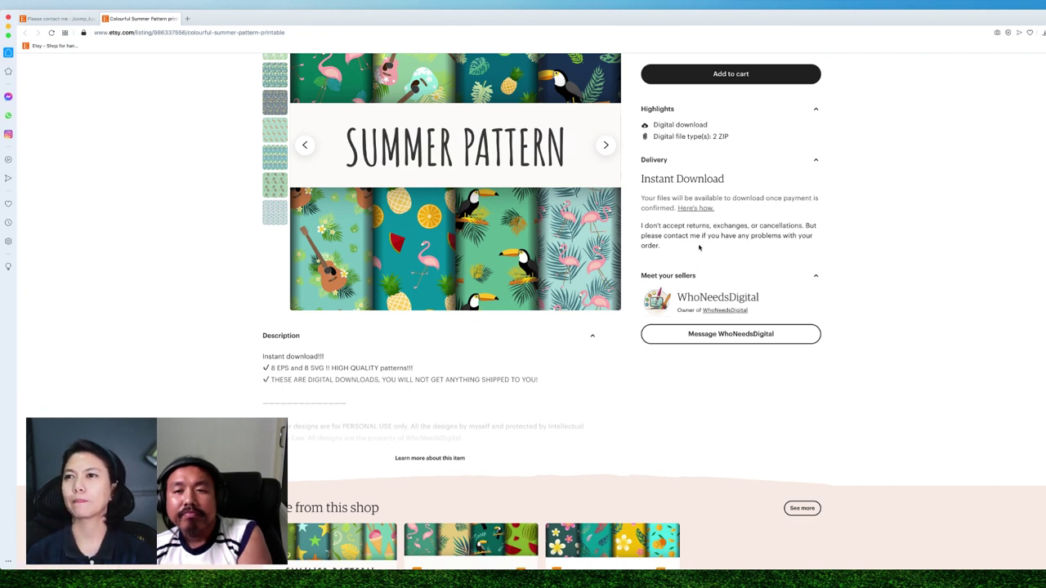
{"action": "scroll", "coordinate": [700, 246], "scroll_direction": "down", "scroll_amount": 2}
{"action": "scroll", "coordinate": [798, 222], "scroll_direction": "up", "scroll_amount": 1}
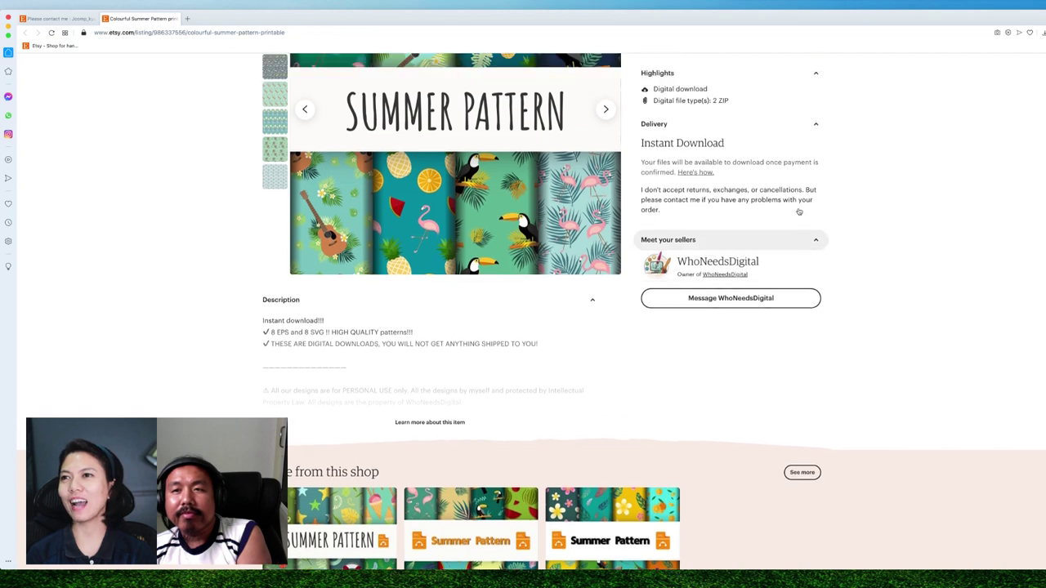
{"action": "scroll", "coordinate": [798, 216], "scroll_direction": "up", "scroll_amount": 1}
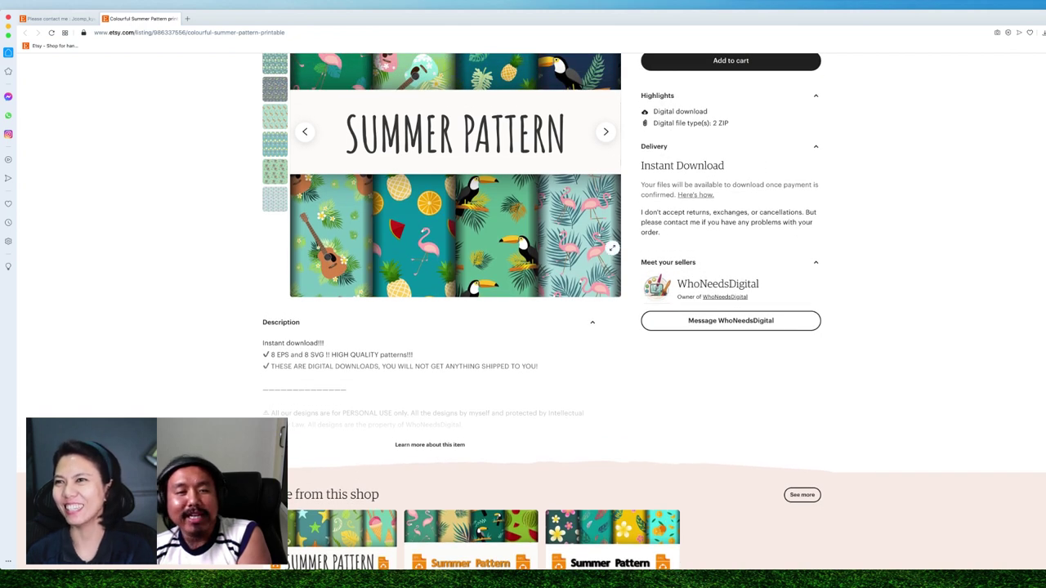
Expand the listing's full description via 'Learn more about this item' and look it over.
{"action": "left_click", "coordinate": [429, 445]}
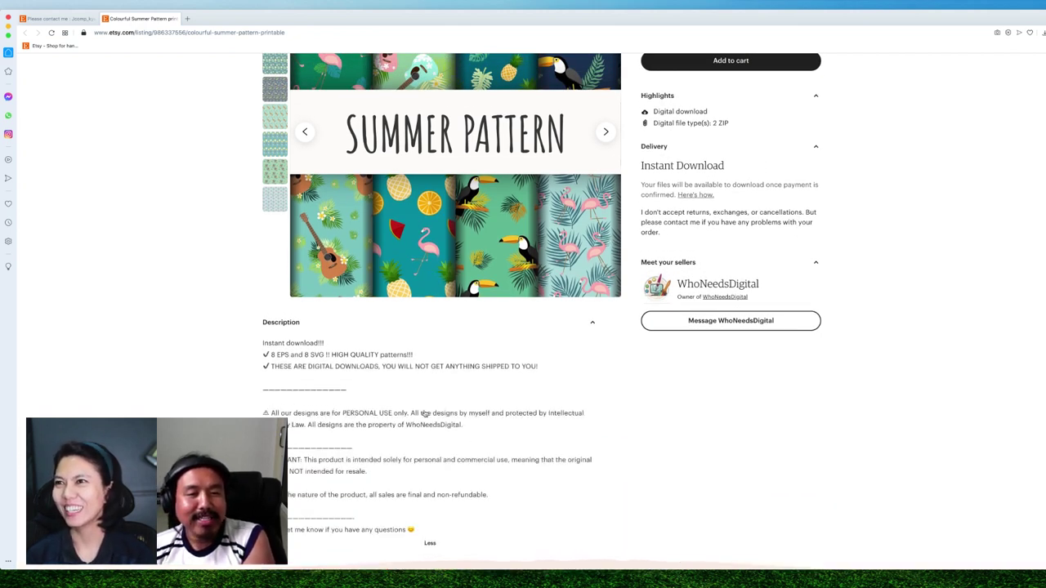
{"action": "scroll", "coordinate": [419, 408], "scroll_direction": "down", "scroll_amount": 2}
{"action": "scroll", "coordinate": [419, 401], "scroll_direction": "down", "scroll_amount": 1}
{"action": "scroll", "coordinate": [419, 382], "scroll_direction": "up", "scroll_amount": 4}
{"action": "scroll", "coordinate": [419, 382], "scroll_direction": "up", "scroll_amount": 3}
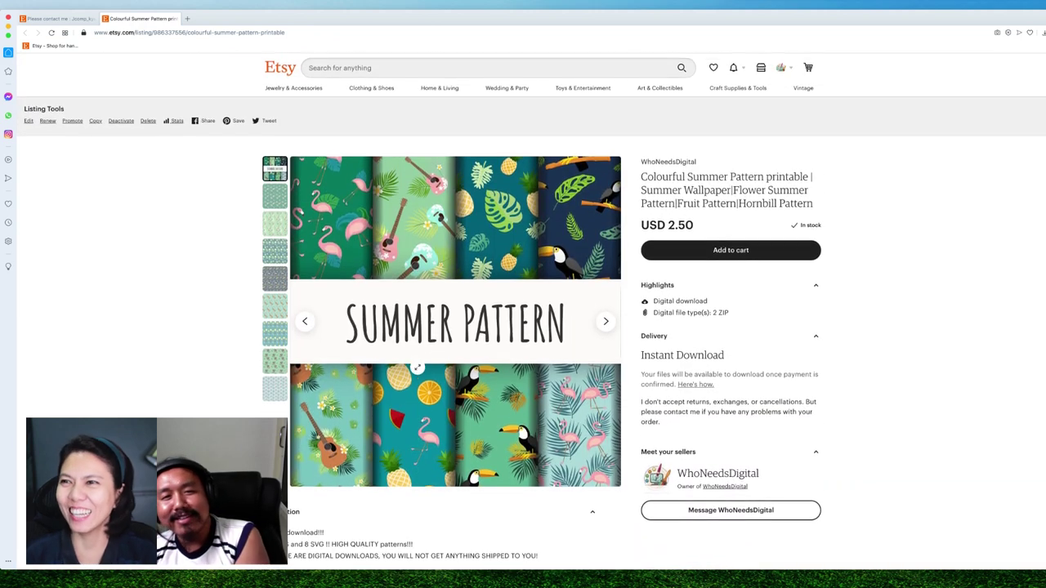